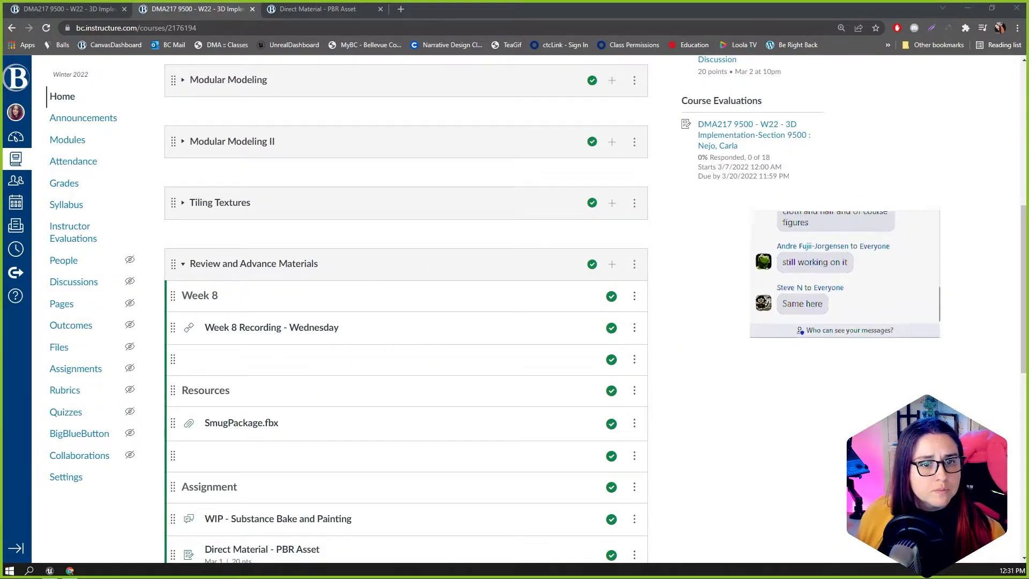
Open the Final Overview page from the Final module's resources in a new tab and switch to it.
scroll(185, 241, "down", 1)
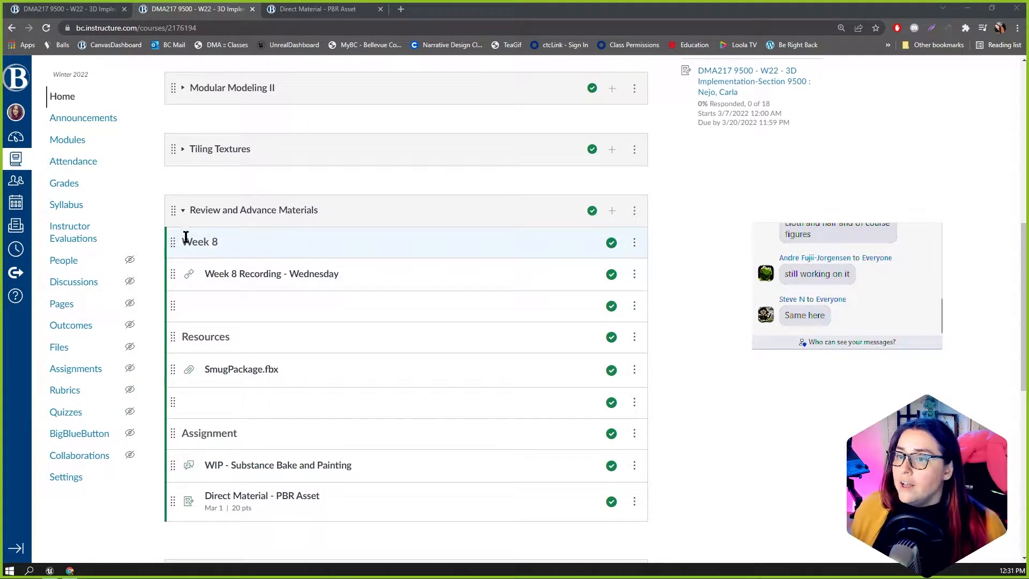
scroll(236, 434, "down", 2)
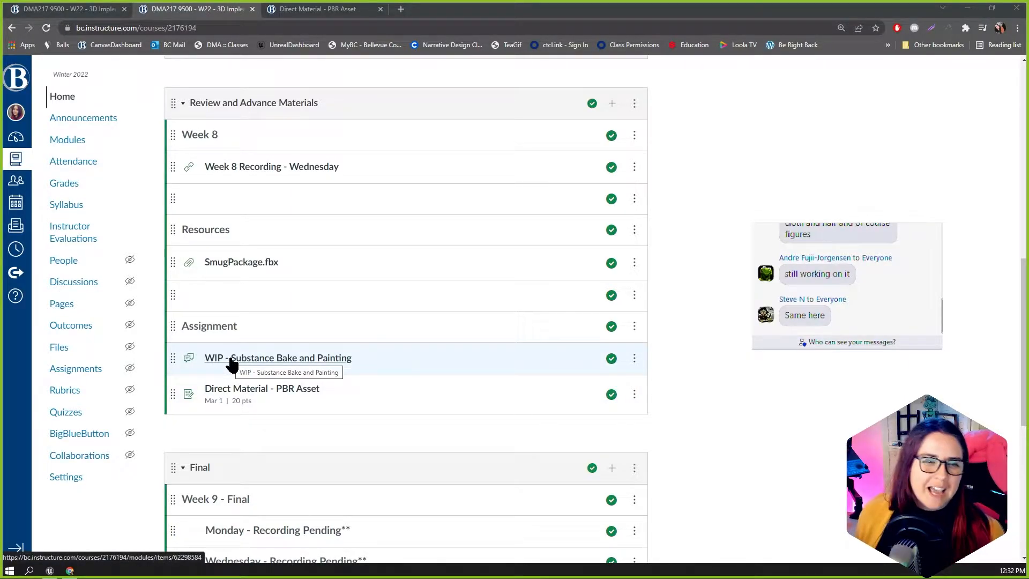
scroll(451, 341, "down", 3)
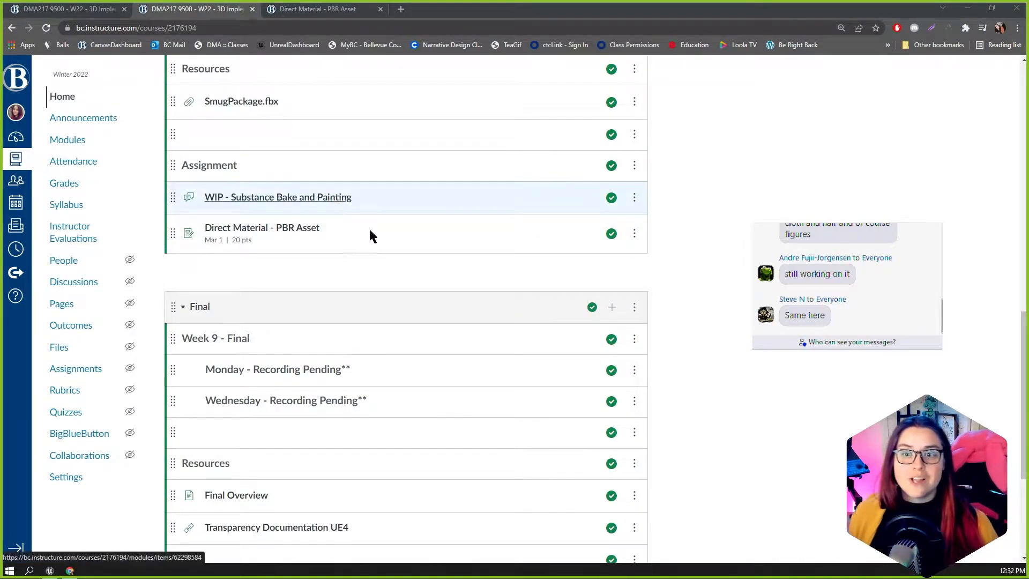
scroll(375, 300, "down", 1)
scroll(333, 236, "down", 2)
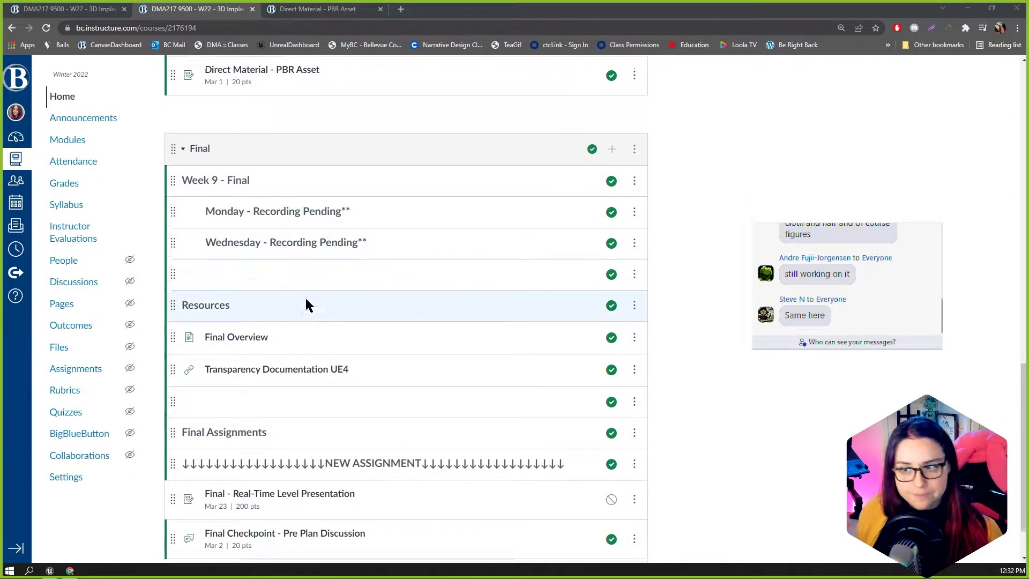
middle_click(238, 337)
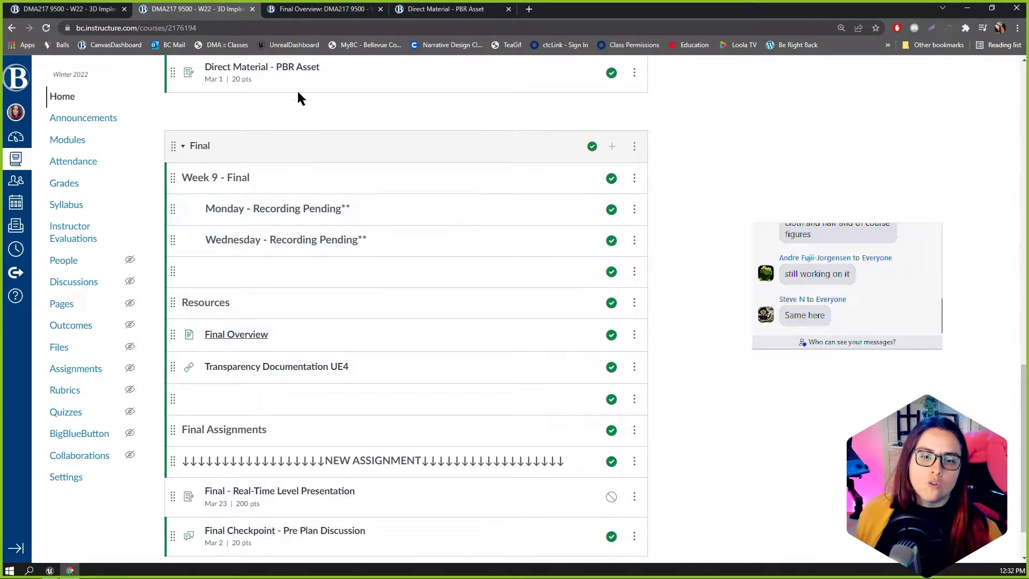
left_click(321, 9)
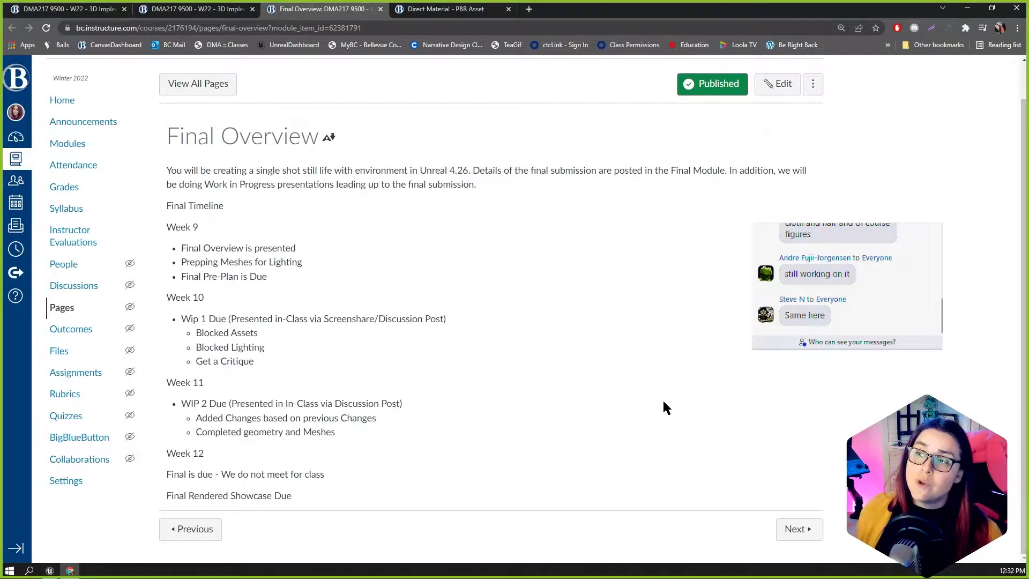
Highlight the Final Overview's introductory paragraph and the Wip 1 Due line under Week 10 while reading them.
triple_click(454, 175)
left_click(602, 267)
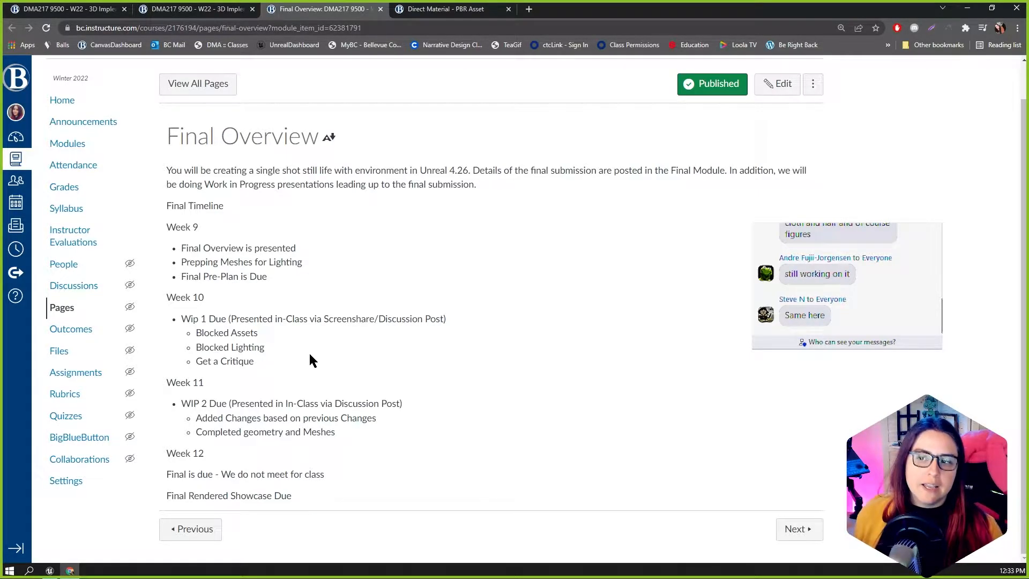
double_click(215, 319)
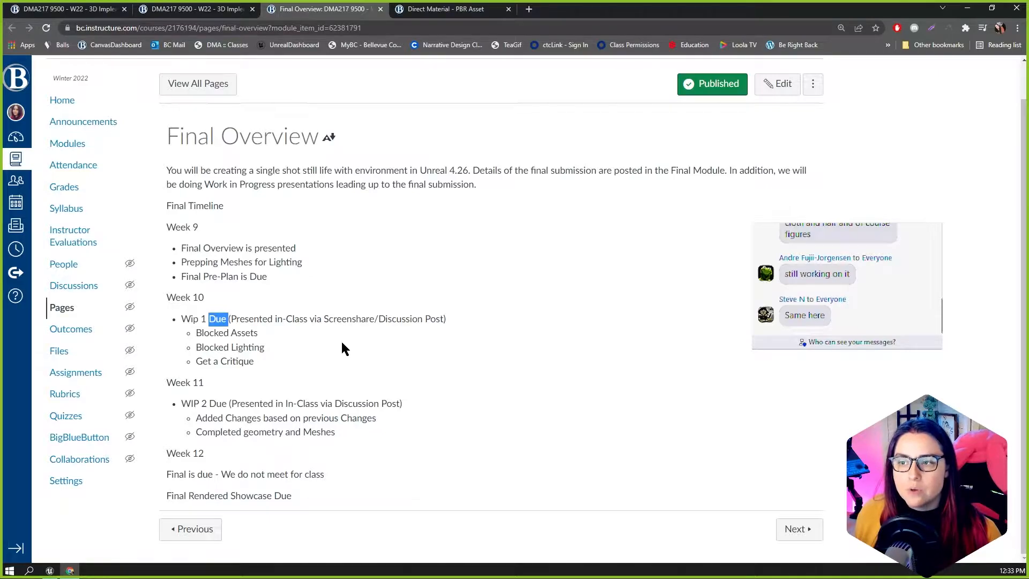
triple_click(345, 319)
left_click(333, 365)
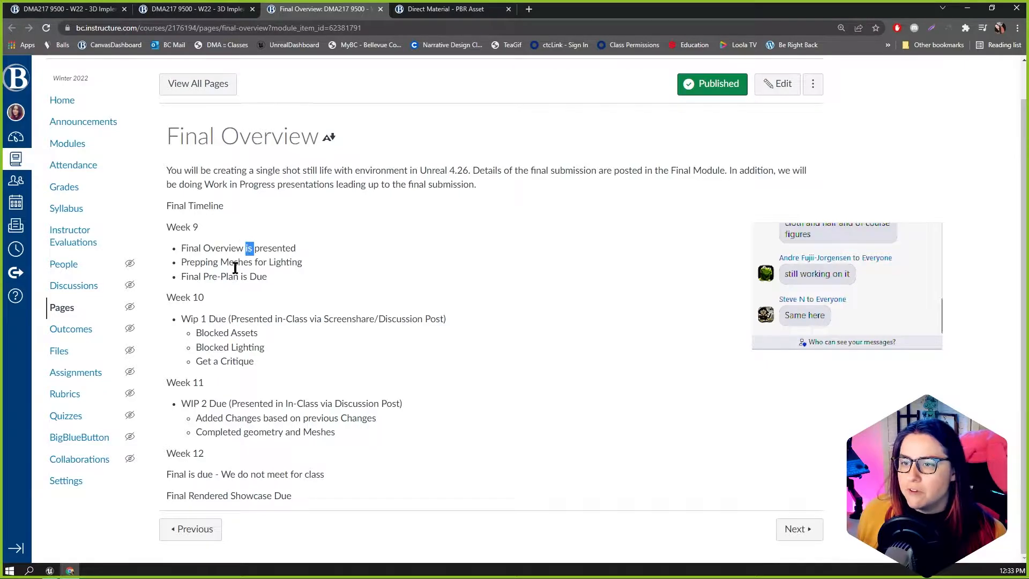
Go through the Week 9 items, highlighting the overview presentation, mesh prepping for lighting and Final Pre-Plan entries.
double_click(208, 250)
left_click_drag(186, 263, 285, 263)
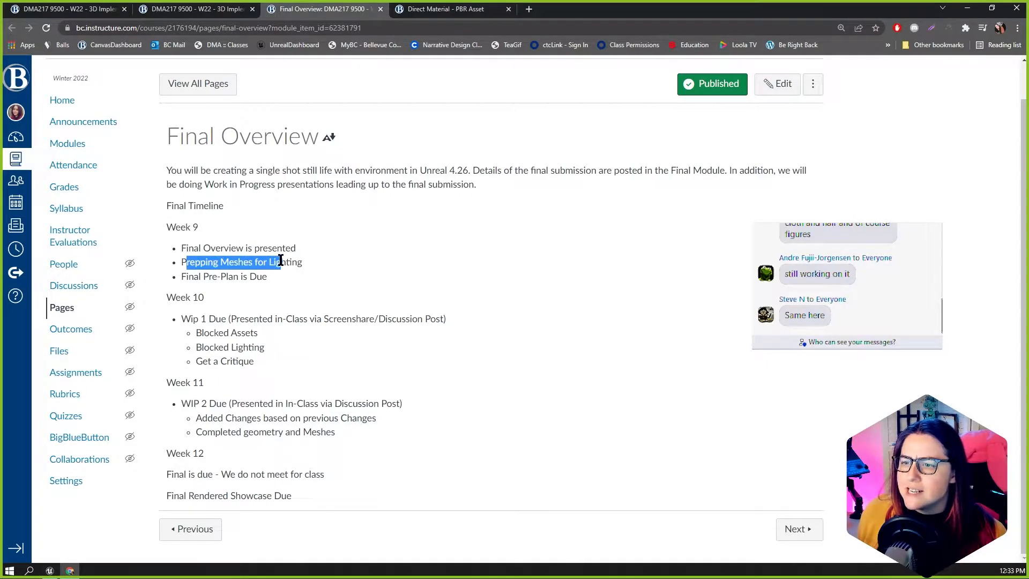
left_click(249, 276)
left_click_drag(201, 279, 271, 273)
left_click(356, 510)
left_click_drag(224, 248, 199, 248)
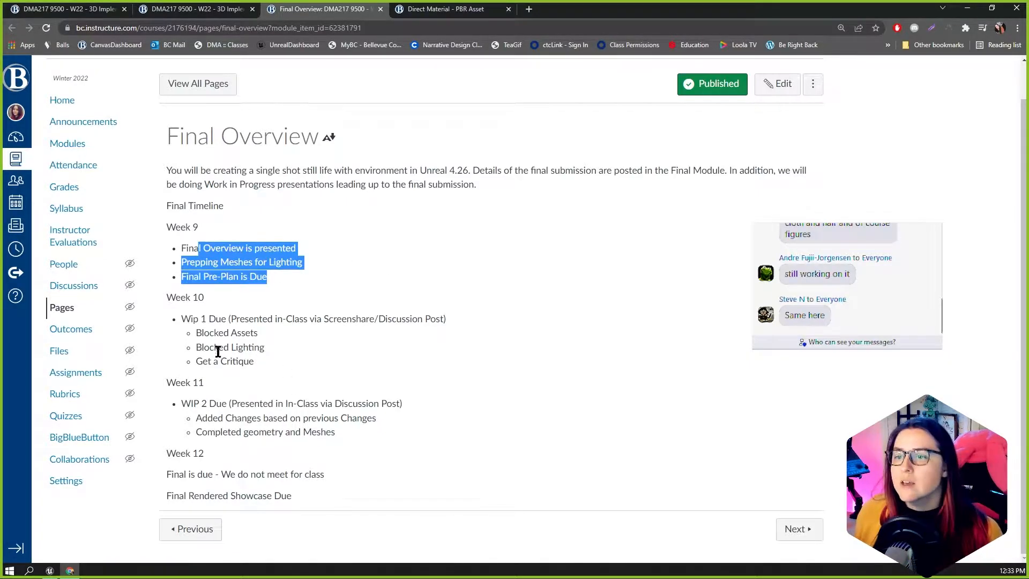
Go through the Week 10 items, highlighting the in-class presentation, Blocked Assets, Blocked Lighting and Get a Critique.
left_click_drag(193, 318, 315, 319)
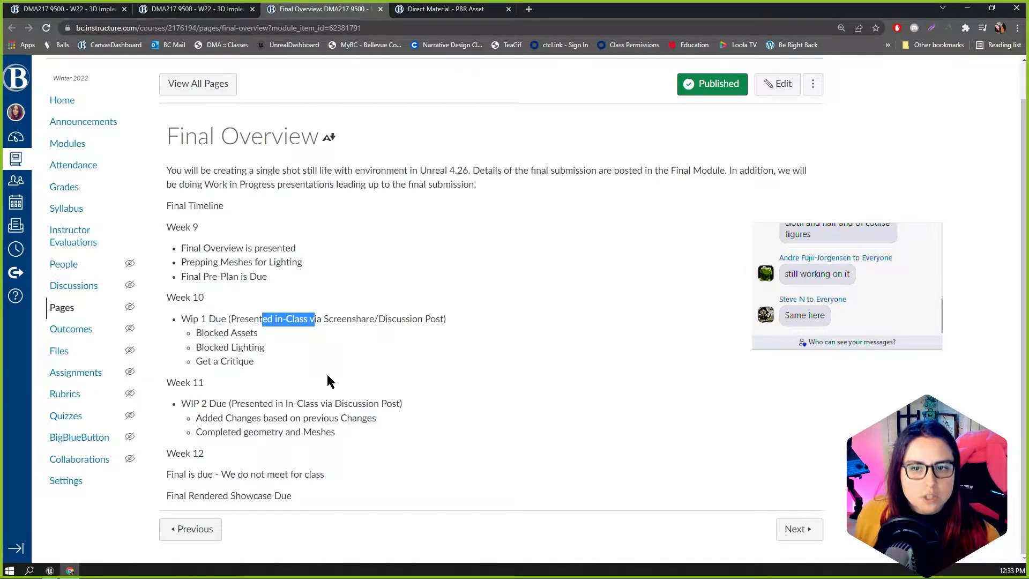
double_click(218, 334)
triple_click(218, 334)
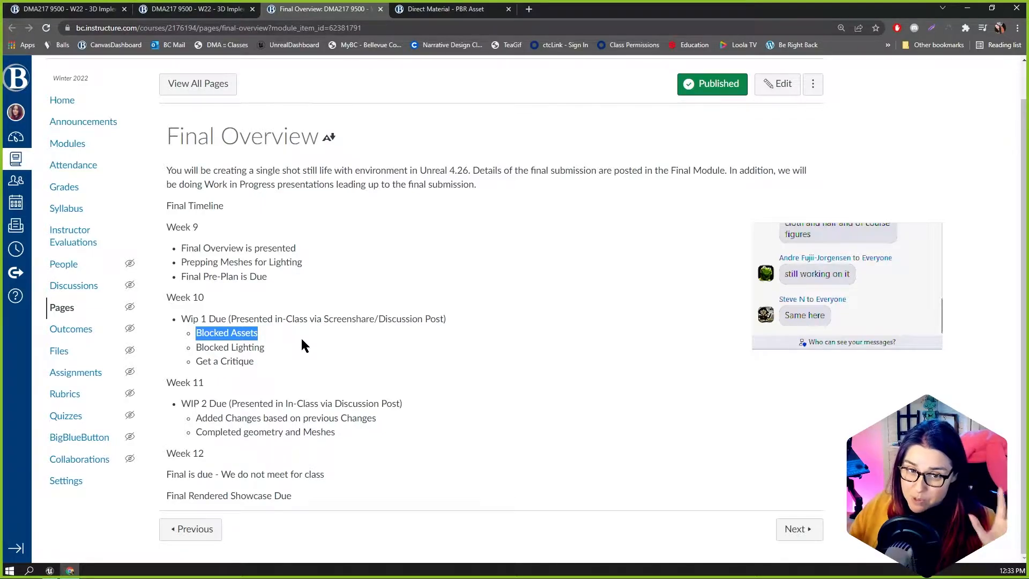
double_click(246, 347)
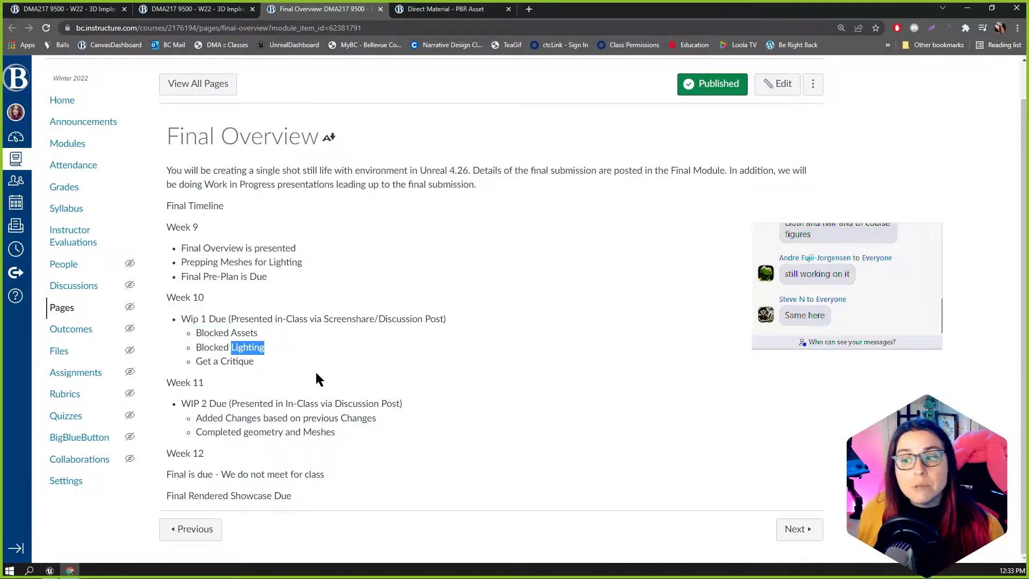
triple_click(245, 367)
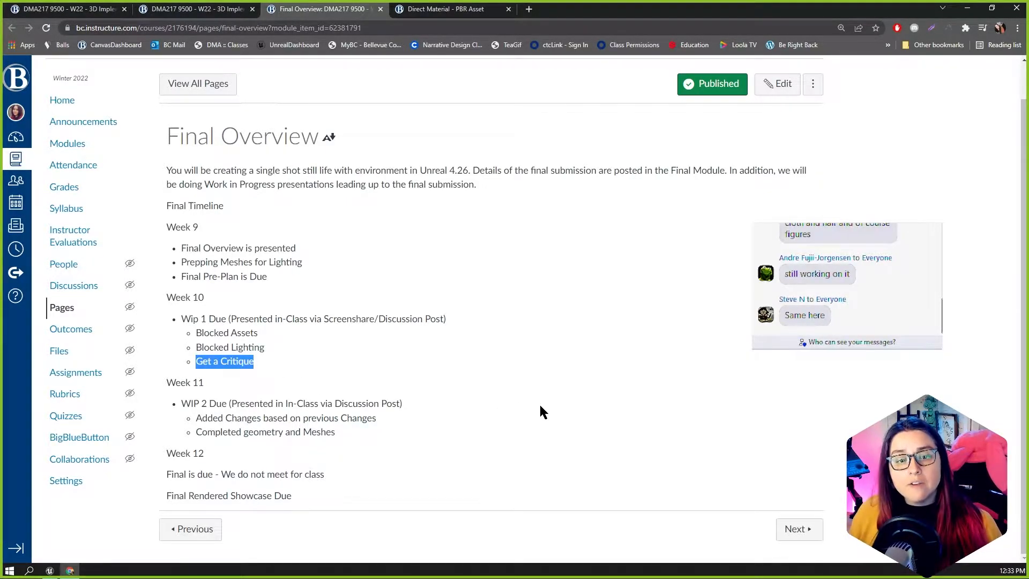
Review the Week 11 WIP 2 items, highlighting the discussion post, added changes and completed geometry, and refer back to the blocked work.
double_click(246, 404)
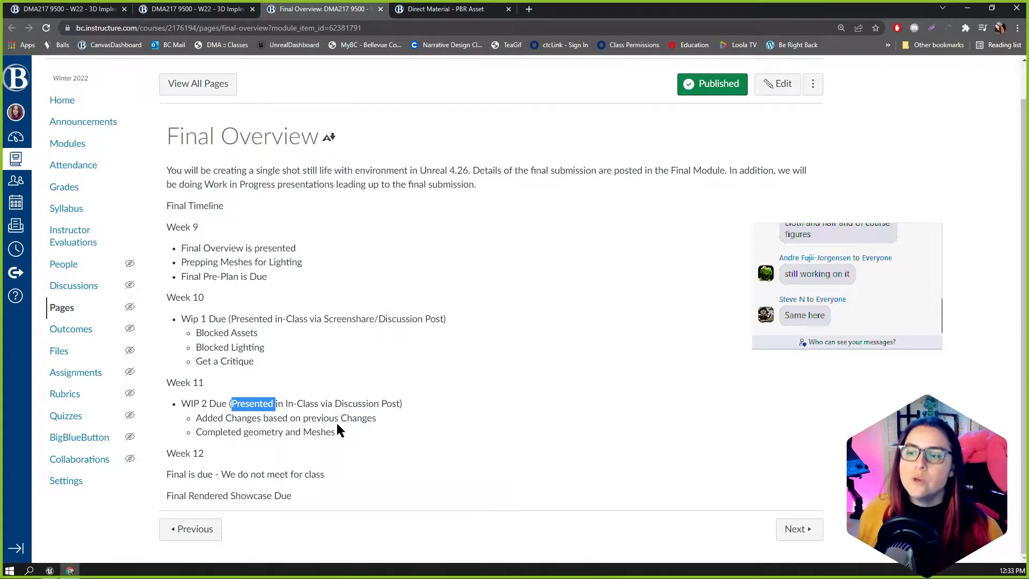
triple_click(326, 407)
left_click(451, 421)
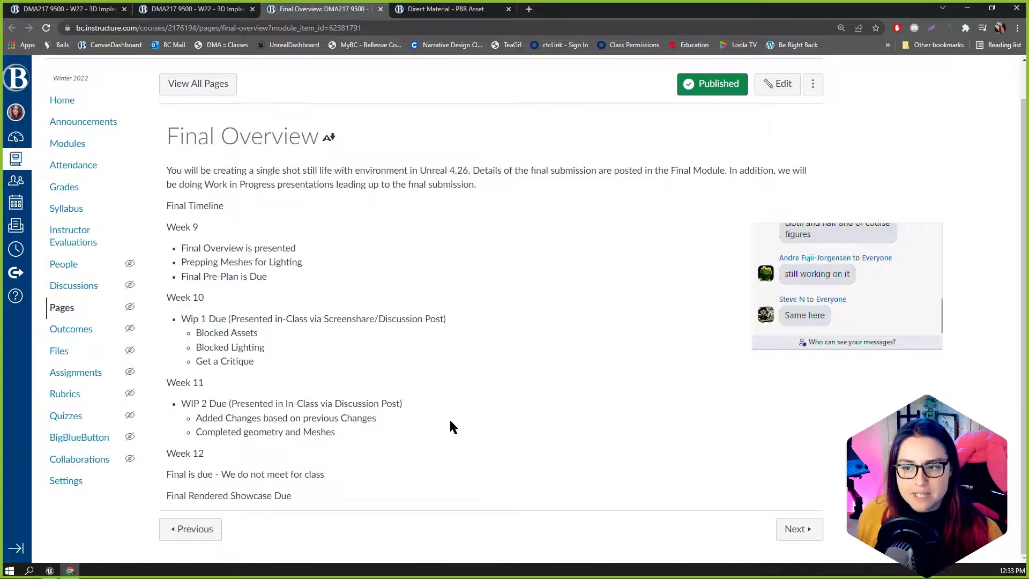
double_click(219, 404)
double_click(340, 404)
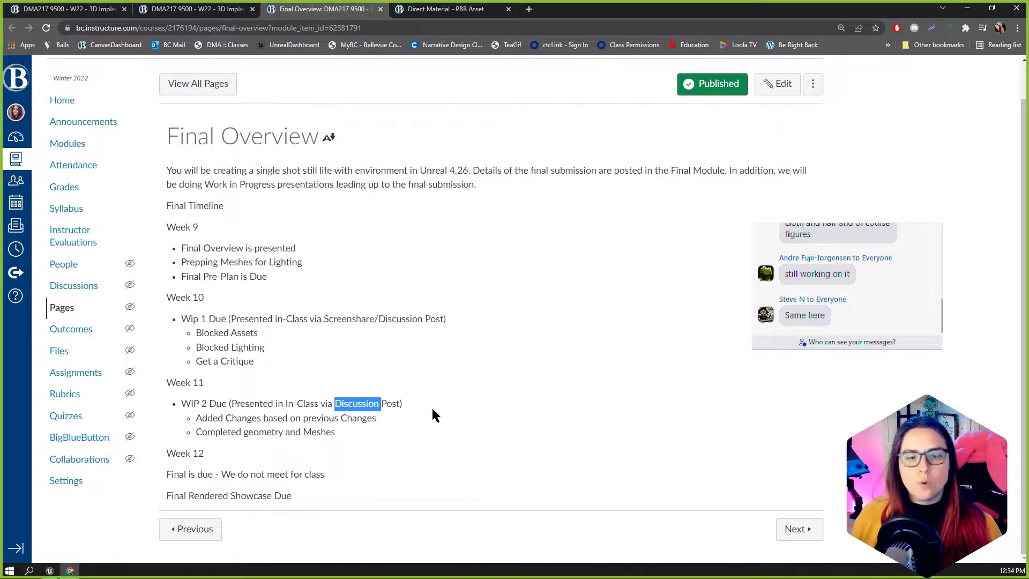
triple_click(264, 421)
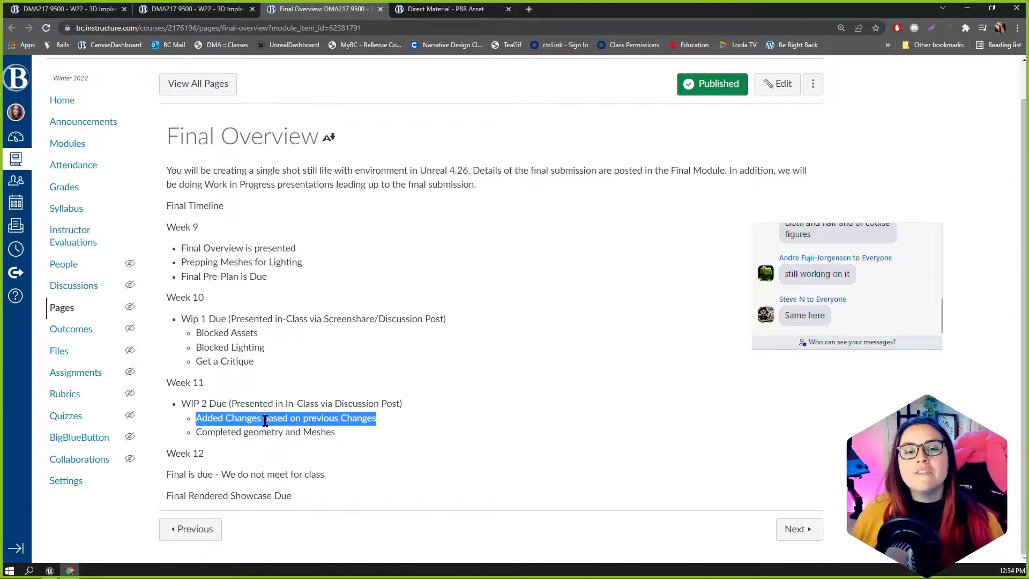
left_click_drag(224, 333, 232, 349)
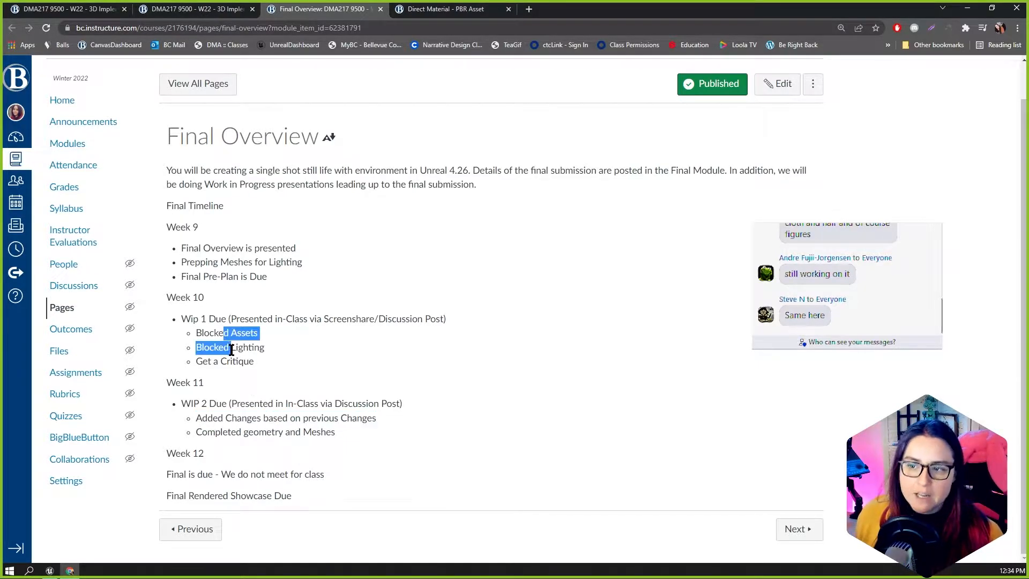
double_click(274, 433)
triple_click(275, 433)
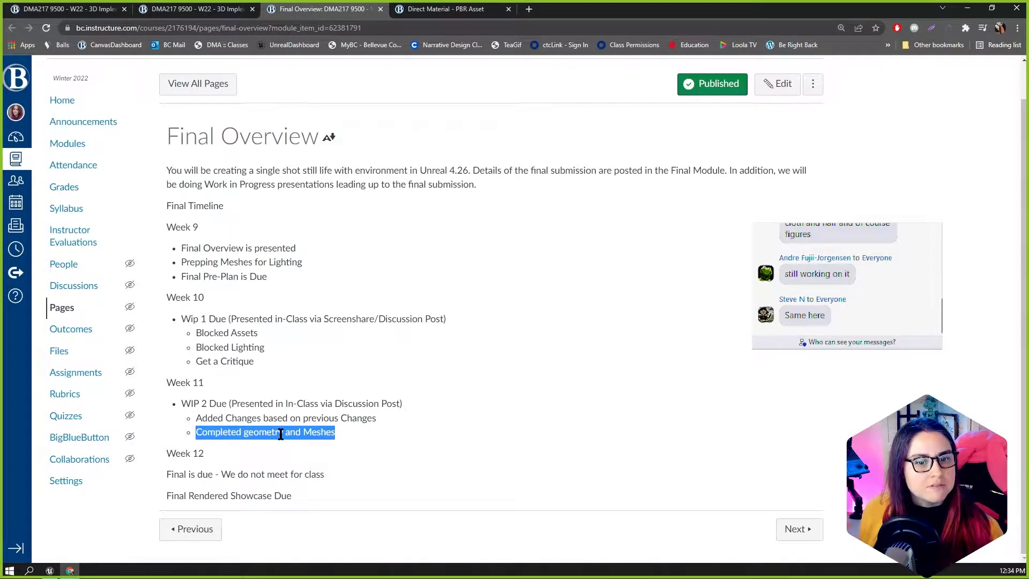
Review the Week 12 entries, highlighting the final due line and the Final Rendered Showcase Due line.
left_click_drag(194, 453, 248, 475)
triple_click(258, 474)
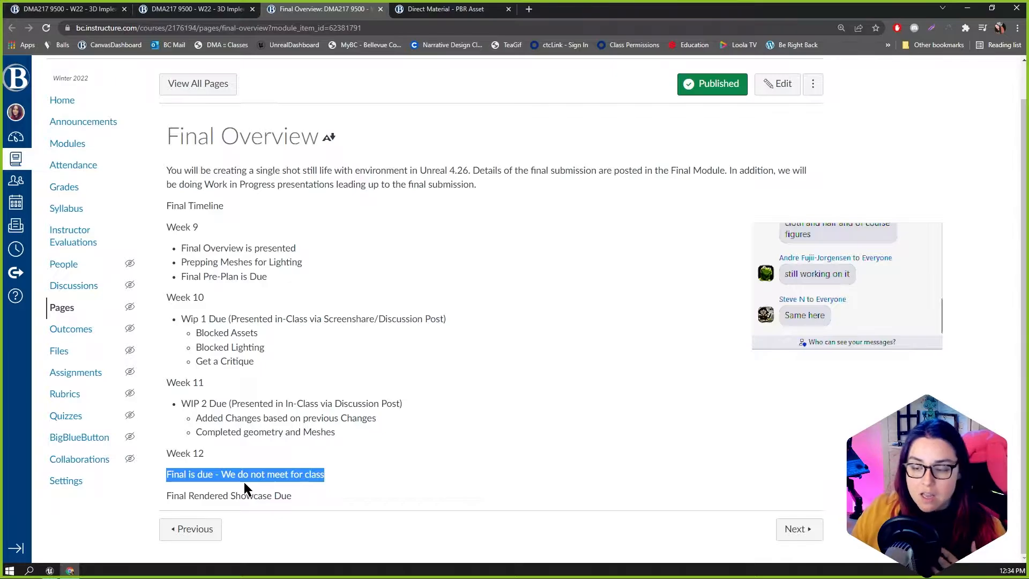
triple_click(221, 496)
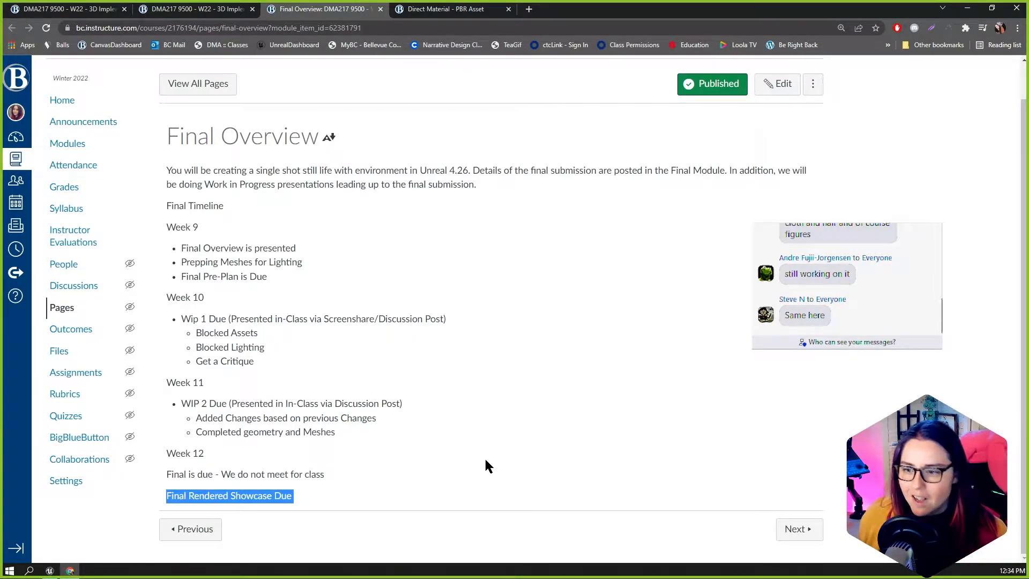
left_click(374, 502)
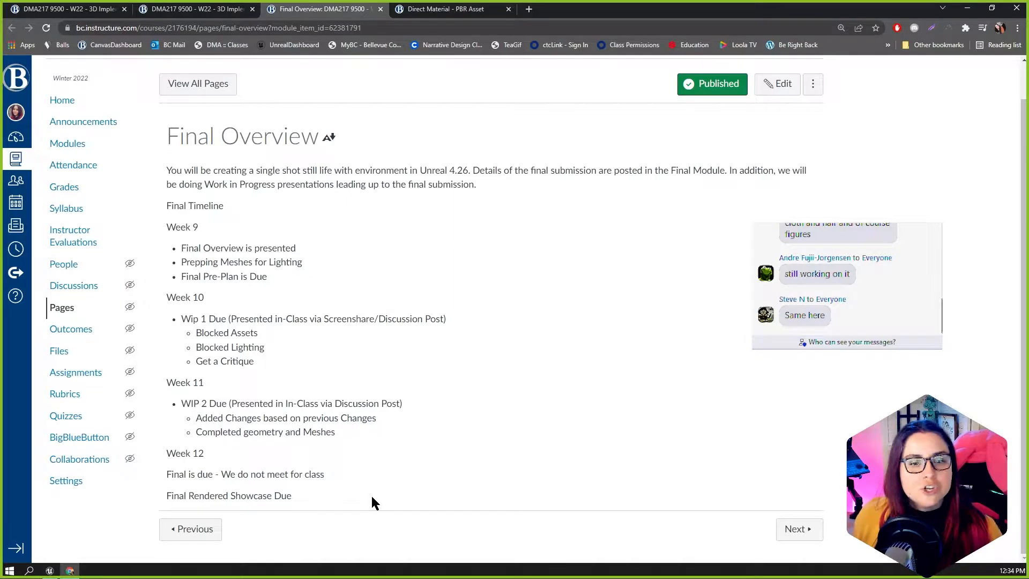
triple_click(245, 496)
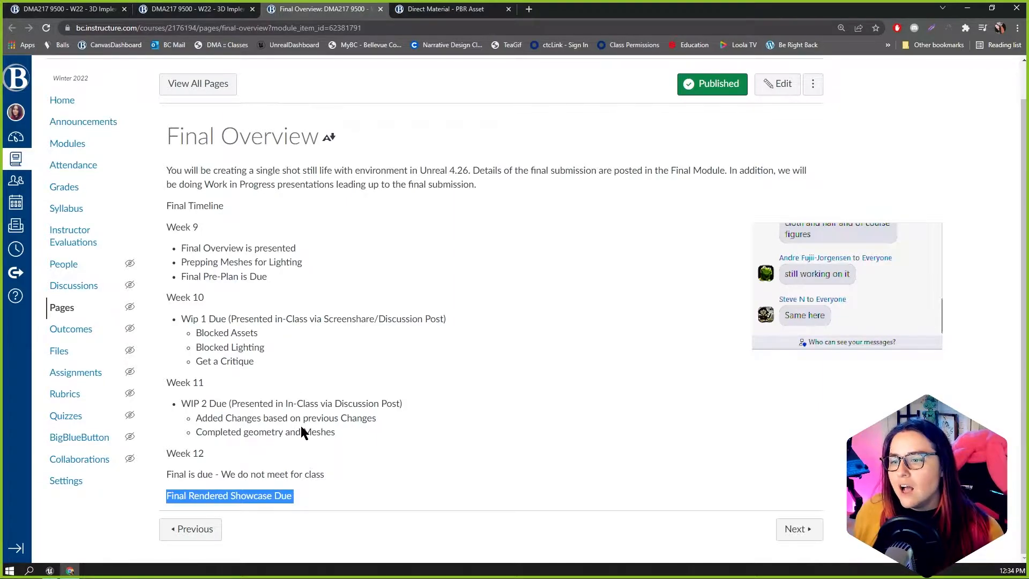
Revisit the WIP 2 and Wip 1 entries in the timeline, highlighting them briefly and clearing the selection.
double_click(271, 405)
left_click(279, 429)
left_click_drag(182, 319, 224, 347)
left_click(420, 410)
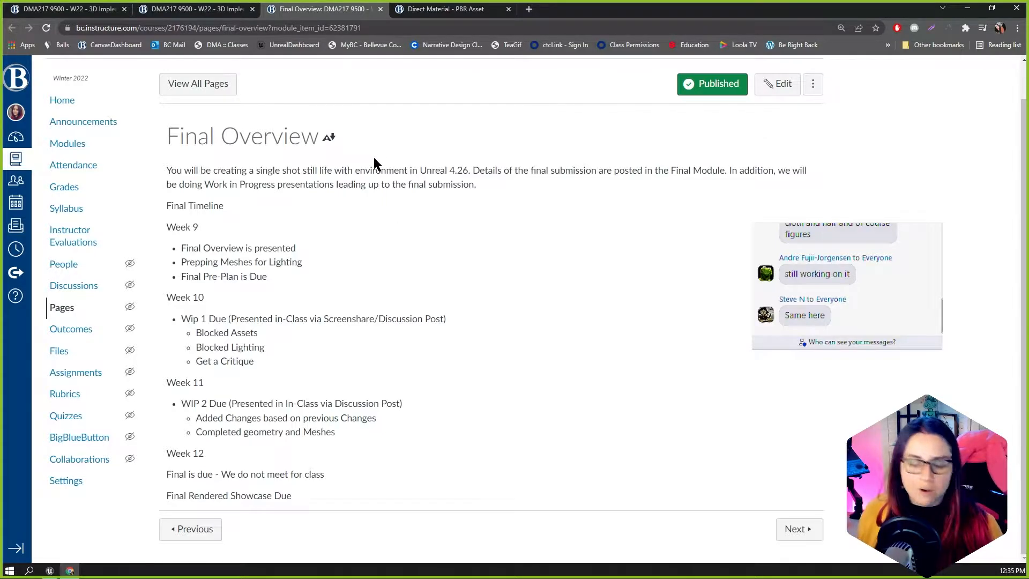
Return to the course home page, publish the Final - Real-Time Level Presentation assignment and open it.
left_click(210, 9)
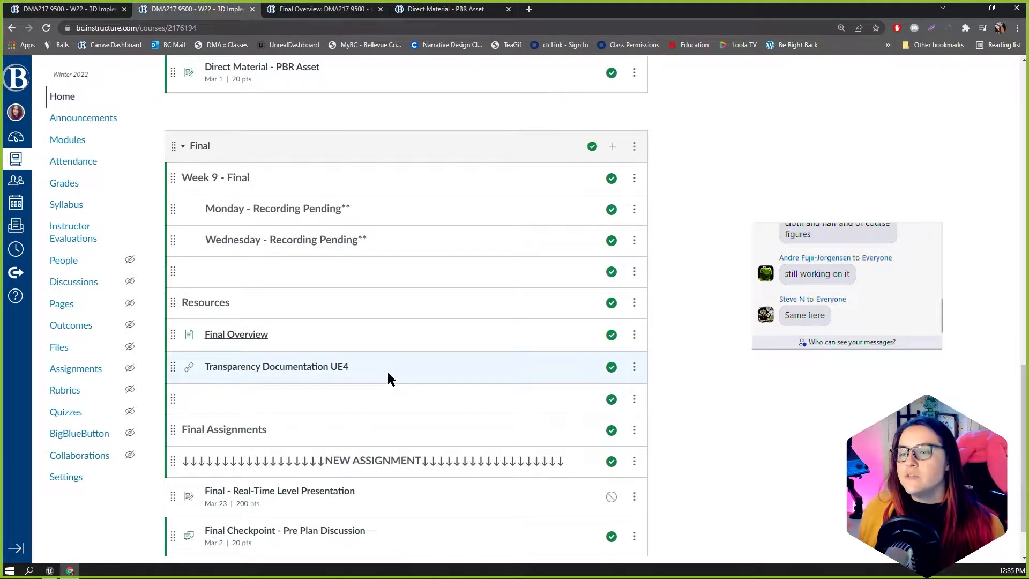
scroll(388, 375, "down", 1)
left_click(611, 432)
left_click(288, 435)
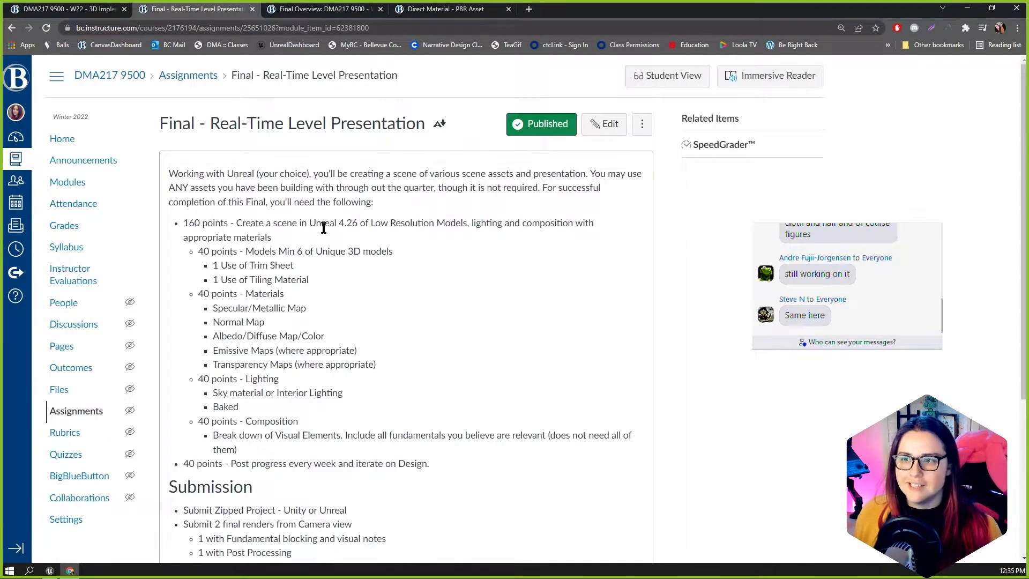
Skim the final assignment's description, submission requirements, points and due date.
scroll(314, 429, "down", 1)
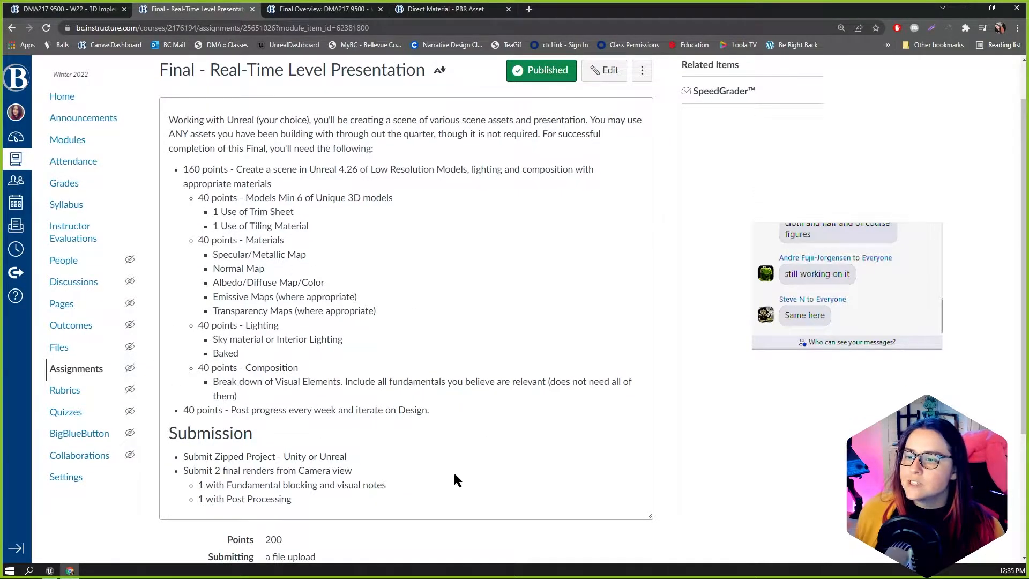
scroll(390, 472, "down", 3)
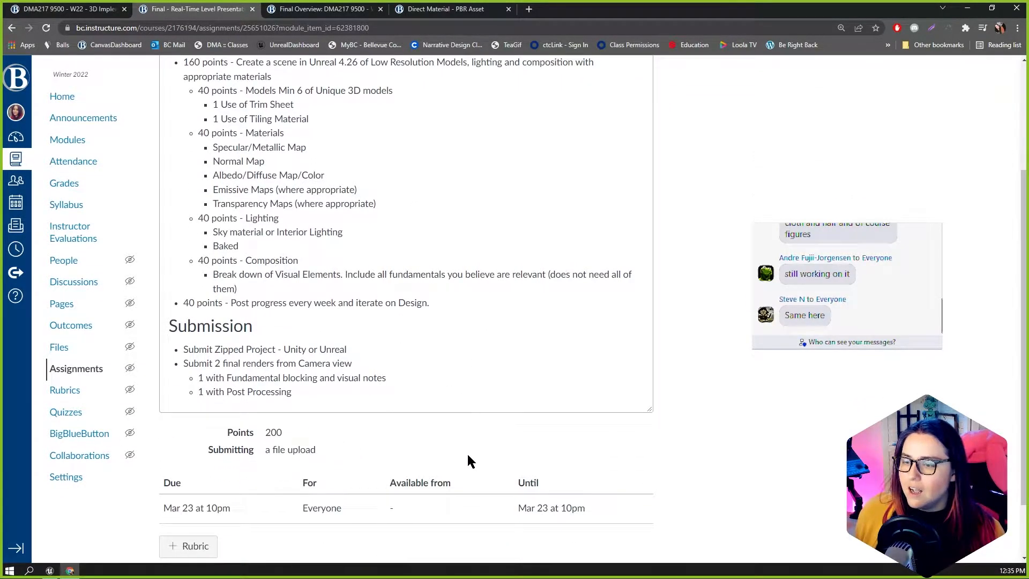
scroll(305, 368, "up", 4)
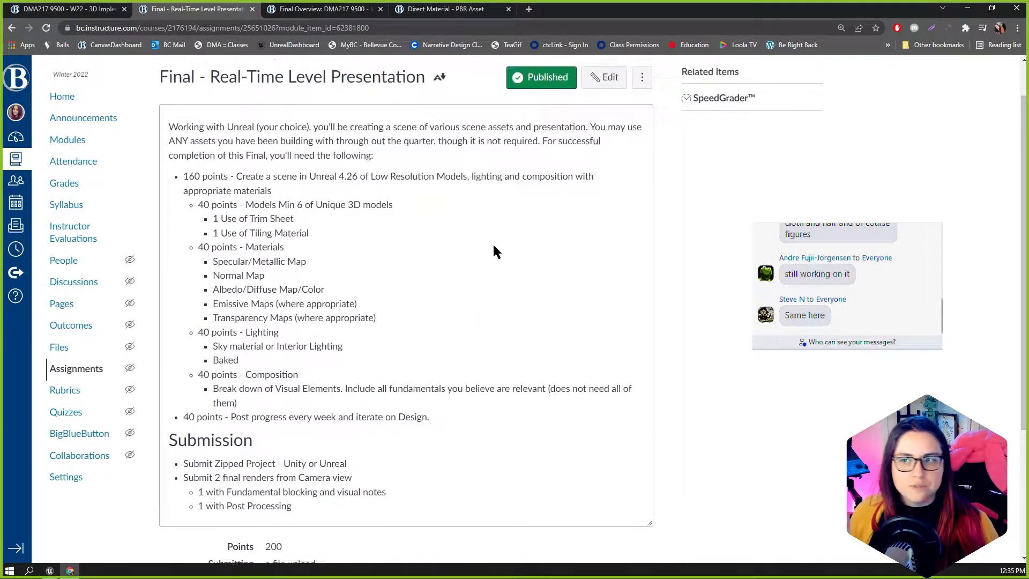
Examine the model and material requirements, highlighting the minimum of 6 unique 3D models and the tiling material, and check the submission list.
left_click_drag(264, 203, 365, 207)
left_click(481, 224)
left_click_drag(199, 231, 254, 270)
left_click(343, 349)
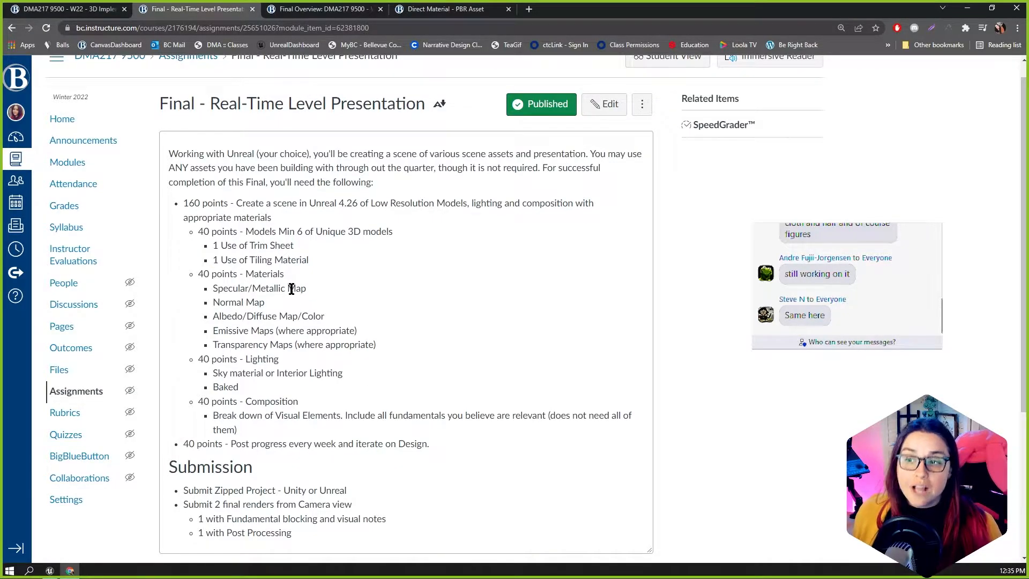
triple_click(277, 257)
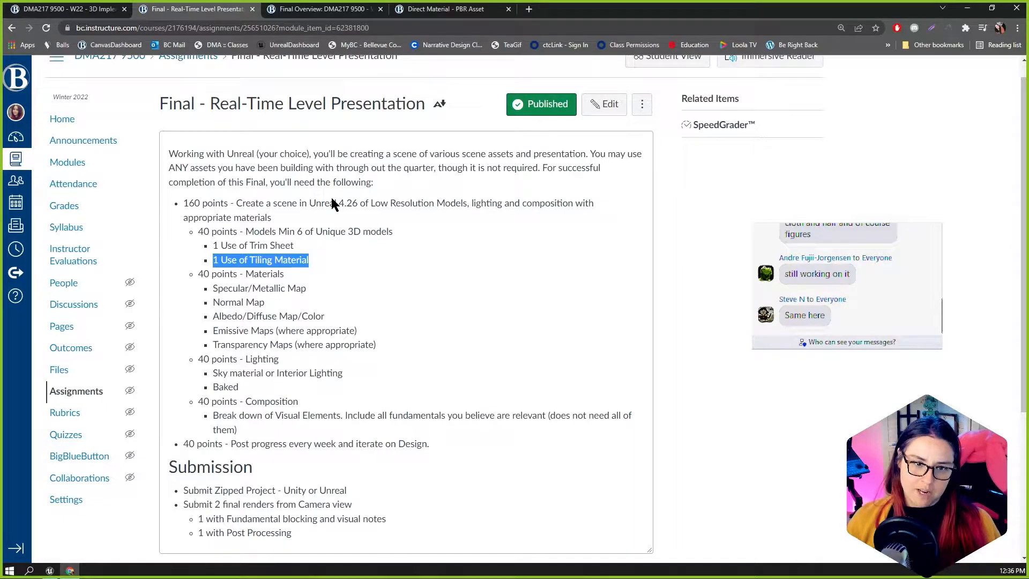
scroll(331, 198, "down", 1)
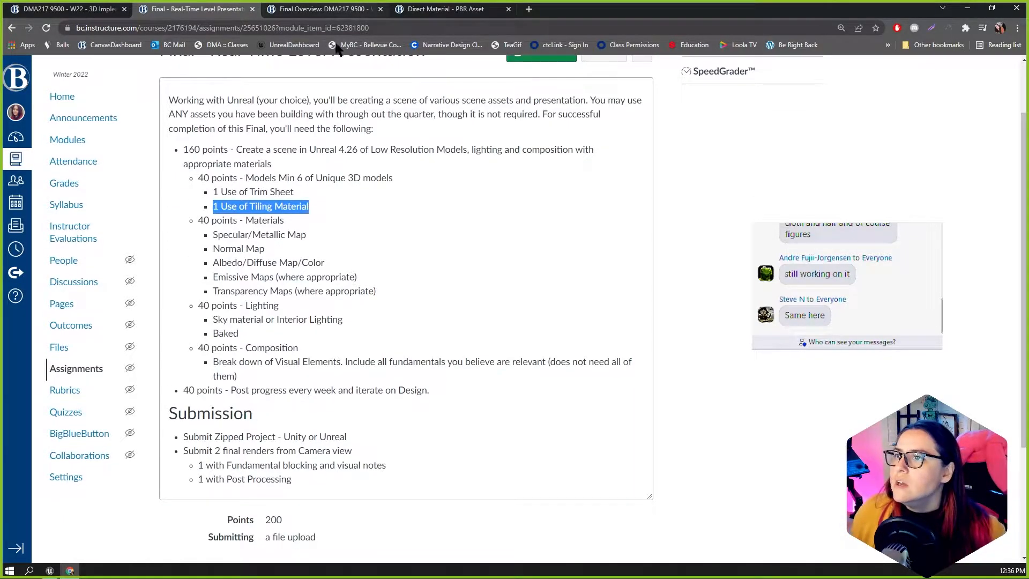
left_click(291, 437)
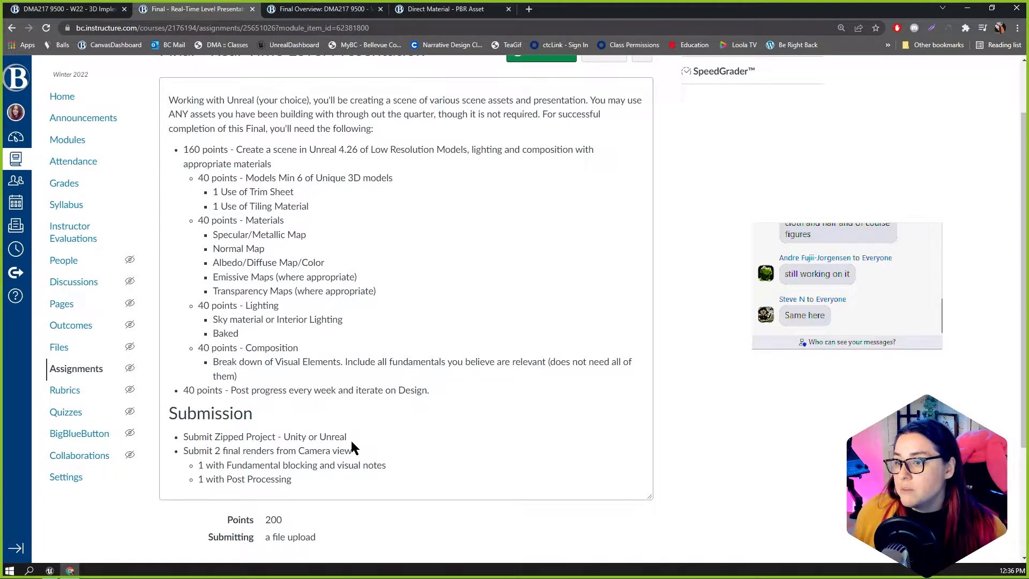
Examine the Submission section, highlighting the zipped project, the two camera-view renders, and the fundamental-blocking and post-processing items.
double_click(296, 436)
left_click(389, 444)
left_click_drag(228, 438, 346, 437)
left_click(348, 437)
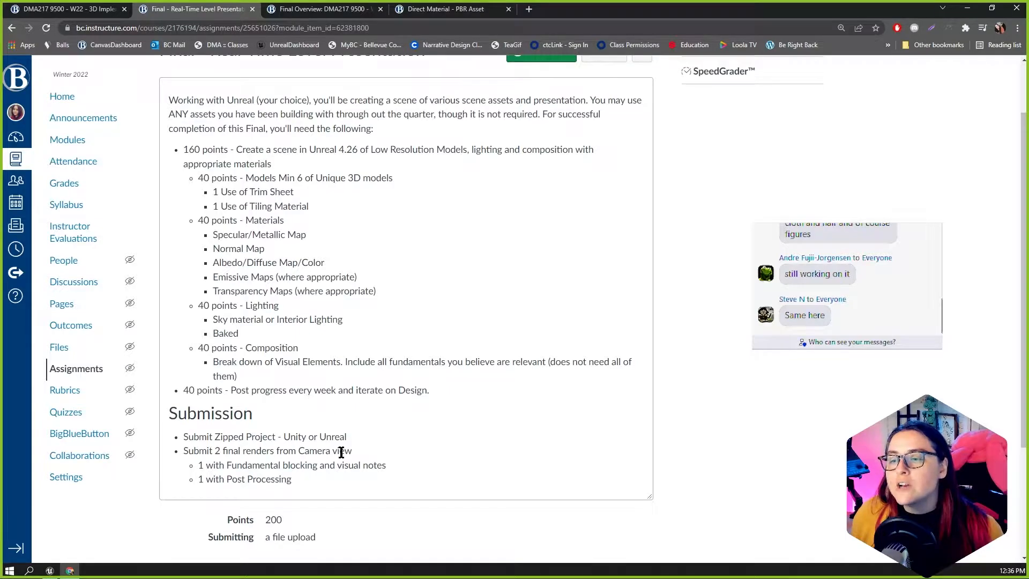
left_click_drag(215, 465, 344, 475)
left_click(279, 461)
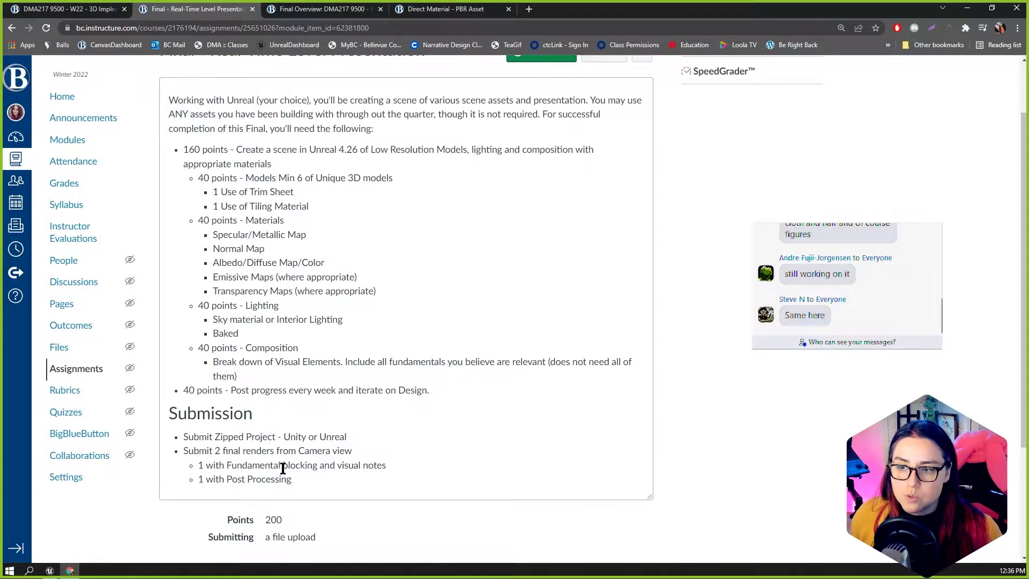
left_click_drag(255, 437, 274, 466)
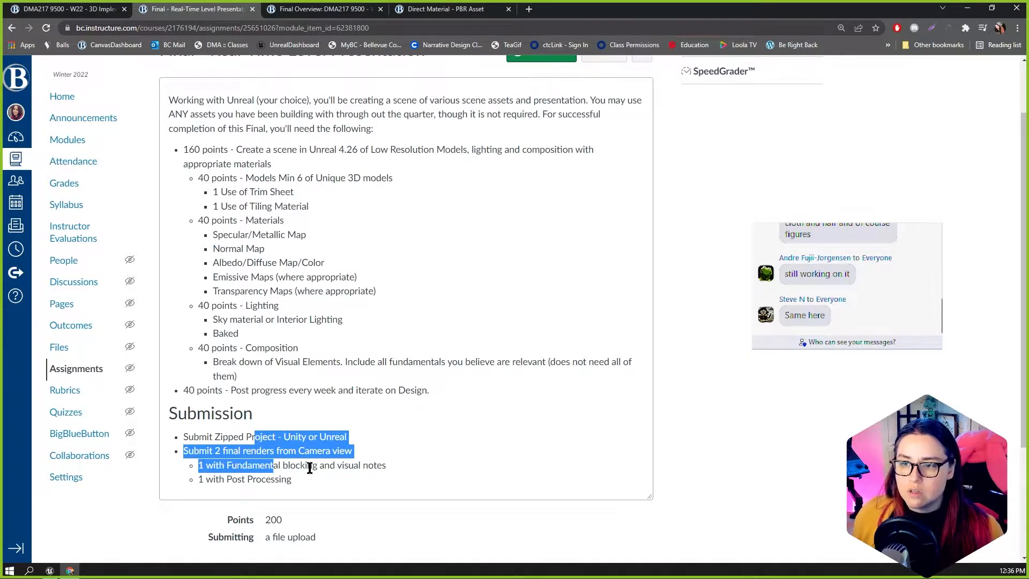
left_click(288, 475)
triple_click(268, 478)
left_click(267, 468)
double_click(268, 466)
left_click(294, 464)
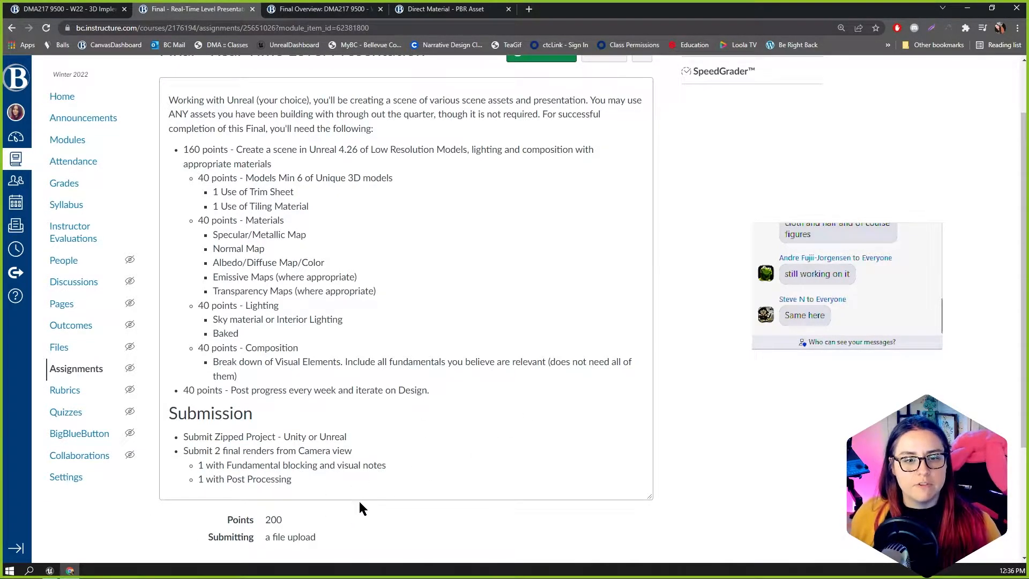
Check the Final Overview page briefly, then open Final Checkpoint - Pre Plan Discussion from the course home page's Final module in a separate tab.
left_click(336, 9)
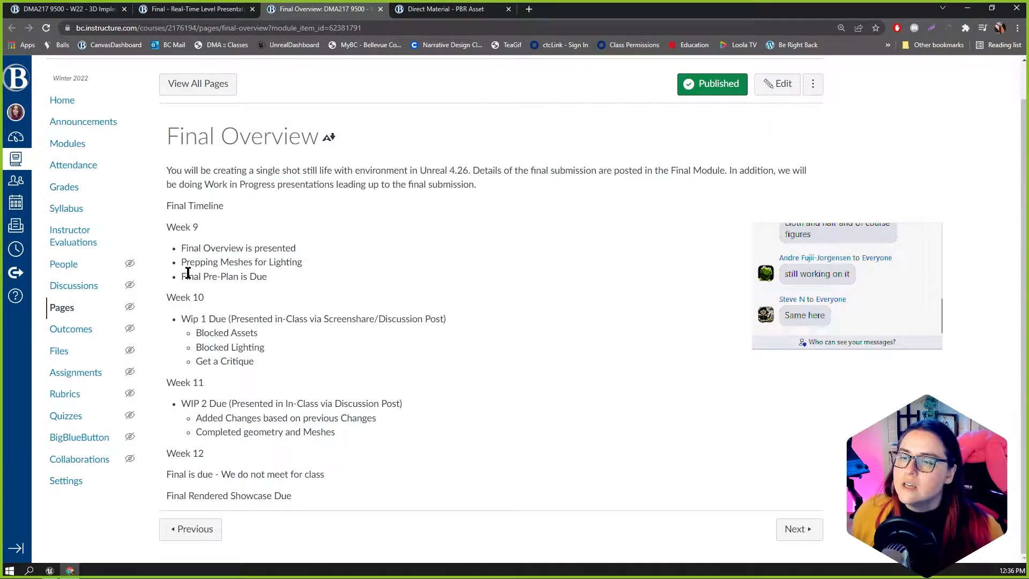
left_click(91, 9)
scroll(321, 412, "down", 5)
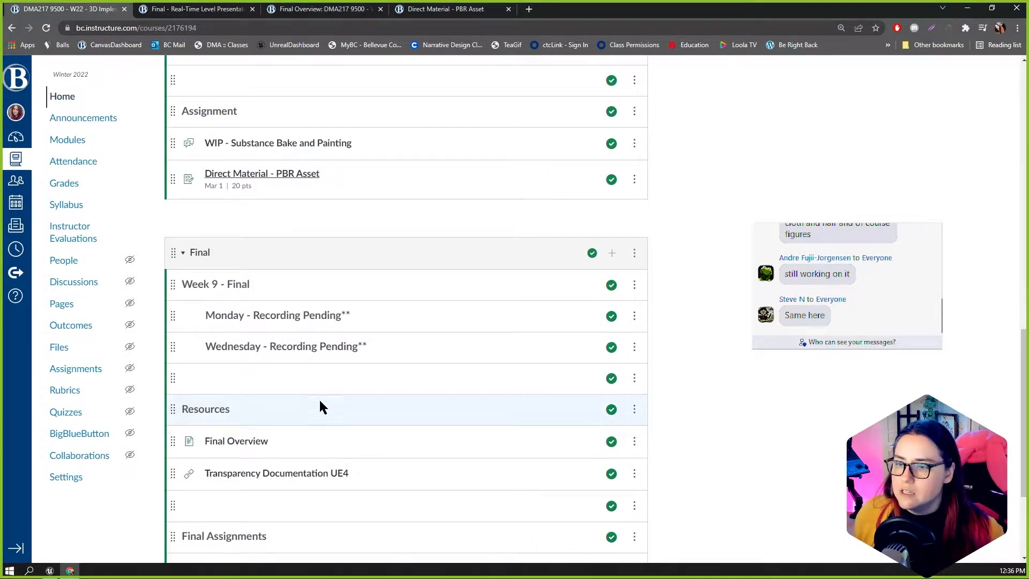
scroll(319, 405, "down", 3)
middle_click(322, 475)
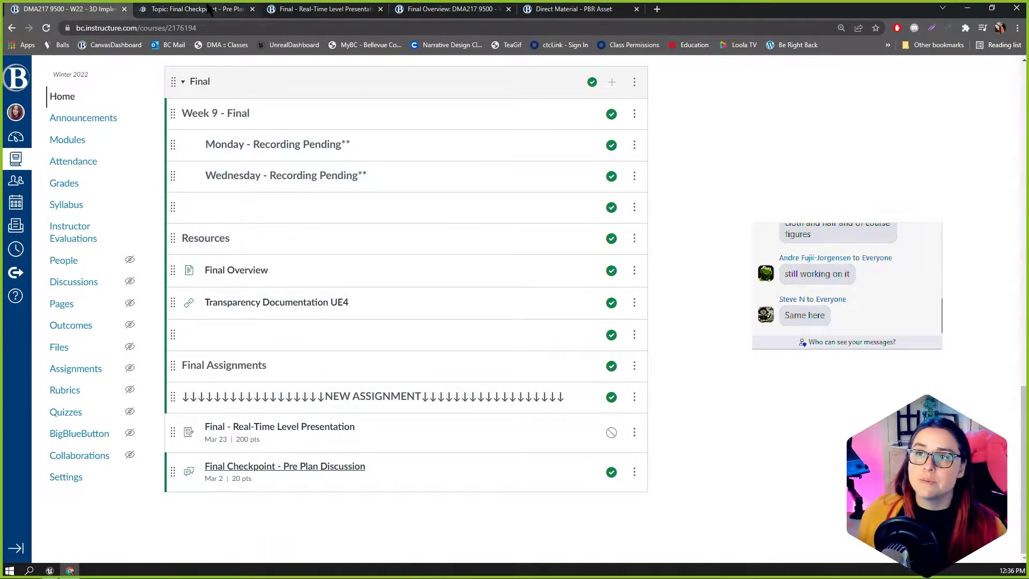
left_click(210, 10)
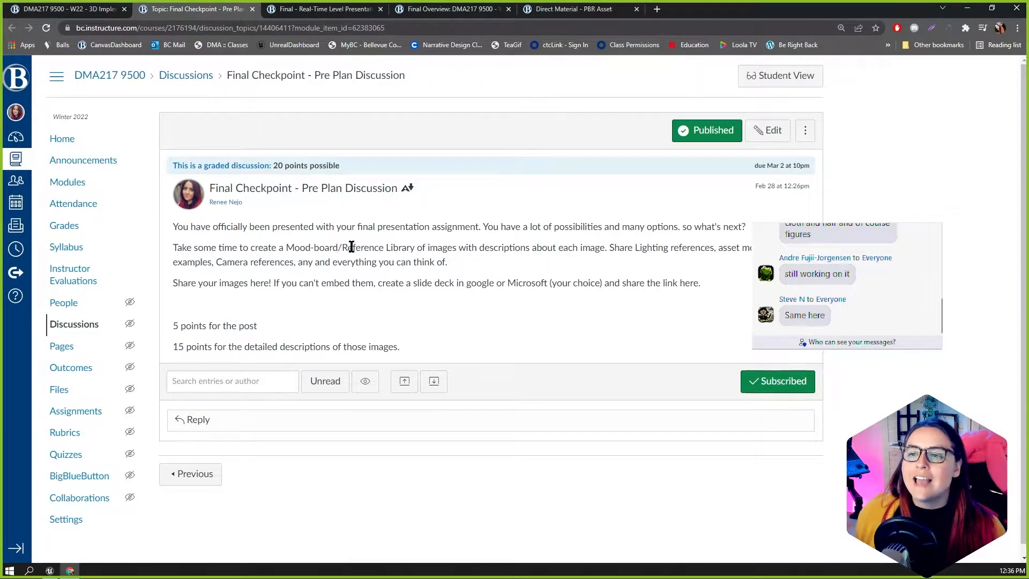
Read the pre-plan discussion prompt, highlighting the mood-board wording and the instruction to share images.
scroll(406, 307, "down", 1)
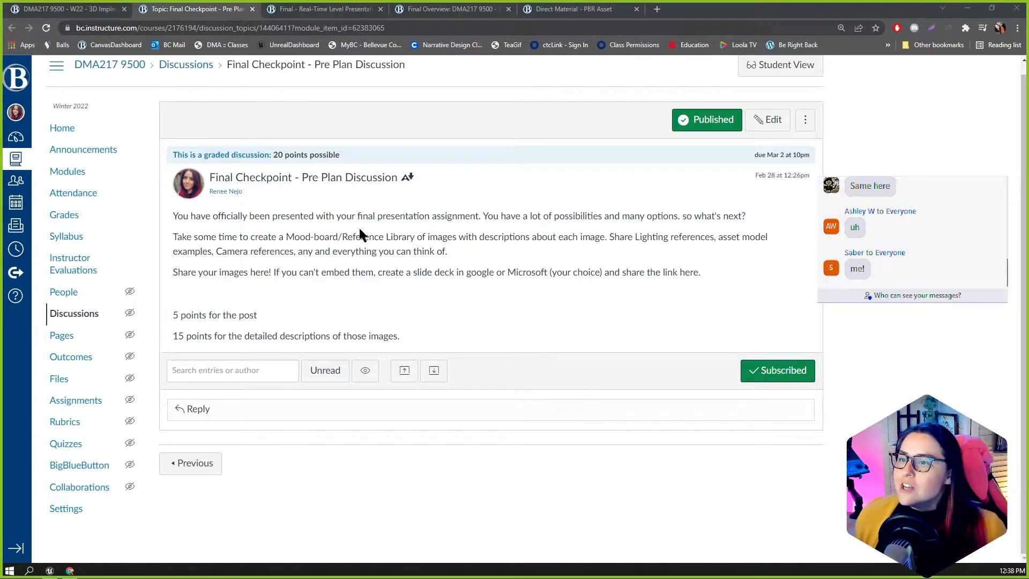
left_click(235, 242)
double_click(325, 239)
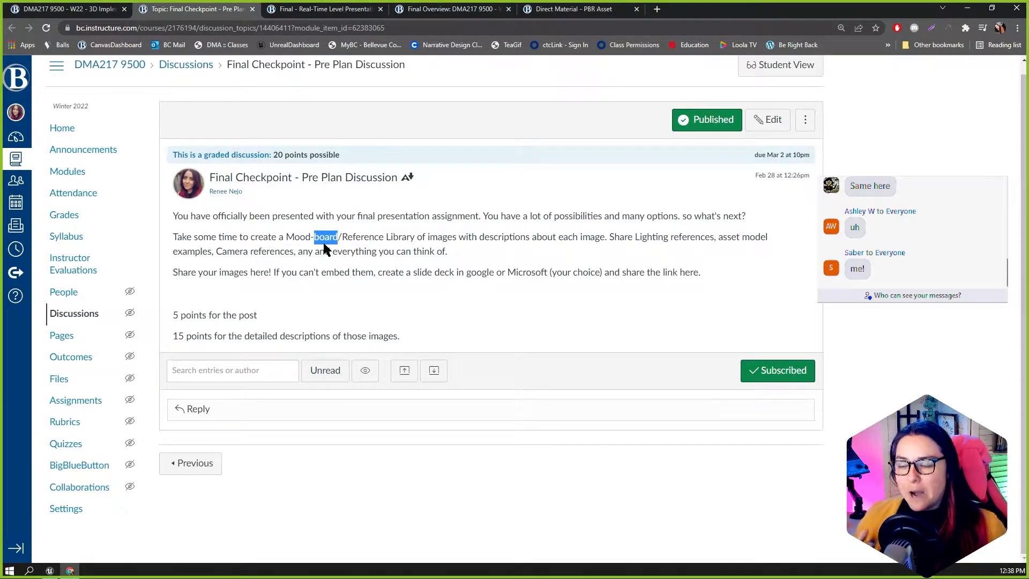
left_click_drag(197, 273, 261, 274)
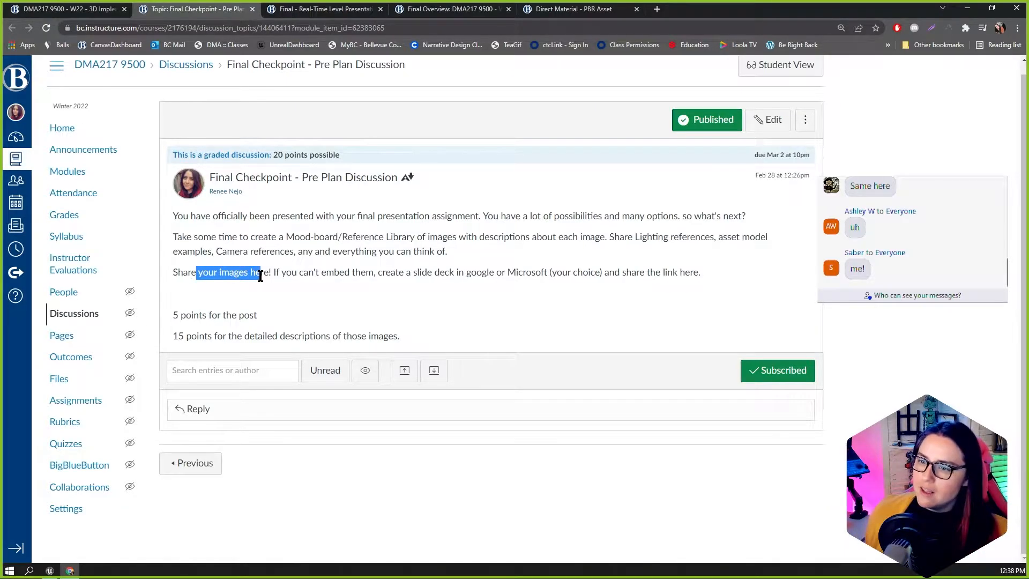
triple_click(284, 274)
left_click(350, 272)
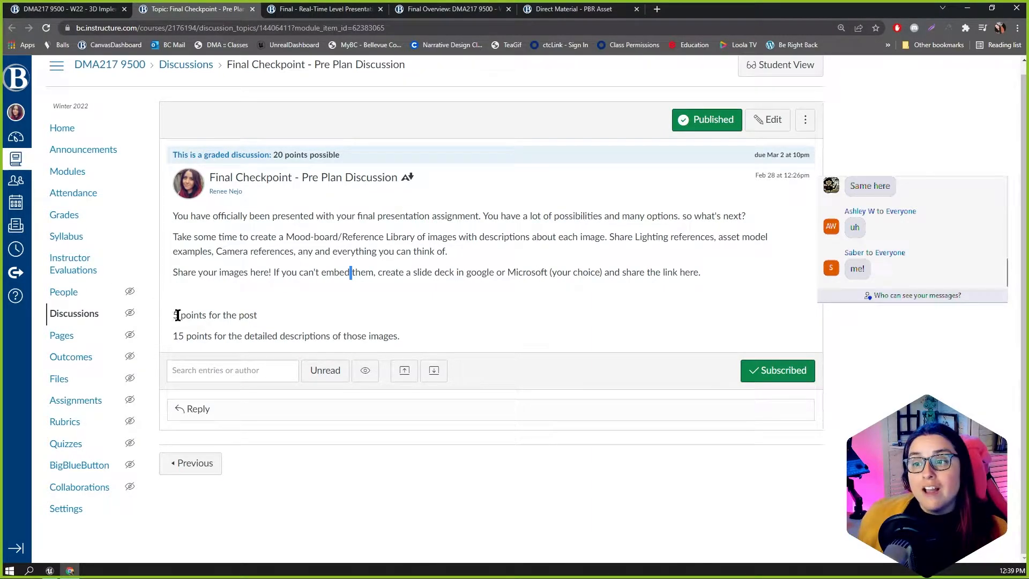
Highlight the discussion's grading lines for the post and for the detailed image descriptions.
left_click_drag(178, 315, 254, 315)
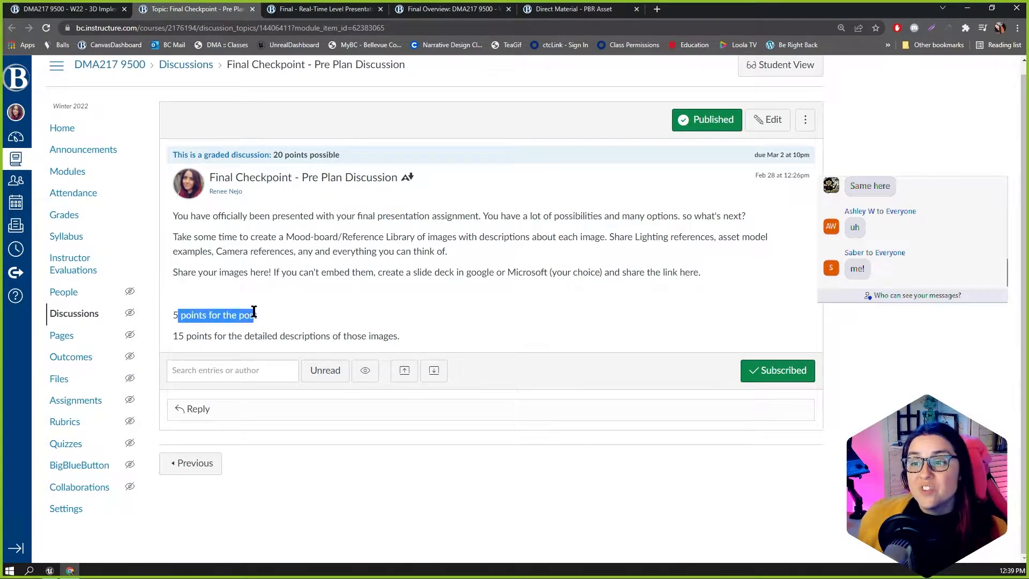
triple_click(234, 336)
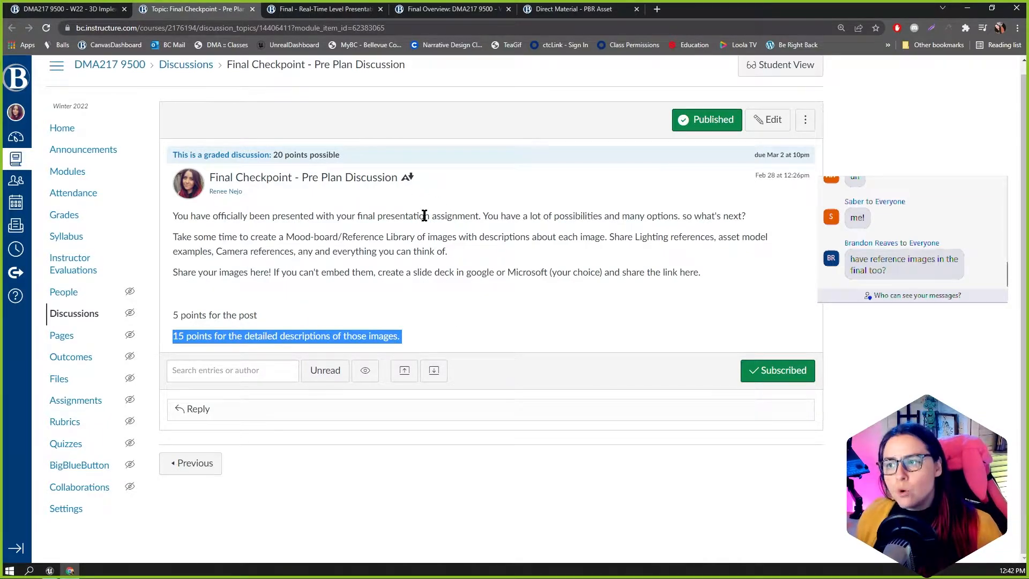
left_click_drag(423, 216, 432, 251)
left_click(203, 329)
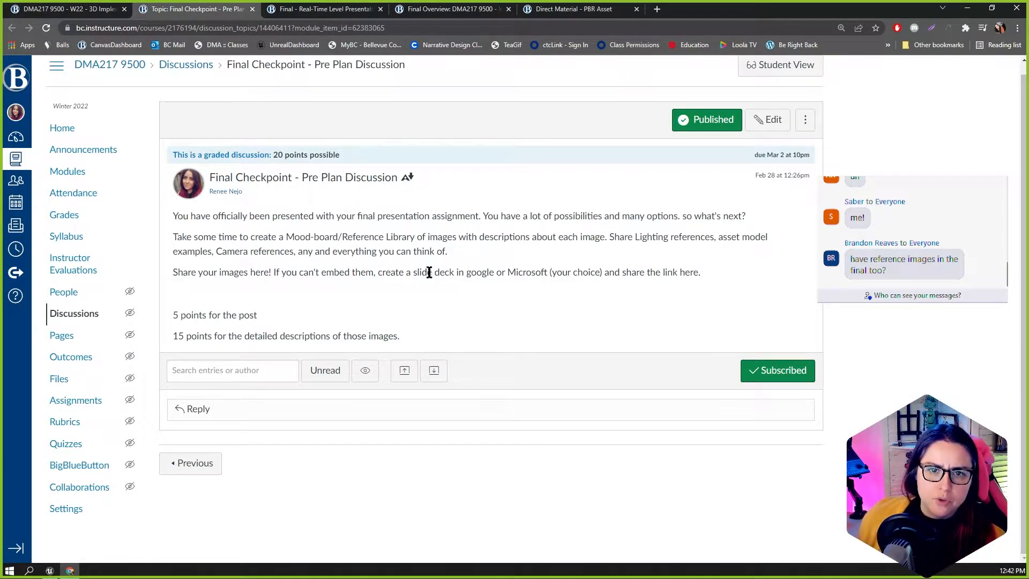
triple_click(239, 338)
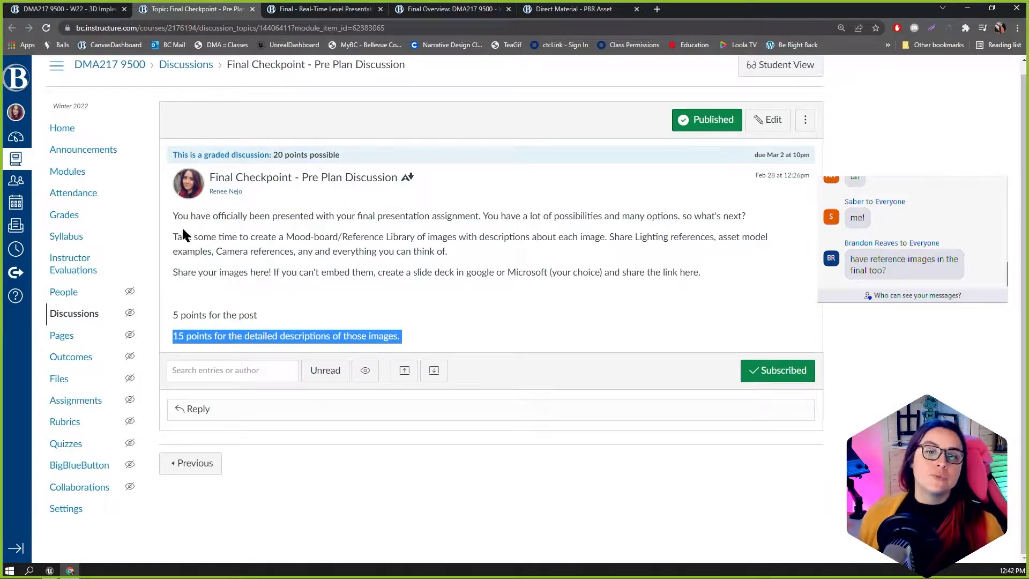
Publish the Final - Real-Time Level Presentation assignment from the course home page and reload the page.
left_click(94, 9)
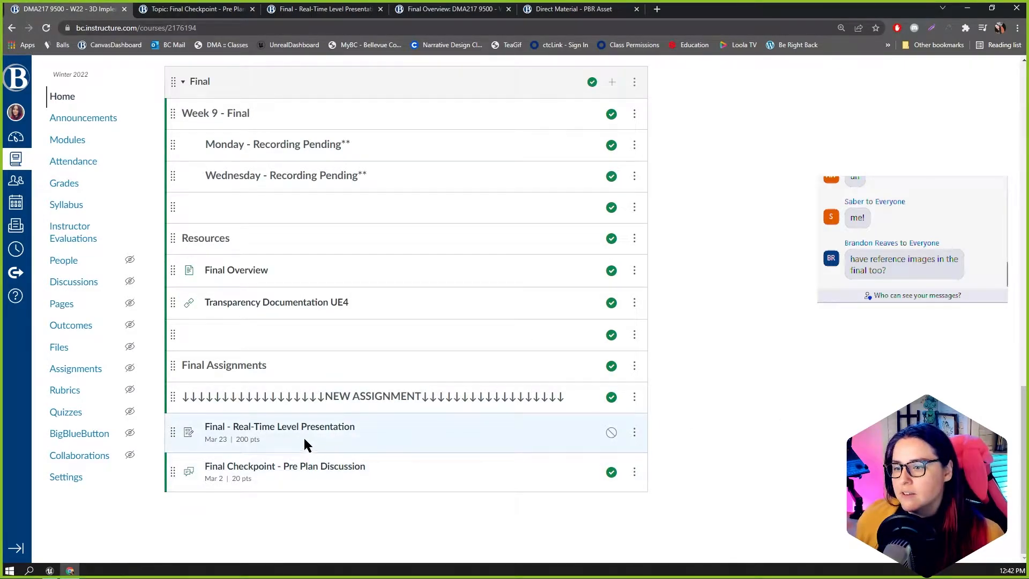
left_click(609, 434)
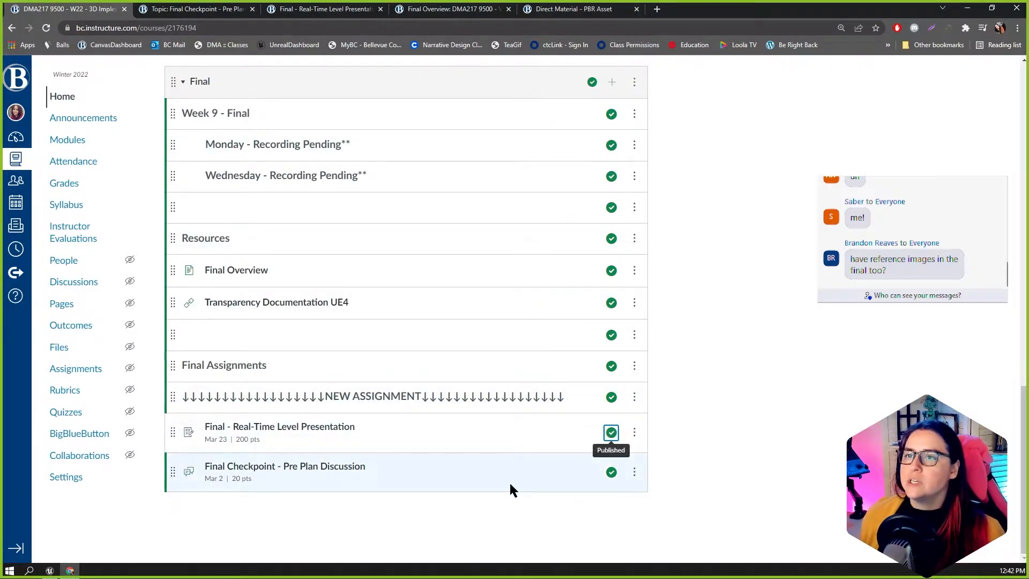
scroll(535, 348, "up", 2)
scroll(455, 357, "down", 2)
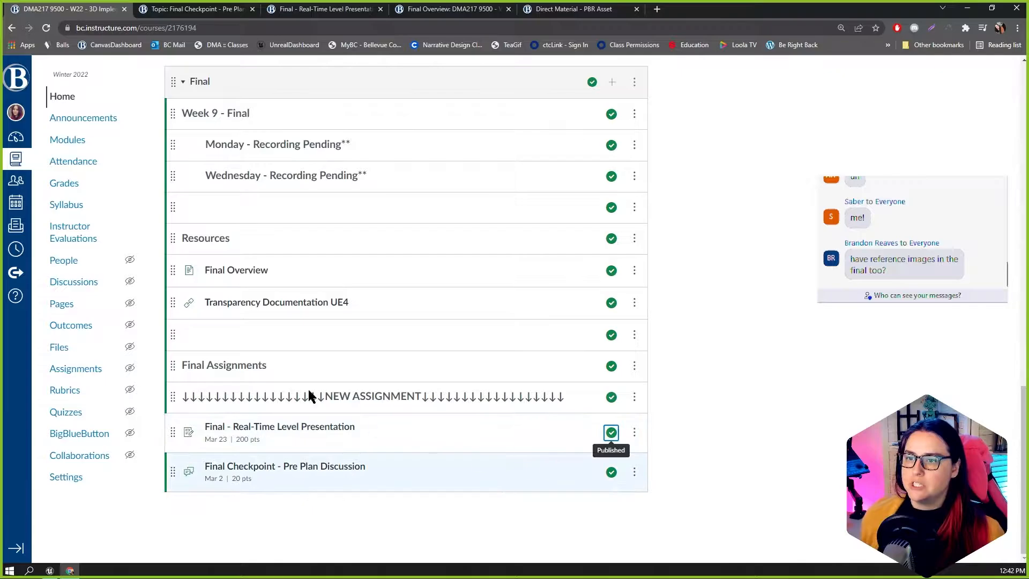
left_click(47, 29)
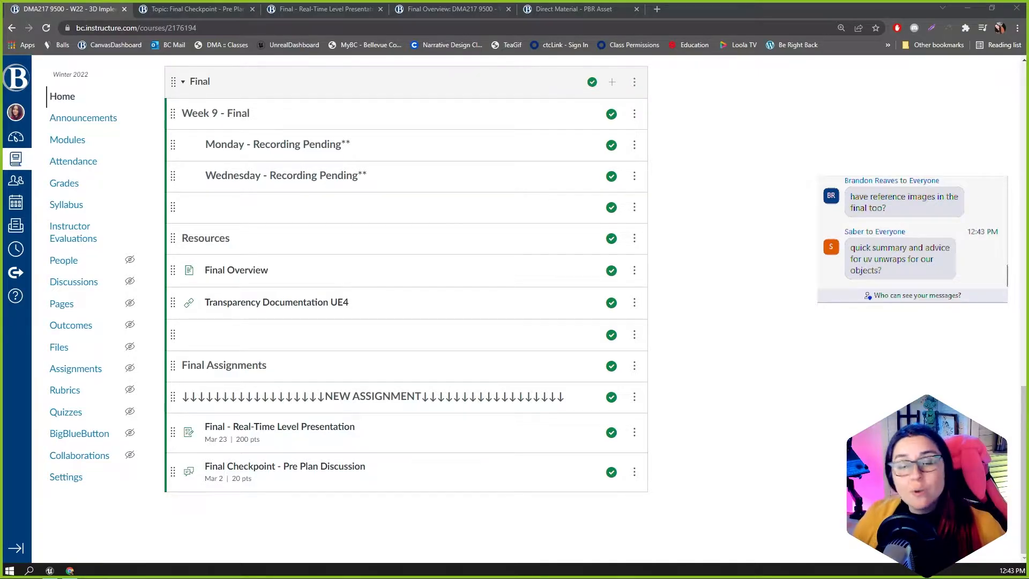
Minimize the browser and bring the Autodesk Maya 2020 window onto this display, maximized.
left_click(967, 9)
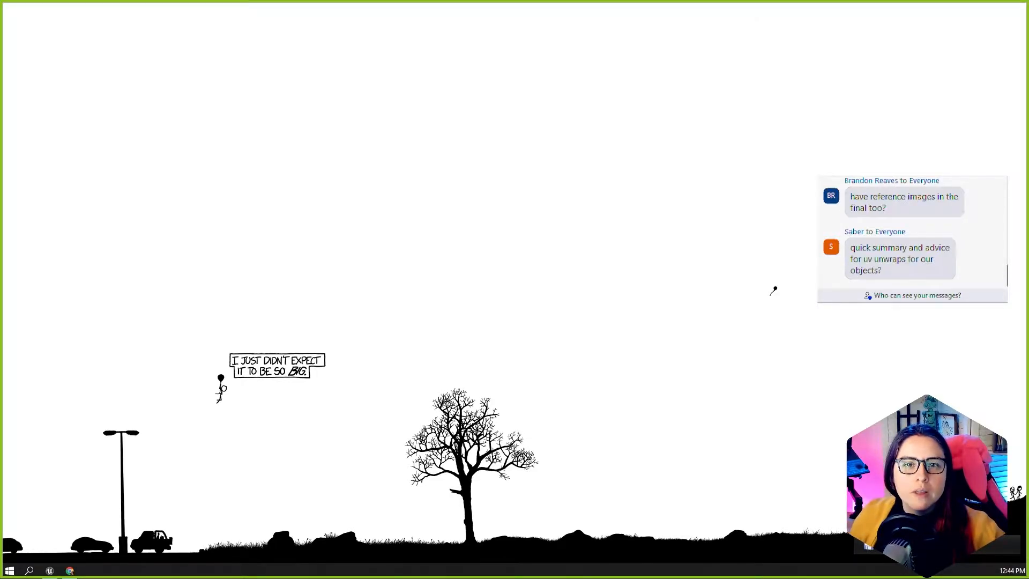
left_click_drag(1, 12, 680, 21)
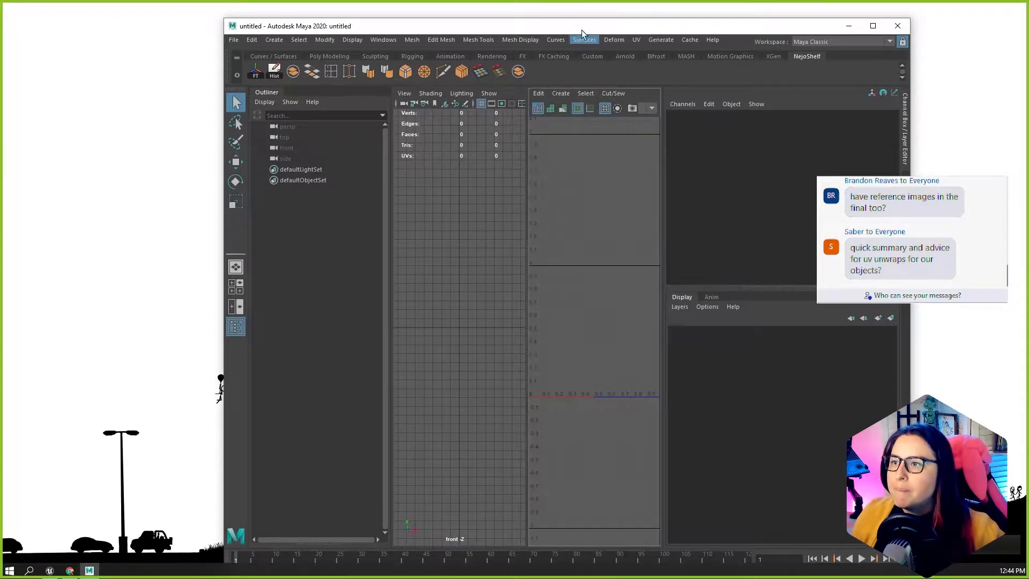
double_click(534, 26)
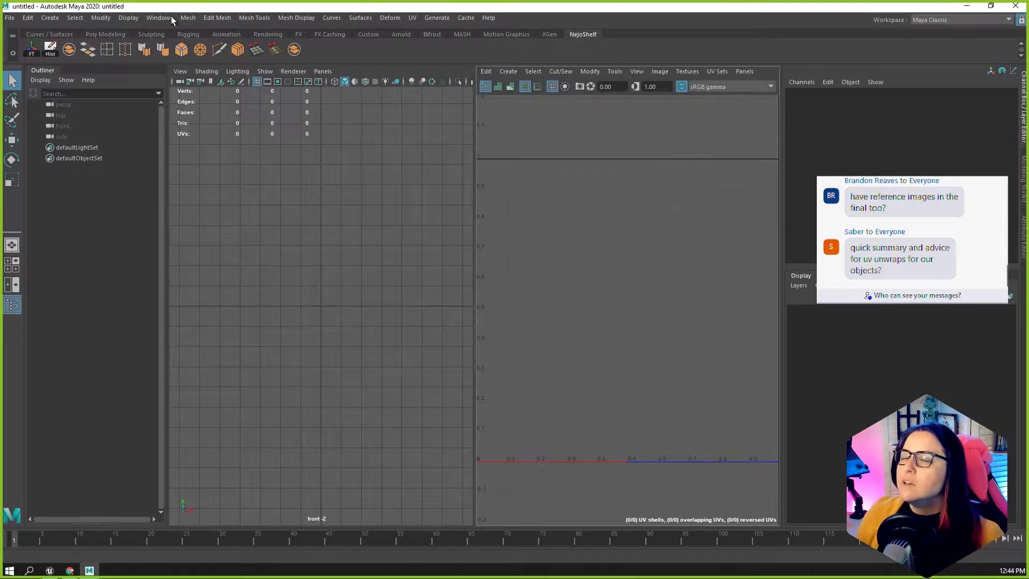
left_click(10, 17)
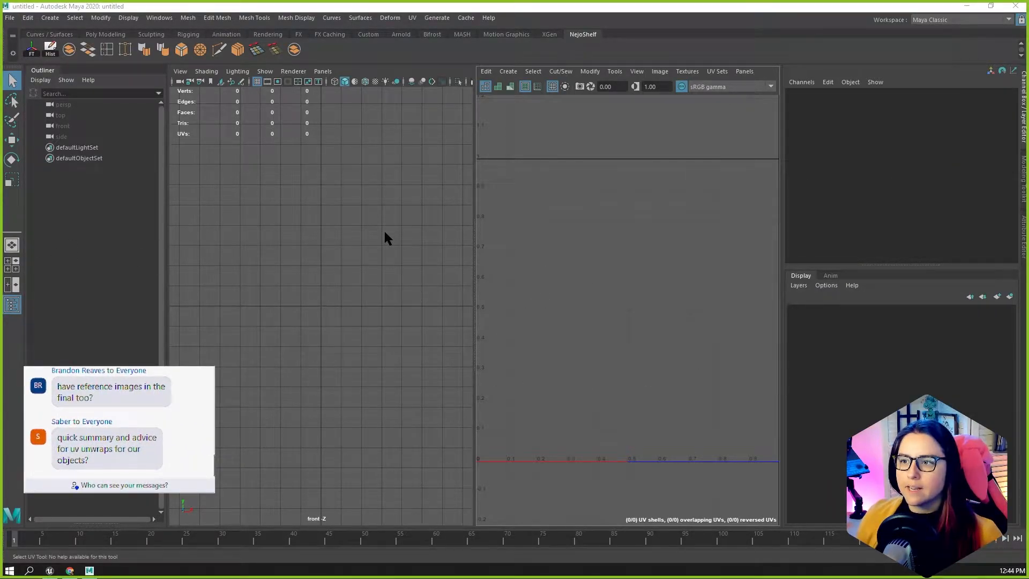
Dismiss the What's New Highlight Settings dialog and switch the front viewport to the perspective view.
left_click(321, 319)
left_click_drag(321, 311, 342, 311, "alt")
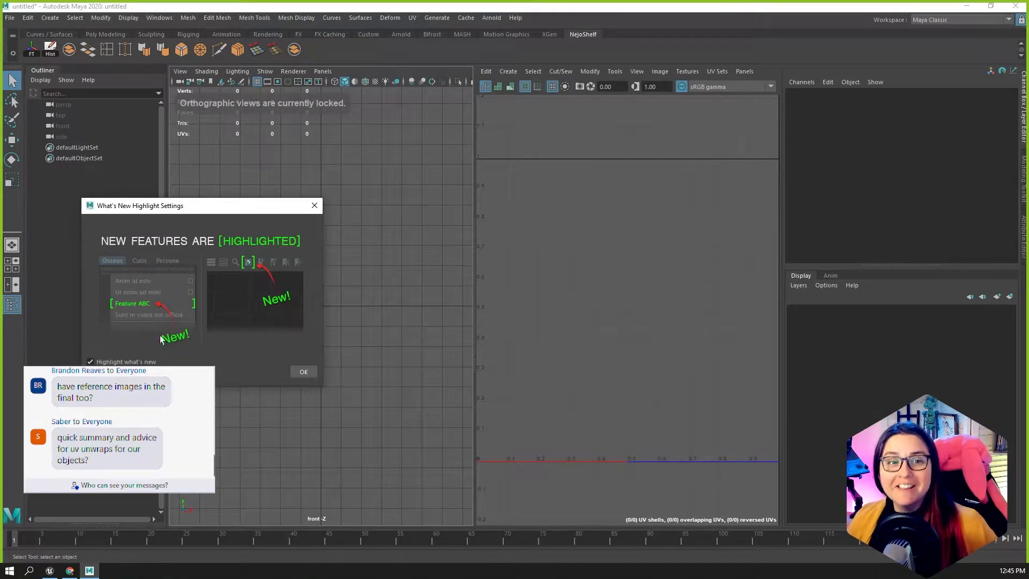
left_click(301, 371)
key("space")
left_click_drag(344, 292, 344, 262)
scroll(334, 303, "up", 5)
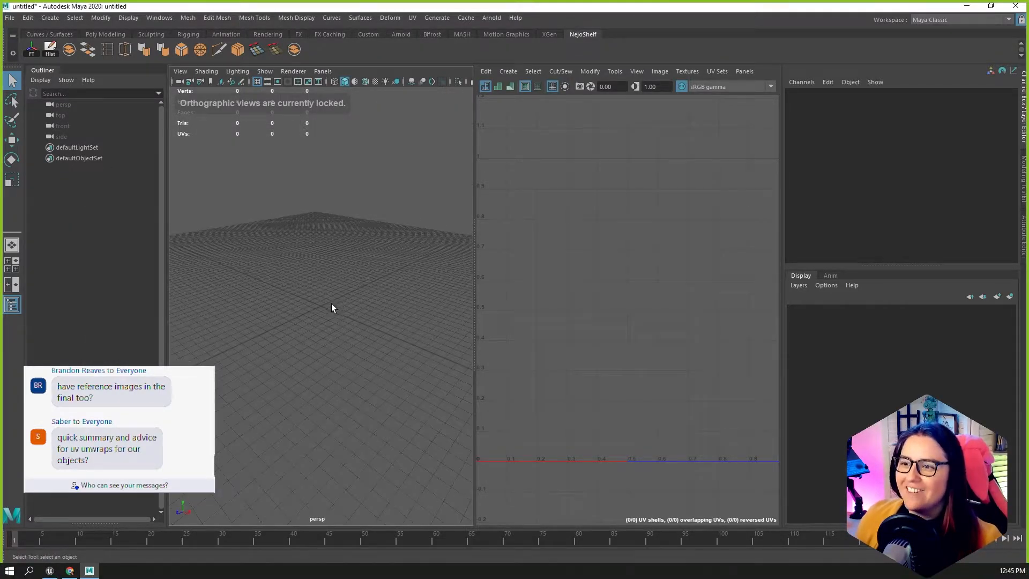
Open the recent scene Bill.mb.
left_click(9, 17)
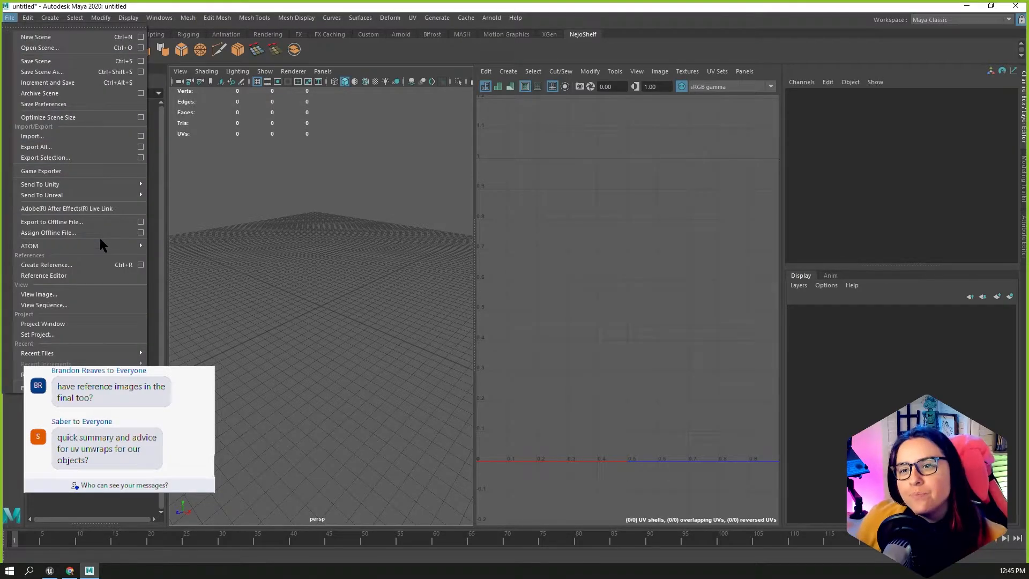
mouse_move(102, 354)
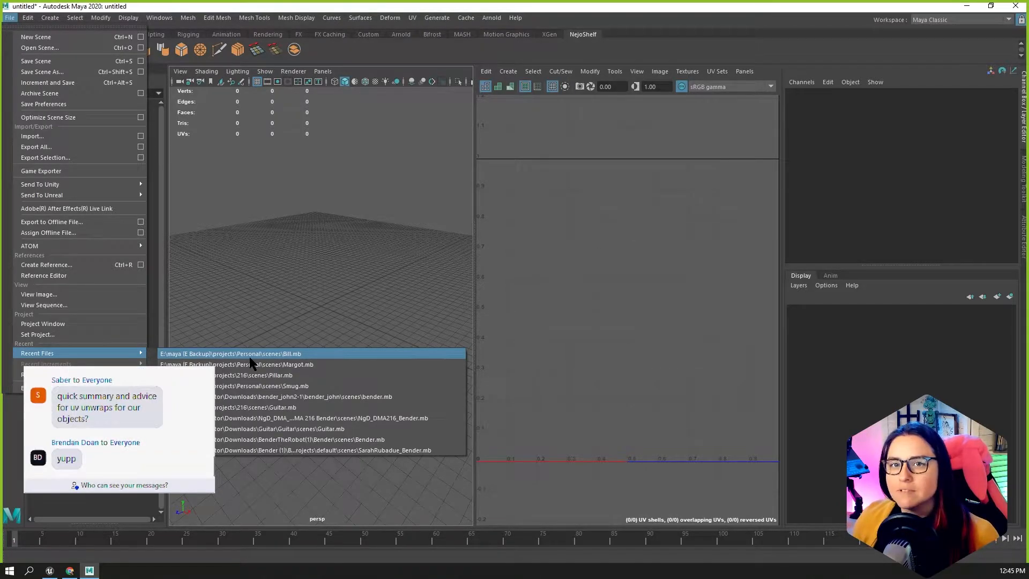
left_click(250, 355)
left_click(519, 287)
Expand the perspective viewport to fill the workspace and examine the pyramid character, rocks and ground.
scroll(328, 367, "down", 8)
left_click(303, 320)
scroll(296, 371, "up", 5)
left_click(397, 222)
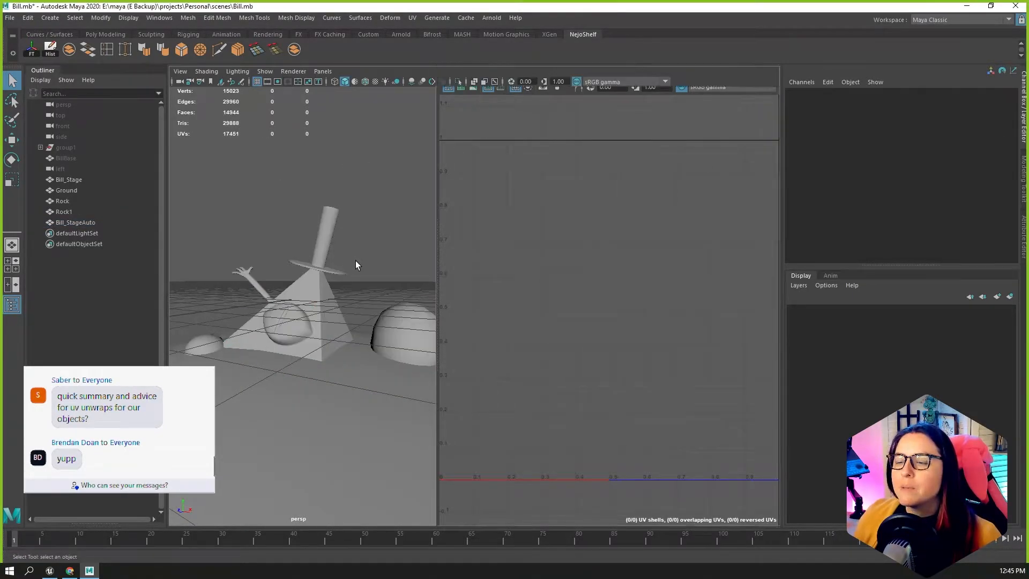
key("space")
left_click_drag(386, 298, 421, 319, "alt")
scroll(503, 348, "down", 2)
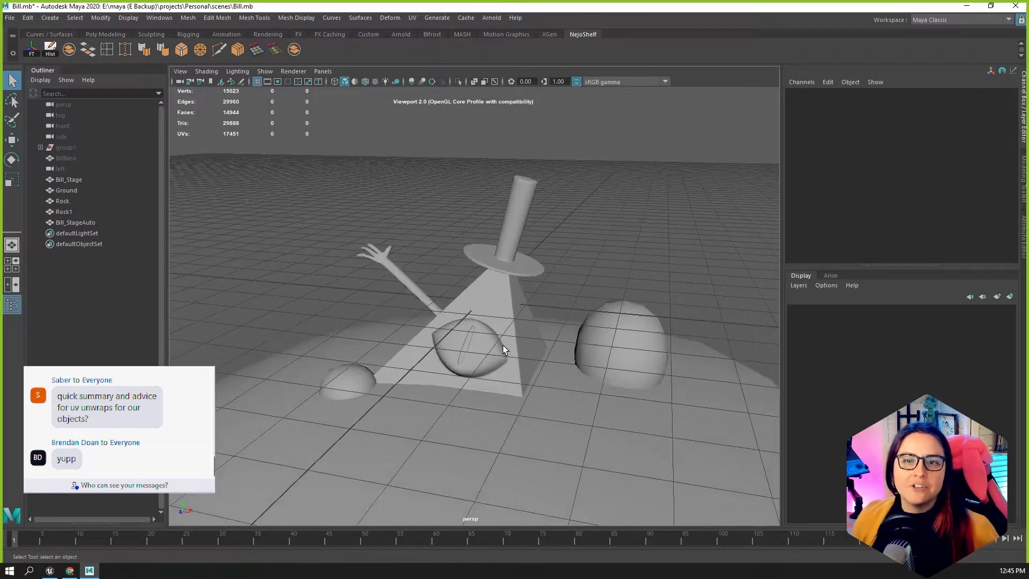
left_click_drag(583, 404, 572, 359, "alt")
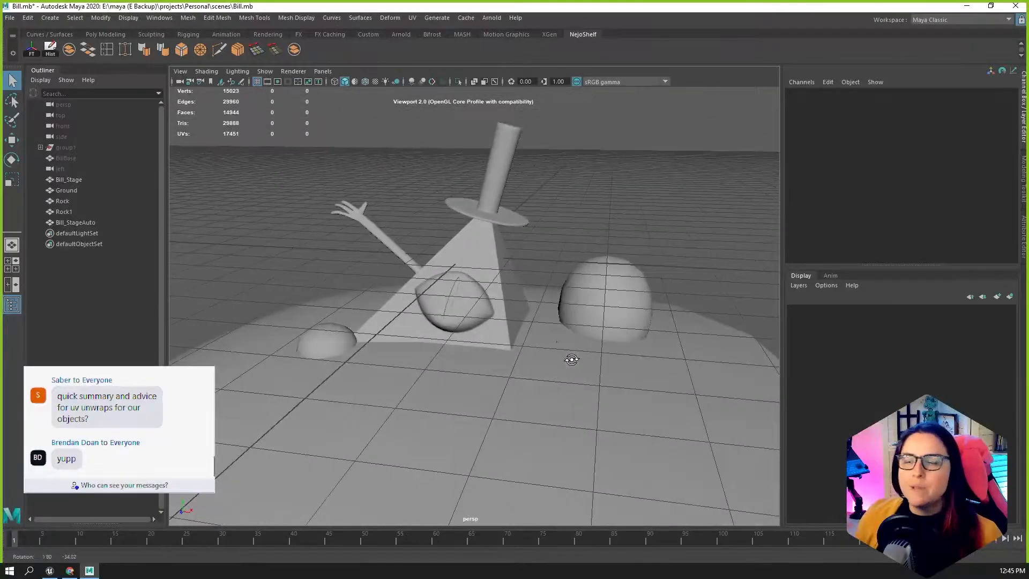
Duplicate the Bill_Stage mesh in place and reselect the original.
left_click(504, 277)
scroll(504, 277, "up", 1)
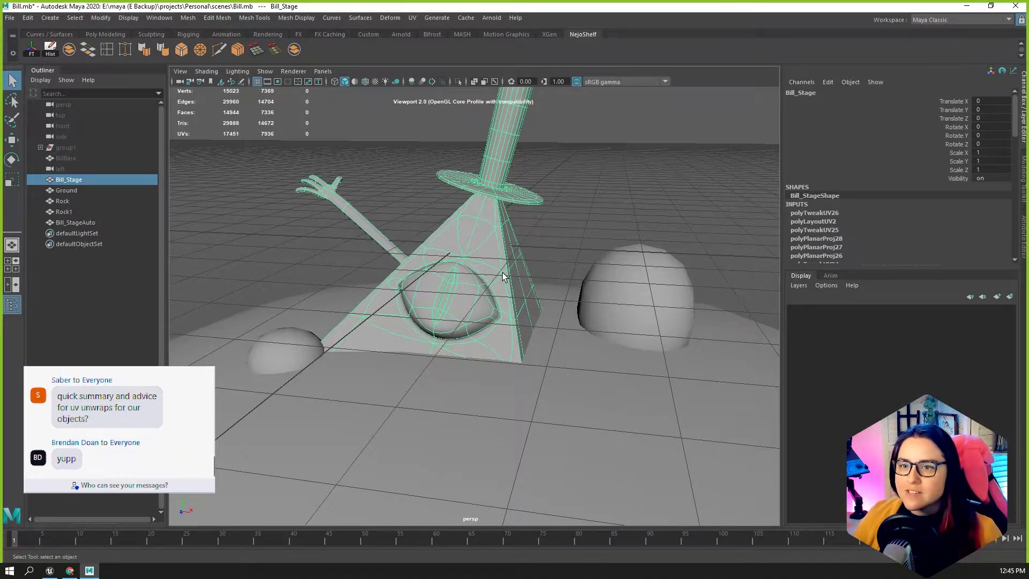
scroll(503, 272, "down", 6)
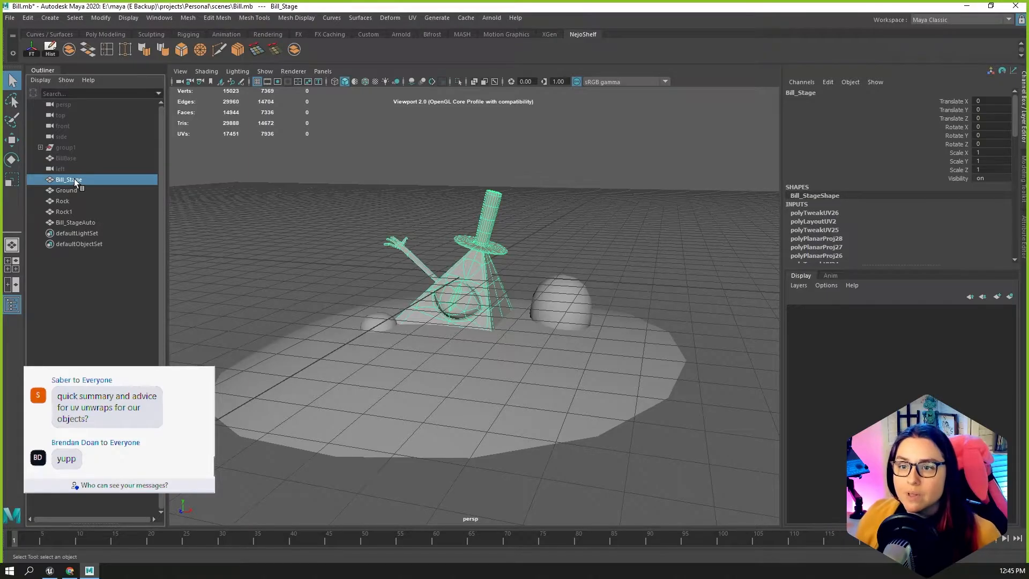
key("ctrl+d")
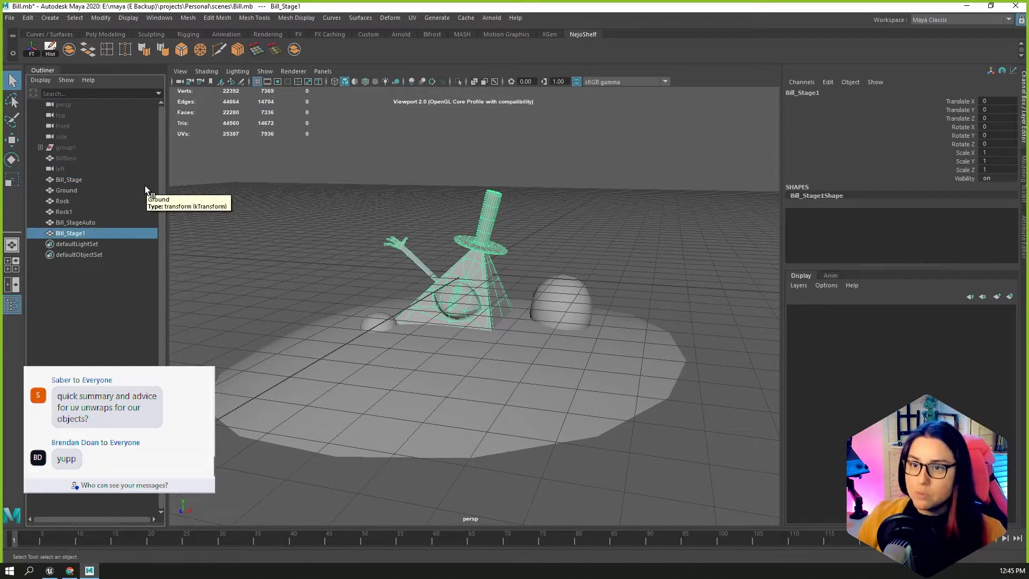
left_click(55, 181)
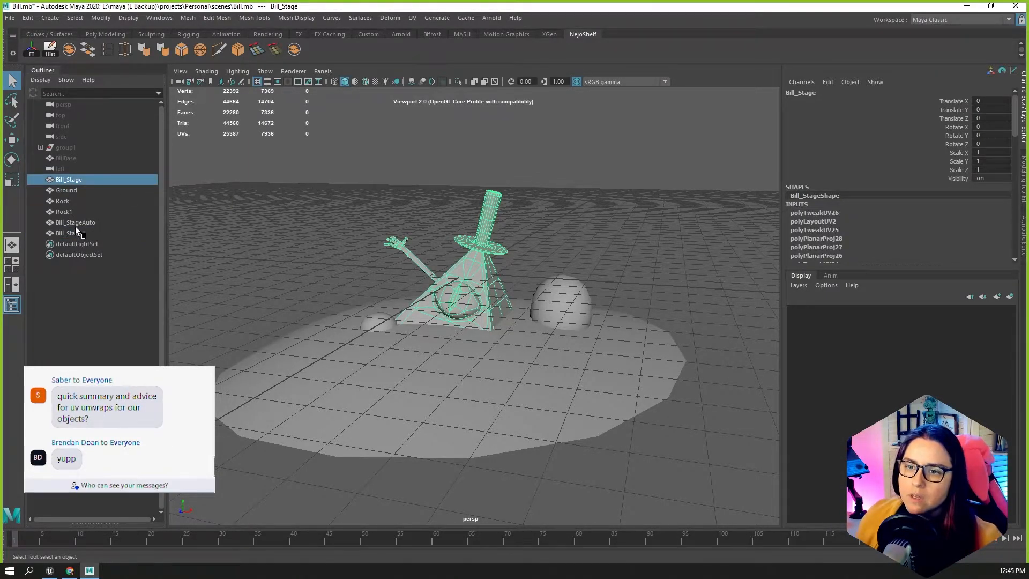
left_click(75, 225, "shift")
key("ctrl+g")
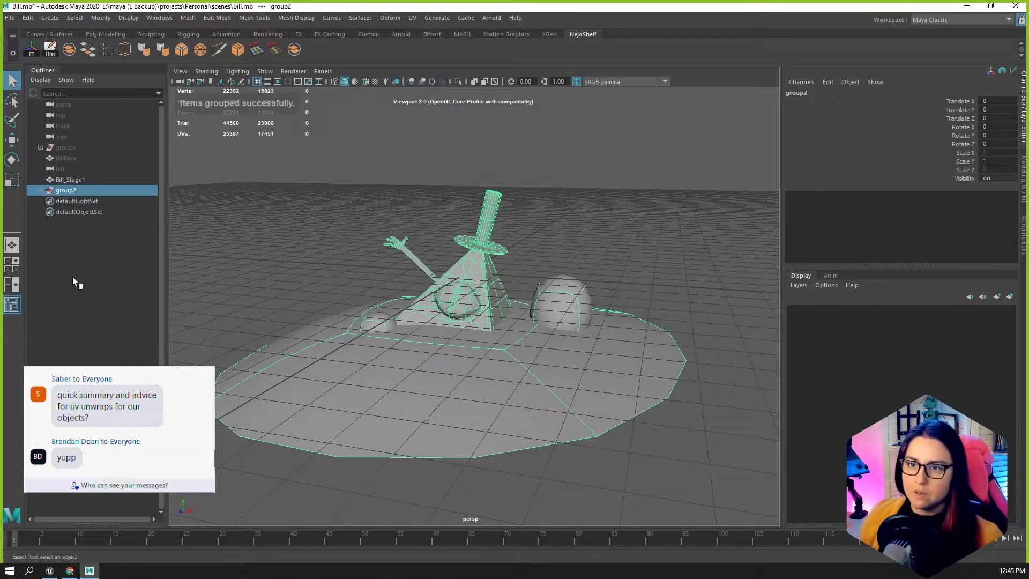
key("ctrl+z")
Group the Bill_Stage, Ground, Rock, Rock1 and Bill_StageAuto objects, leaving the Bill_Stage1 copy outside.
left_click(73, 233)
left_click(69, 183)
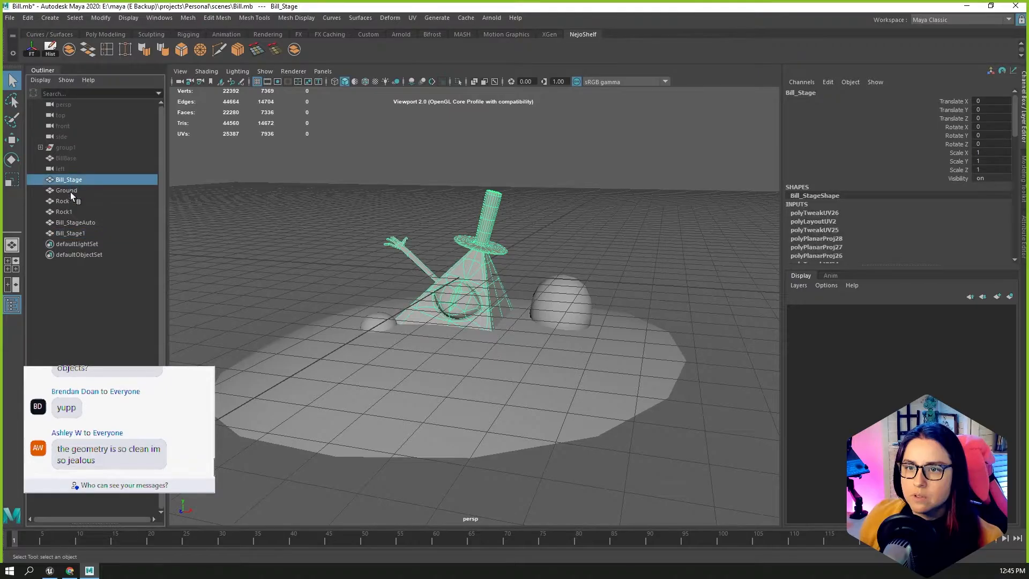
left_click(70, 223, "shift")
key("ctrl+g")
Rename the Bill_Stage1 copy as Bill_UnwrapDemo.
double_click(69, 180)
type("Bill_Stage1")
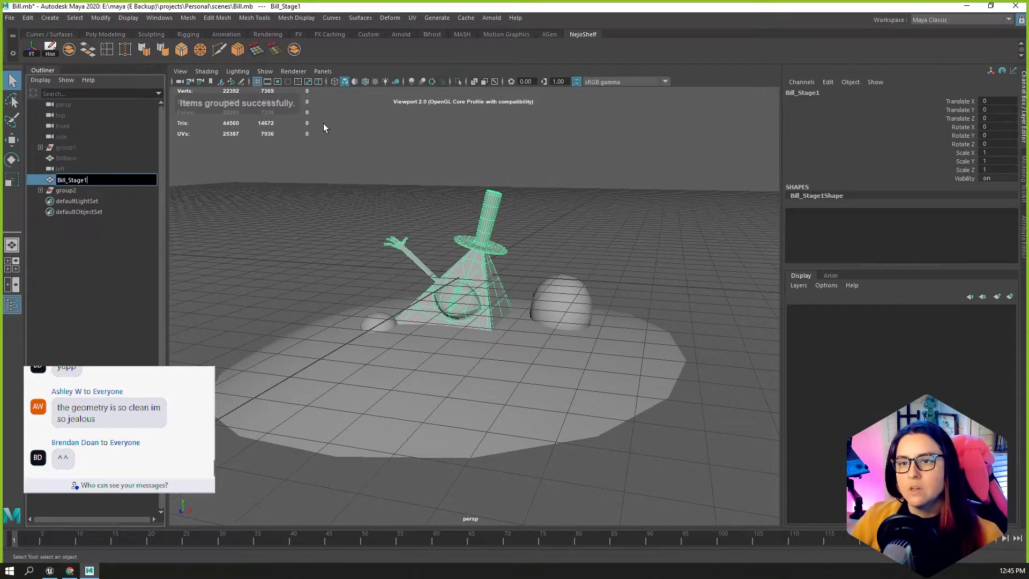
key("BackSpace")
key("BackSpace")
key("BackSpace")
key("BackSpace")
key("BackSpace")
key("BackSpace")
type("Un")
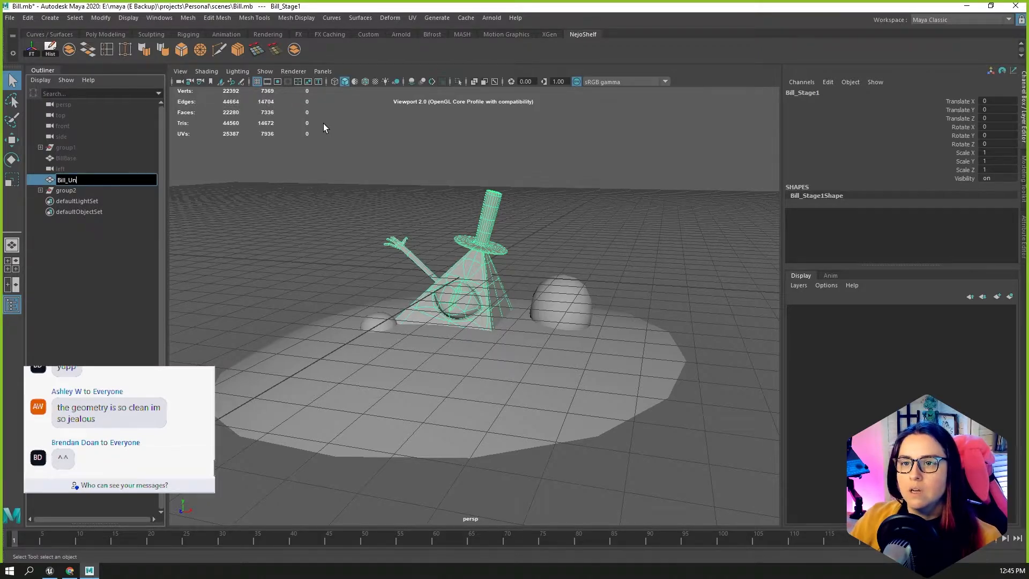
type("wrapDemo")
key("Return")
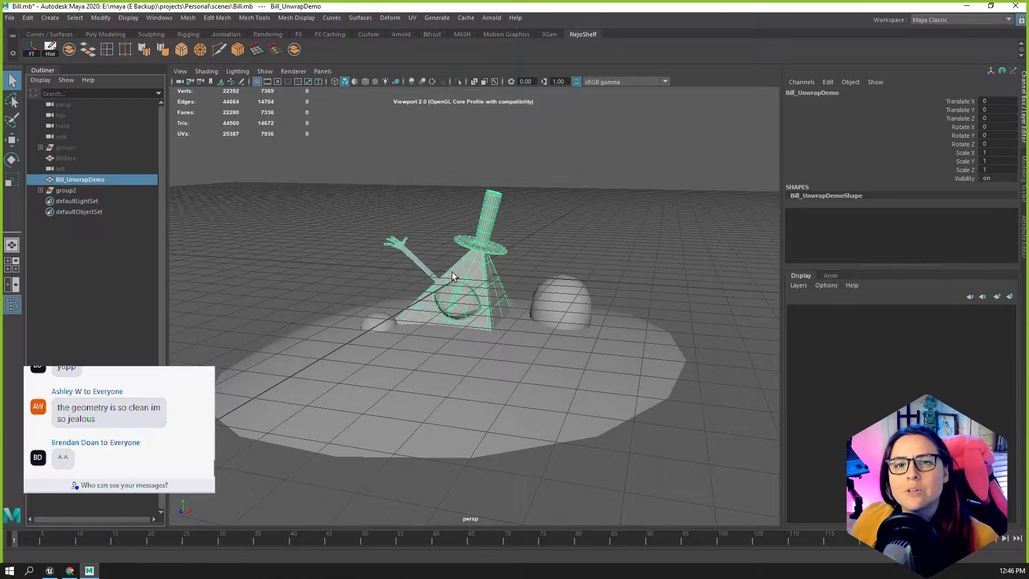
Examine the pyramid character's hat, brim, eye and arm up close from above.
scroll(452, 272, "up", 5)
scroll(525, 294, "up", 3)
right_click_drag(486, 191, 469, 223)
right_click_drag(469, 223, 512, 197)
scroll(590, 219, "up", 3)
left_click_drag(575, 303, 525, 289, "alt")
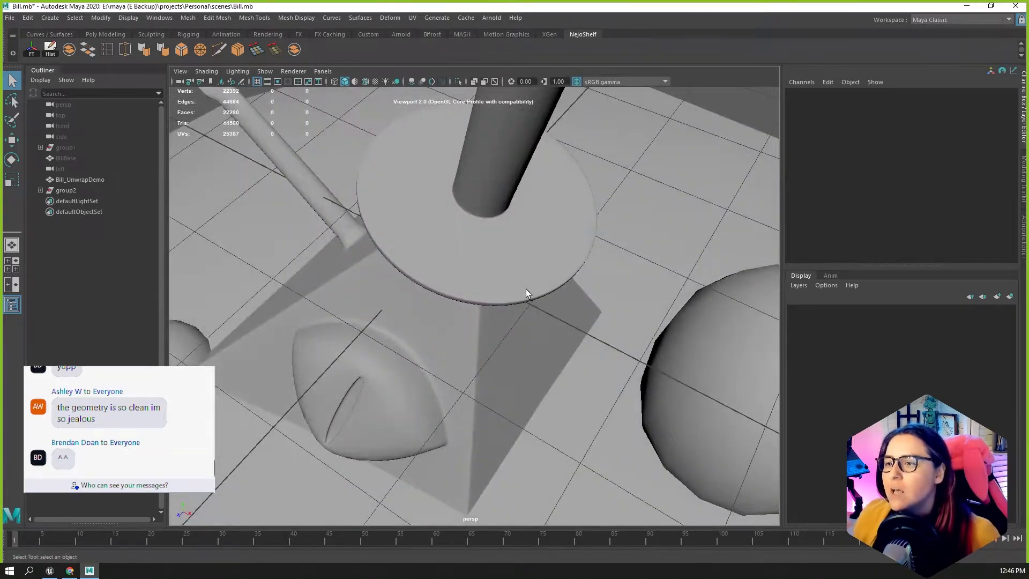
scroll(524, 291, "down", 2)
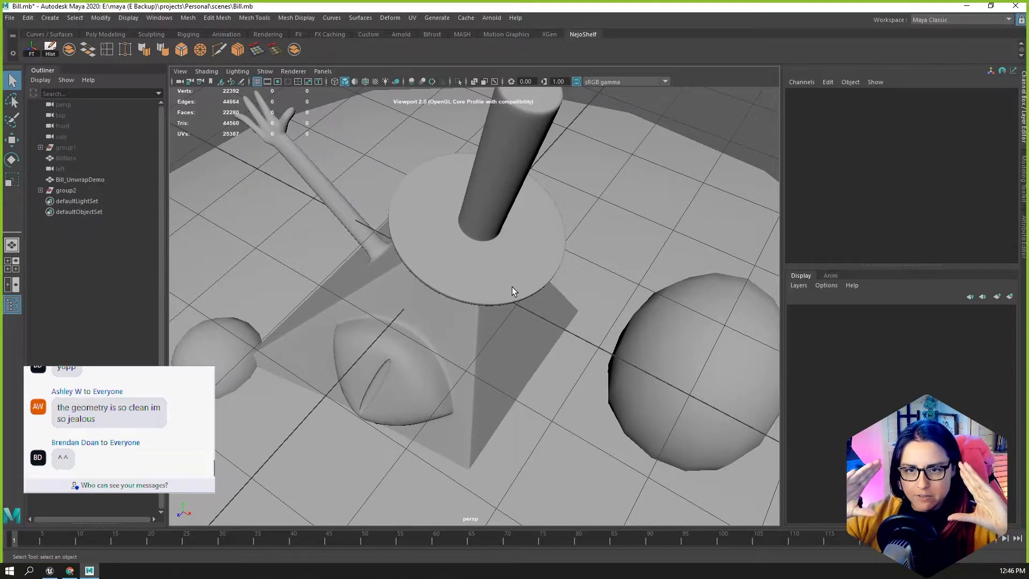
left_click_drag(512, 287, 595, 407, "alt")
Turn off the smooth mesh preview on the scene's models and hide the viewport grid.
left_click(504, 372)
middle_click_drag(569, 378, 528, 348, "alt")
right_click_drag(527, 348, 688, 360, "alt")
middle_click_drag(356, 285, 472, 284, "alt")
key("1")
left_click(474, 282)
left_click_drag(475, 284, 569, 327, "alt")
right_click_drag(632, 337, 565, 317, "alt")
left_click_drag(565, 316, 600, 300, "alt")
left_click(257, 81)
right_click_drag(662, 364, 624, 375, "alt")
left_click_drag(625, 375, 584, 330, "alt")
Hide group2 with the ground, rocks and other Bill meshes.
left_click(380, 349)
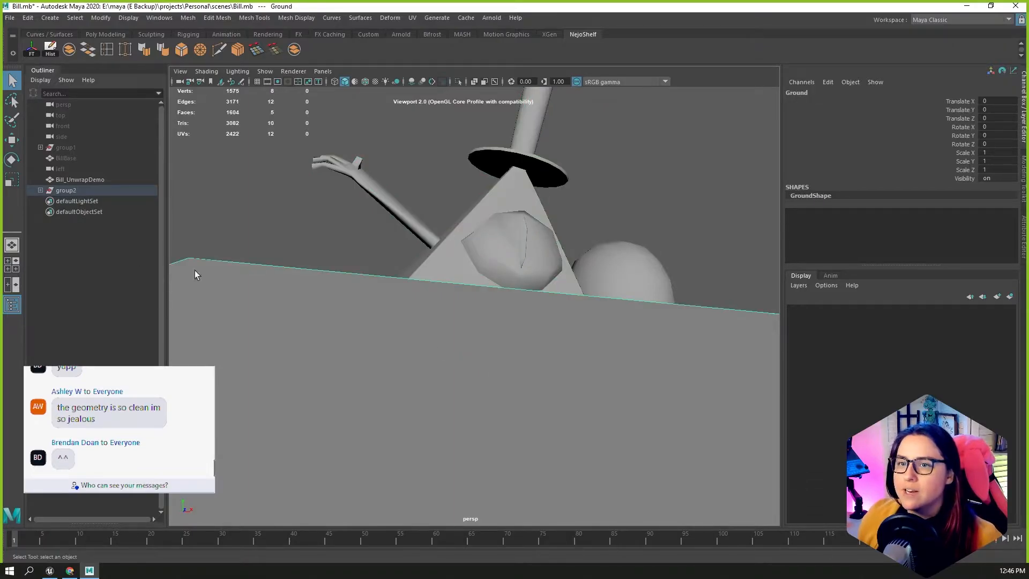
key("f")
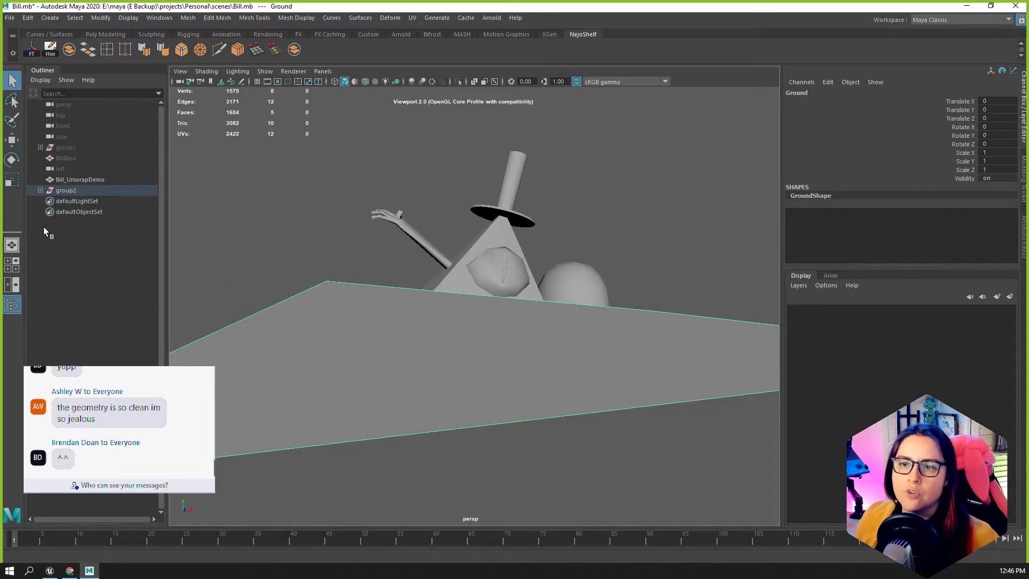
left_click(70, 191)
key("ctrl+h")
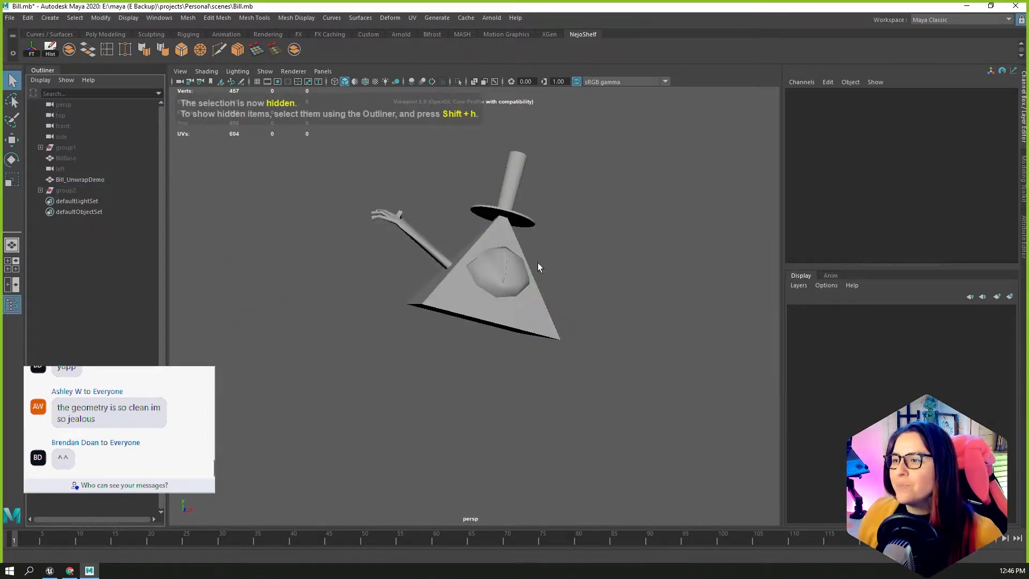
Frame the Bill_UnwrapDemo mesh and examine its checkered surface beside its UV layout.
left_click(496, 298)
key("f")
left_click_drag(686, 359, 619, 366, "alt")
middle_click_drag(723, 373, 643, 363, "alt")
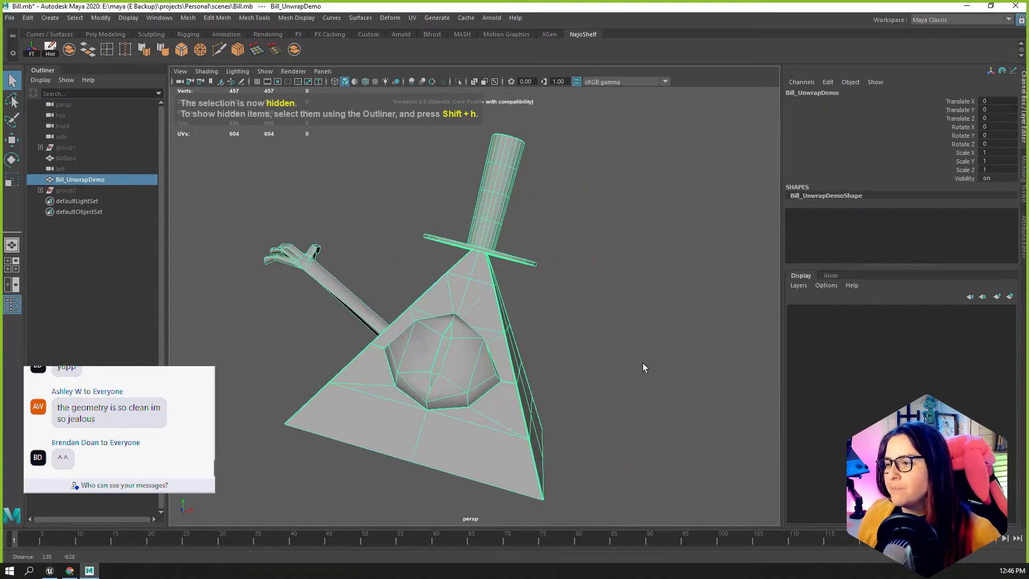
left_click_drag(643, 363, 639, 360, "alt")
key("space")
scroll(610, 314, "down", 2)
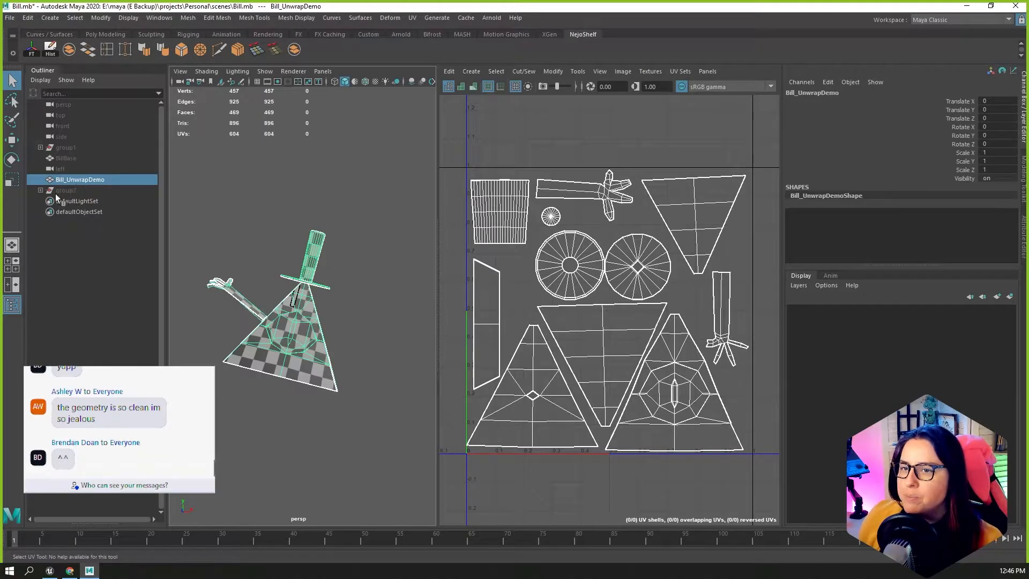
scroll(565, 330, "up", 1)
scroll(564, 330, "down", 2)
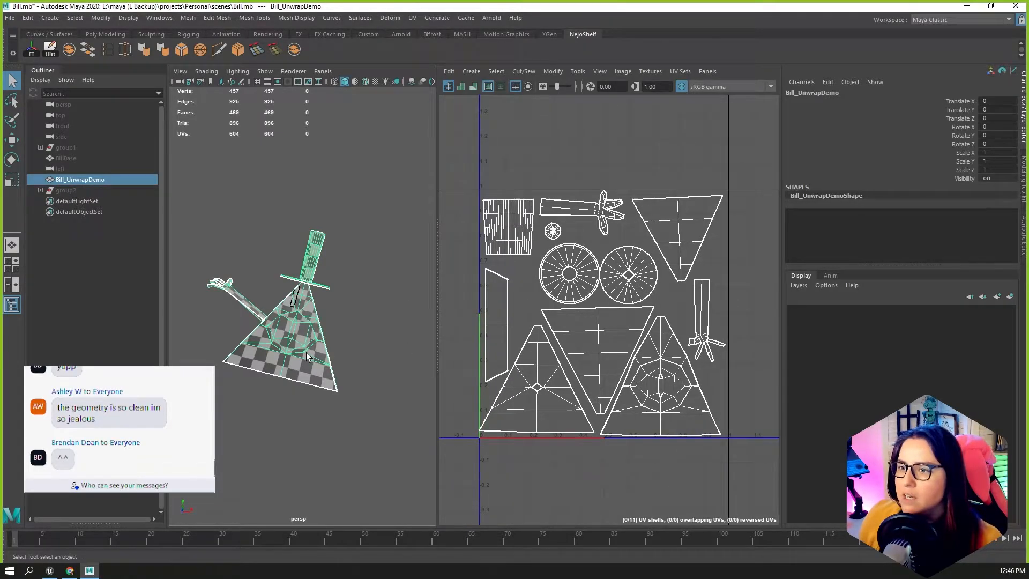
scroll(306, 352, "up", 3)
scroll(344, 361, "down", 3)
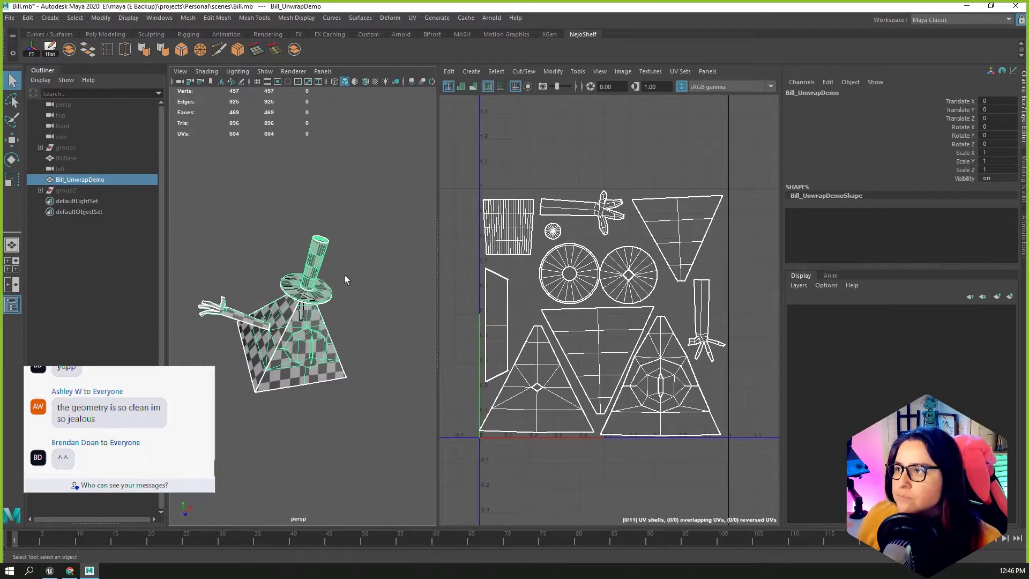
Expand group2 in the scene hierarchy and make the group visible again.
left_click(41, 190)
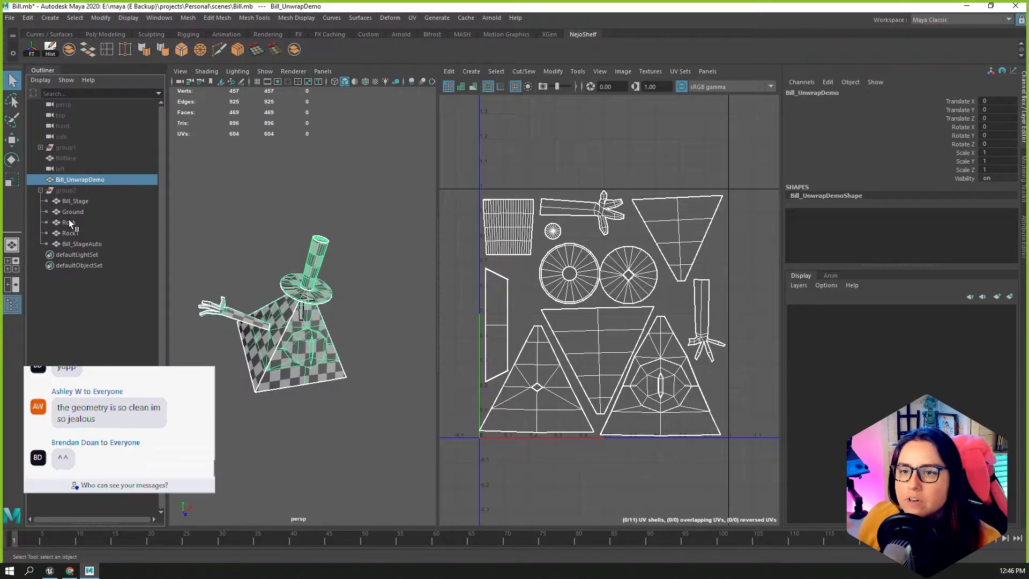
left_click(75, 202)
left_click(67, 189)
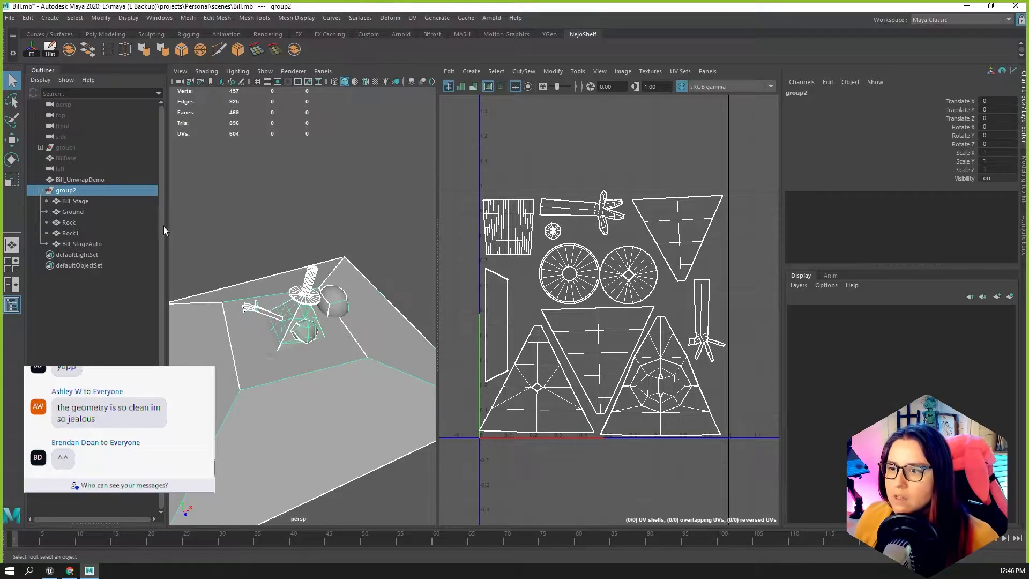
Compare the UV layouts of Bill_Stage, Ground, Rock, Rock1, Bill_StageAuto and Bill_UnwrapDemo.
left_click(73, 200)
left_click(76, 208)
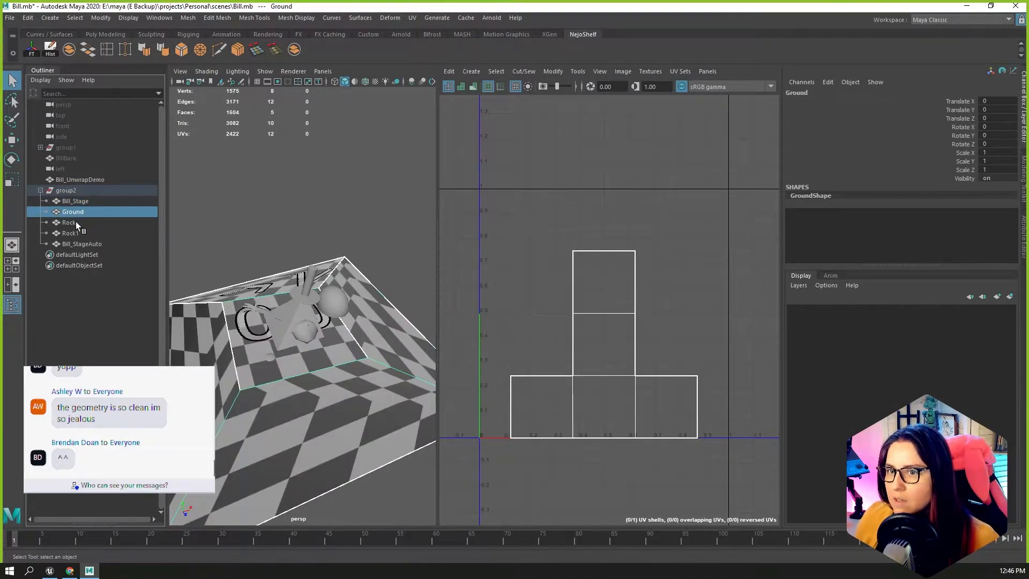
left_click(76, 222)
left_click(75, 233)
left_click(75, 244)
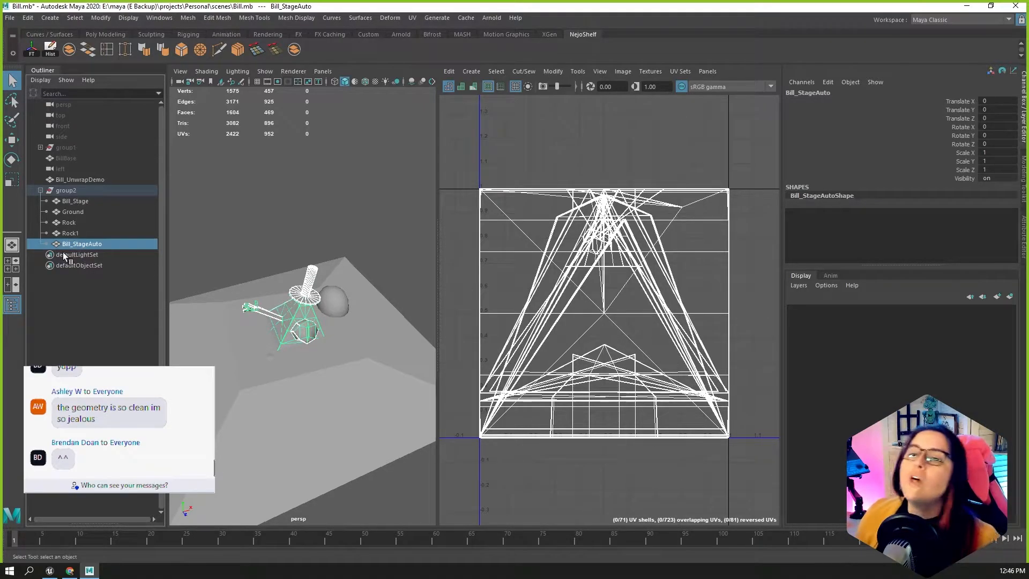
left_click(80, 179)
left_click(79, 243)
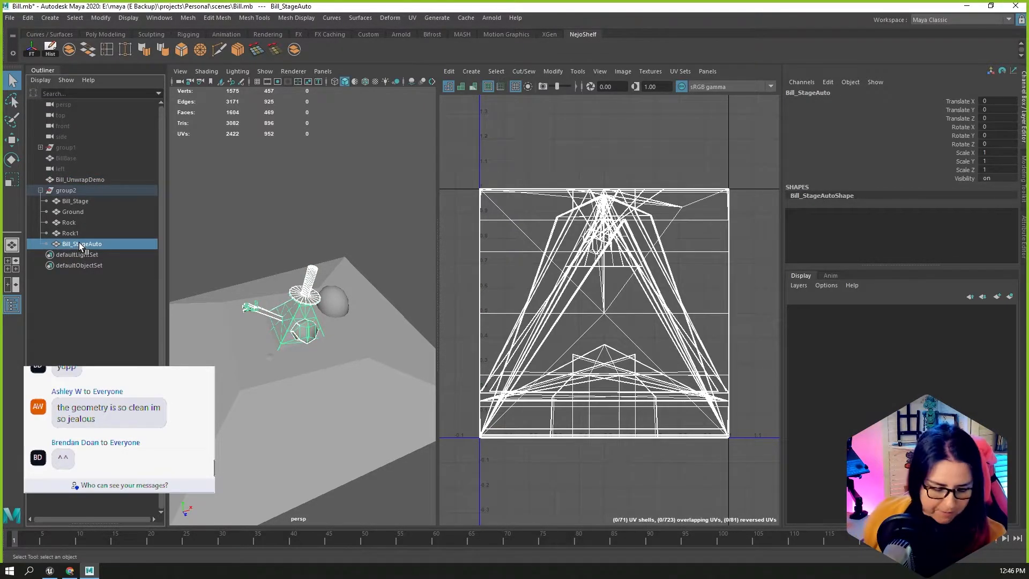
Duplicate the Bill_StageAuto mesh and delete Bill_UnwrapDemo.
key("ctrl+d")
left_click(80, 179)
key("Delete")
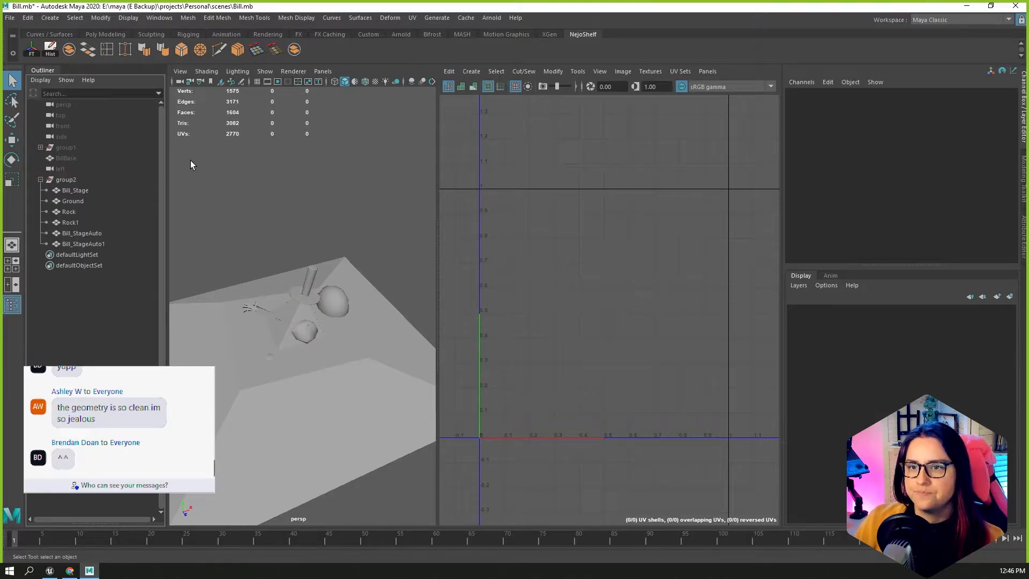
Move the Bill_StageAuto1 copy out of group2 to the top level and hide the group.
left_click(95, 244)
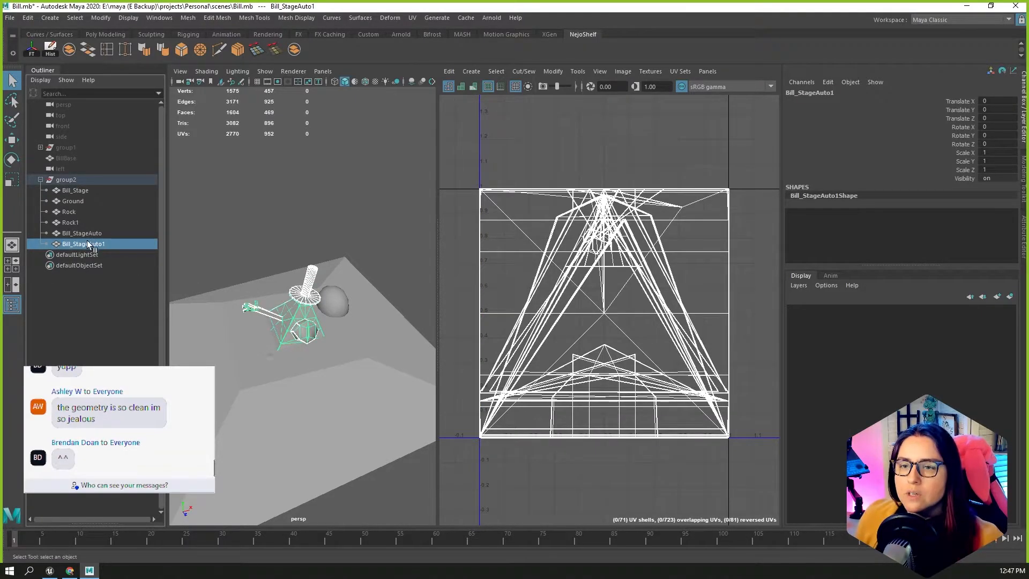
middle_click_drag(75, 243, 69, 184)
left_click(64, 192)
key("ctrl+h")
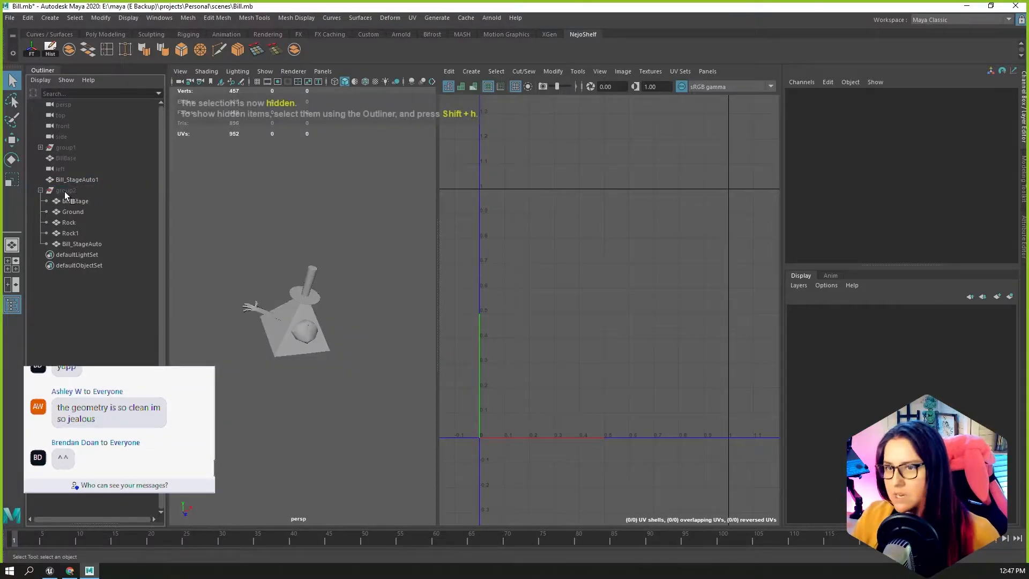
Examine the checker pattern on Bill_StageAuto1's eye, body and hat brim against its overlapping UVs.
scroll(348, 352, "up", 3)
left_click(348, 320)
mouse_move(348, 319)
left_mouse_down("alt")
mouse_move(342, 342)
mouse_move(346, 268)
mouse_move(338, 330)
left_mouse_up("alt")
scroll(342, 343, "up", 3)
scroll(345, 274, "down", 5)
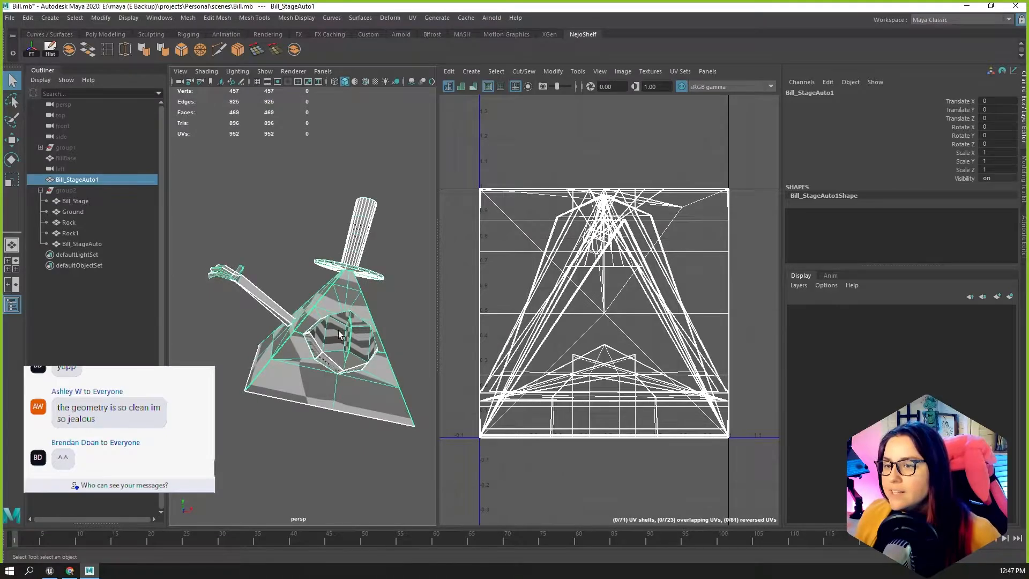
key("space")
left_click_drag(410, 327, 487, 305, "alt")
key("space")
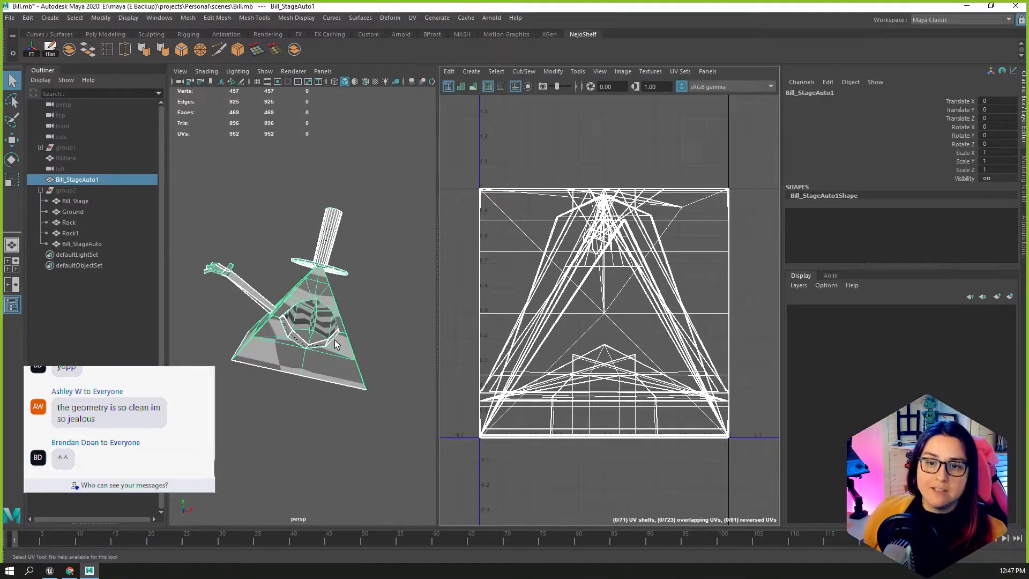
left_click_drag(335, 338, 343, 350, "alt")
left_click(41, 191)
scroll(300, 303, "up", 5)
left_click_drag(301, 303, 283, 297, "alt")
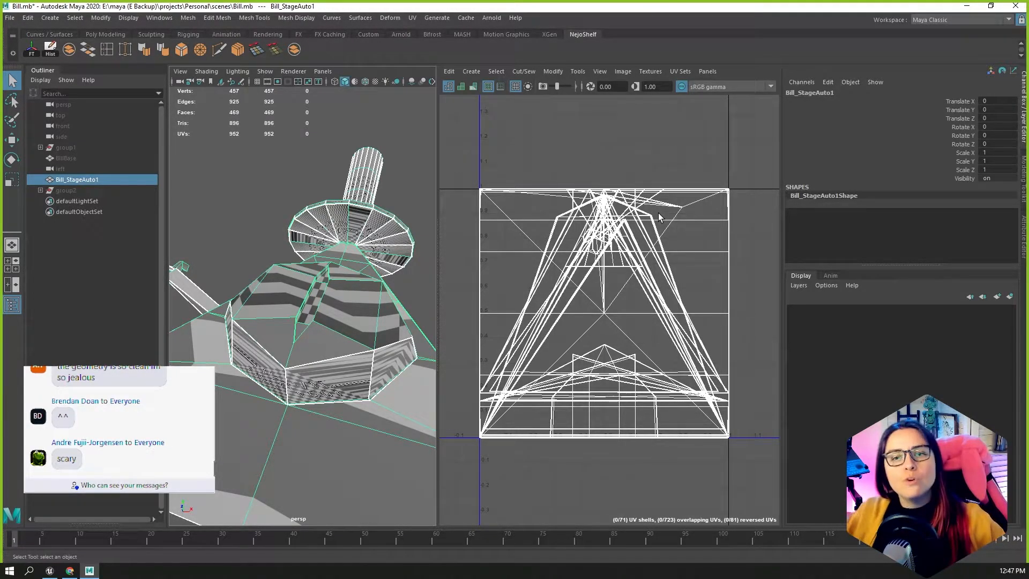
Try to pull a single UV face out of Bill_StageAuto1's overlapping layout, and undo the move.
right_click_drag(659, 199, 660, 223)
left_click(659, 224)
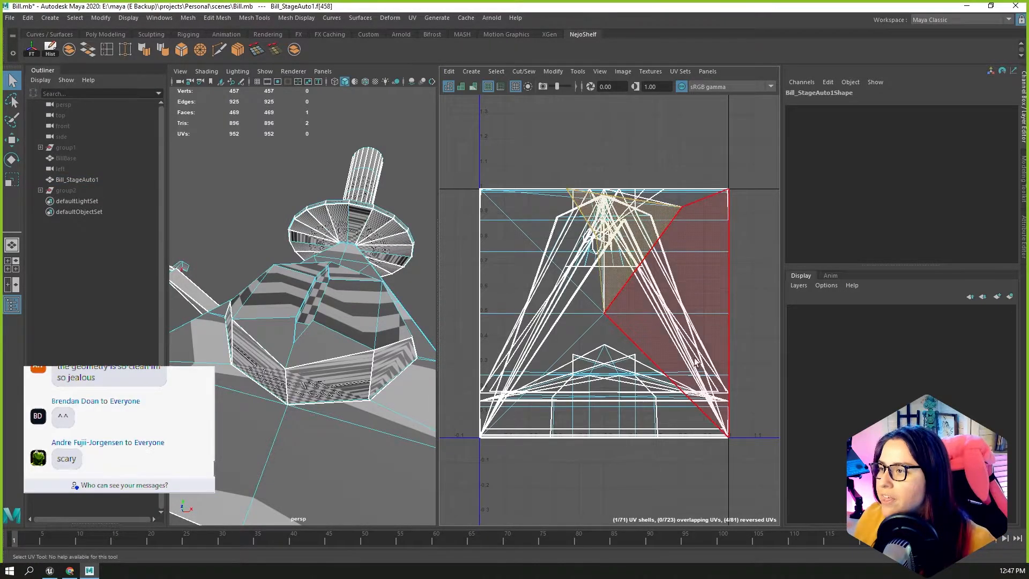
left_click_drag(387, 395, 298, 397, "alt")
left_click_drag(644, 235, 748, 315)
left_click(624, 252)
key("w")
key("f")
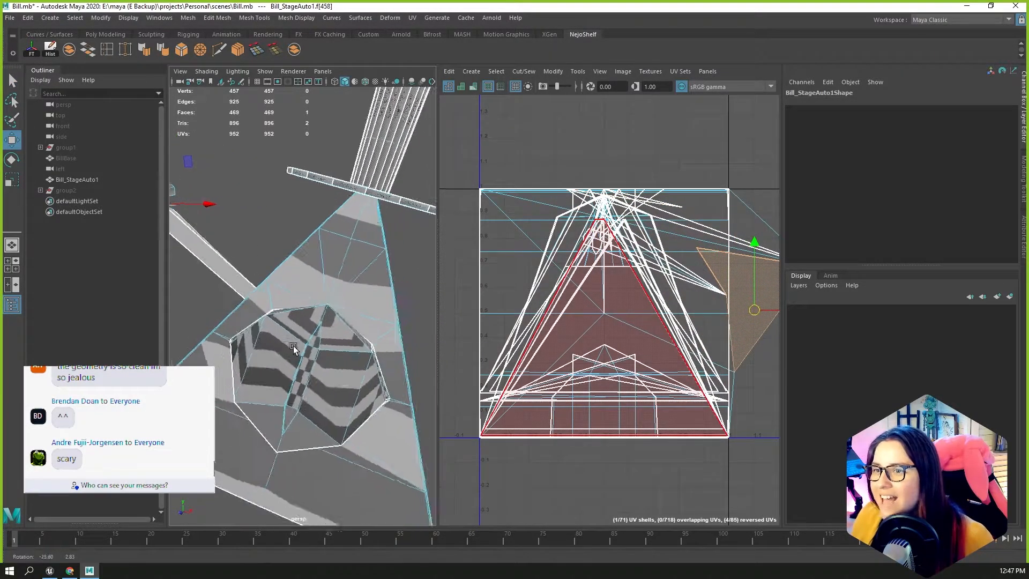
mouse_move(280, 333)
left_mouse_down("alt")
mouse_move(252, 326)
mouse_move(287, 323)
left_mouse_up("alt")
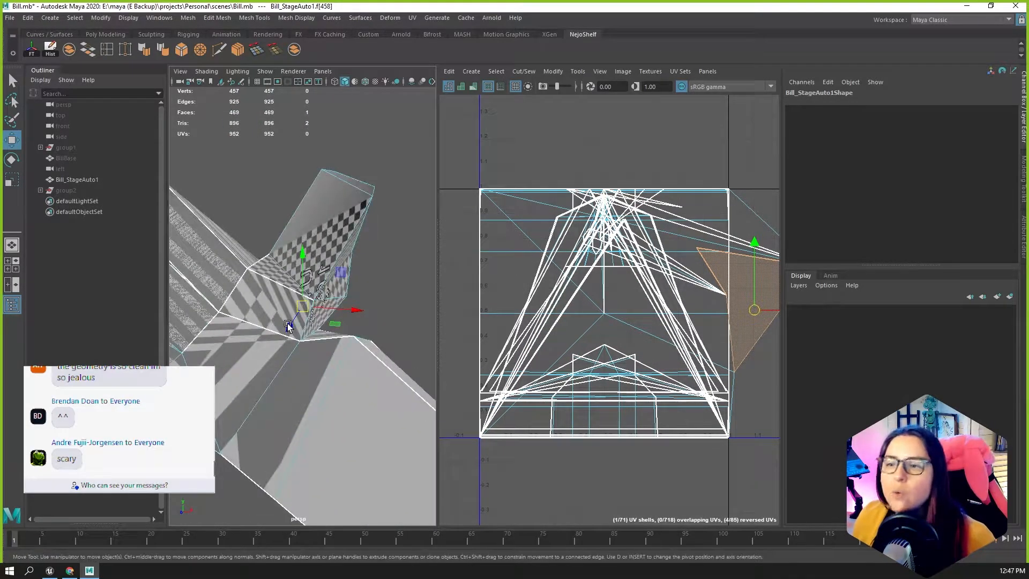
scroll(635, 310, "down", 2)
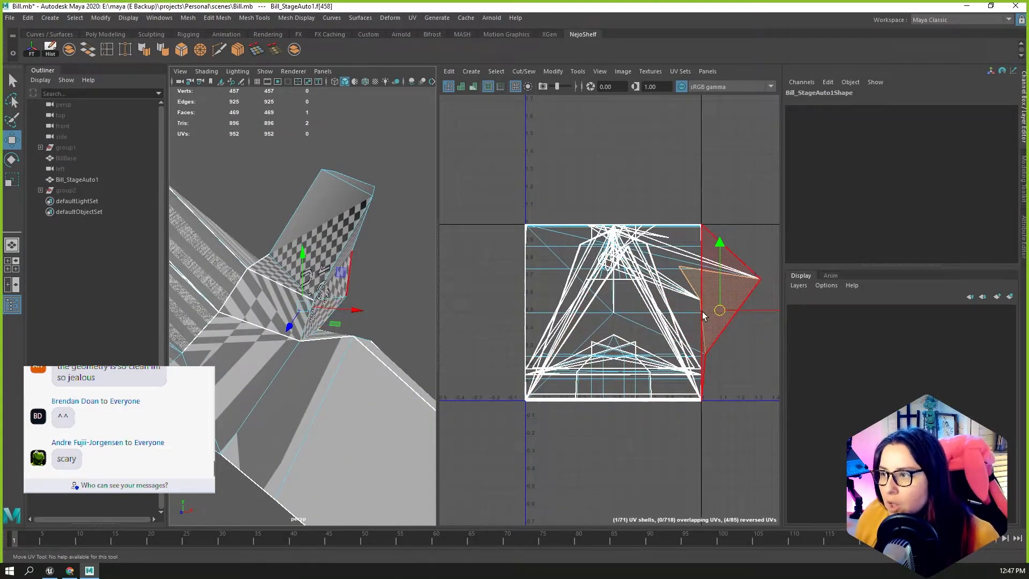
key("ctrl+z")
Select all of Bill_StageAuto1's UV faces and examine how the overlapping layout maps onto the hand, arm and eye.
left_click_drag(474, 190, 731, 433)
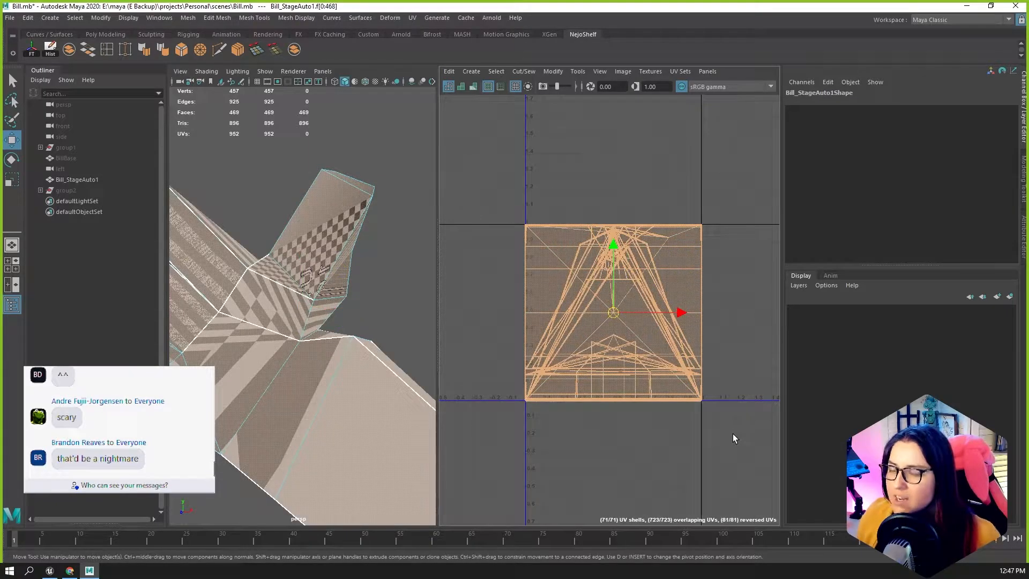
scroll(721, 427, "down", 1)
scroll(719, 427, "up", 1)
scroll(671, 407, "up", 2)
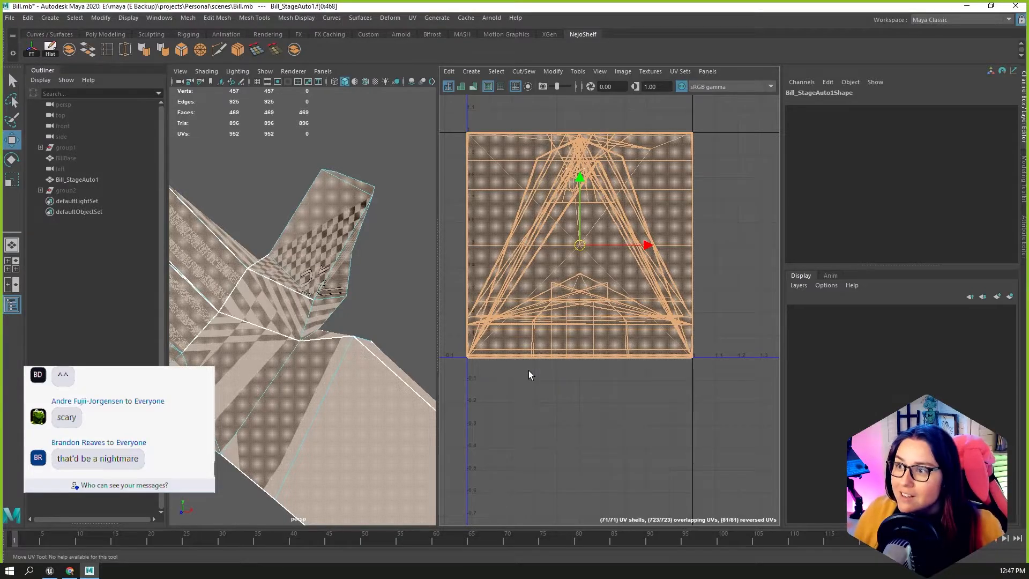
scroll(375, 356, "down", 5)
scroll(391, 378, "down", 4)
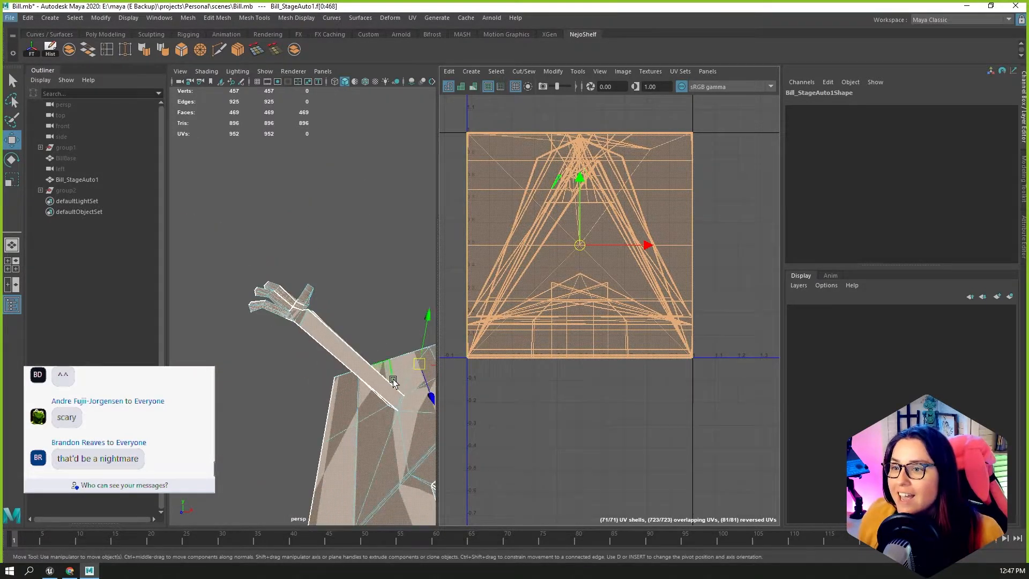
middle_click_drag(391, 378, 270, 317, "alt")
left_click_drag(271, 317, 338, 370, "alt")
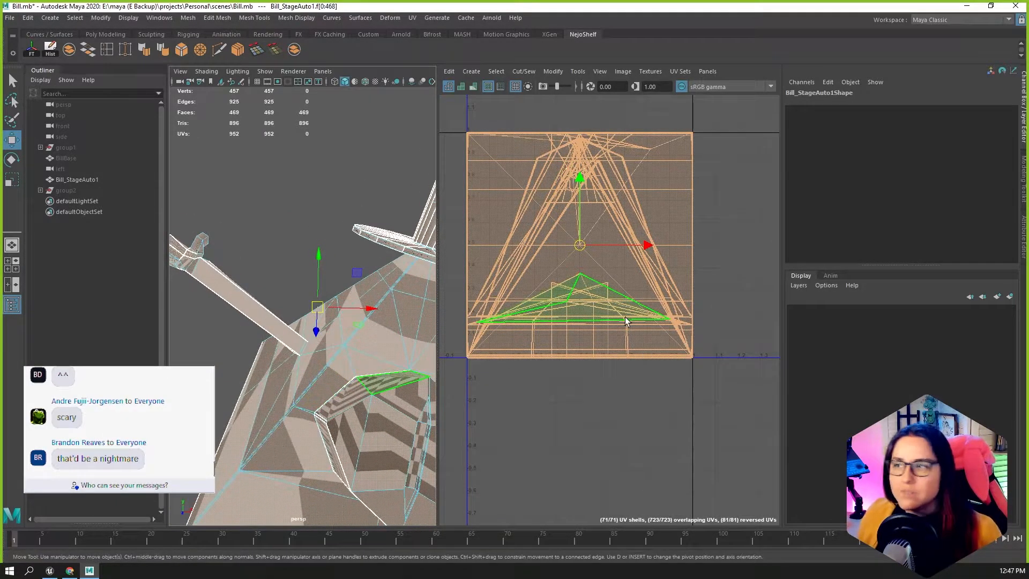
scroll(626, 331, "down", 1)
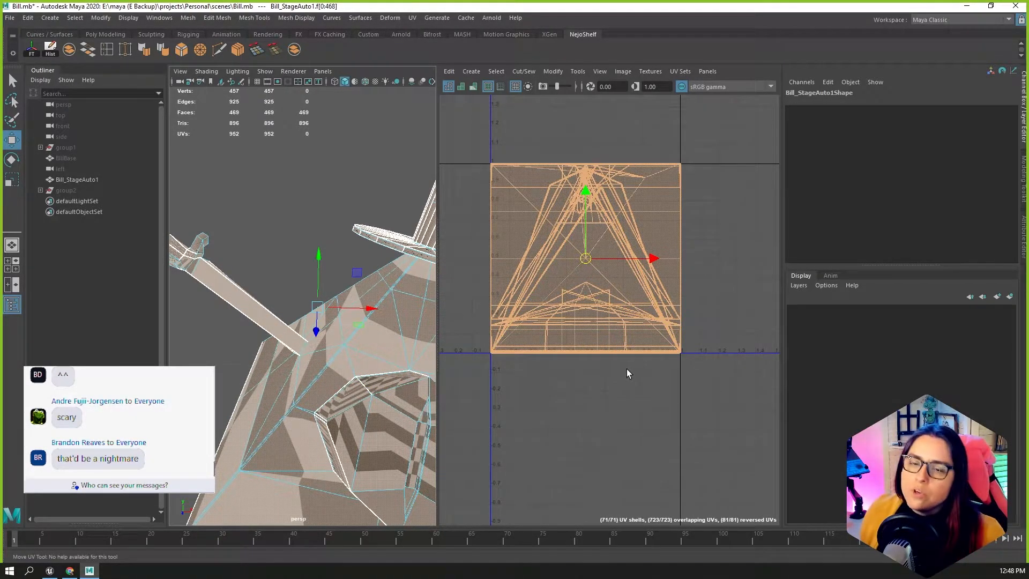
Delete all of Bill_StageAuto1's UVs and select a face below the eye on the pyramid's front.
left_click(631, 306)
left_click_drag(461, 142, 746, 429)
key("Delete")
scroll(391, 411, "down", 5)
left_click_drag(390, 411, 316, 358, "alt")
left_click(312, 354)
scroll(316, 355, "up", 3)
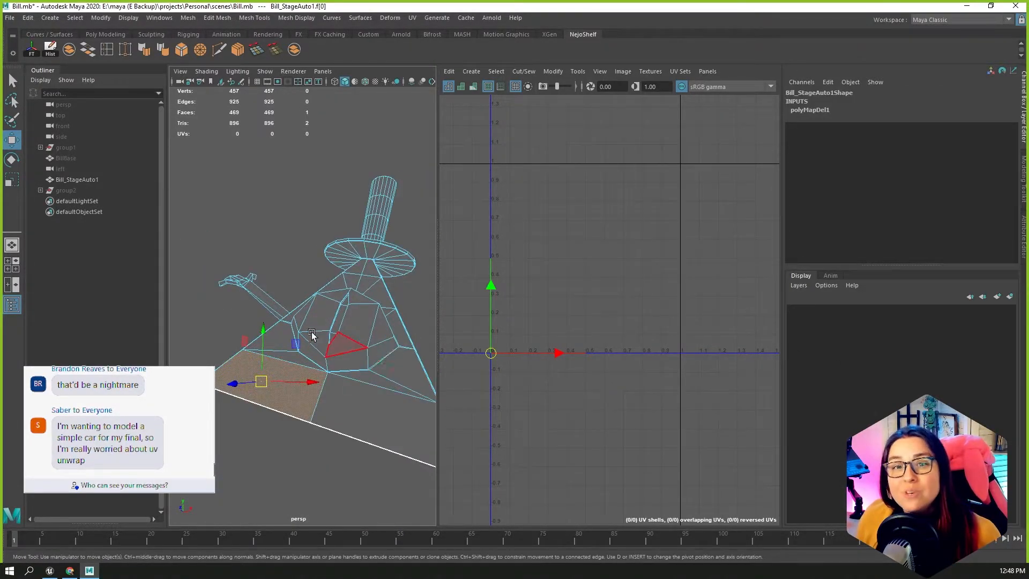
Undo the deletion of Bill_StageAuto1's UVs so the original overlapping layout is restored.
left_click(537, 322)
key("ctrl+z")
key("ctrl+z")
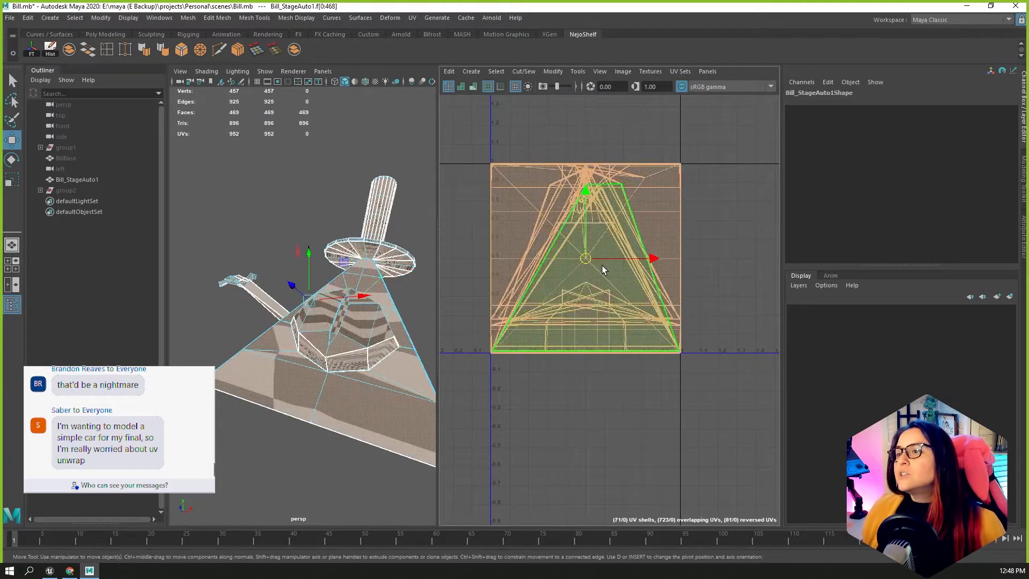
middle_click_drag(673, 225, 687, 230, "alt")
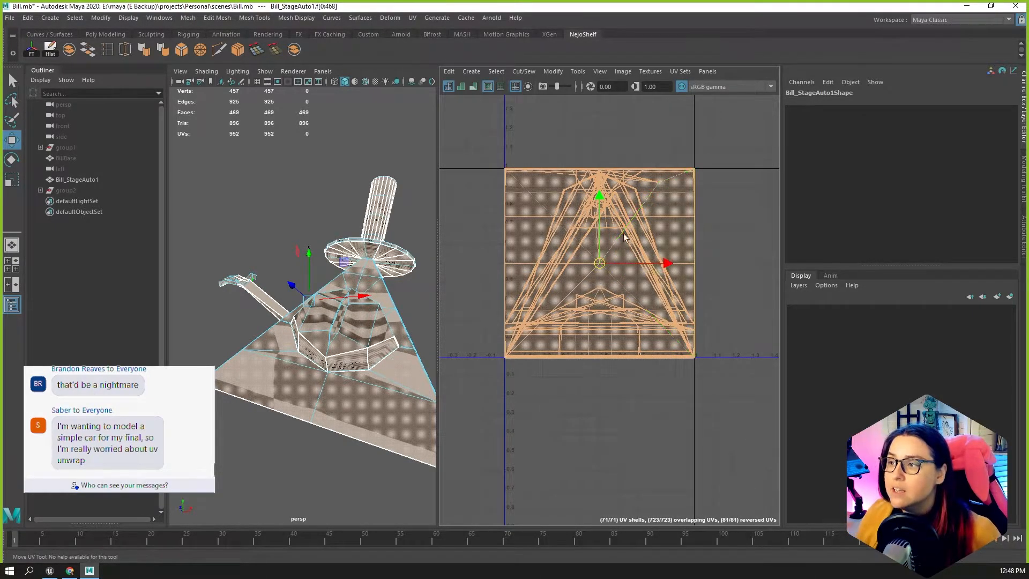
Preview Bill_StageAuto1's hand and arm in smooth mesh display, and return the selected model to its unsmoothed display.
scroll(278, 259, "up", 8)
left_click_drag(394, 300, 390, 323, "alt")
right_click_drag(367, 313, 371, 260, "alt")
key("3")
left_click(372, 261)
scroll(359, 277, "up", 5)
left_click_drag(359, 278, 379, 301, "alt")
scroll(379, 300, "down", 6)
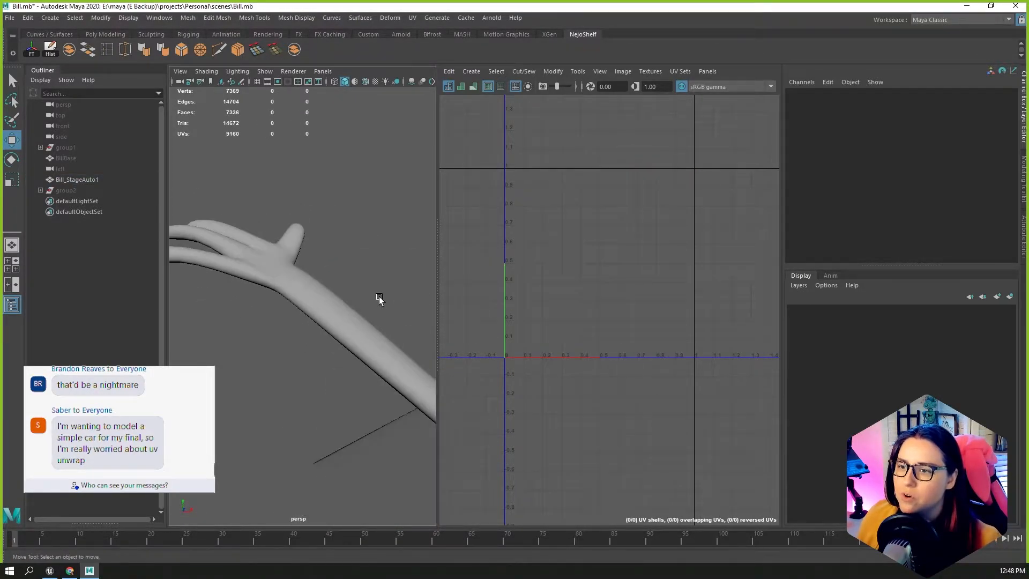
left_click(353, 336)
key("1")
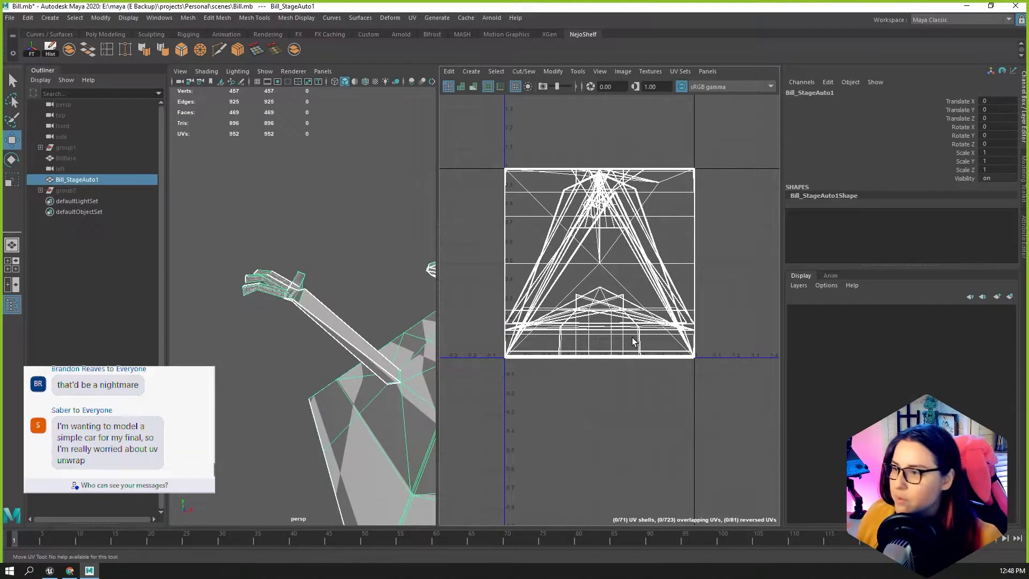
Select all of Bill_StageAuto1's faces in the overlapping UV layout.
scroll(631, 336, "up", 4)
middle_click_drag(596, 212, 773, 338, "alt")
right_click_drag(638, 248, 641, 277)
left_click(663, 277)
scroll(663, 277, "down", 3)
middle_click_drag(725, 309, 623, 289, "alt")
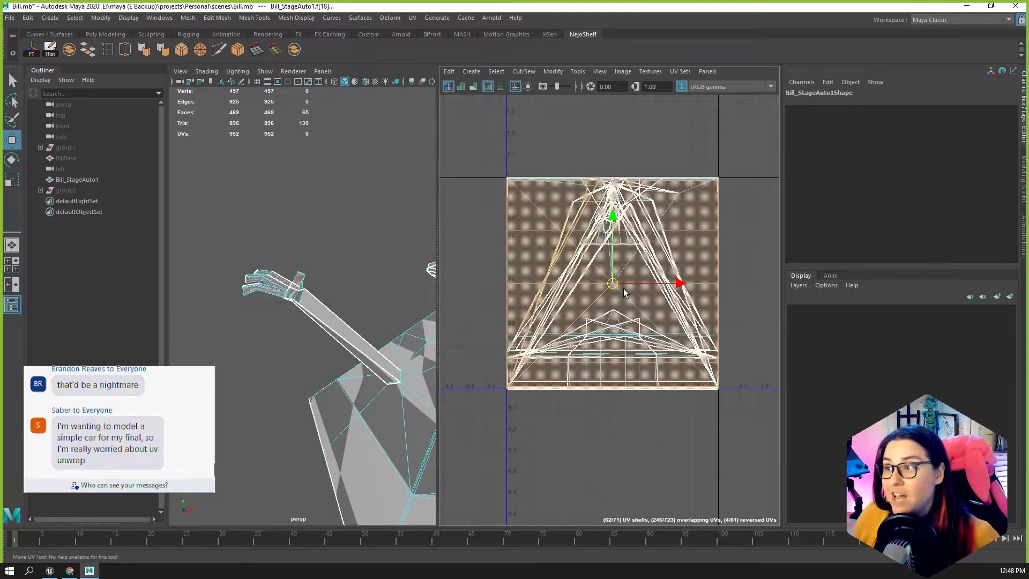
left_click_drag(479, 153, 753, 436)
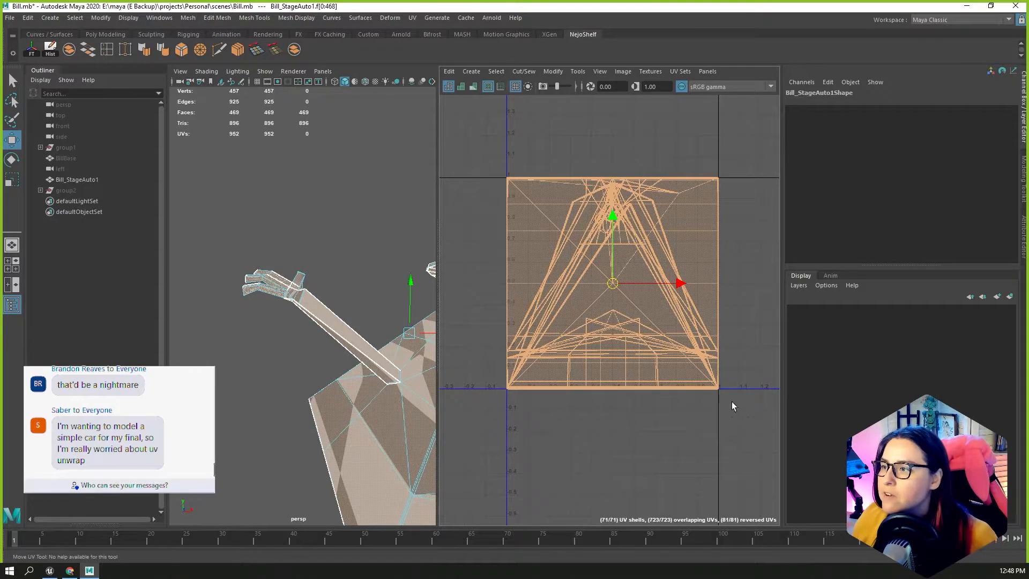
scroll(644, 387, "down", 1)
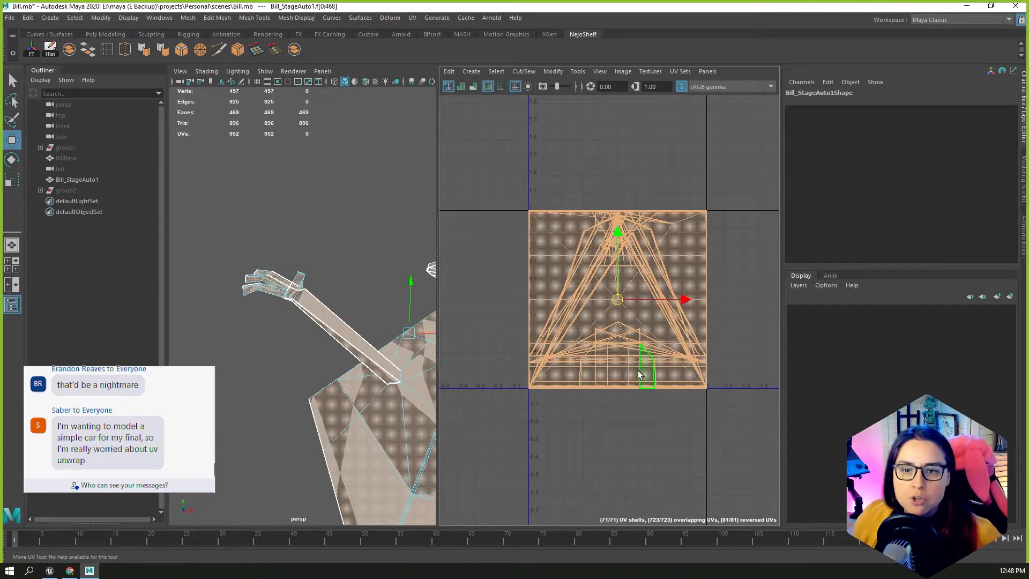
scroll(616, 374, "up", 1)
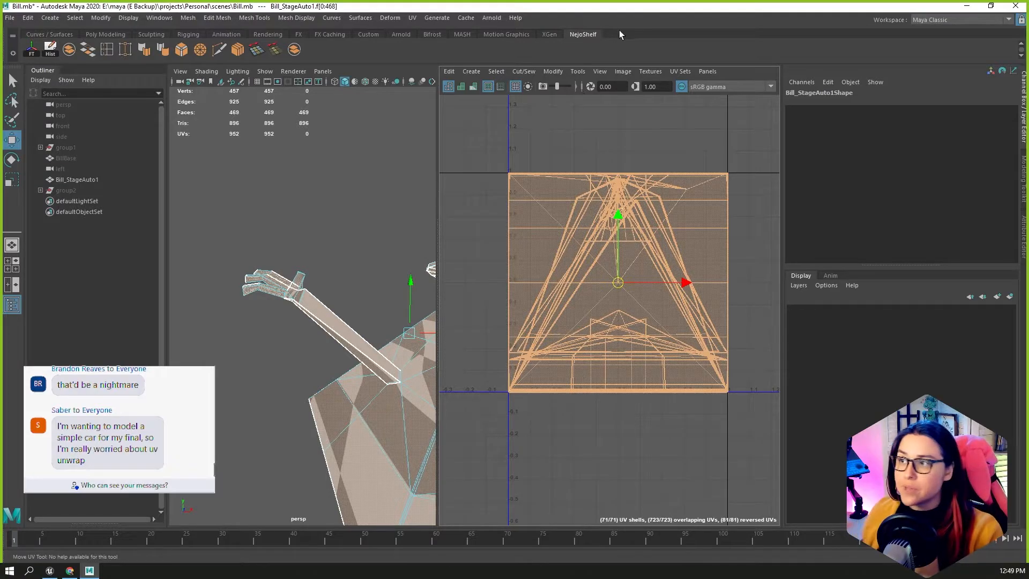
Open the UV Toolkit beside the UV layout and expand its Create options.
left_click(623, 74)
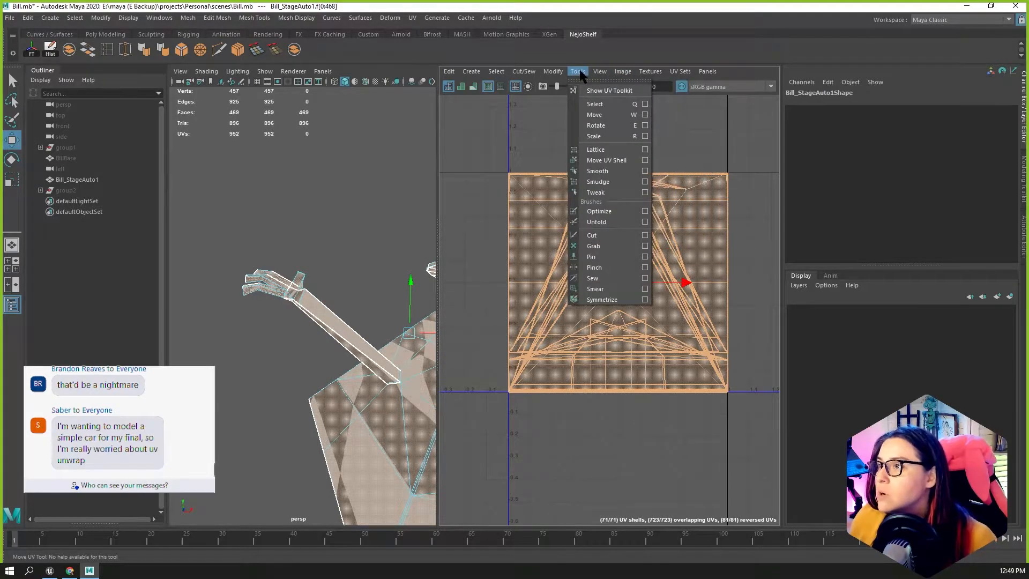
mouse_move(600, 75)
left_click(572, 75)
left_click(572, 75)
left_click(597, 90)
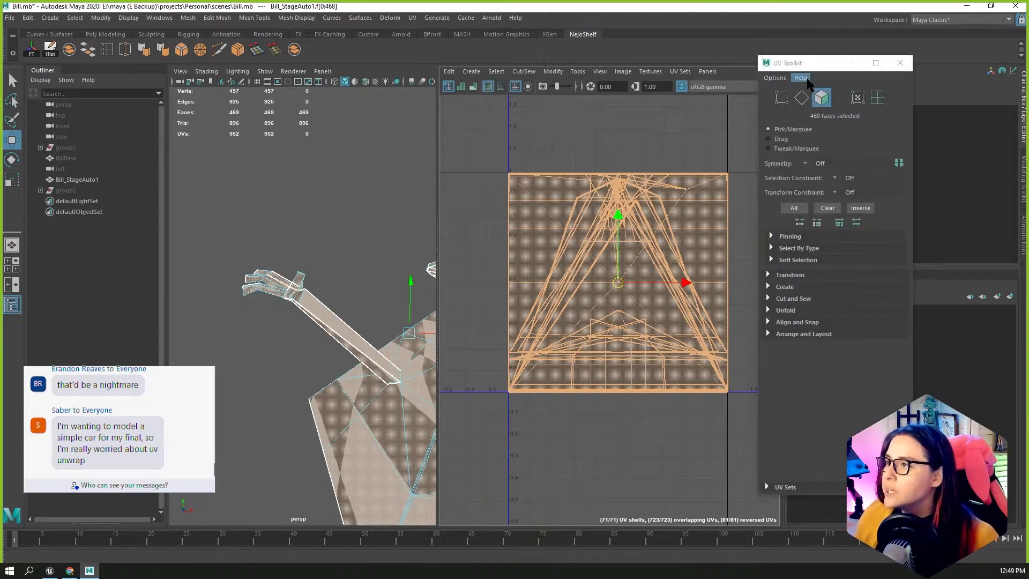
left_click_drag(805, 63, 822, 62)
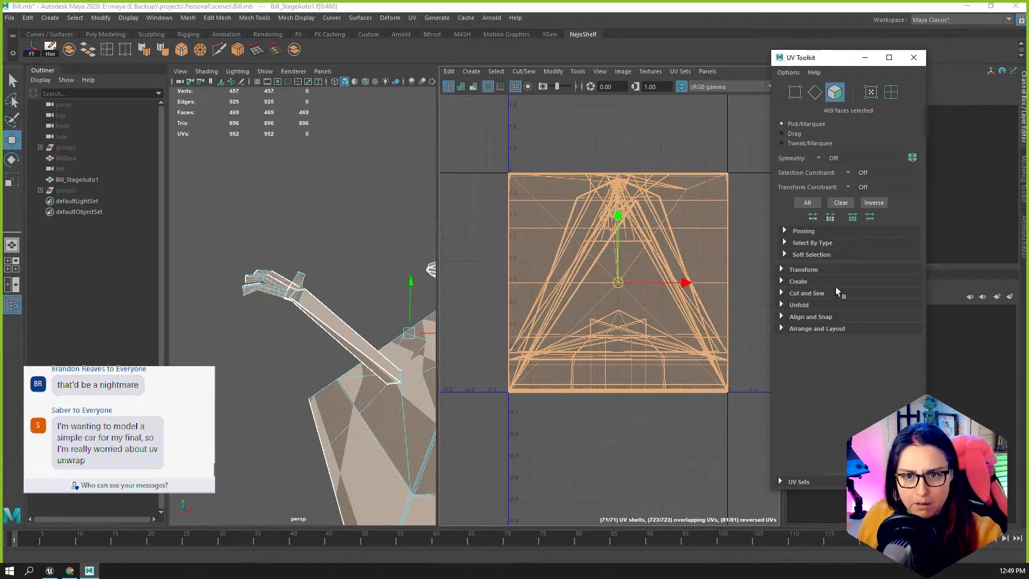
left_click(784, 280)
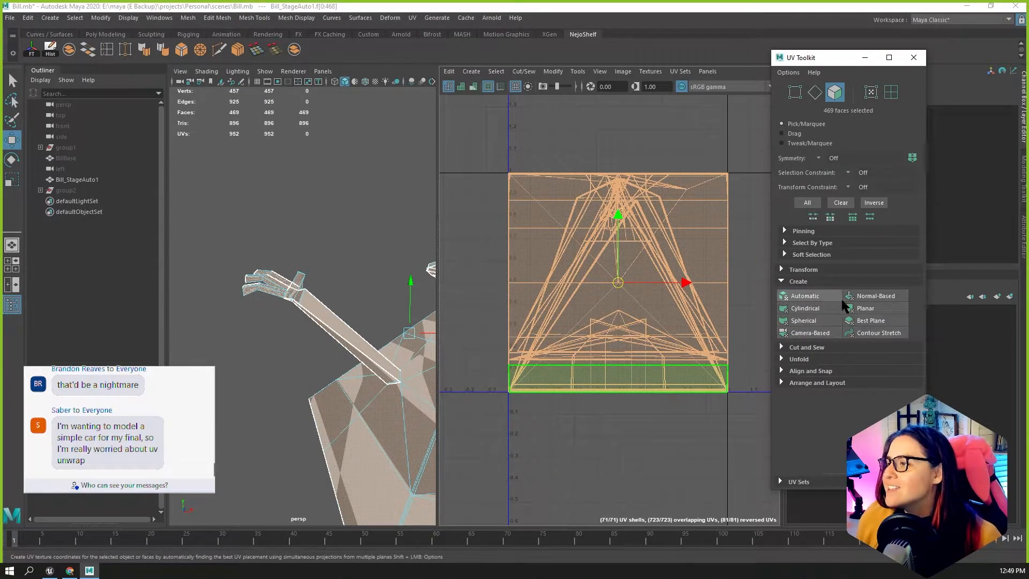
Apply an Automatic UV projection to all of Bill_StageAuto1's faces and bring the whole model into view.
middle_click_drag(655, 313, 636, 307, "alt")
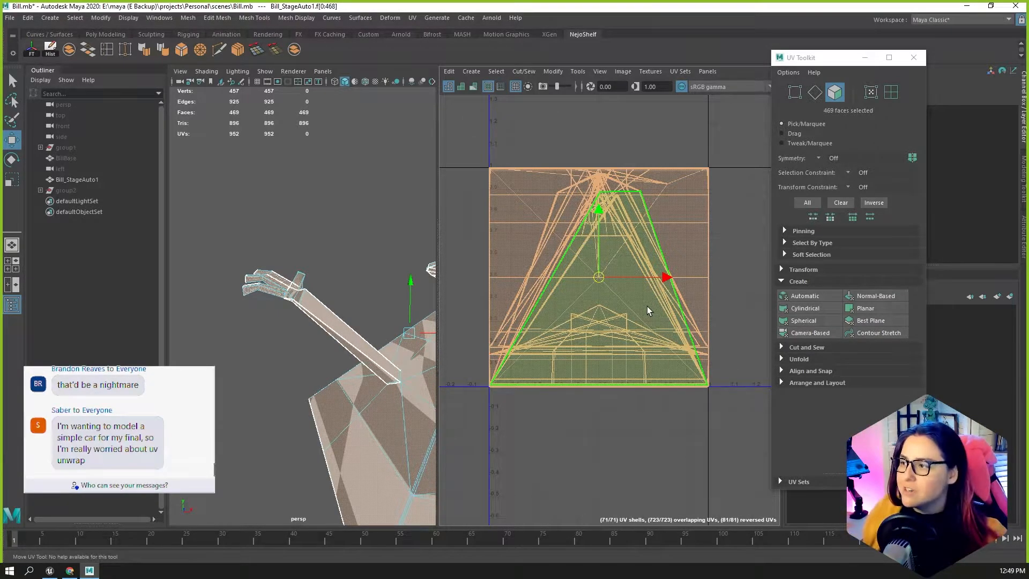
left_click(805, 296)
left_click_drag(311, 375, 379, 359, "alt")
scroll(379, 359, "down", 3)
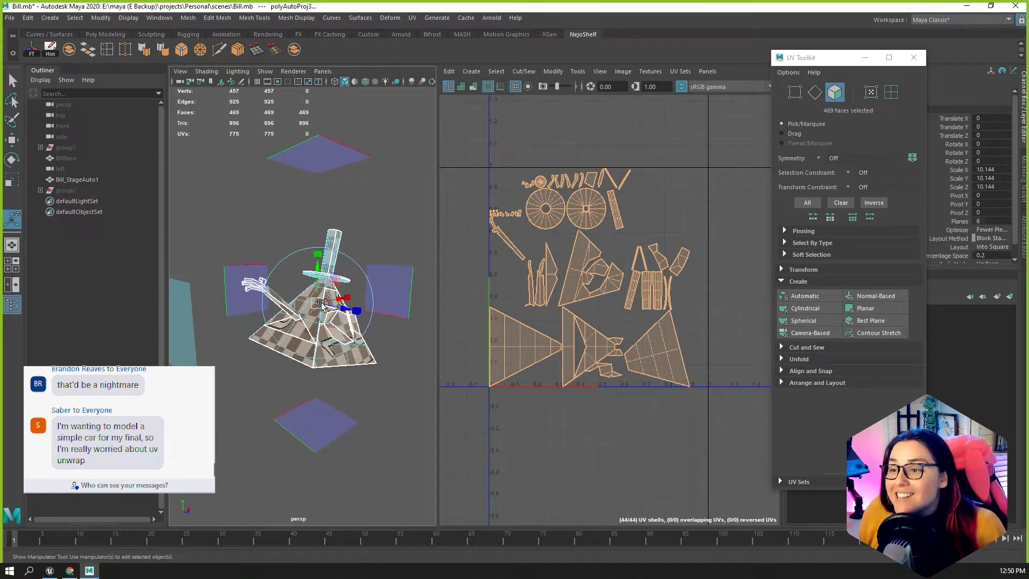
Try to adjust the automatic projection around Bill_StageAuto1, and undo the projection and selection changes.
left_click_drag(322, 305, 303, 286, "alt")
key("ctrl+z")
left_click_drag(356, 312, 363, 292)
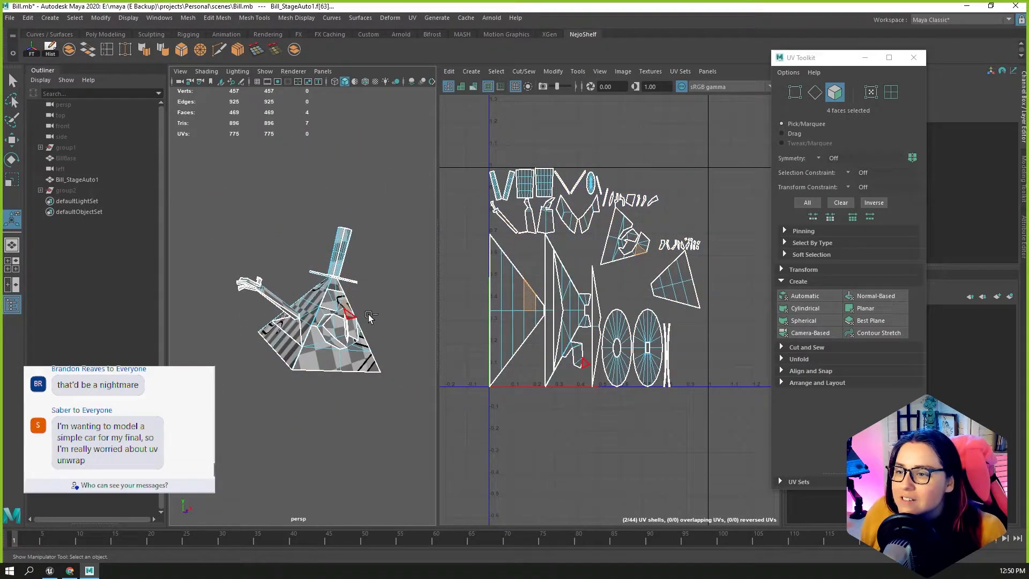
key("ctrl+z")
key("ctrl+z")
Examine from several angles how the automatic projection planes surround Bill_StageAuto1 and map the checker pattern onto the pyramid.
left_click_drag(306, 317, 255, 351, "alt")
scroll(328, 347, "down", 4)
scroll(330, 338, "up", 5)
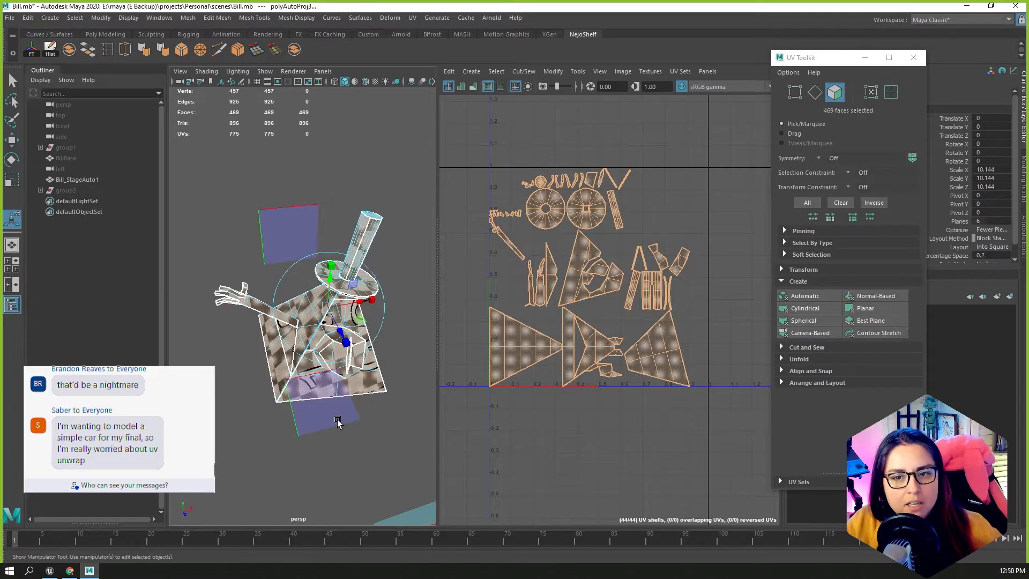
left_click_drag(384, 436, 297, 410, "alt")
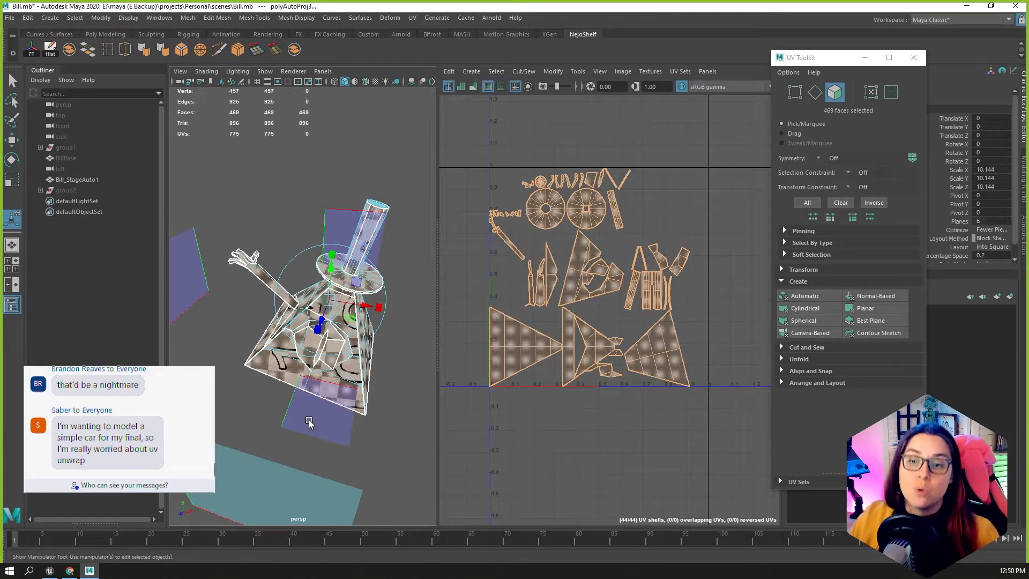
left_click_drag(303, 418, 353, 361, "alt")
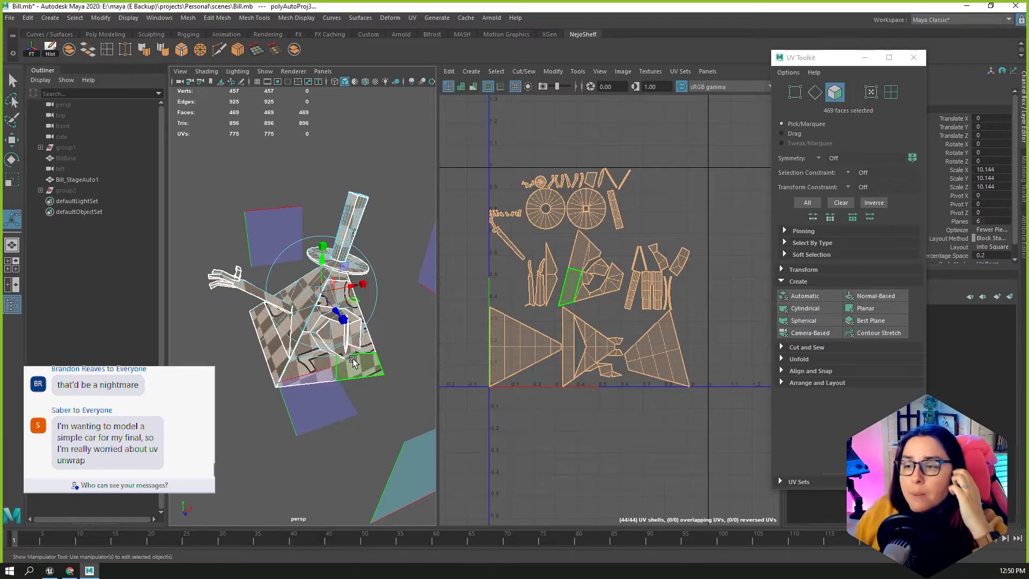
left_click_drag(353, 363, 306, 384, "alt")
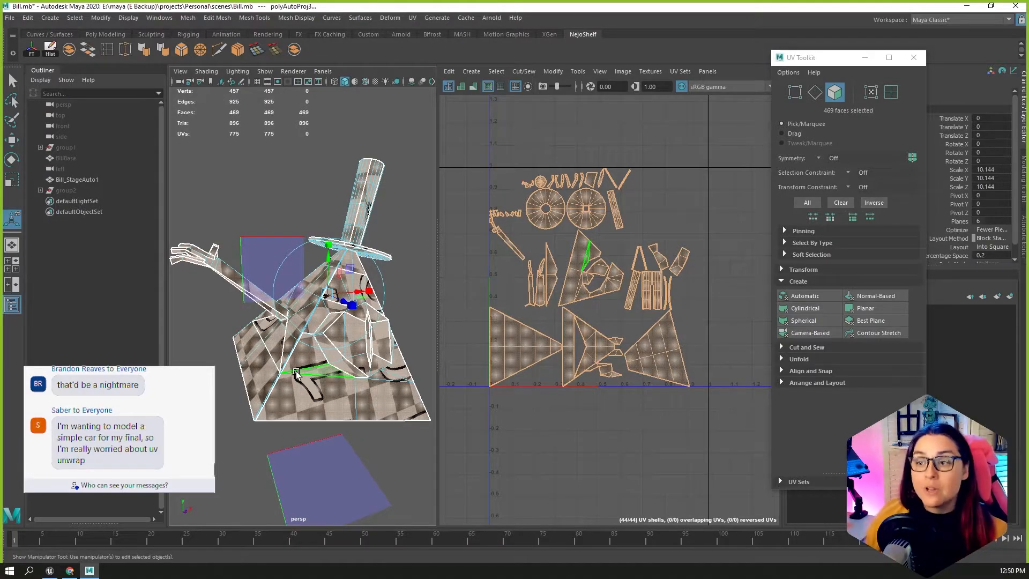
scroll(298, 379, "down", 5)
left_click_drag(304, 438, 271, 389, "alt")
scroll(318, 424, "down", 4)
scroll(402, 404, "up", 4)
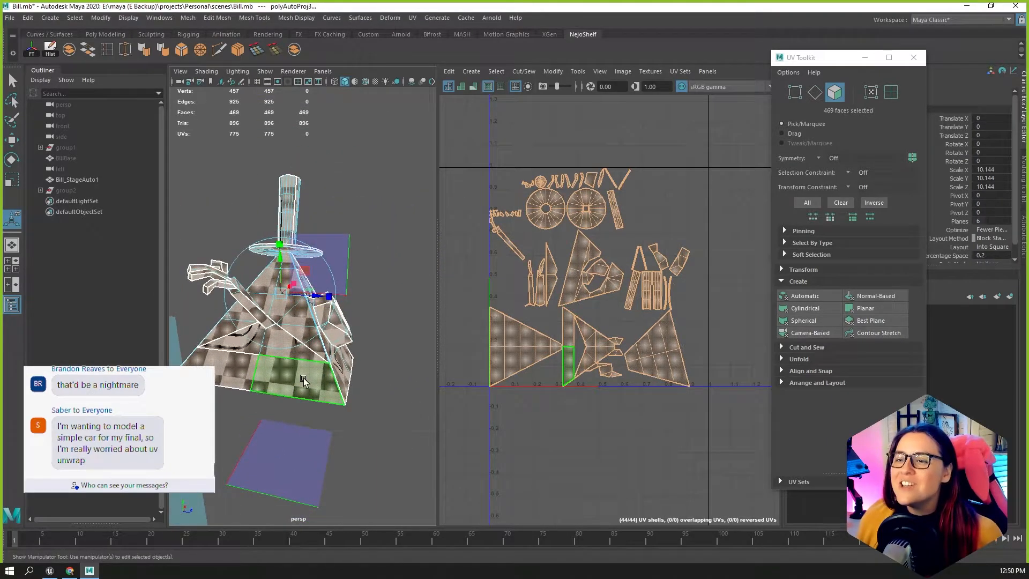
Select five faces beside the arm on the pyramid's side and compare them with their automatic UV shells.
scroll(271, 390, "up", 4)
left_click(270, 387)
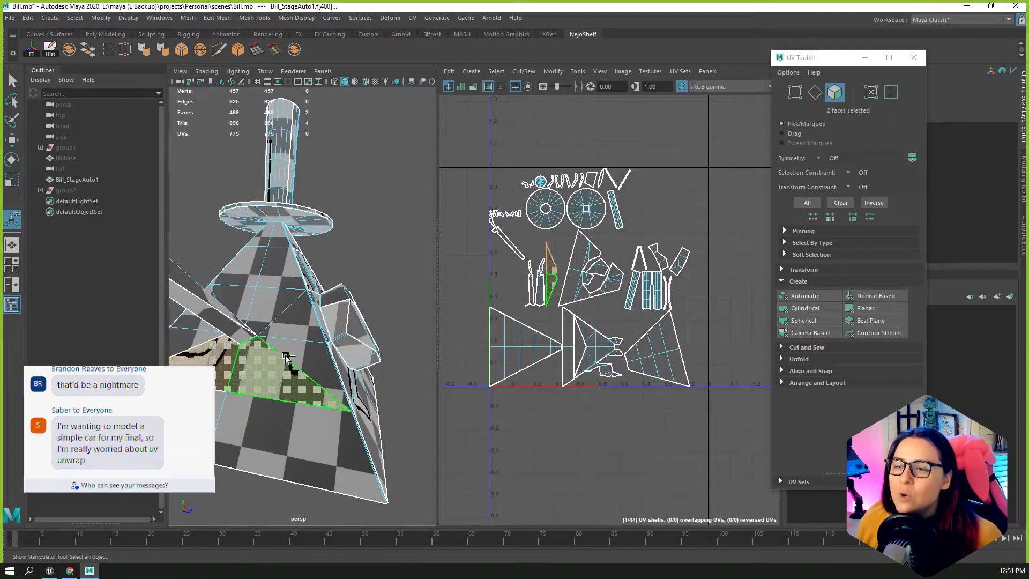
left_click(271, 426, "shift")
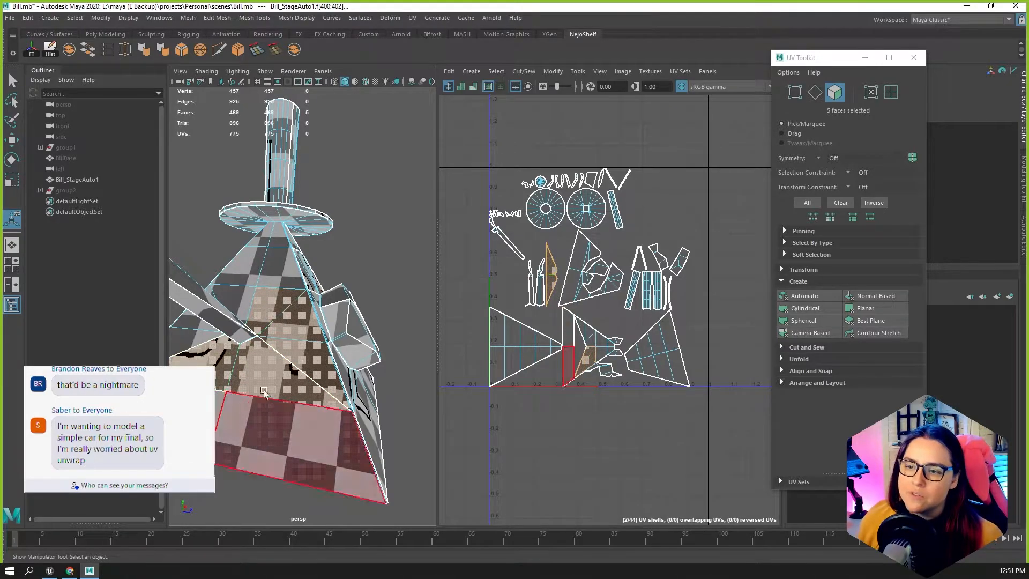
left_click_drag(335, 464, 268, 441, "alt")
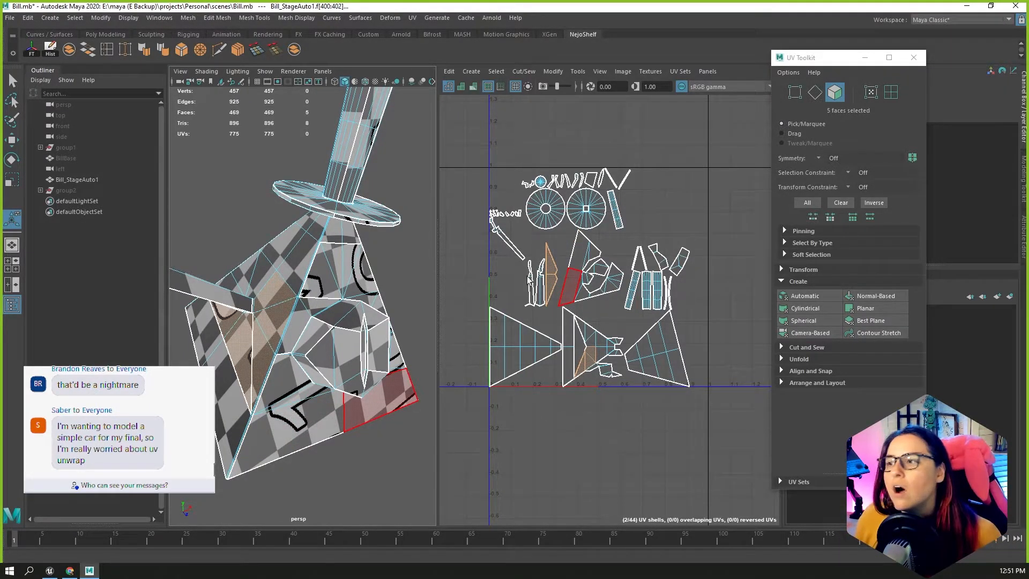
scroll(531, 293, "down", 2)
Select all of Bill_StageAuto1's UV faces and apply a Planar projection along the X axis.
left_click_drag(483, 157, 699, 444)
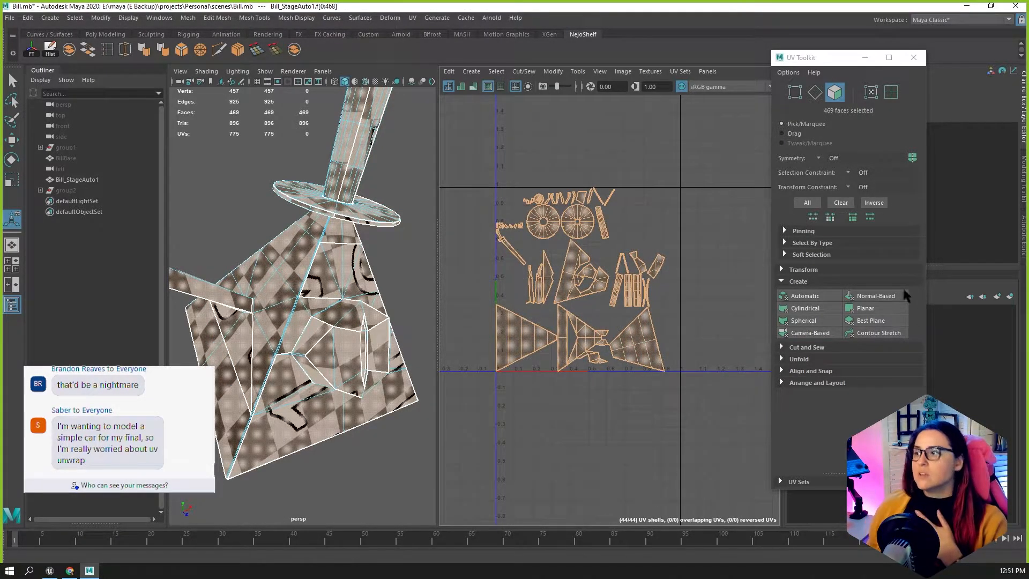
left_click(881, 309)
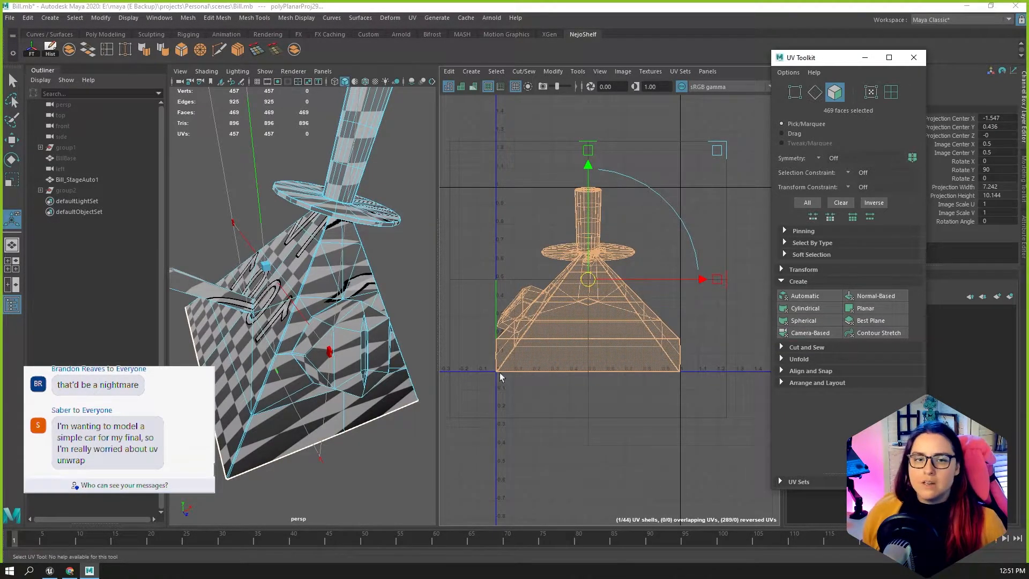
scroll(512, 357, "down", 1)
scroll(289, 328, "down", 5)
left_click_drag(308, 359, 329, 384, "alt")
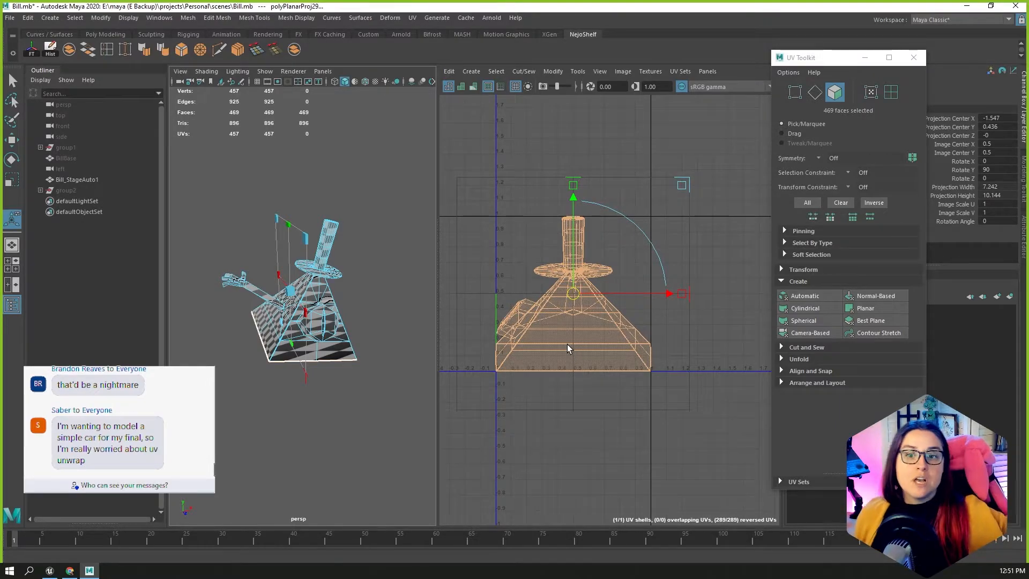
middle_click_drag(597, 364, 620, 351, "alt")
scroll(620, 351, "up", 2)
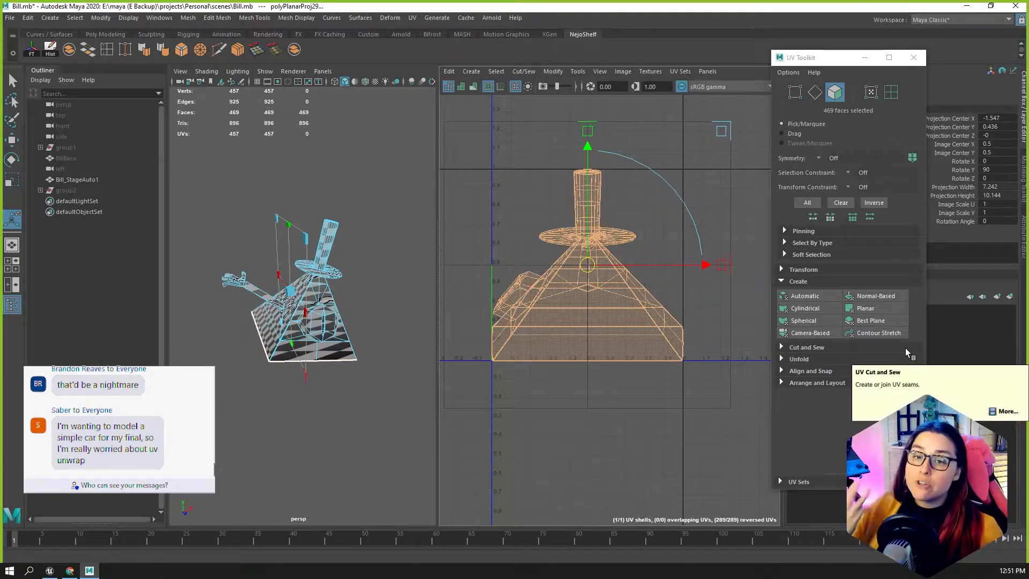
Reapply the Planar projection to all faces, cycling through the Y axis and ending on the Z axis.
left_click(892, 311)
left_click(892, 310)
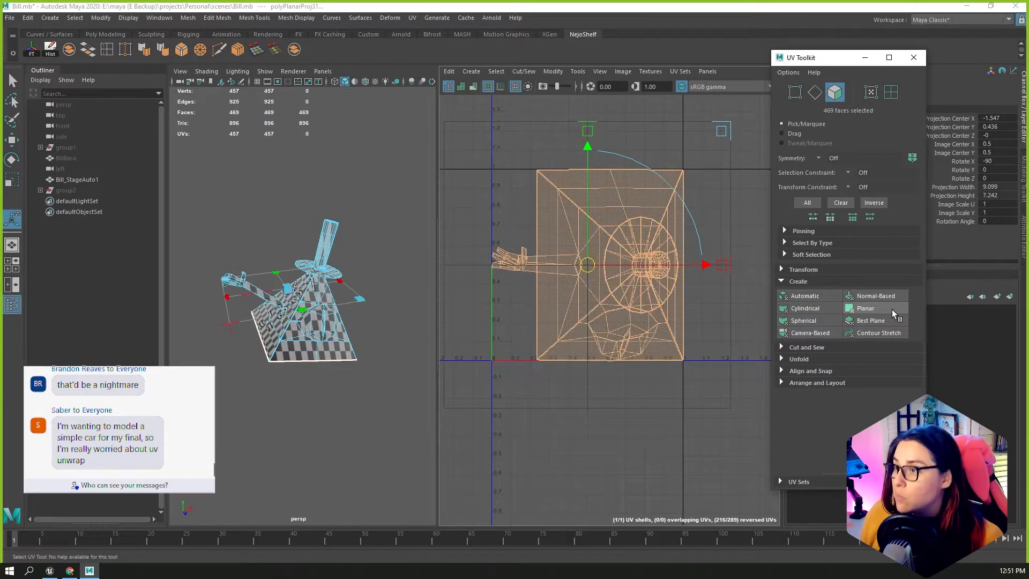
left_click(892, 310)
Show the grid in the perspective viewport and examine the Z-axis planar projection on Bill_StageAuto1.
left_click_drag(331, 424, 381, 455, "alt")
left_click(260, 80)
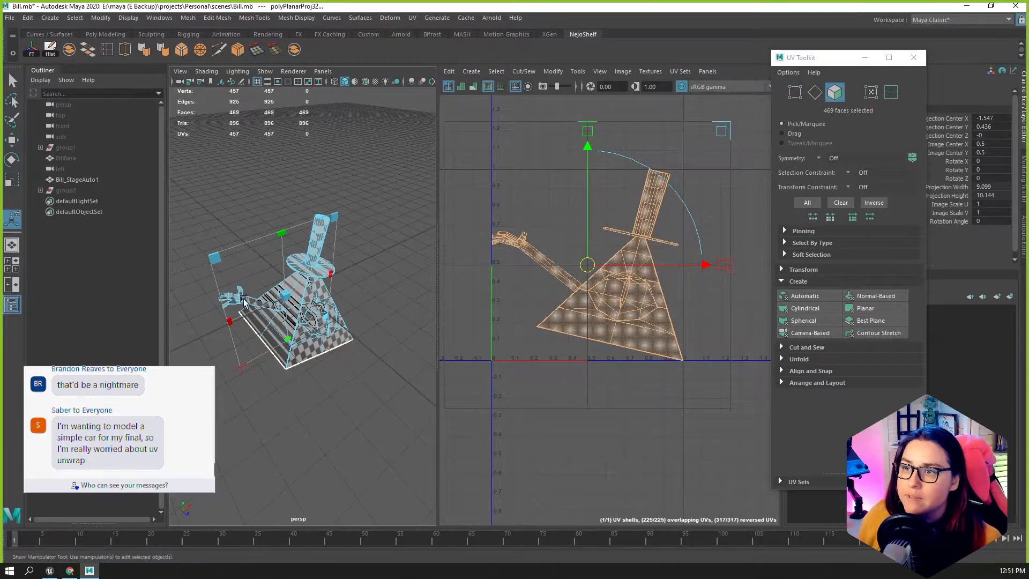
middle_click_drag(279, 410, 315, 410, "alt")
right_click_drag(315, 411, 385, 392, "alt")
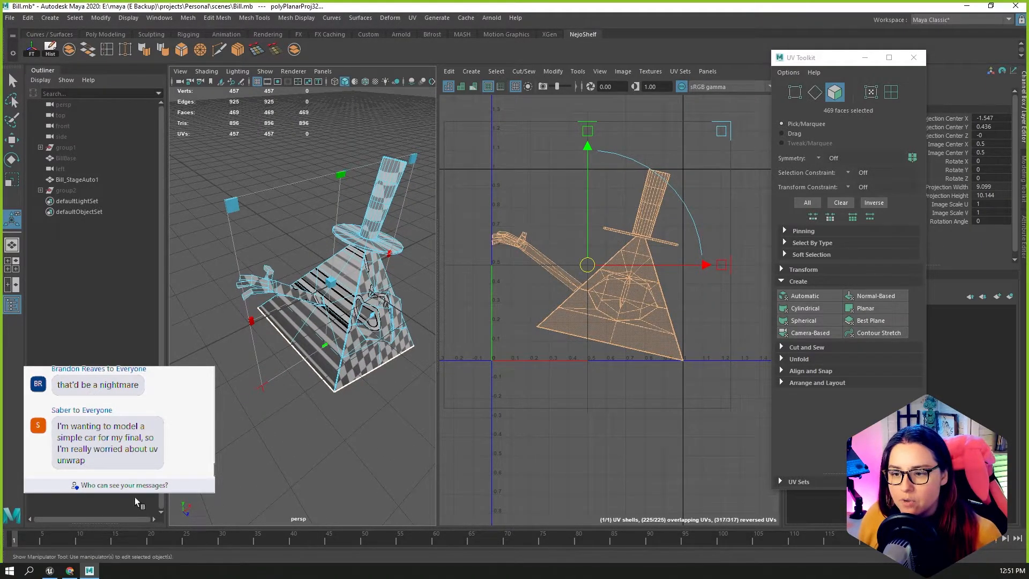
left_click_drag(257, 429, 292, 412, "alt")
Project all of Bill_StageAuto1's faces with Planar along X, Y and finally the Z axis.
left_click(875, 307)
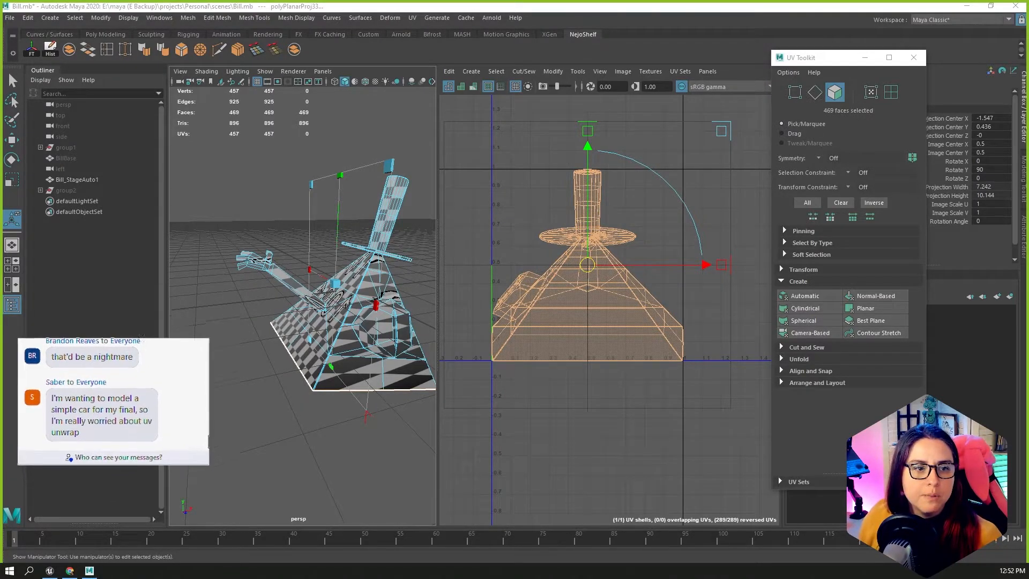
left_click(864, 307)
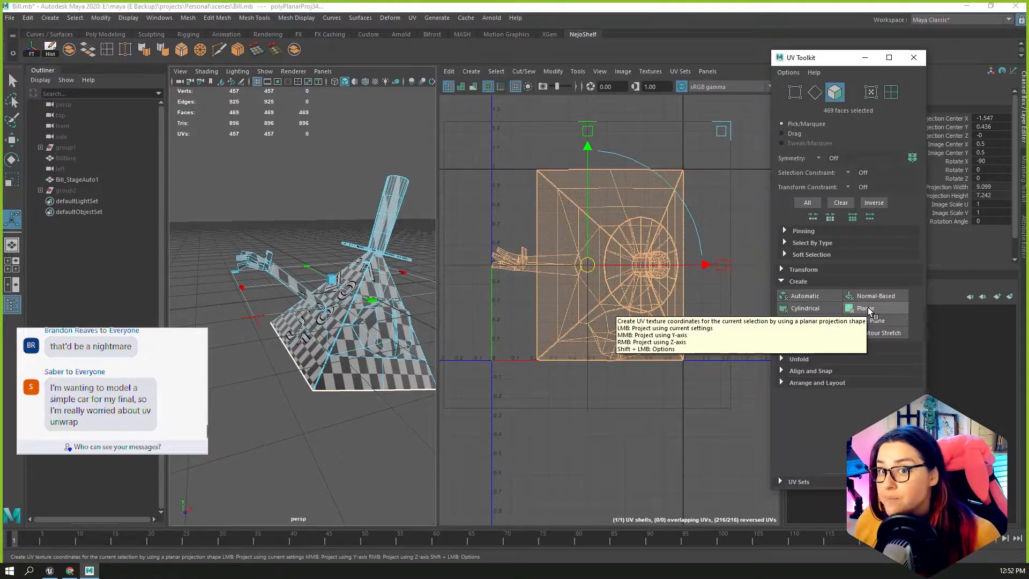
right_click(867, 307)
Switch the perspective viewport to the front view and frame Bill_StageAuto1 with its Z-axis planar projection.
left_click_drag(197, 507, 319, 490, "alt")
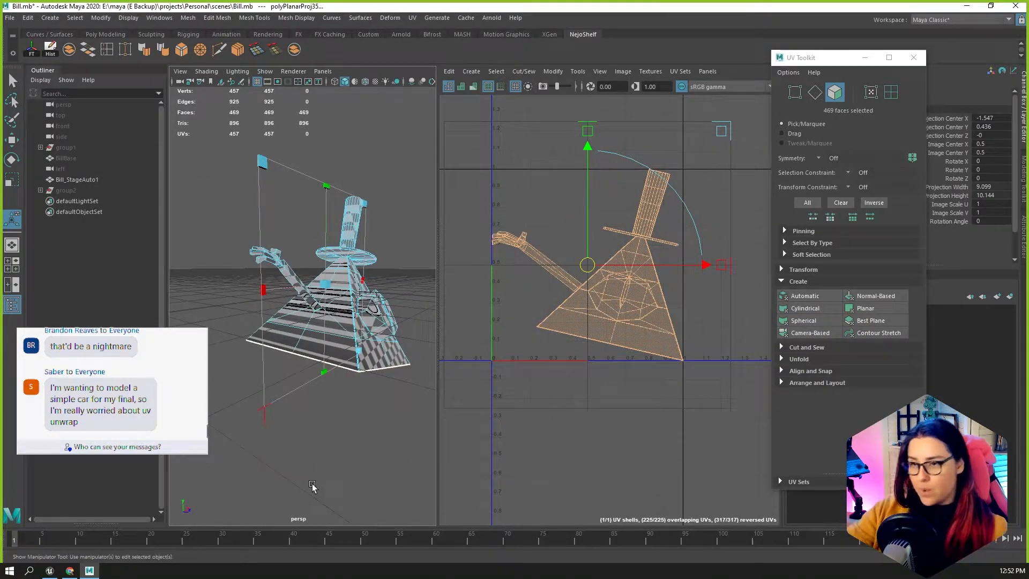
scroll(327, 472, "down", 6)
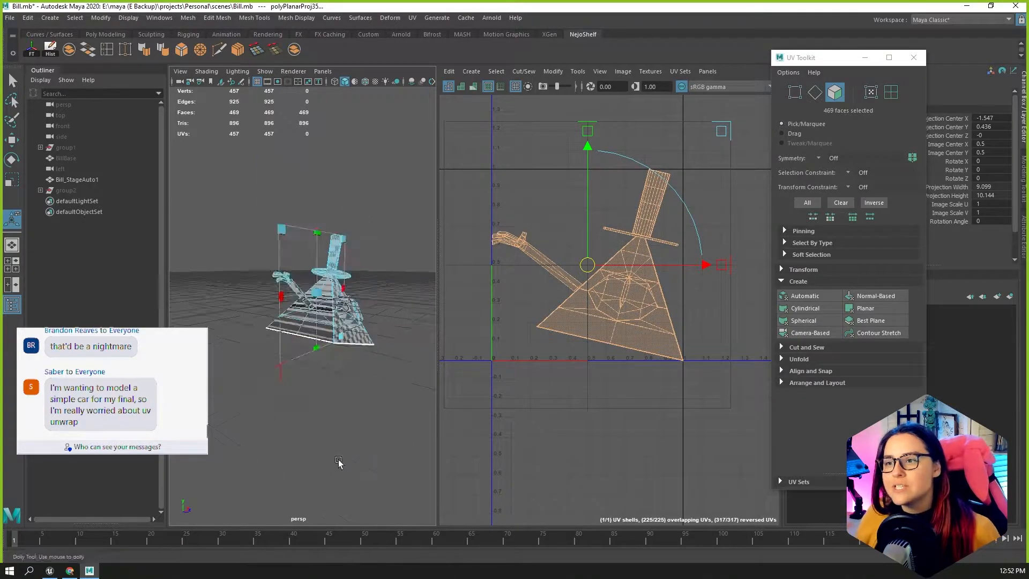
key("space")
left_click_drag(360, 365, 359, 377)
scroll(357, 337, "up", 4)
middle_click_drag(358, 337, 249, 292, "alt")
scroll(343, 311, "down", 9)
scroll(362, 324, "up", 4)
middle_click_drag(406, 353, 331, 347, "alt")
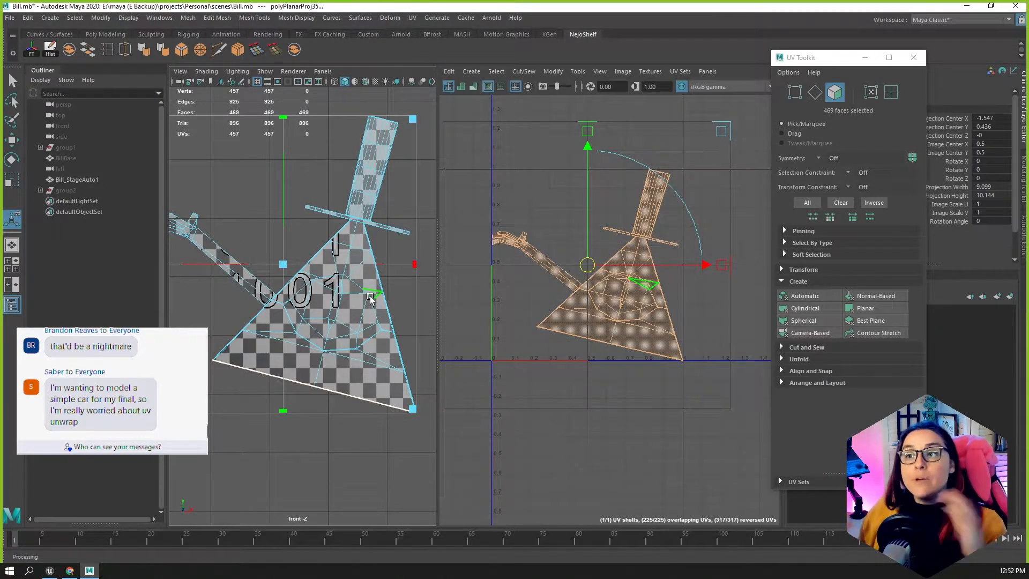
Compare the Z-axis planar projection in the UV editor with the front-view model, and deselect all faces.
scroll(370, 297, "down", 3)
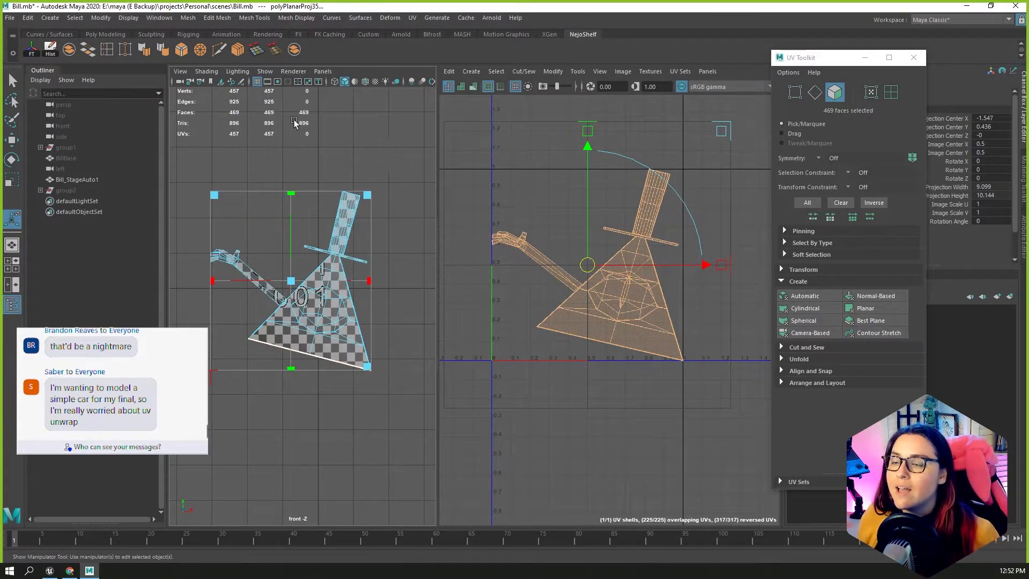
scroll(340, 221, "down", 2)
middle_click_drag(341, 221, 310, 231, "alt")
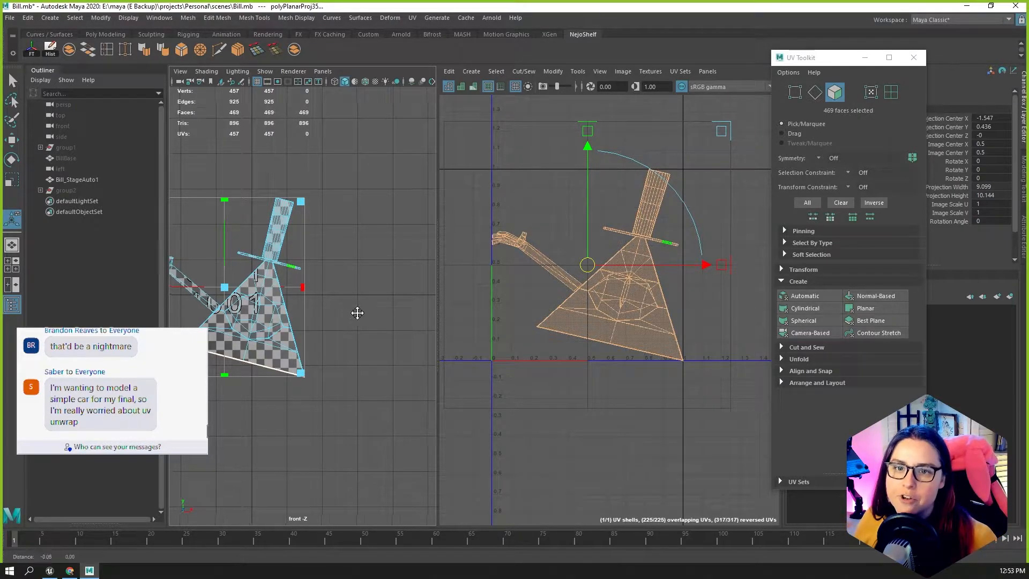
middle_click_drag(351, 307, 399, 341, "alt")
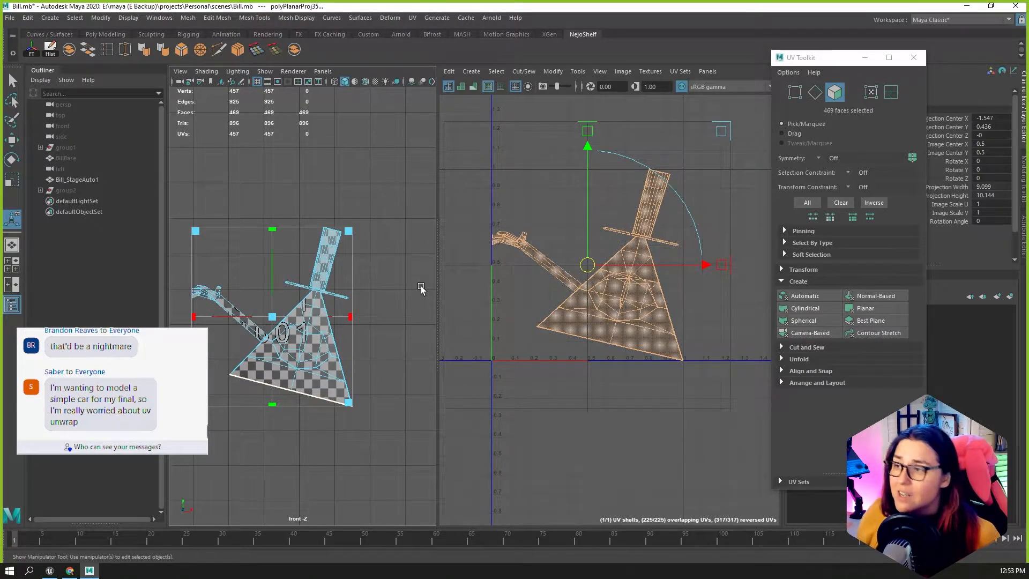
middle_click_drag(631, 374, 630, 351, "alt")
scroll(622, 270, "up", 3)
middle_click_drag(573, 334, 632, 445, "alt")
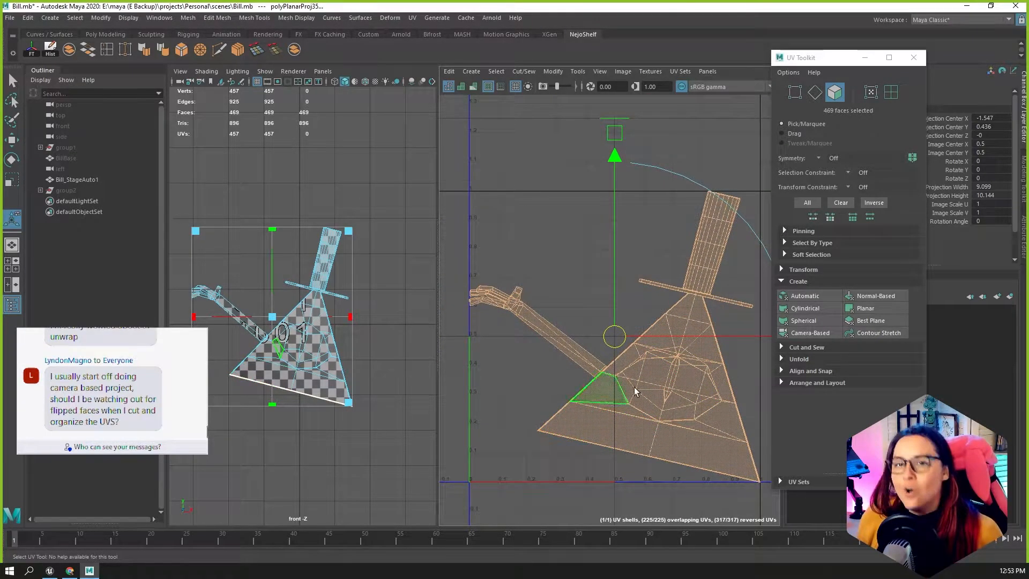
left_click(508, 209)
key("f")
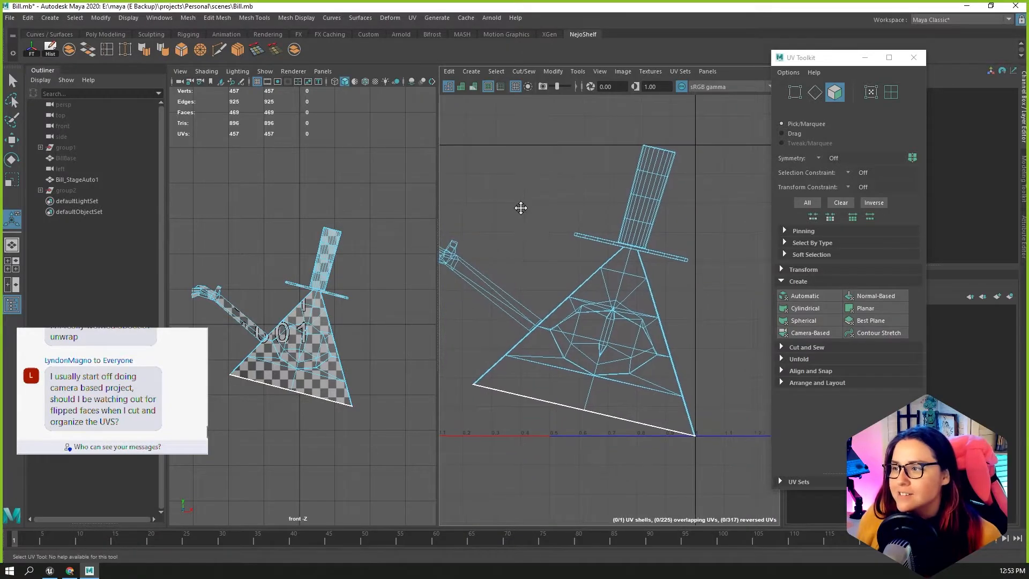
Select single faces on the triangular body's UVs to see where each one sits on the model.
left_click(594, 288)
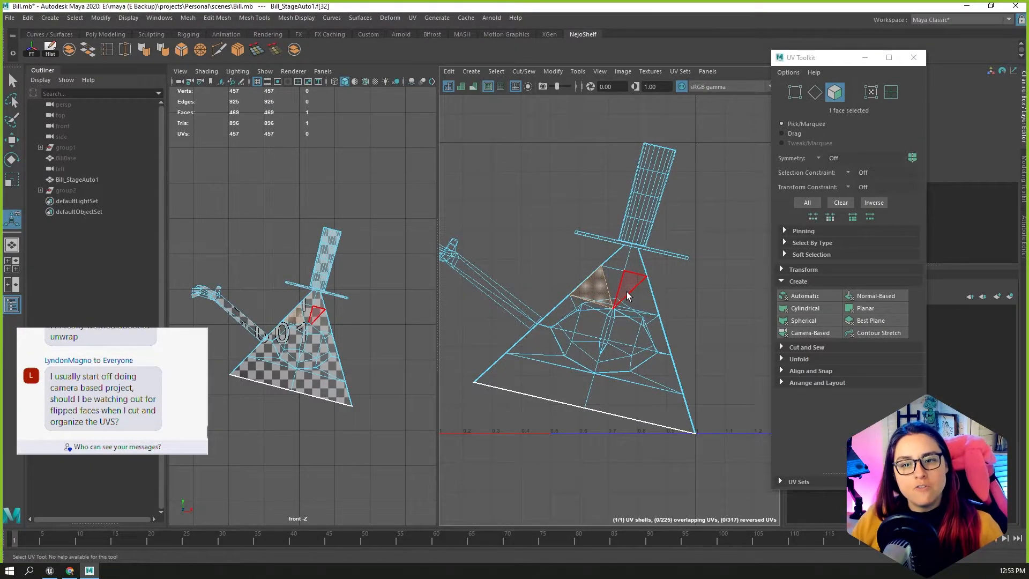
scroll(273, 382, "up", 3)
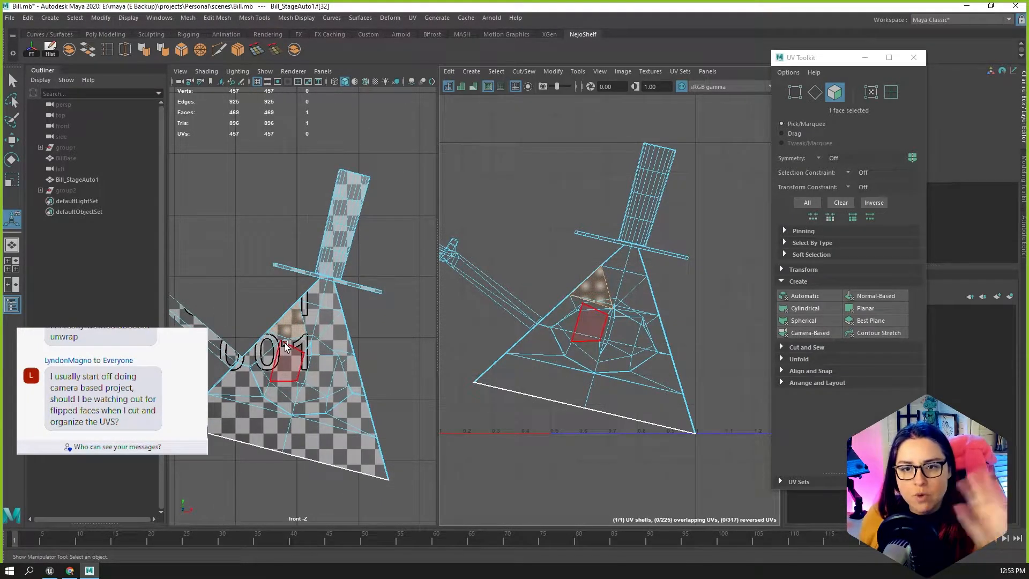
left_click(627, 312)
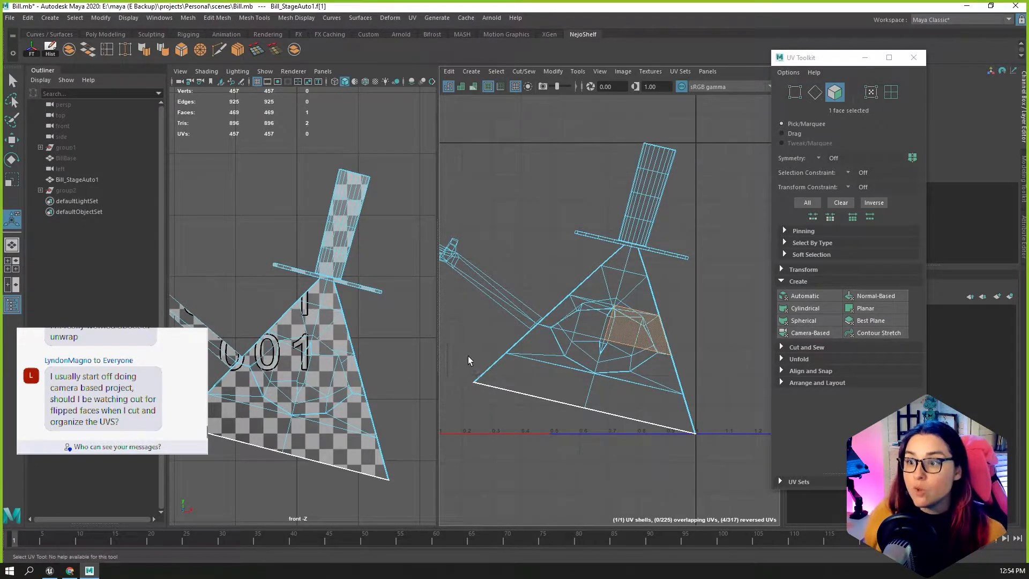
Return the viewport to perspective and select the ten faces covering the back side of the triangular body.
key("space")
left_click_drag(312, 332, 296, 319)
scroll(311, 326, "up", 6)
scroll(258, 327, "up", 5)
left_click(262, 351)
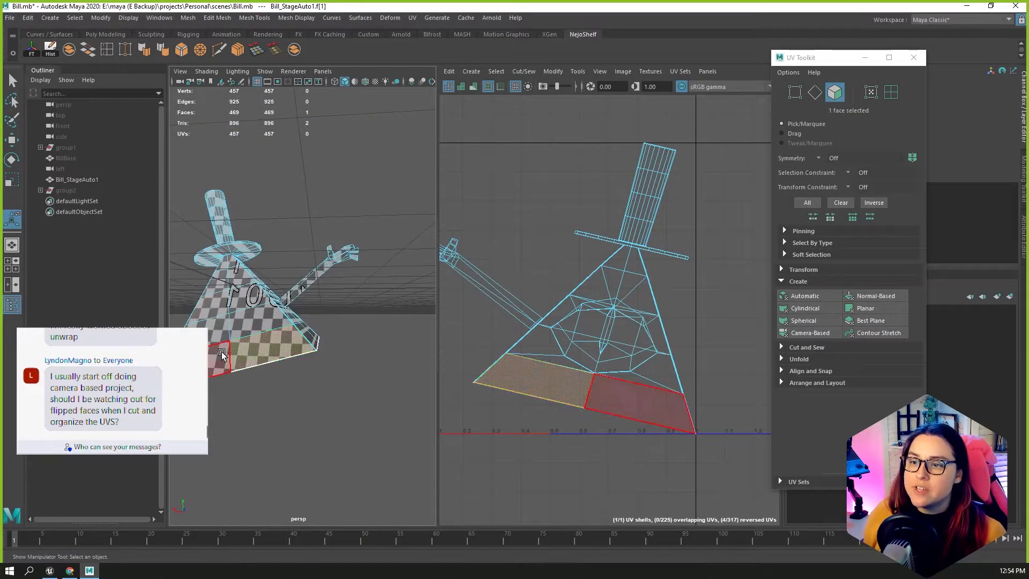
left_click(221, 358, "shift")
left_click(222, 336, "shift")
left_click(263, 325, "shift")
left_click(248, 302, "shift")
left_click(215, 306, "shift")
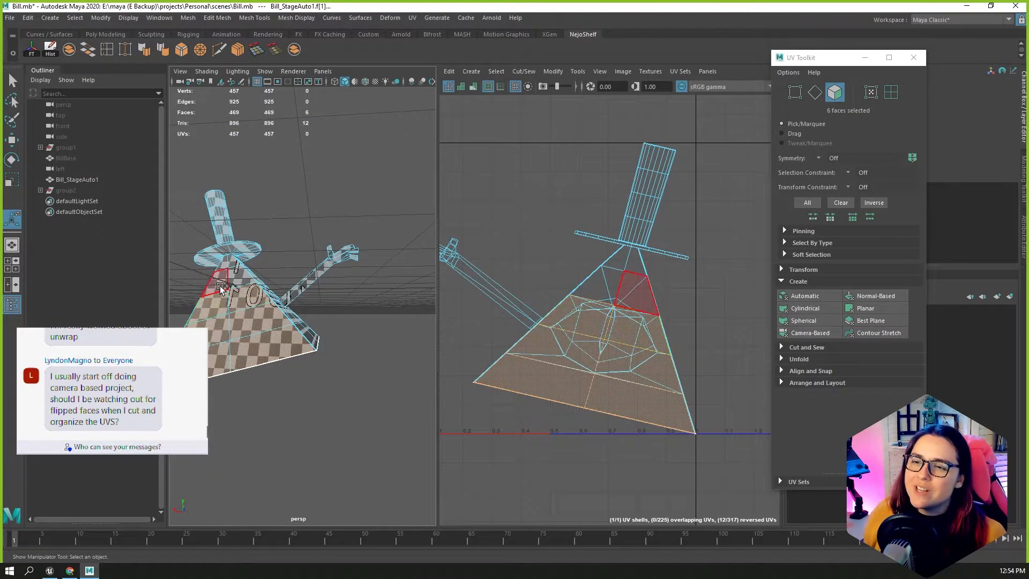
left_click(220, 284, "shift")
left_click(234, 279, "shift")
left_click(225, 266, "shift")
left_click(232, 264, "shift")
Expand the Unfold tools and examine the checker pattern on the selected back faces and their UVs.
left_click_drag(227, 332, 279, 334, "alt")
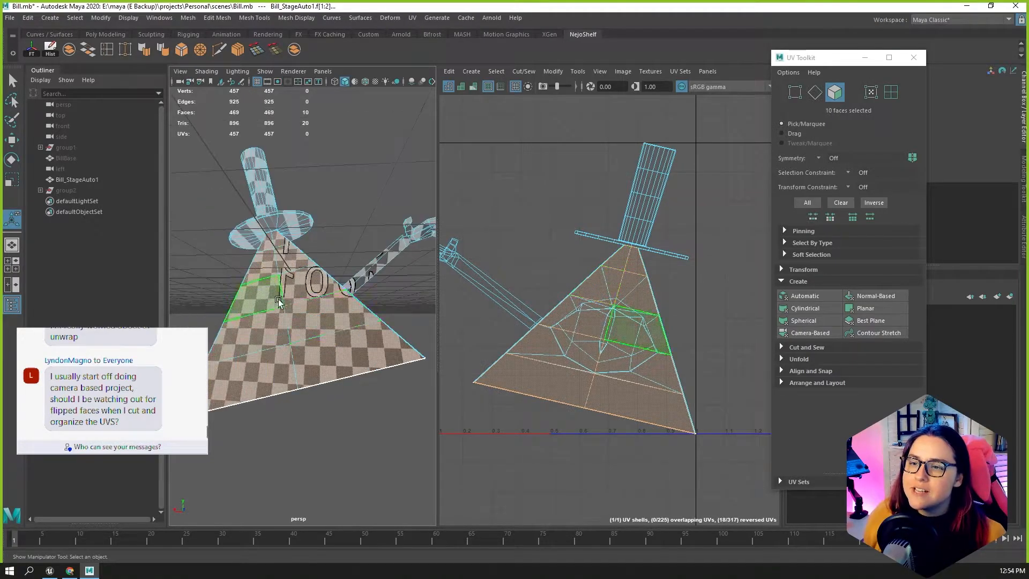
right_click_drag(278, 333, 356, 367, "alt")
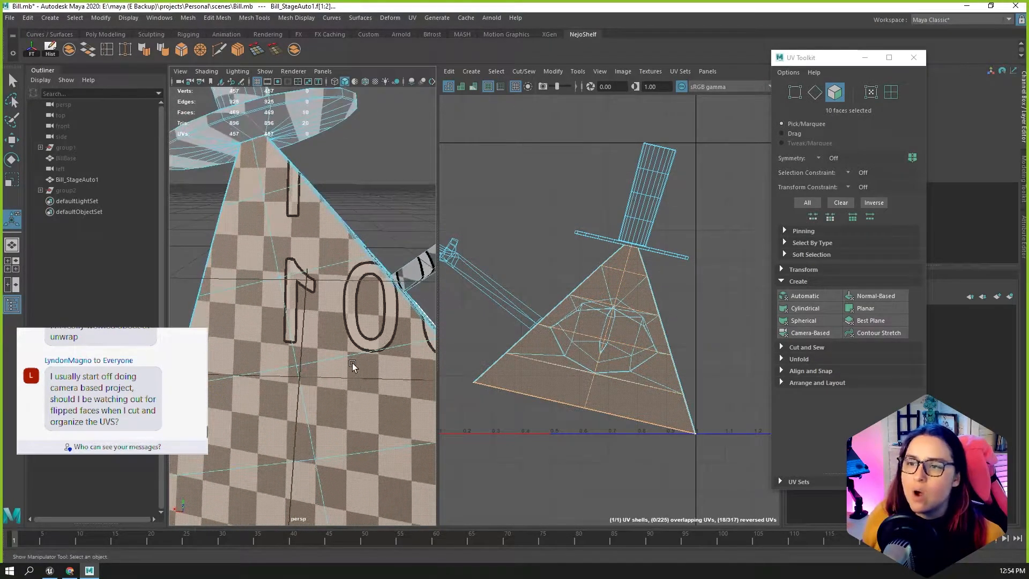
scroll(369, 358, "down", 5)
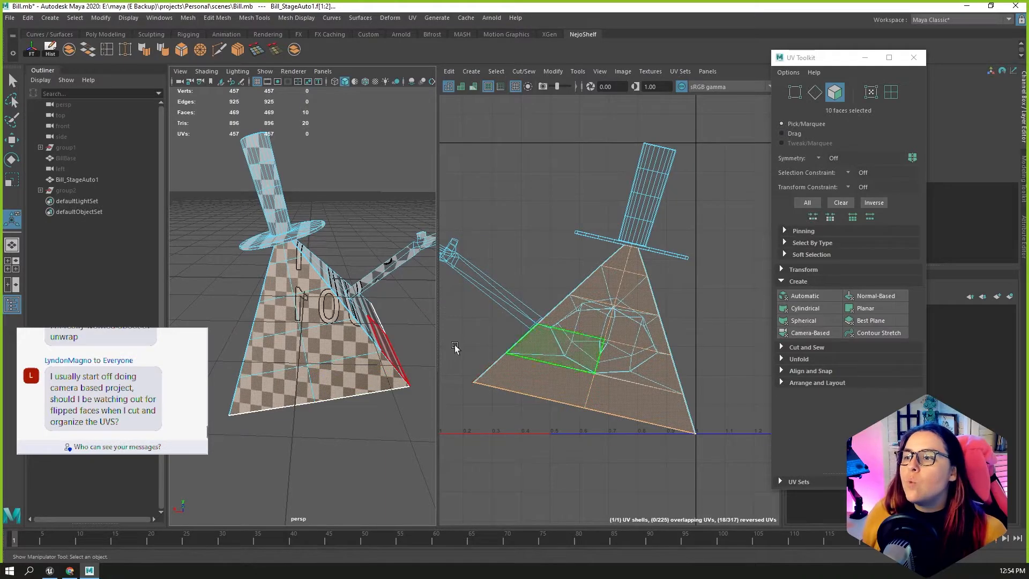
left_click_drag(343, 321, 289, 316, "alt")
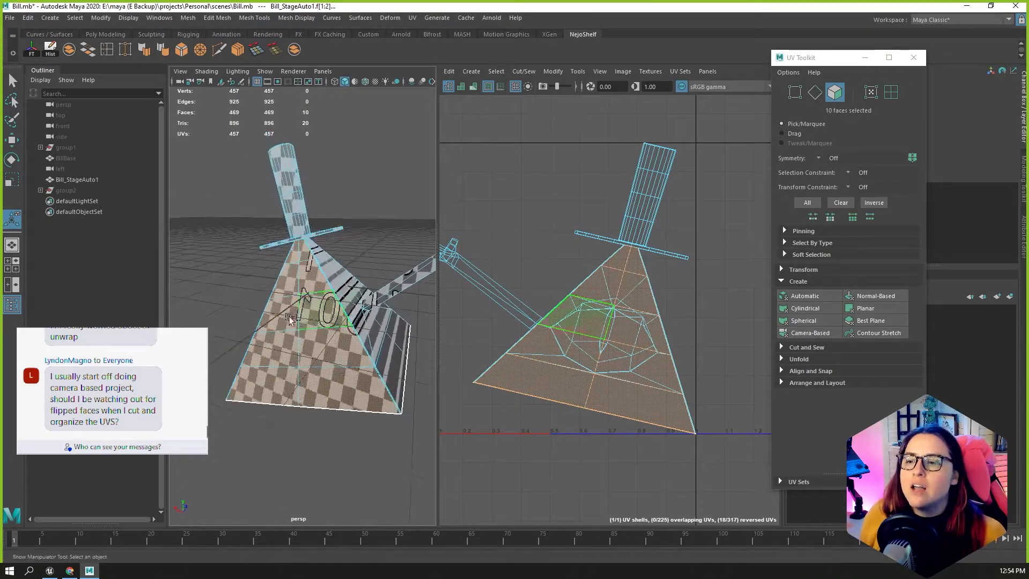
left_click(813, 360)
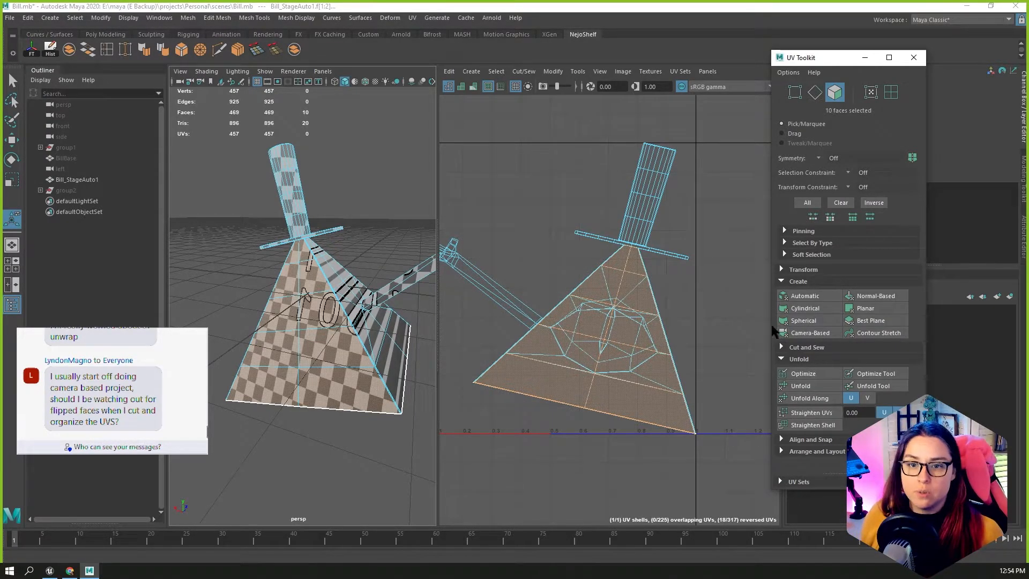
left_click_drag(319, 346, 357, 324, "alt")
right_click_drag(356, 324, 426, 327, "alt")
middle_click_drag(370, 322, 369, 288, "alt")
left_click_drag(368, 287, 376, 300, "alt")
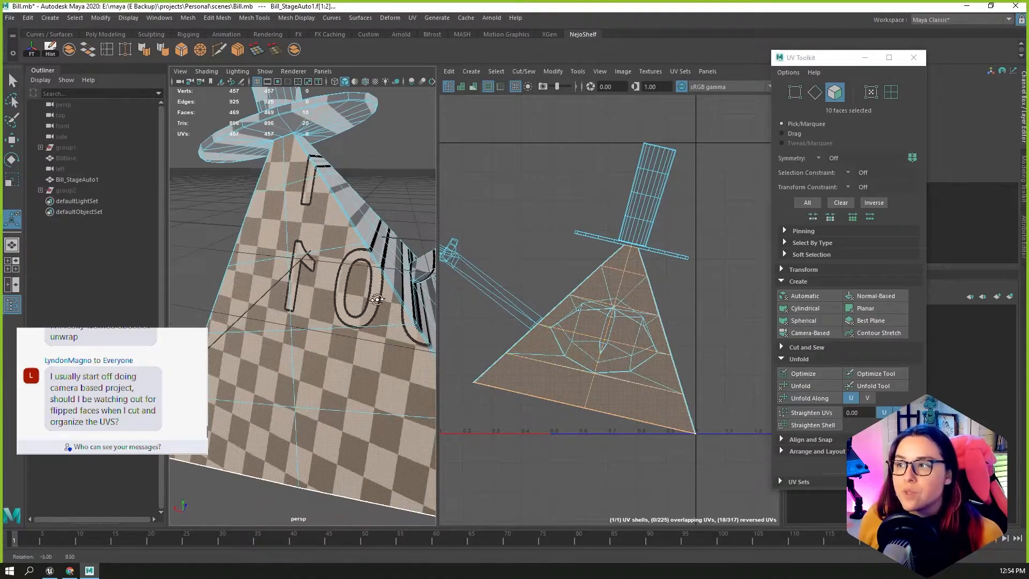
scroll(572, 296, "down", 3)
middle_click_drag(631, 336, 632, 317, "alt")
scroll(633, 322, "up", 2)
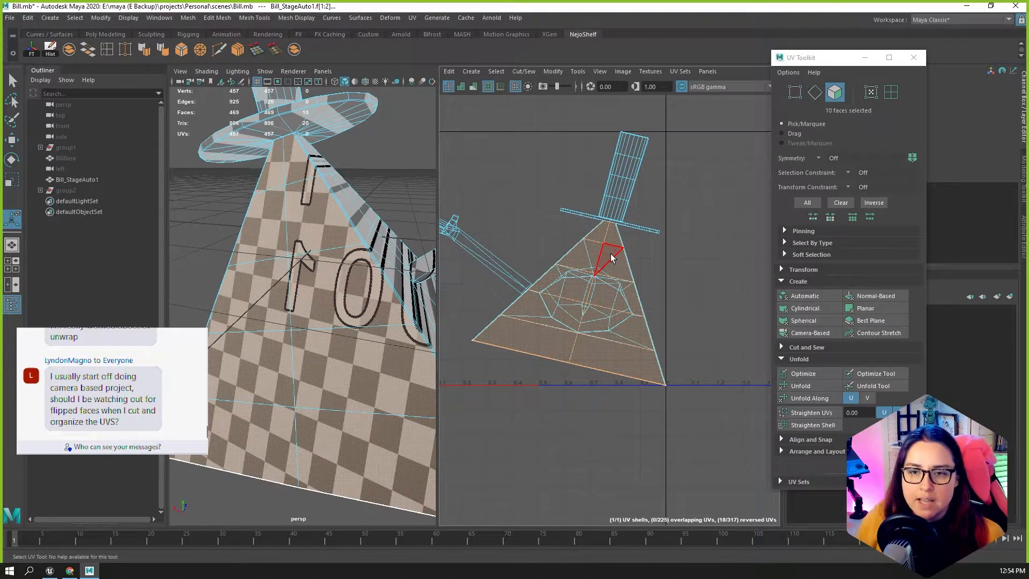
Select the edge loop on the corner between the body's back and its striped side in edge mode.
left_click(814, 95)
left_click_drag(316, 265, 366, 276, "alt")
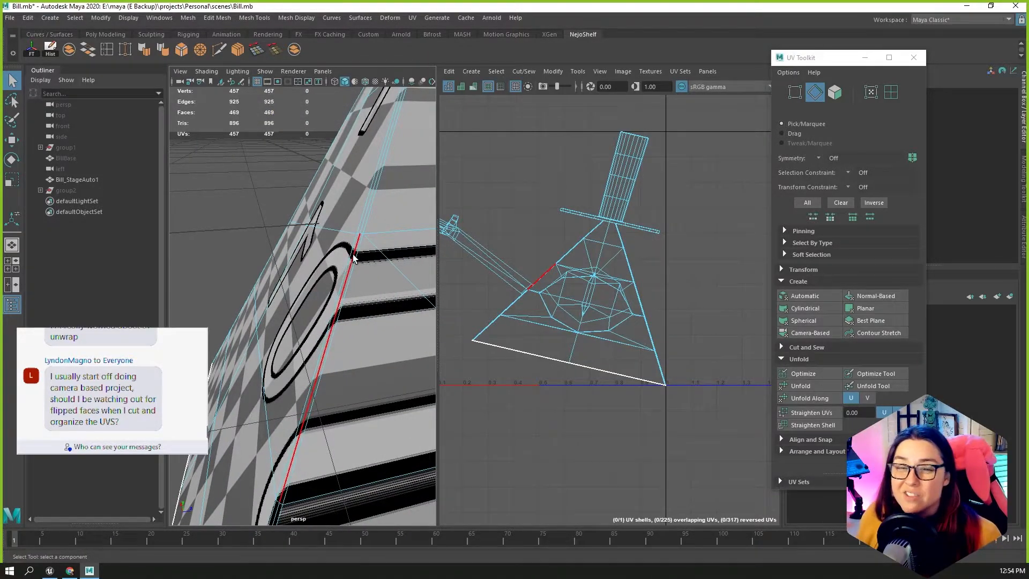
double_click(353, 257)
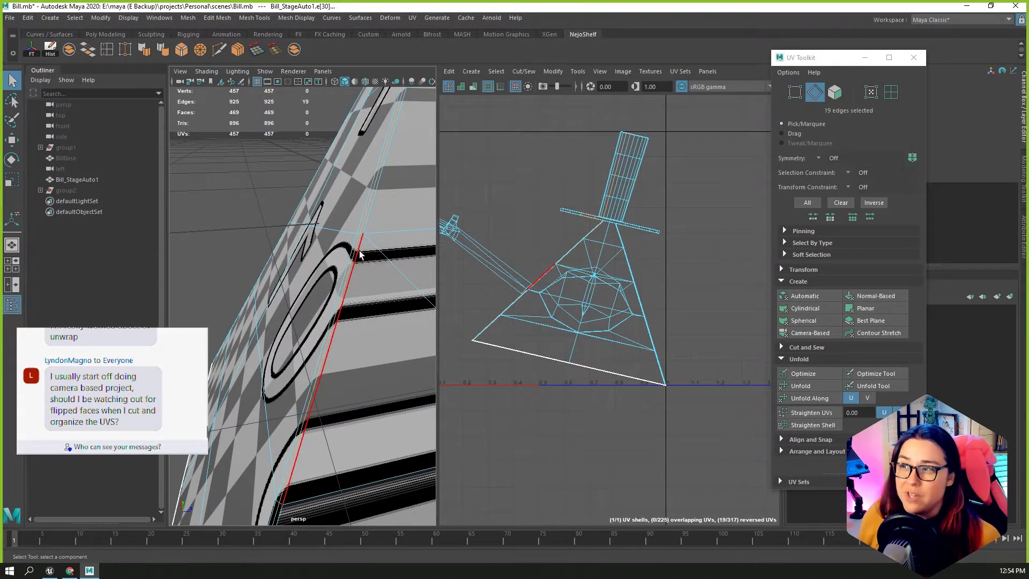
left_click_drag(392, 222, 370, 225, "alt")
Switch to face selection and select the four upper faces of the body's striped side.
left_click(841, 97)
left_click(350, 286)
left_click(349, 230, "shift")
left_click(388, 229, "shift")
left_click(410, 309, "shift")
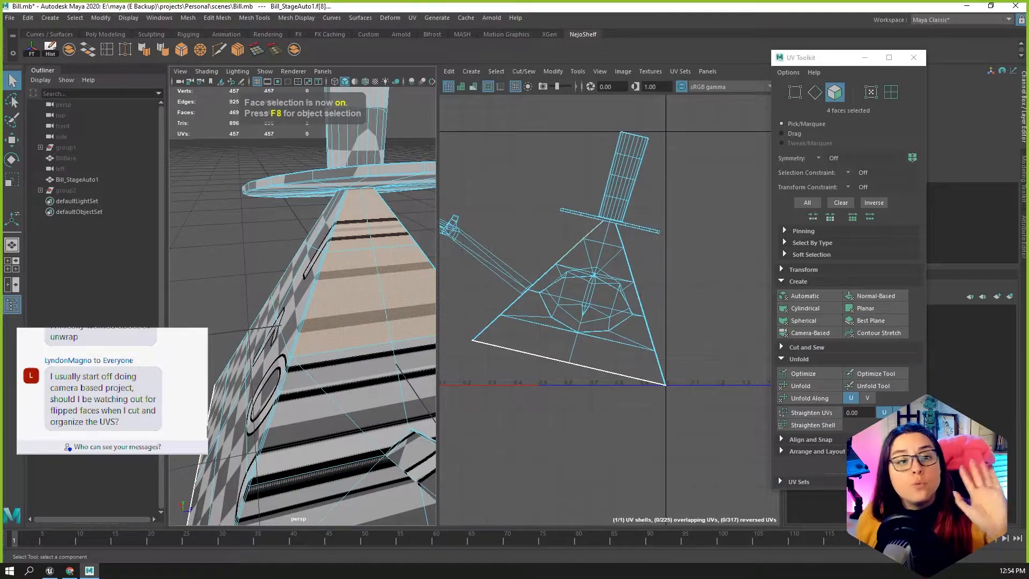
Start a new selection with the eight faces surrounding the arm on the body's striped side.
middle_click_drag(390, 369, 363, 319, "alt")
left_click(333, 316)
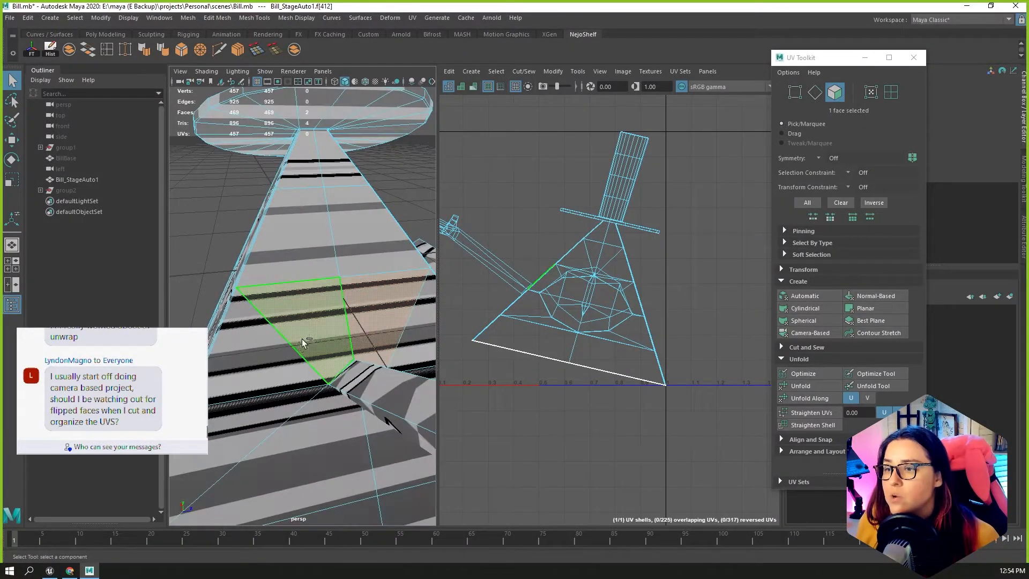
left_click(361, 328, "shift")
left_click(276, 370, "shift")
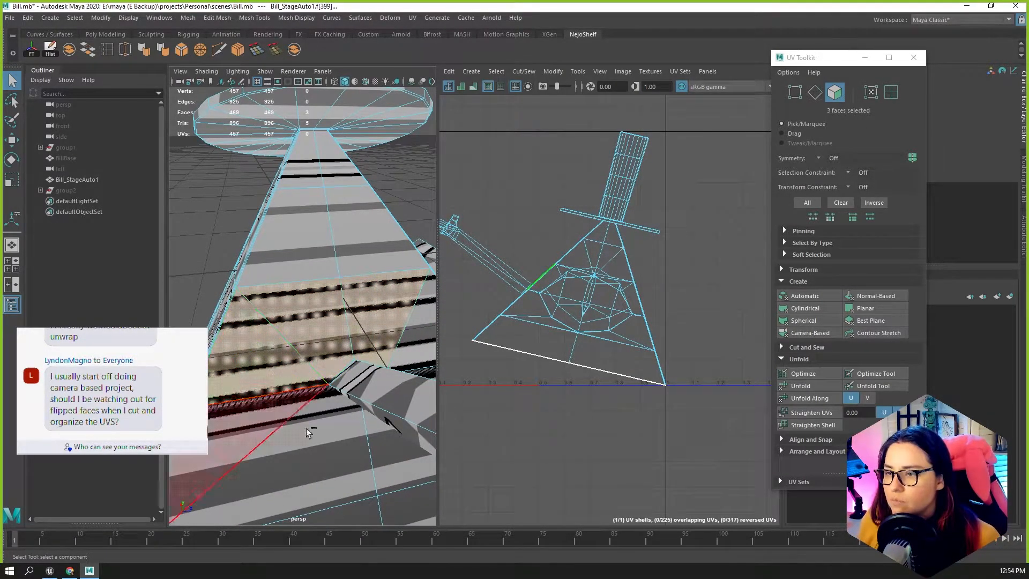
left_click(300, 424, "shift")
left_click(378, 446, "shift")
left_click_drag(374, 458, 280, 450, "alt")
left_click(352, 380, "shift")
left_click(365, 316, "shift")
left_click_drag(276, 328, 301, 368, "alt")
left_click(261, 402, "shift")
scroll(260, 399, "down", 4)
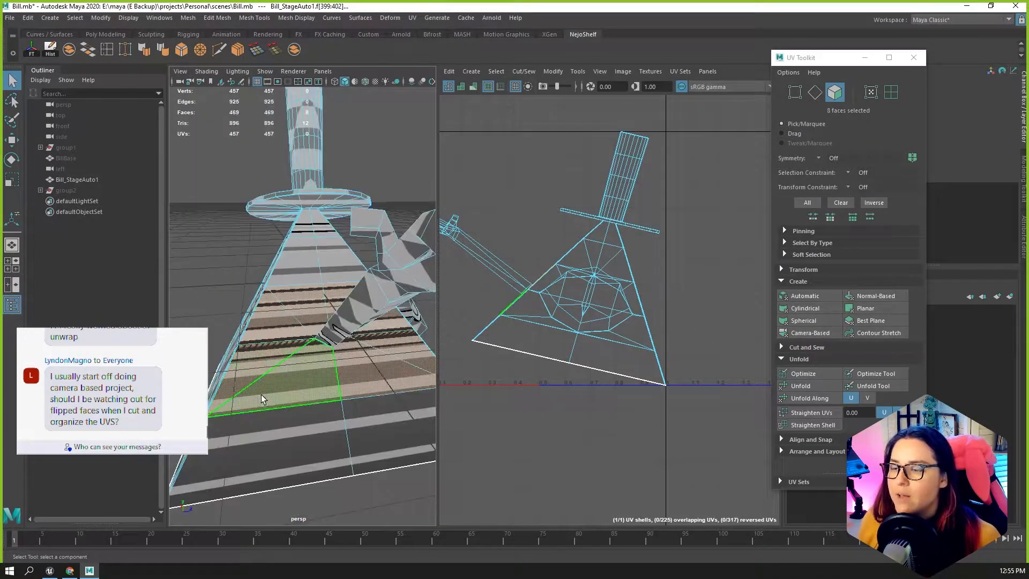
Add the bottom row and the upper faces of the striped side to the selection.
left_click(268, 443, "shift")
left_click(384, 430, "shift")
left_click_drag(384, 430, 243, 309, "alt")
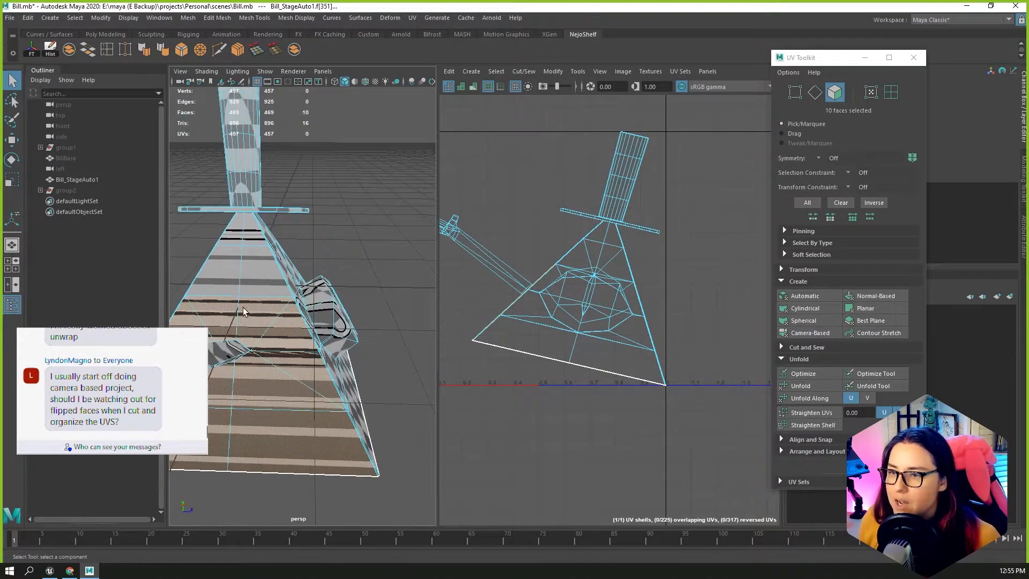
left_click(255, 235, "shift")
scroll(255, 238, "up", 5)
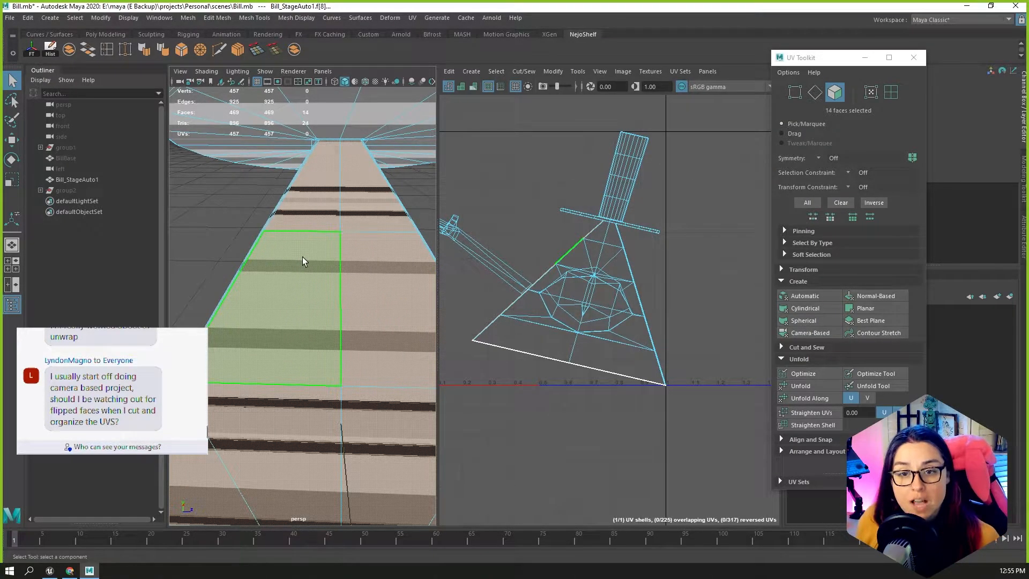
Add the five narrow bevel faces along one slanted edge of the striped side to the selection.
left_click_drag(290, 274, 334, 252, "alt")
left_click(335, 251, "shift")
left_click(317, 315, "shift")
middle_click_drag(320, 386, 351, 120, "alt")
left_click(322, 350, "shift")
middle_click_drag(226, 504, 252, 407, "alt")
left_click(250, 409, "shift")
middle_click_drag(266, 444, 336, 279, "alt")
left_click(267, 458, "shift")
middle_click_drag(329, 462, 320, 358, "alt")
Add the lower narrow bevel faces along the opposite slanted edge of the striped side.
left_click_drag(357, 367, 232, 351, "alt")
right_click_drag(232, 351, 284, 327, "alt")
left_click_drag(284, 326, 252, 319, "alt")
right_click_drag(252, 319, 308, 331, "alt")
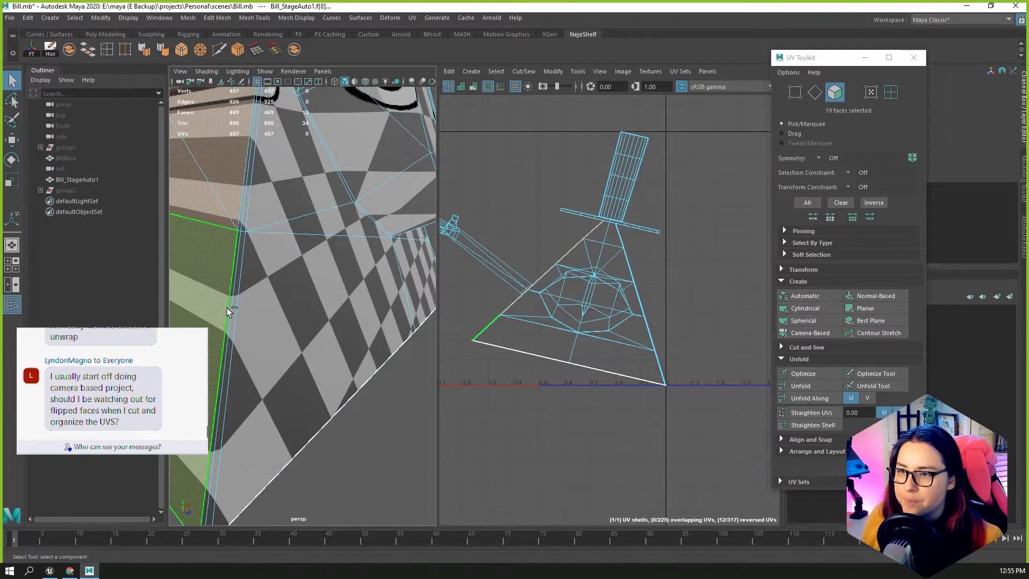
left_click(242, 206, "shift")
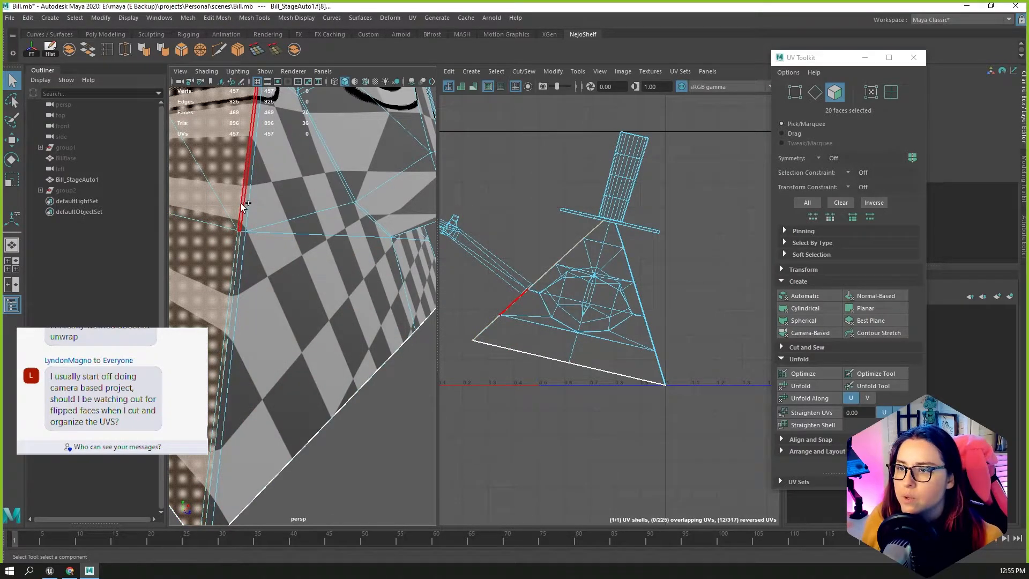
left_click(242, 206, "shift")
left_click_drag(242, 206, 285, 326, "alt")
Add the remaining bevel faces up that edge and deselect the stray face on the adjacent side.
left_click(355, 333, "shift")
left_click(354, 333, "shift")
left_click(351, 298, "shift")
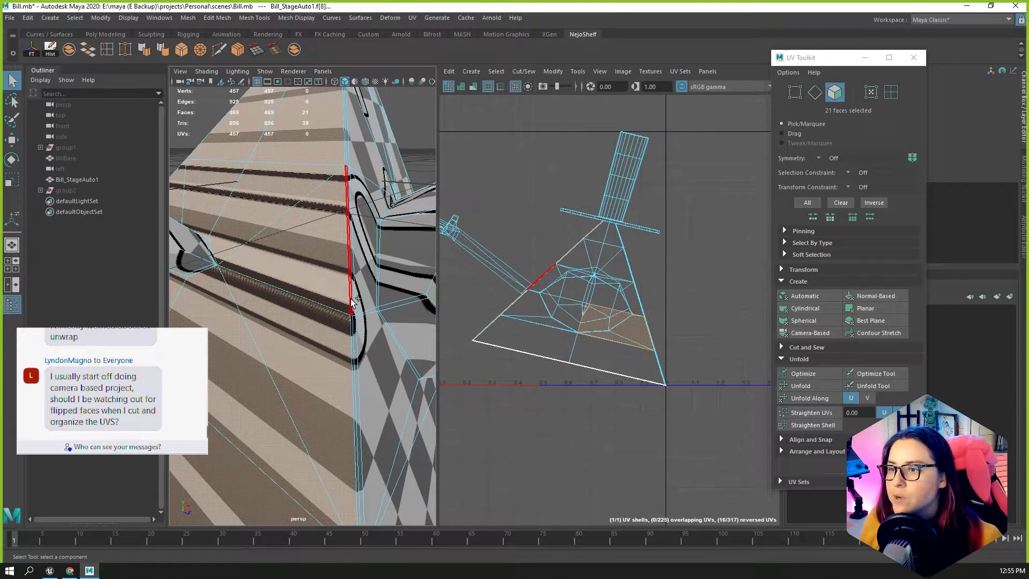
left_click(342, 159, "shift")
left_click(347, 161, "shift")
left_click_drag(347, 160, 391, 250, "alt")
left_click(366, 274, "shift")
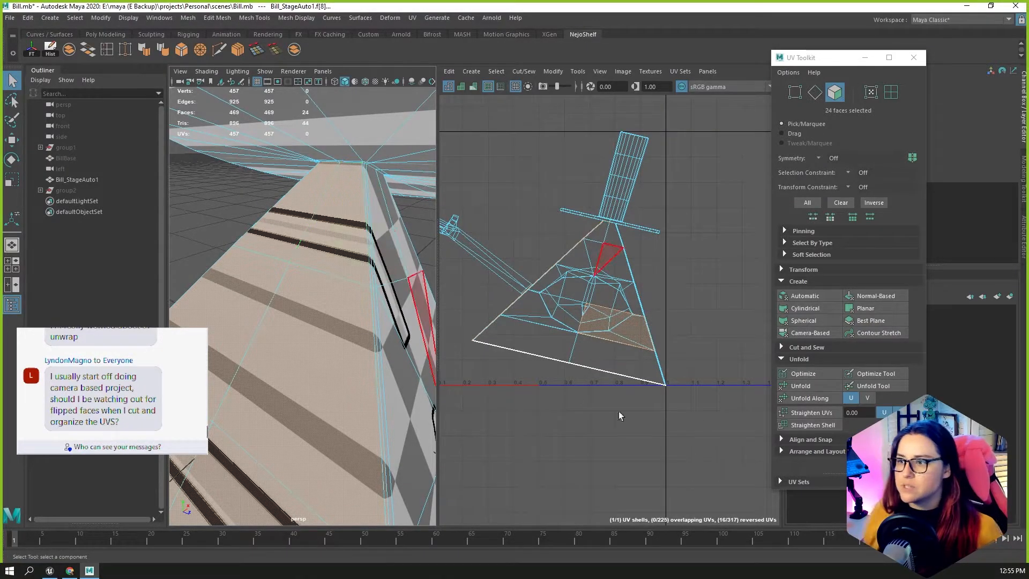
left_click(618, 339, "ctrl")
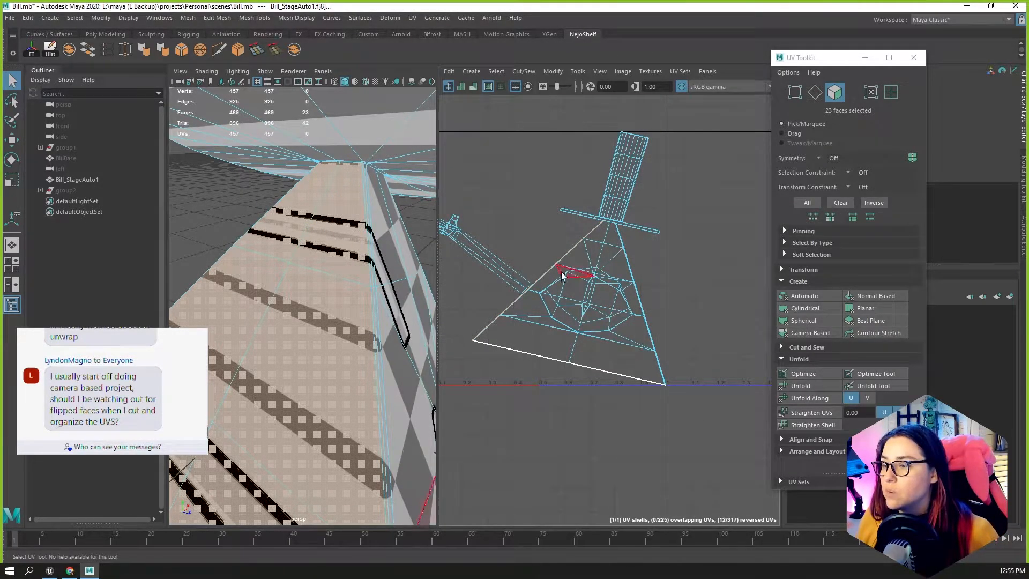
Examine how the selected striped side lies in the UV editor compared with the model.
scroll(341, 329, "down", 8)
left_click_drag(341, 328, 383, 268, "alt")
scroll(643, 303, "up", 5)
middle_click_drag(547, 281, 686, 332, "alt")
scroll(600, 321, "up", 4)
mouse_move(292, 310)
left_mouse_down("alt")
mouse_move(277, 314)
mouse_move(284, 300)
left_mouse_up("alt")
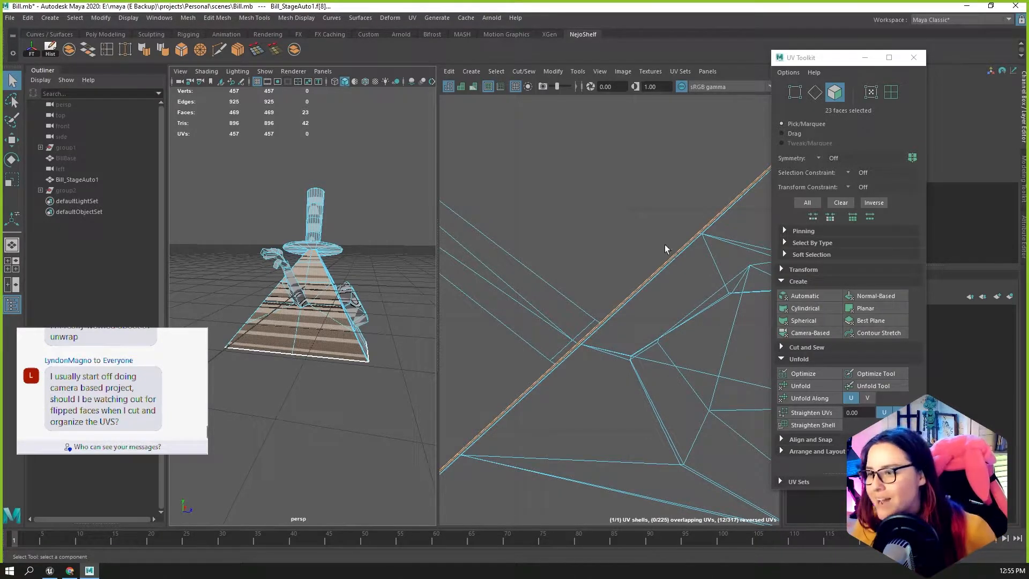
scroll(659, 290, "down", 2)
scroll(629, 345, "down", 2)
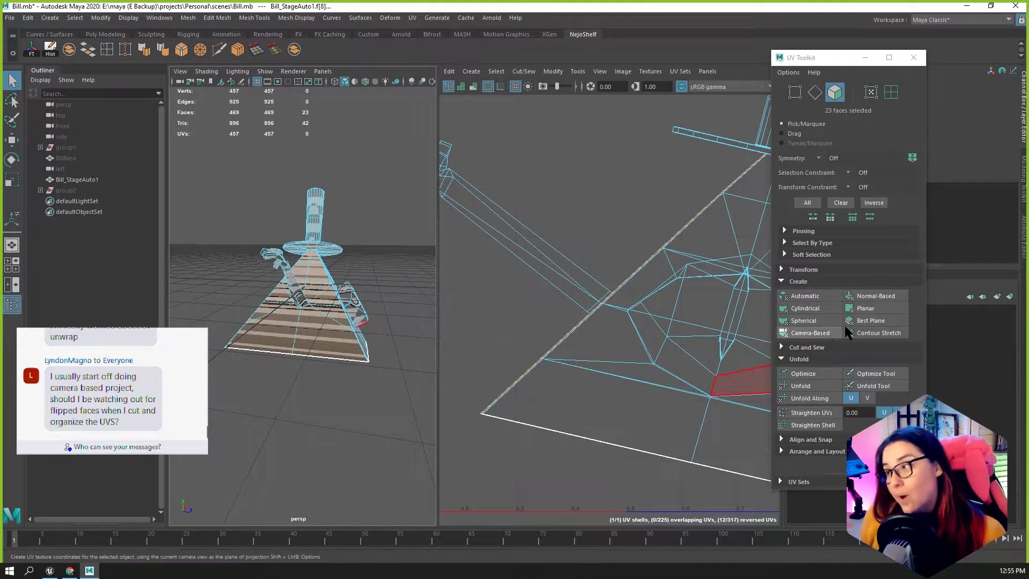
Apply a Planar projection along the X axis to the 23 selected faces of the striped side.
scroll(702, 337, "down", 2)
middle_click_drag(656, 329, 516, 332, "alt")
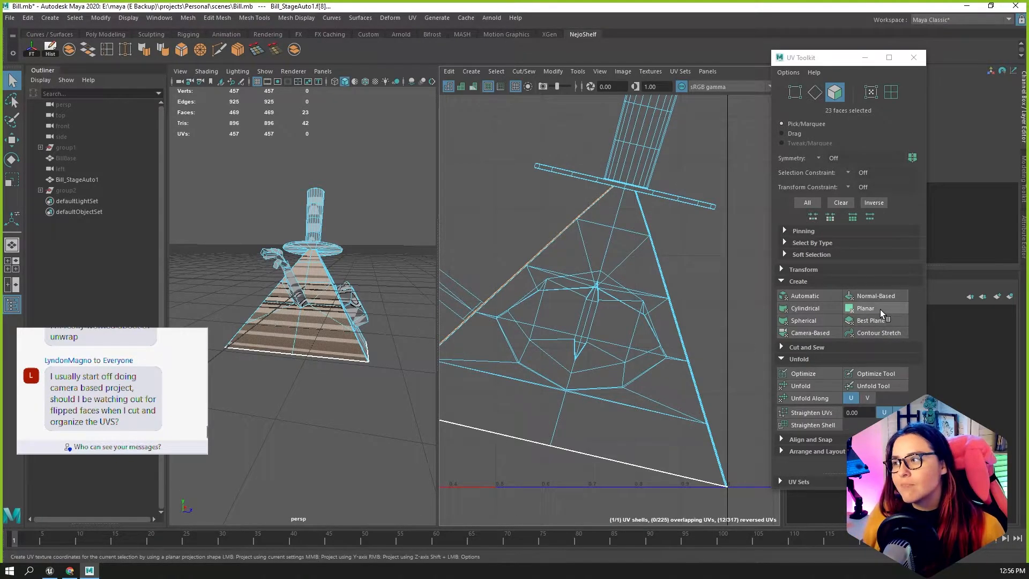
left_click(865, 308)
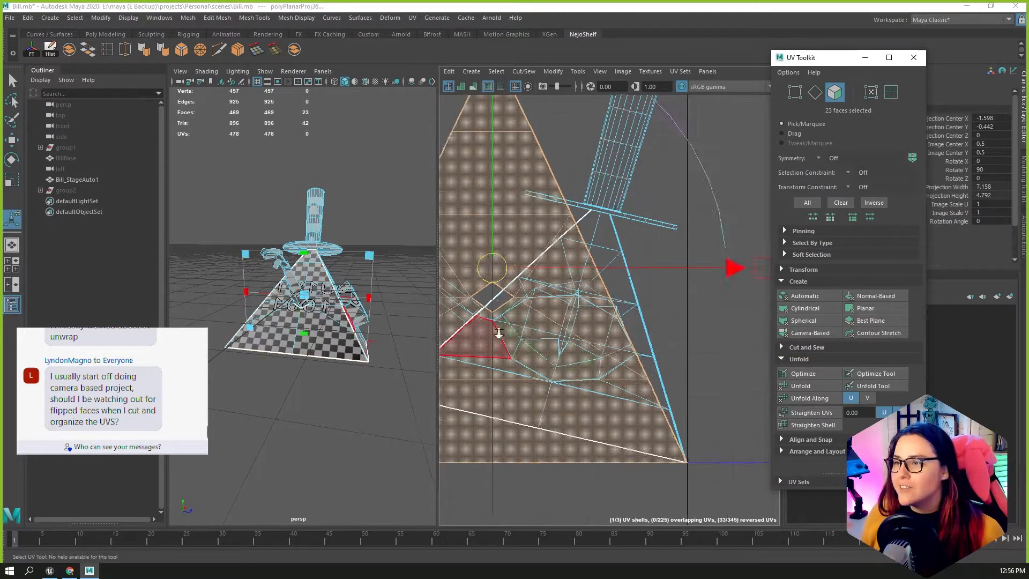
Try moving the new side shell sideways in the UV editor, and undo the move.
scroll(542, 318, "down", 3)
left_click_drag(596, 305, 652, 303)
key("ctrl+z")
key("ctrl+z")
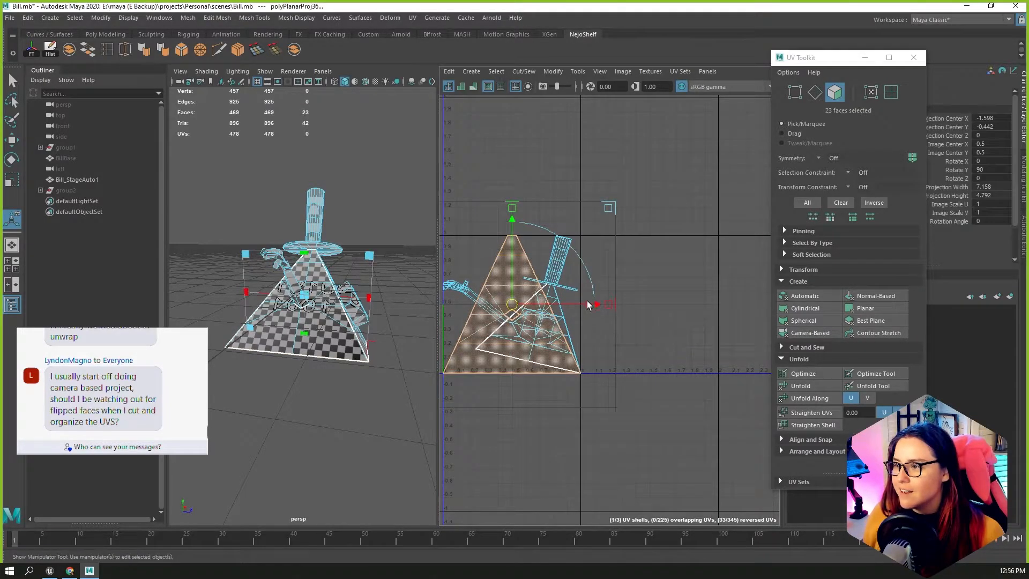
Move the newly projected side shell sideways, clear of the overlapping shells, and check its checker pattern on the model from several angles.
left_click_drag(573, 303, 716, 306)
key("ctrl+z")
scroll(279, 319, "up", 6)
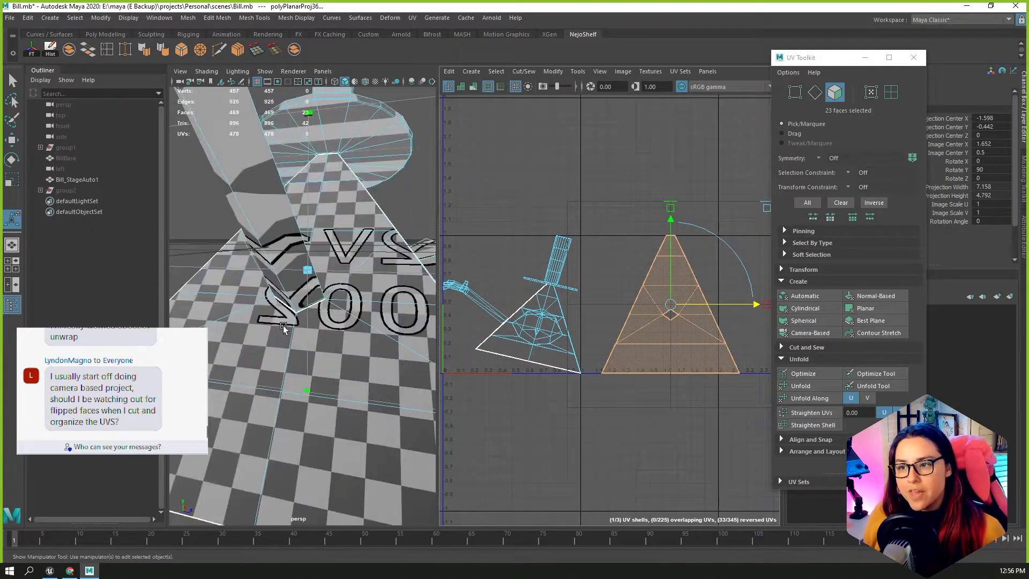
left_click_drag(278, 318, 239, 396, "alt")
left_click_drag(339, 345, 361, 342, "alt")
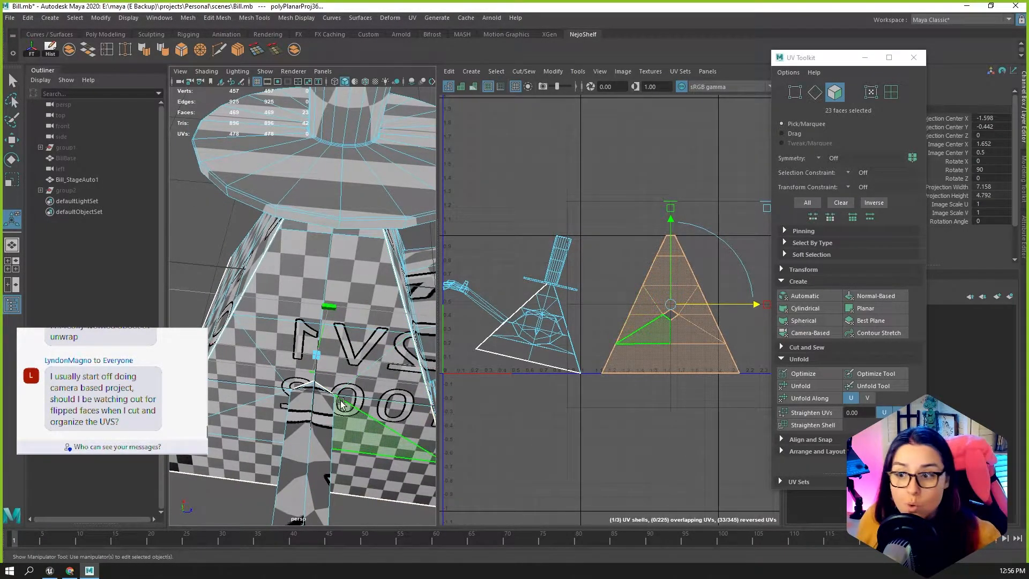
scroll(366, 402, "down", 5)
left_click_drag(356, 395, 180, 324, "alt")
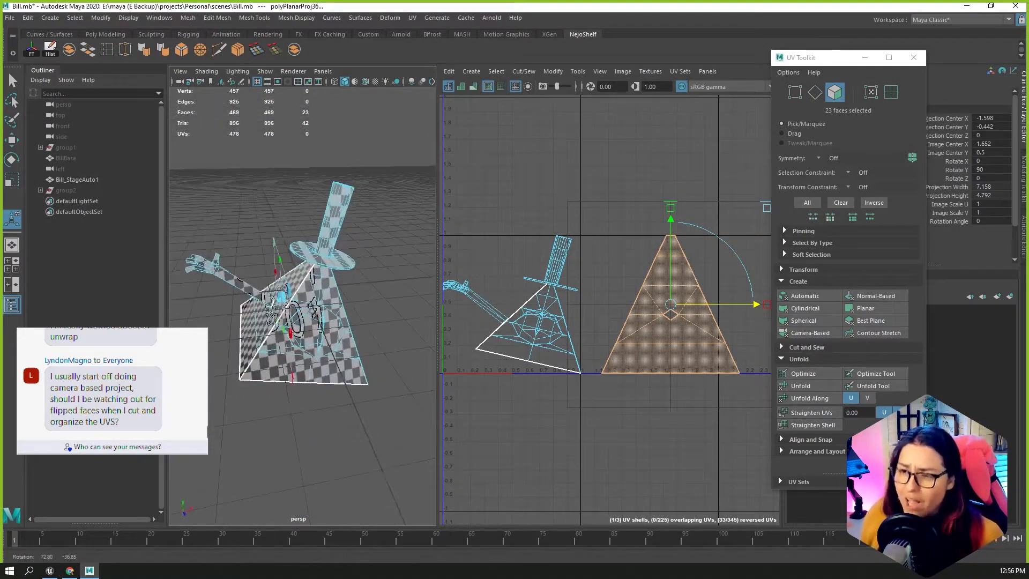
left_click_drag(227, 372, 264, 407, "alt")
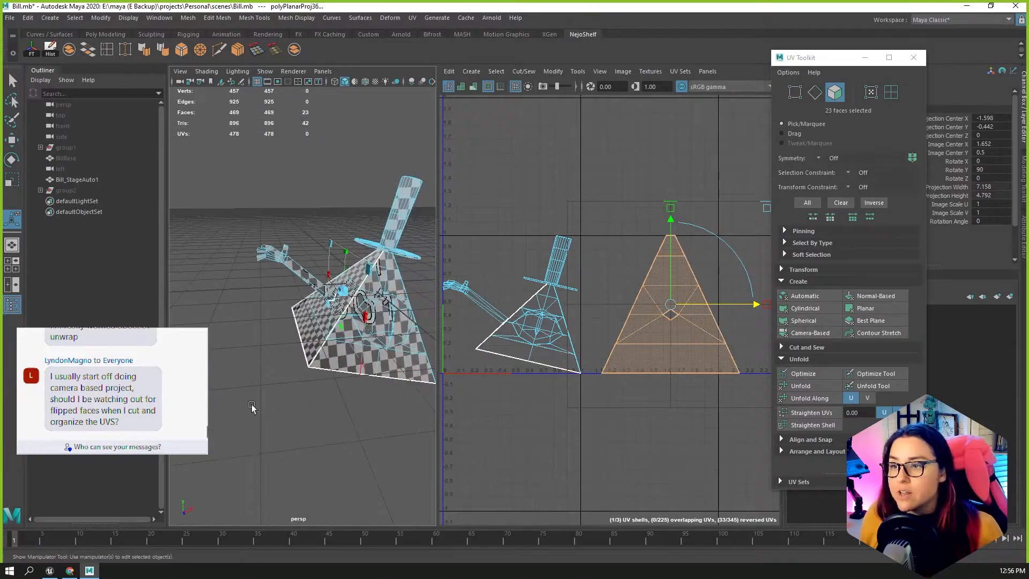
Reselect all 23 faces of the separated side shell in the UV editor, excluding faces of the neighbouring shell.
left_click(304, 317)
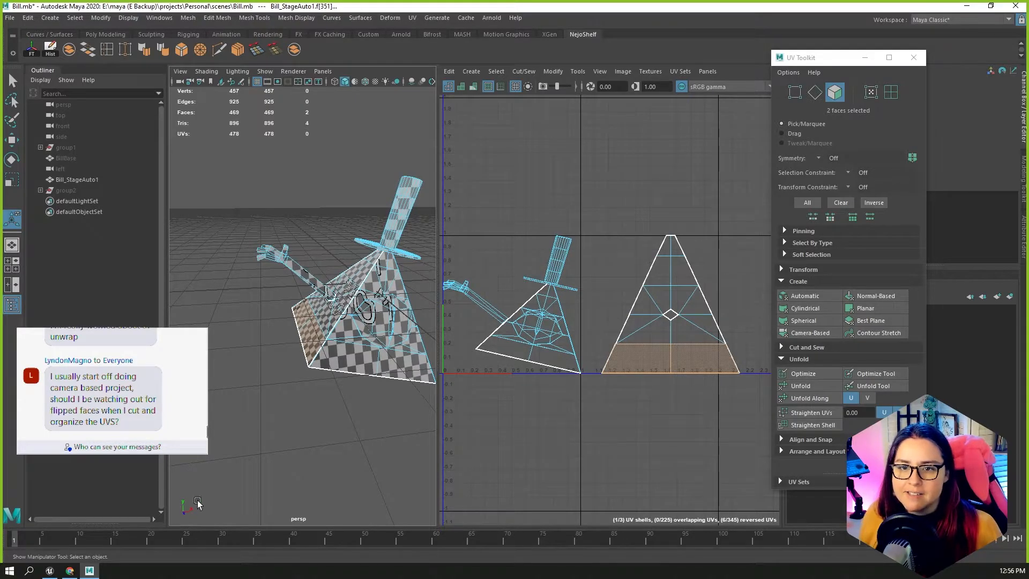
left_click_drag(646, 224, 739, 407)
left_click_drag(617, 203, 741, 400)
left_click_drag(584, 201, 756, 422)
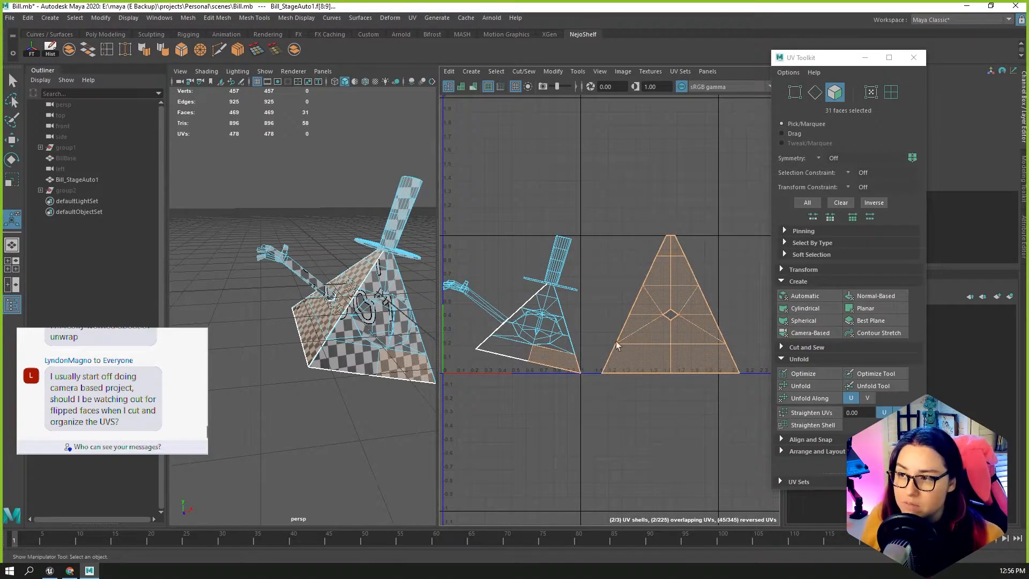
left_click_drag(628, 210, 766, 450)
left_click_drag(690, 315, 748, 434)
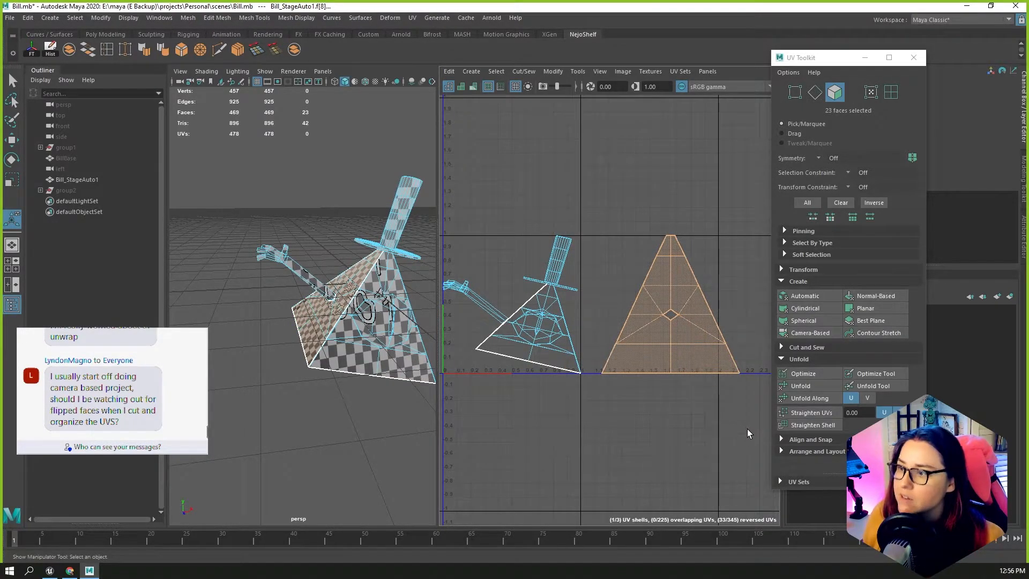
Flip the selected side shell along U and inspect the orientation of the checker numbers on the model.
scroll(649, 320, "up", 2)
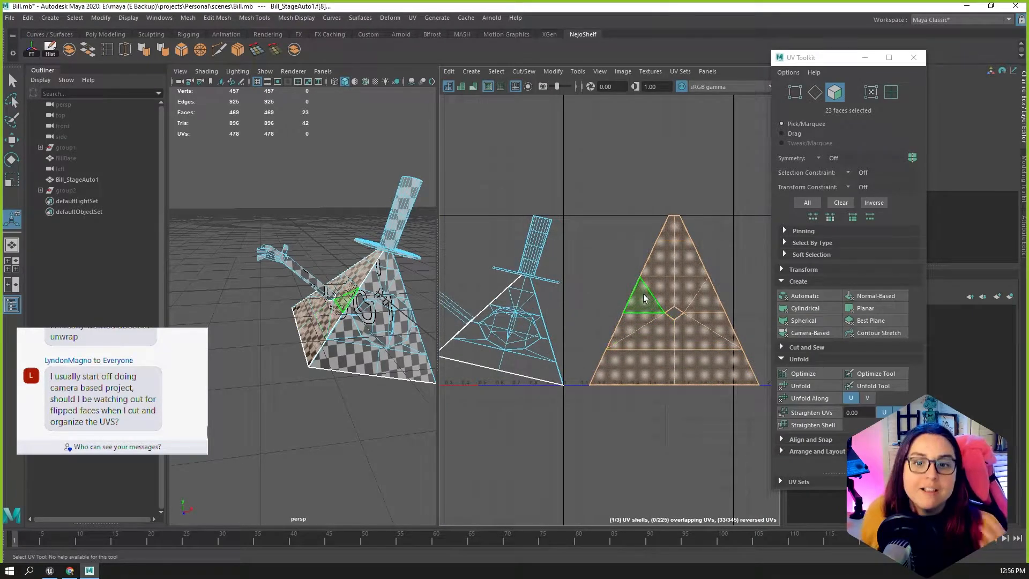
scroll(654, 292, "up", 2)
middle_click_drag(707, 314, 639, 274, "alt")
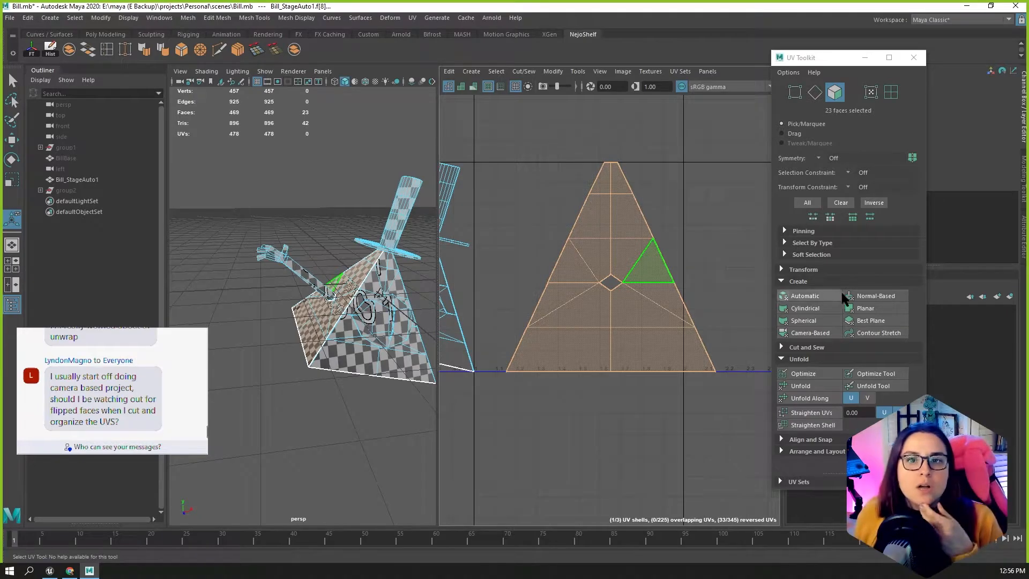
left_click(815, 267)
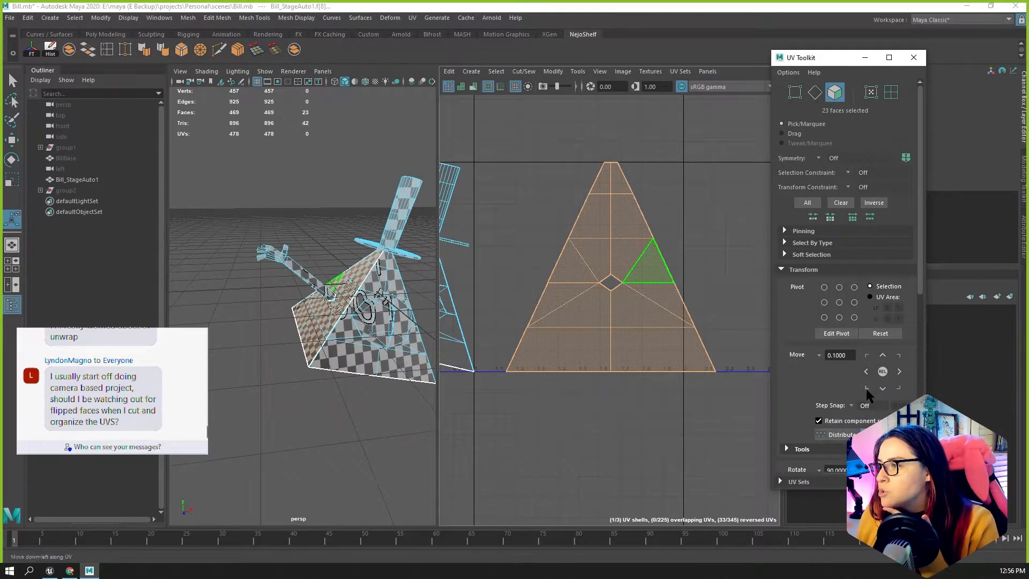
scroll(854, 375, "down", 3)
scroll(857, 373, "down", 4)
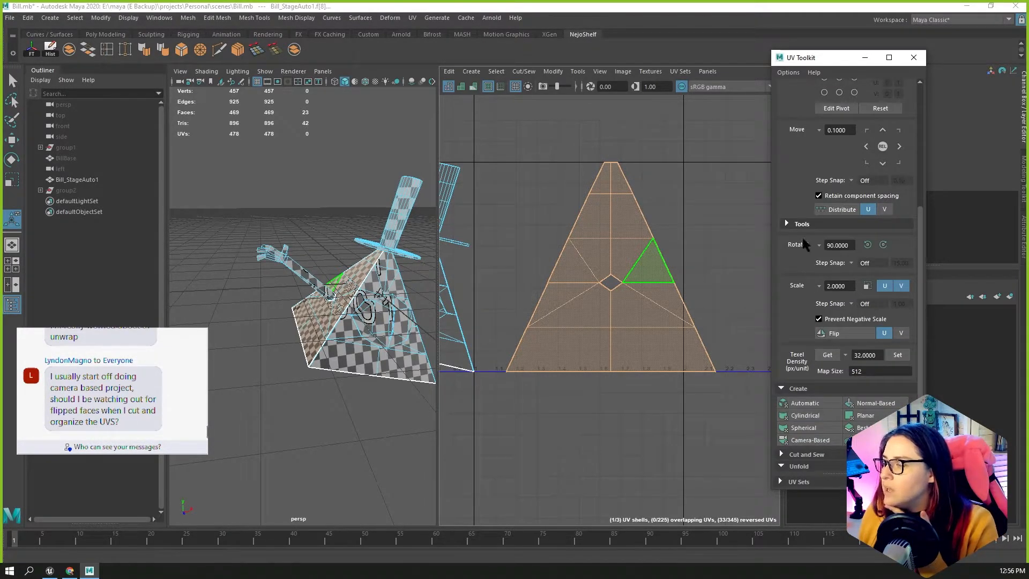
left_click(850, 330)
left_click(596, 363)
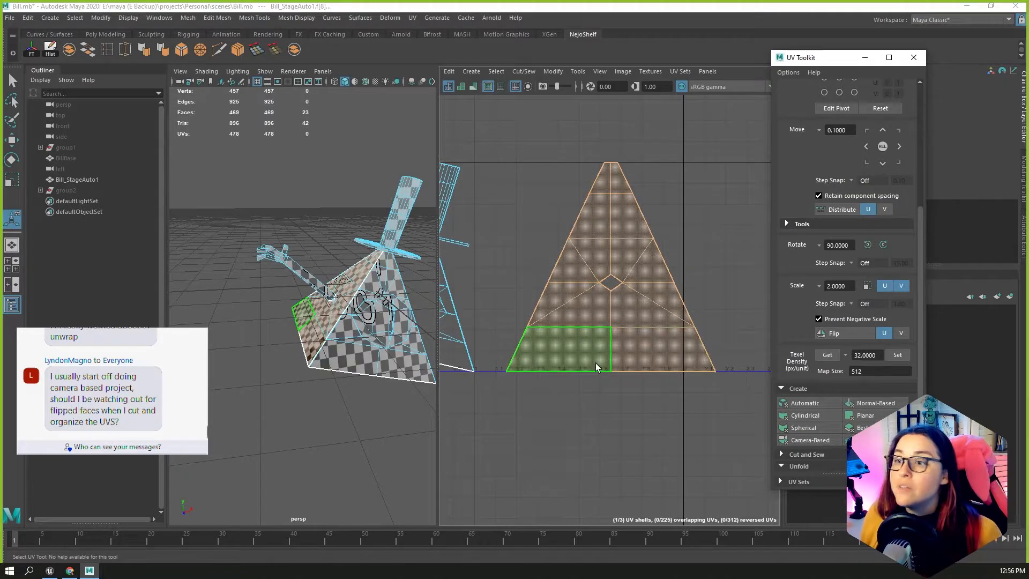
left_click_drag(300, 380, 295, 343, "alt")
scroll(294, 343, "up", 10)
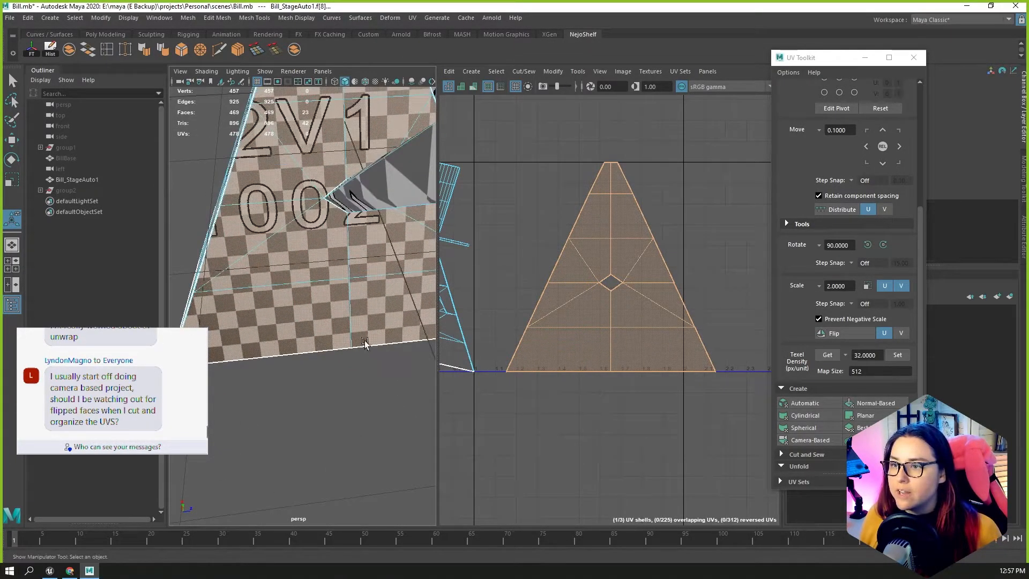
Move the flipped side shell up and away from the remaining overlapping shells in the UV editor.
key("w")
left_click_drag(677, 267, 639, 268)
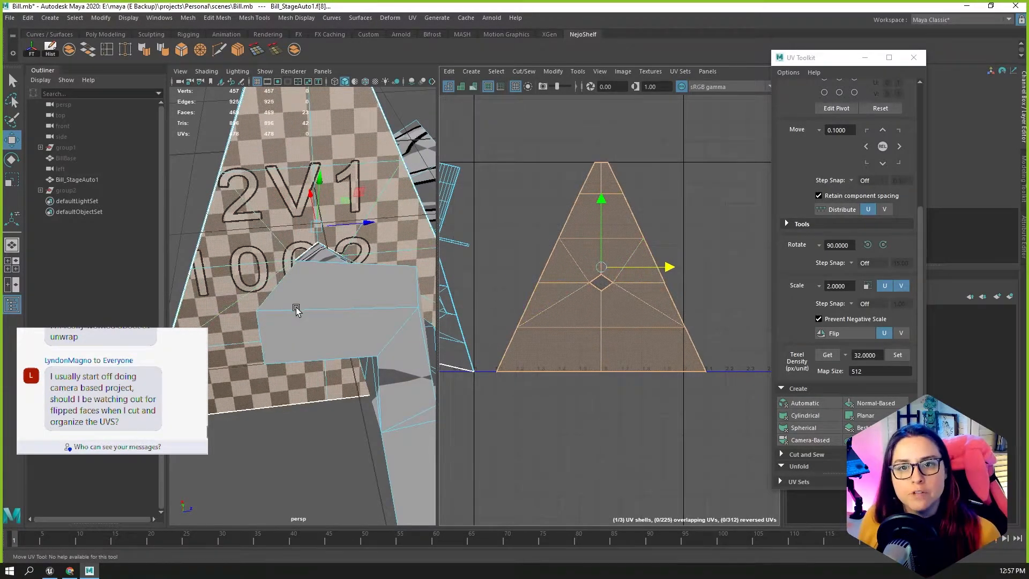
scroll(345, 292, "down", 4)
left_click_drag(342, 290, 290, 330, "alt")
middle_click_drag(627, 321, 798, 327, "alt")
double_click(609, 320)
left_click_drag(341, 346, 210, 346, "alt")
double_click(734, 327)
middle_click_drag(736, 327, 583, 330, "alt")
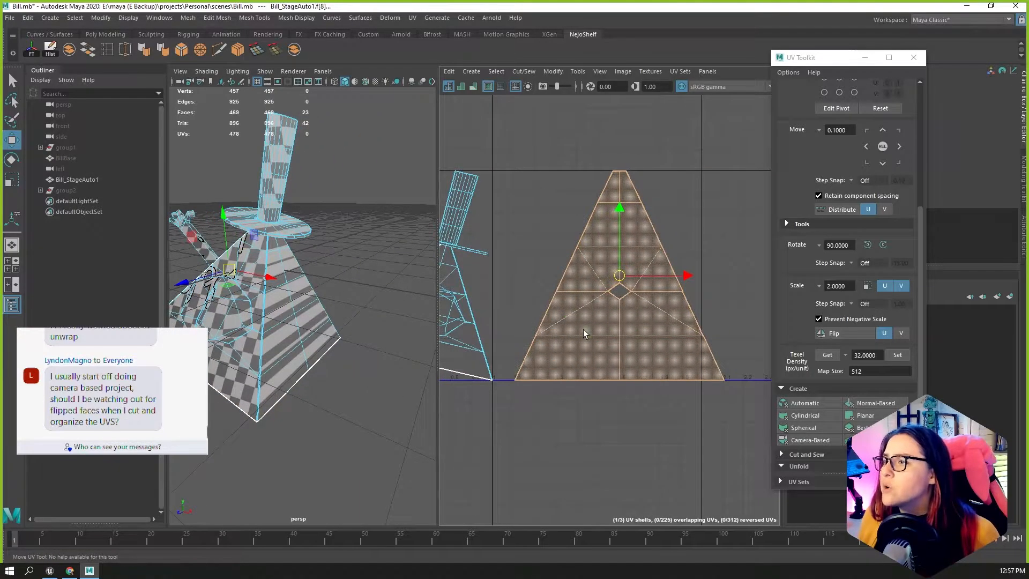
left_click_drag(614, 285, 636, 212)
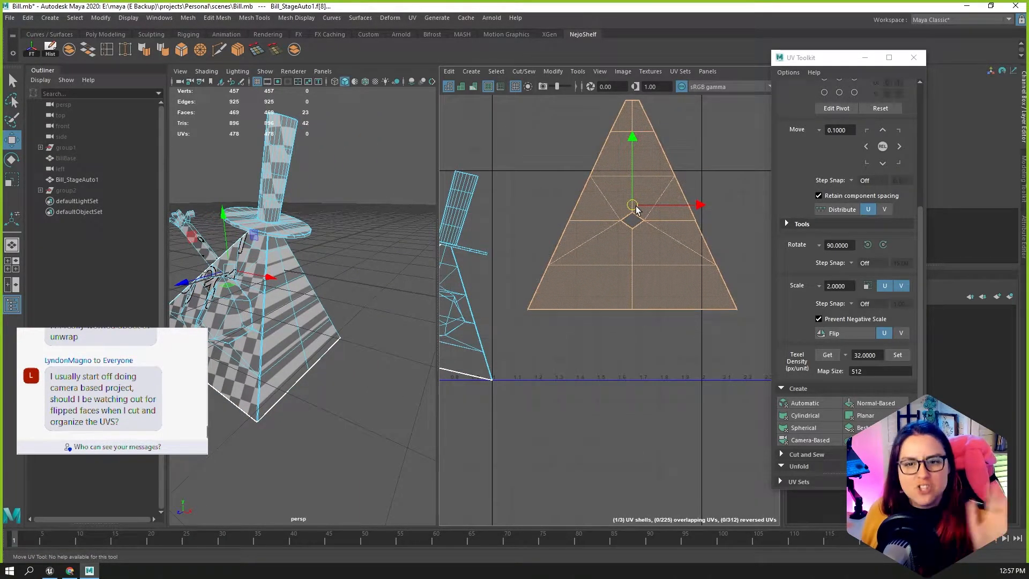
Select the 16-edge loop where the top of the body meets the hat brim and cut the UVs along it.
left_click_drag(262, 338, 345, 341, "alt")
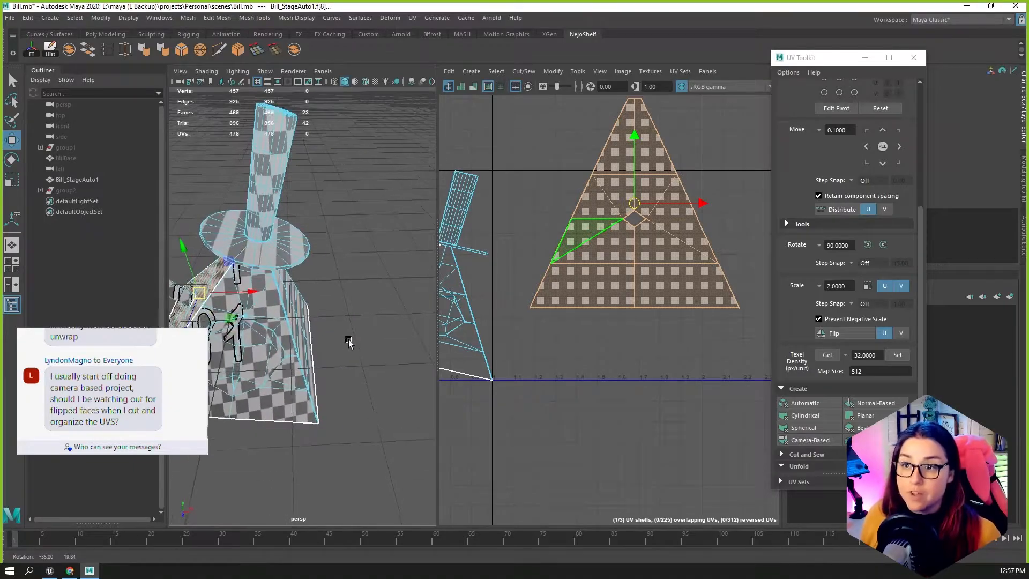
scroll(834, 127, "up", 7)
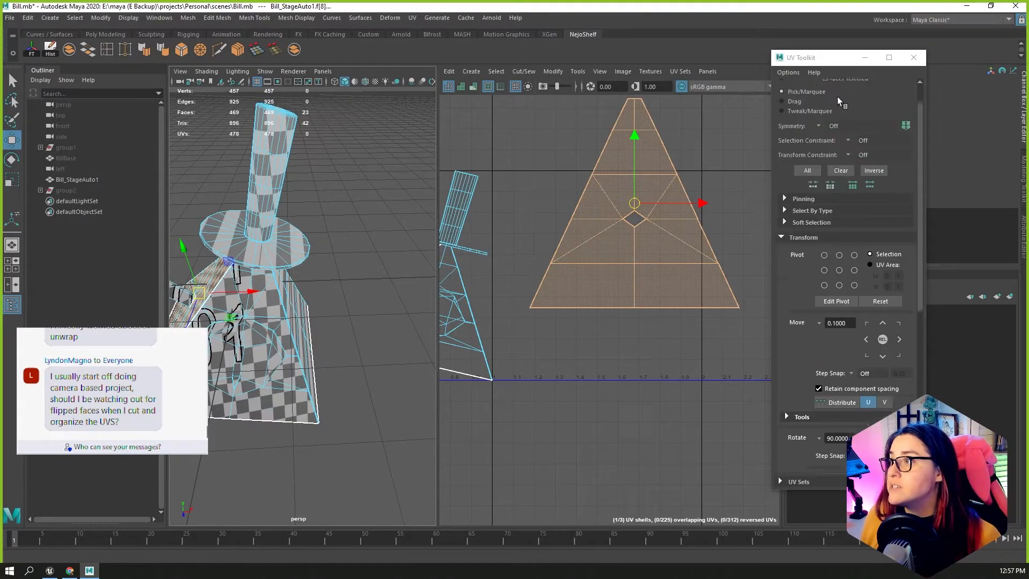
left_click(814, 92)
left_click_drag(269, 259, 295, 223, "alt")
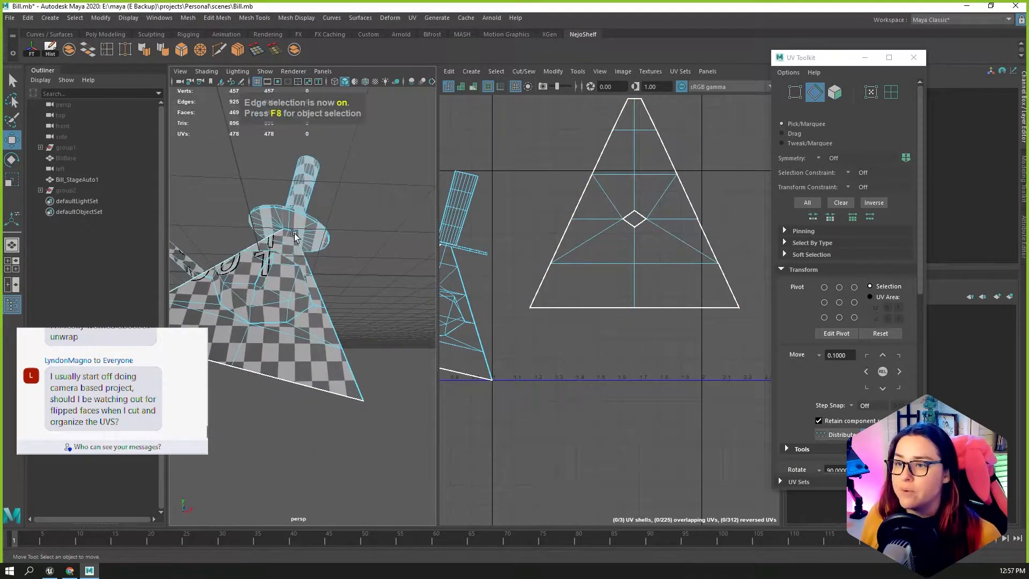
scroll(292, 179, "up", 5)
scroll(292, 177, "up", 3)
middle_click_drag(292, 177, 341, 366, "alt")
left_click_drag(341, 366, 347, 285, "alt")
scroll(295, 188, "up", 3)
scroll(298, 188, "up", 3)
left_click_drag(299, 188, 354, 207, "alt")
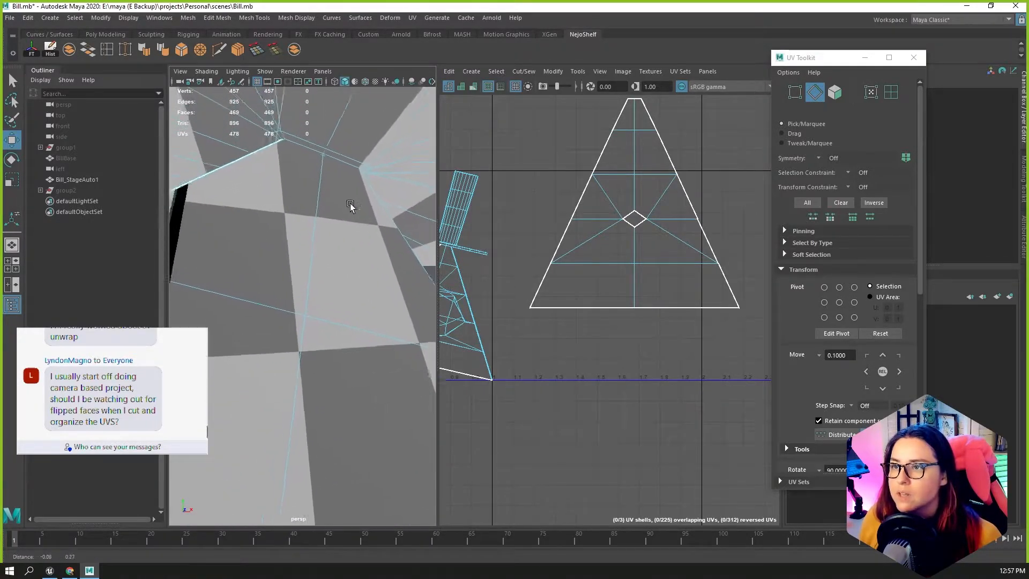
double_click(300, 145)
left_click_drag(233, 166, 739, 171, "alt")
key("f")
scroll(617, 268, "up", 6)
scroll(562, 223, "up", 5)
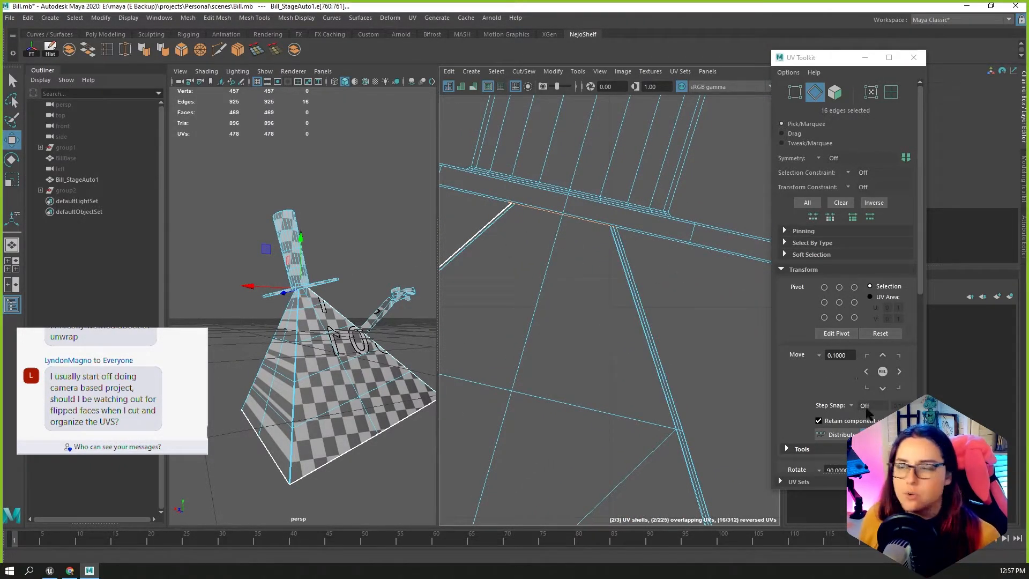
left_click(802, 269)
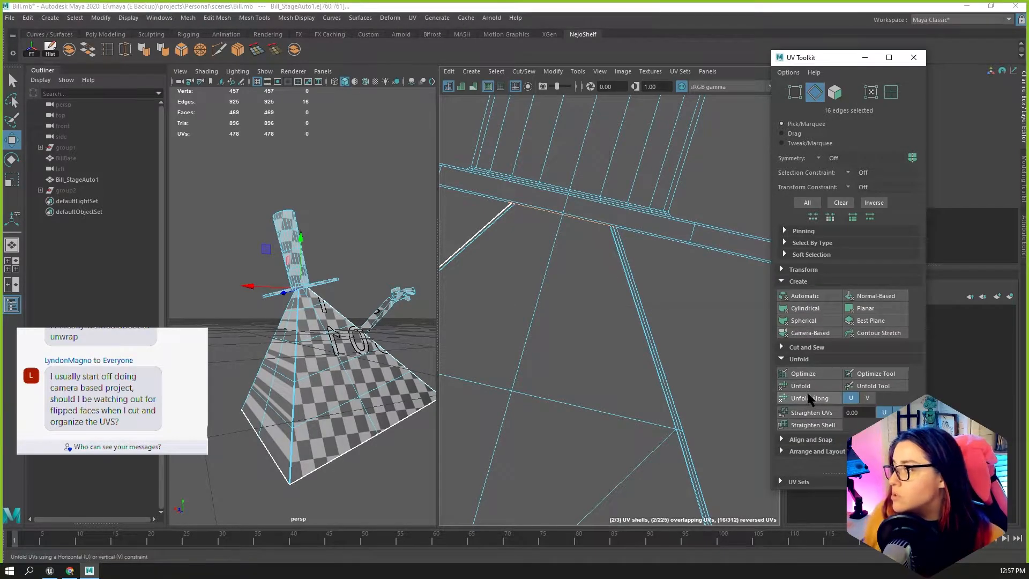
left_click(808, 348)
scroll(552, 410, "down", 1)
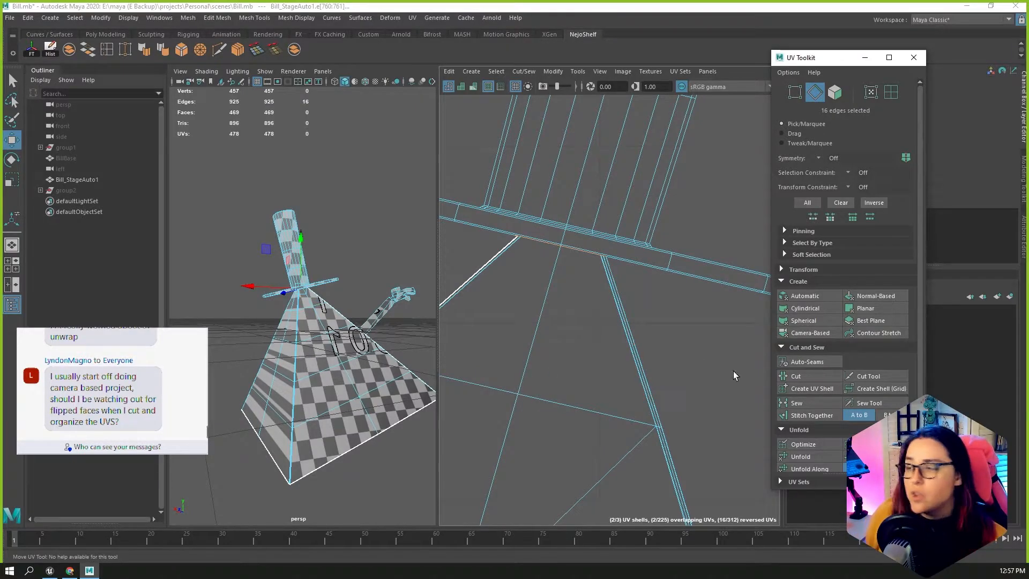
left_click(805, 380)
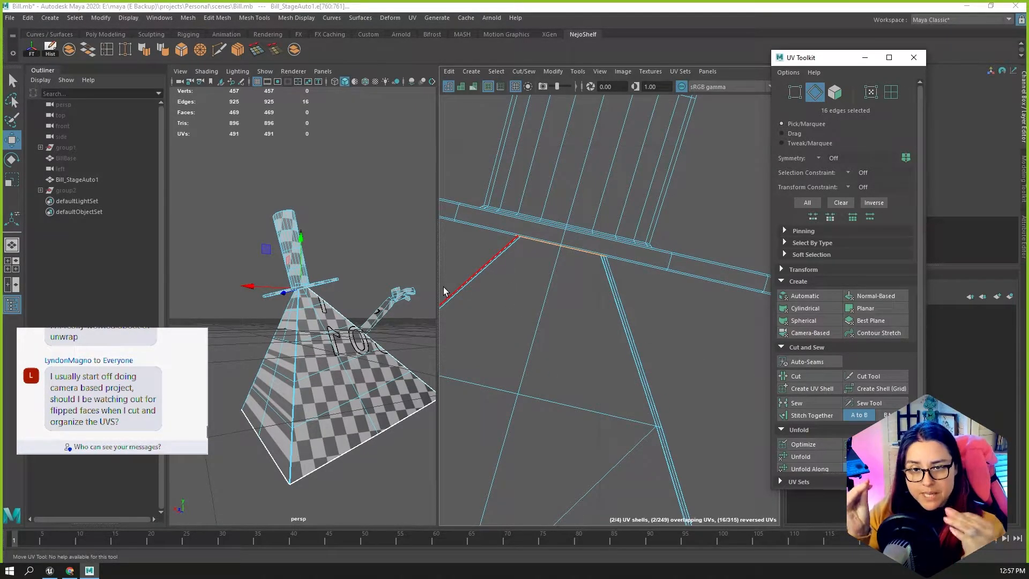
Select the five edges running down one bevelled corner of the striped side and cut the UVs along them.
left_click_drag(360, 303, 386, 310, "alt")
right_click_drag(386, 310, 432, 284, "alt")
left_click_drag(275, 286, 292, 285, "alt")
right_click_drag(293, 285, 370, 281, "alt")
left_click_drag(331, 278, 326, 306, "alt")
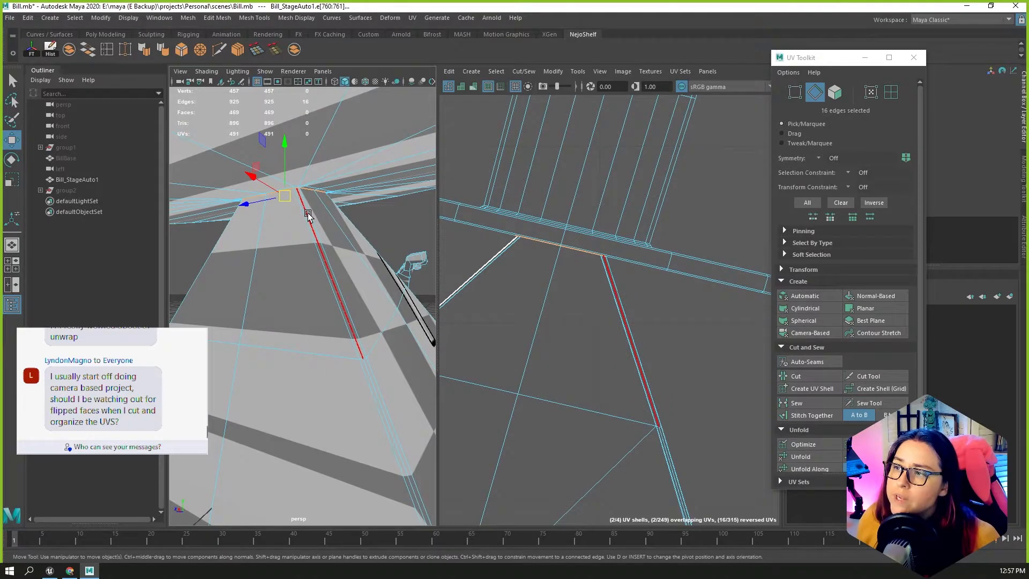
left_click(313, 231)
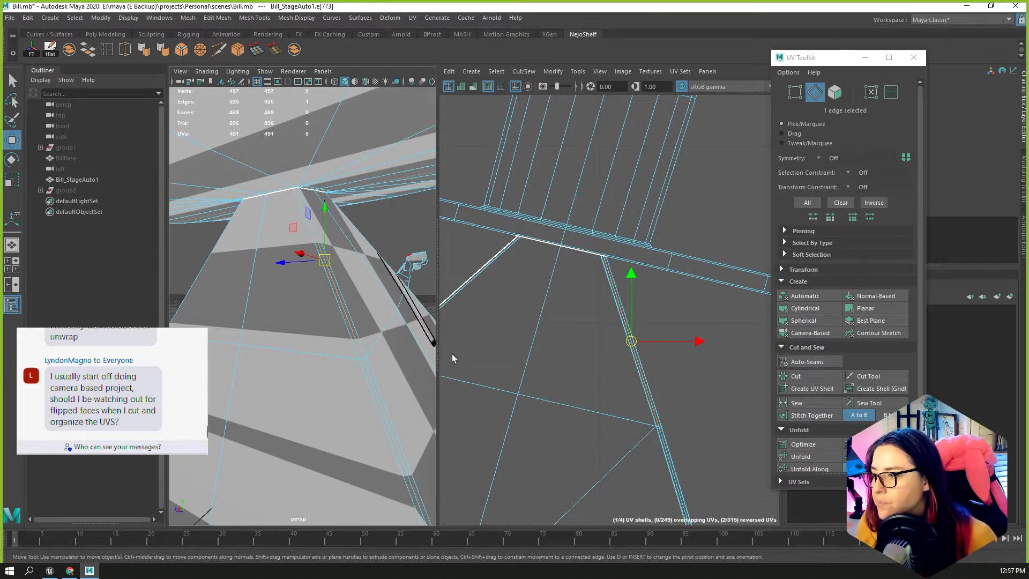
left_click(397, 423, "shift")
middle_click_drag(398, 423, 378, 379, "alt")
left_click_drag(378, 377, 368, 358, "alt")
left_click(366, 405, "shift")
left_click_drag(391, 420, 372, 252, "alt")
left_click(310, 284, "shift")
left_click(343, 285, "shift")
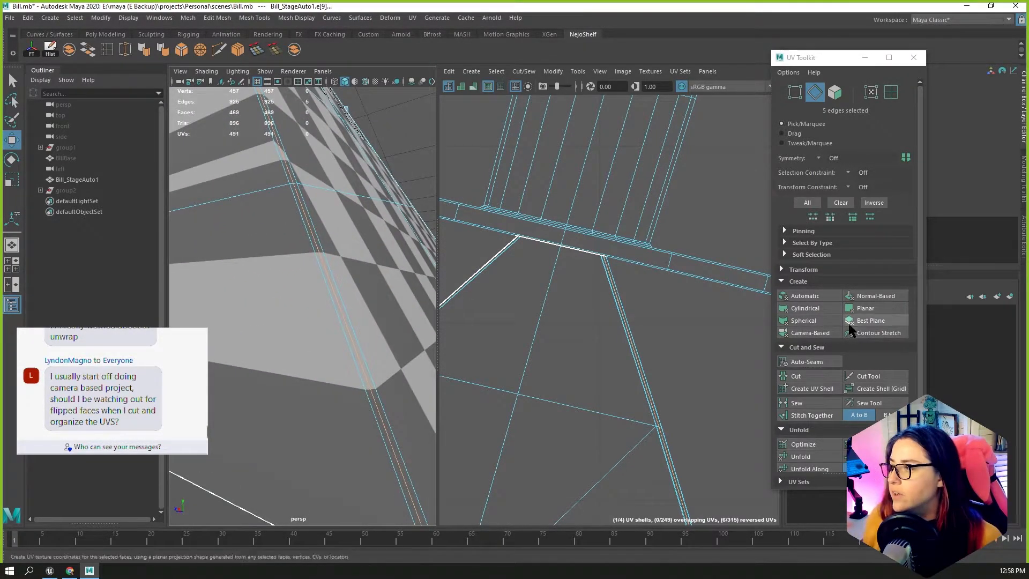
left_click(798, 377)
Add the edges along the striped side's opposite bevelled corner to the selection and cut the UVs along all 10 edges.
scroll(282, 341, "down", 8)
left_click_drag(282, 341, 500, 342, "alt")
scroll(333, 358, "up", 5)
left_click_drag(224, 320, 358, 328, "alt")
left_click(381, 271, "shift")
left_click_drag(398, 252, 395, 293, "alt")
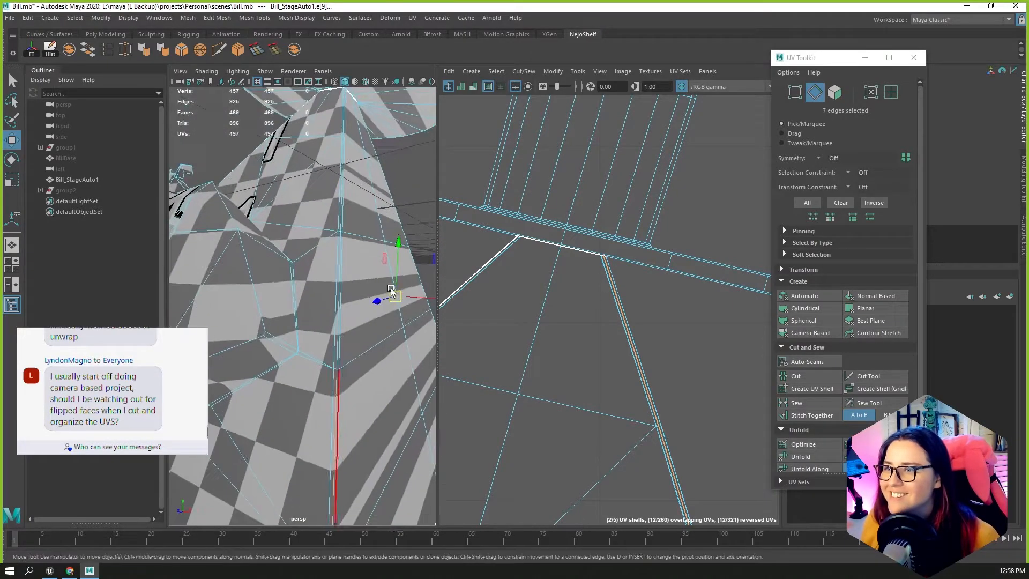
left_click(337, 294, "shift")
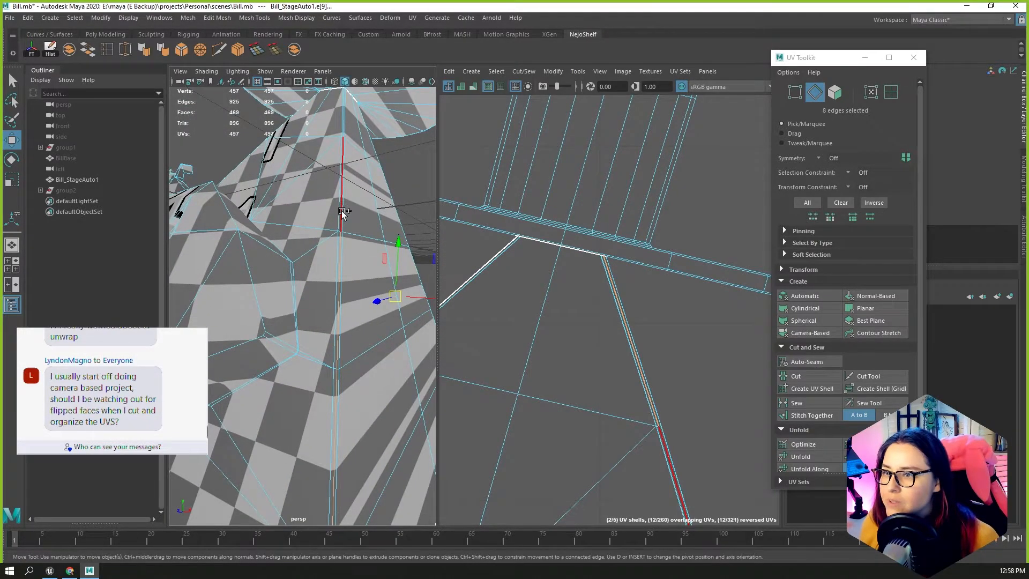
left_click(343, 129, "shift")
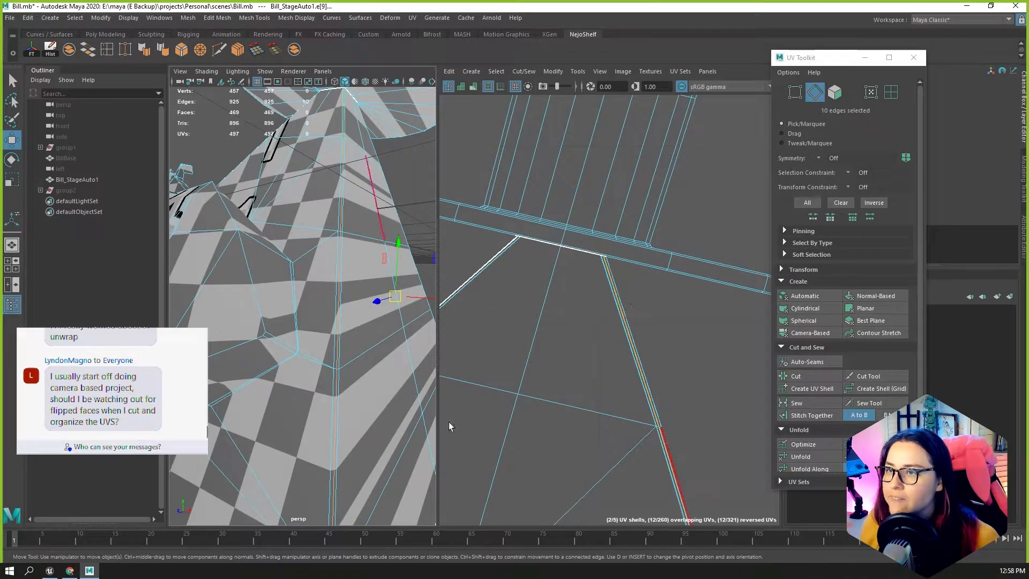
left_click(796, 375)
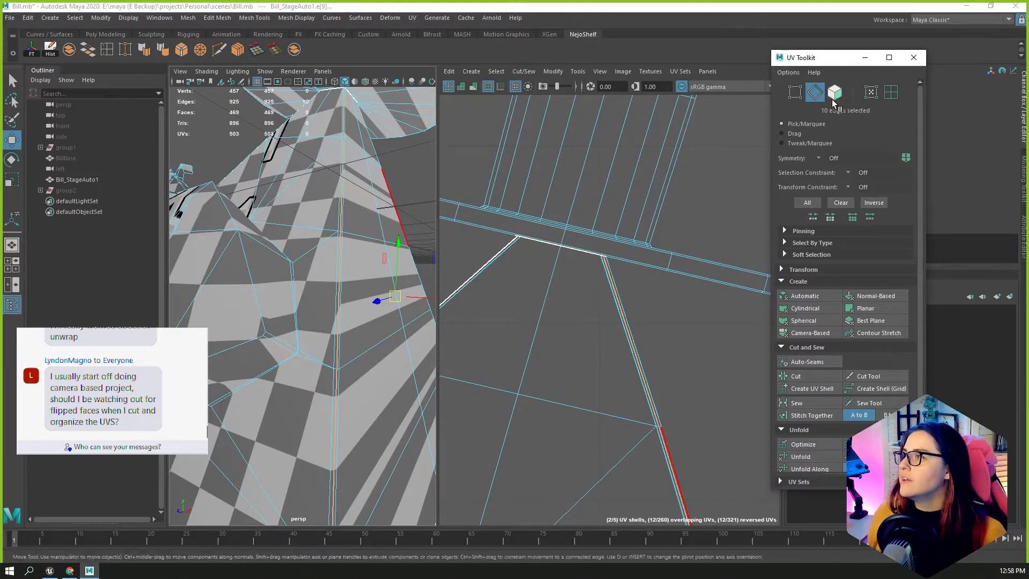
Select the 20-face body side shell and move it upward, clear of the hat and arm UVs.
left_click(834, 92)
left_click(516, 349)
scroll(516, 351, "down", 4)
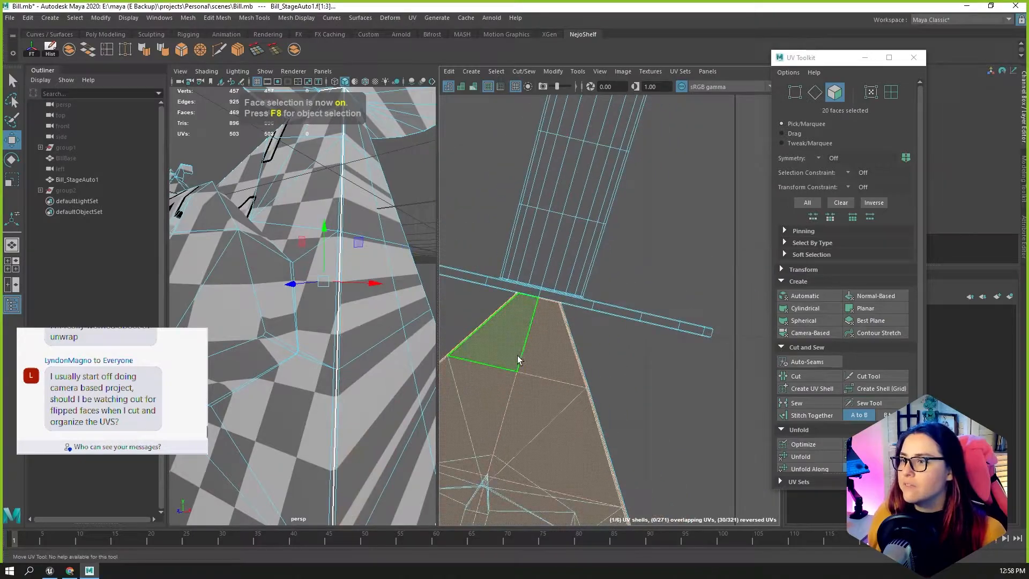
scroll(343, 334, "down", 5)
scroll(514, 380, "down", 8)
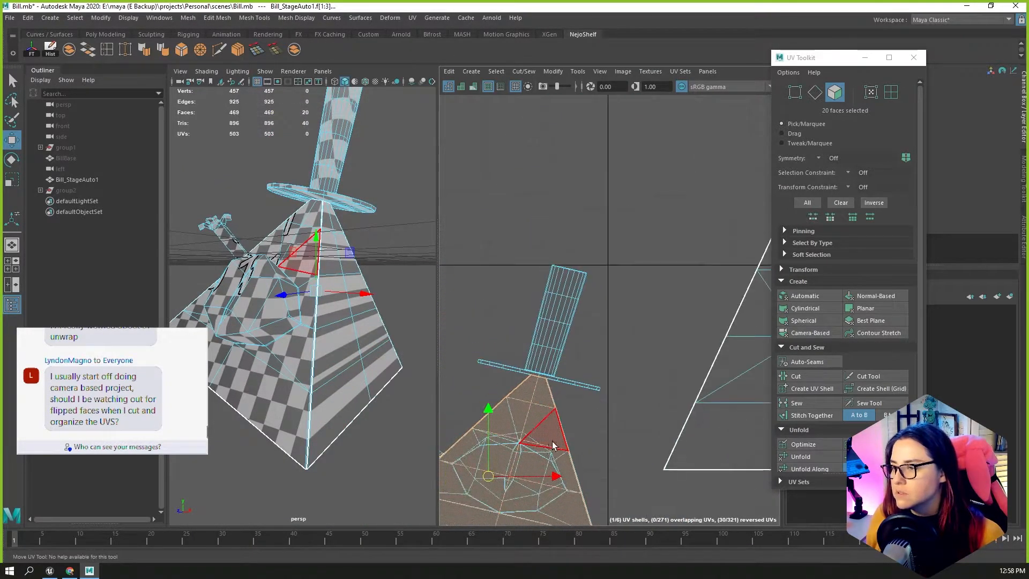
left_click_drag(527, 470, 529, 288)
Select the 72-face front shell containing the eye and move it away from the hat and arm UVs.
double_click(535, 471)
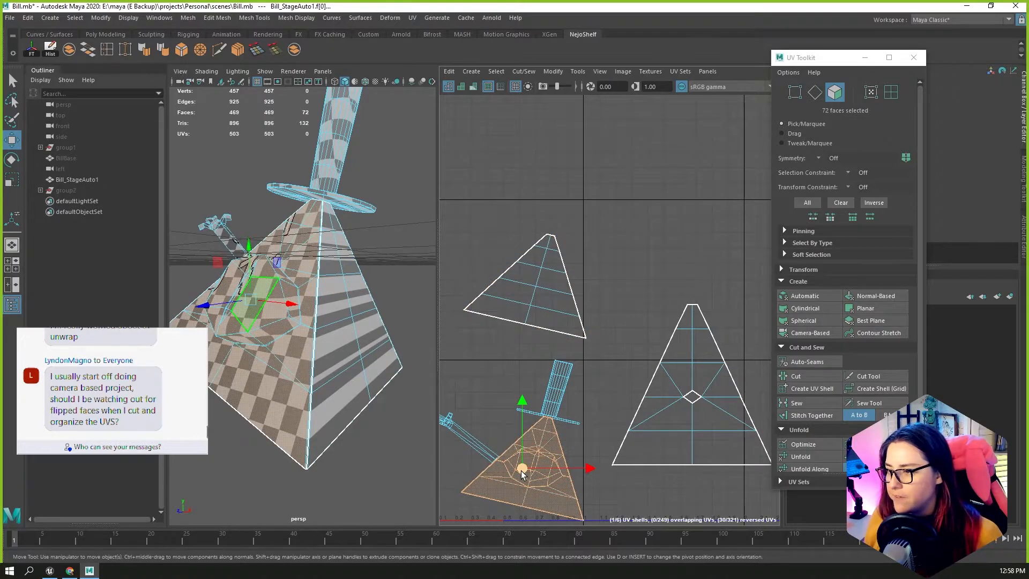
left_click_drag(523, 474, 624, 202)
scroll(530, 428, "up", 5)
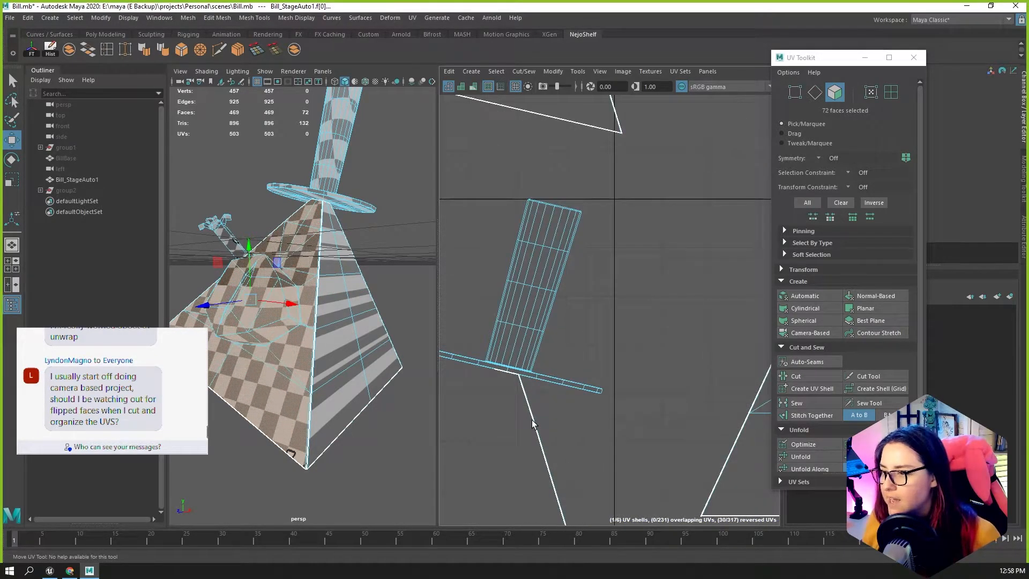
Select the remaining 20-face body side shell, seen edge-on below the hat UVs, and move it down clear of them.
double_click(533, 420)
double_click(534, 421)
scroll(535, 421, "down", 4)
left_click_drag(318, 293, 233, 285, "alt")
scroll(539, 364, "down", 3)
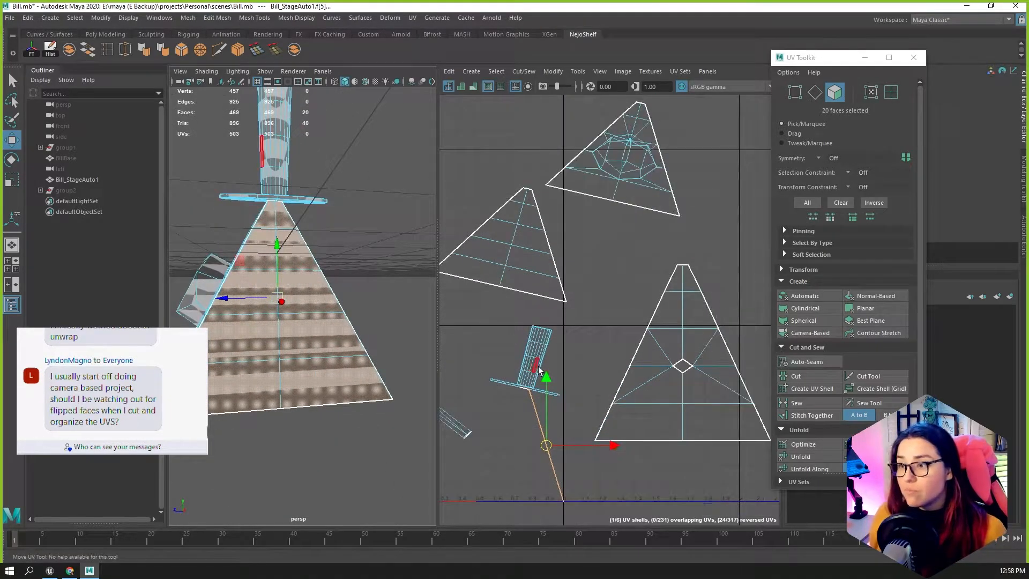
middle_click_drag(594, 440, 598, 340, "alt")
left_click_drag(550, 343, 520, 399)
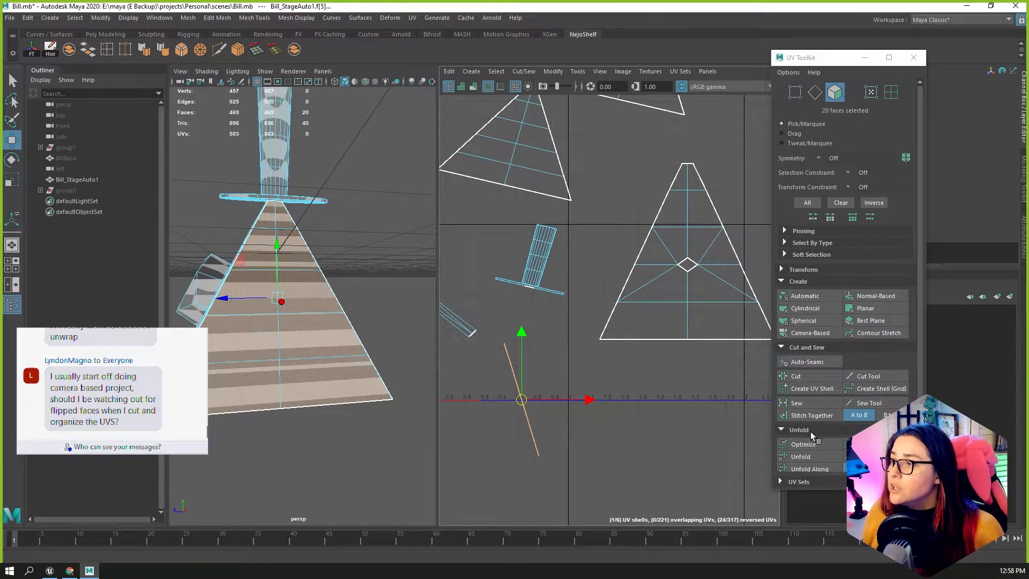
Unfold the edge-on body side shell and scale the resulting triangle up uniformly.
scroll(811, 430, "down", 2)
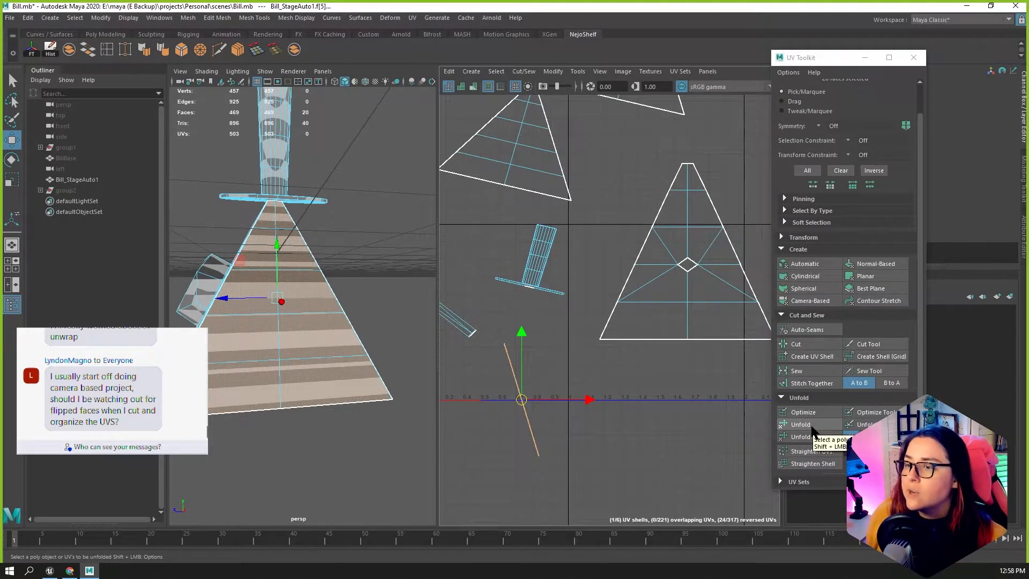
left_click(811, 430)
scroll(496, 432, "up", 12)
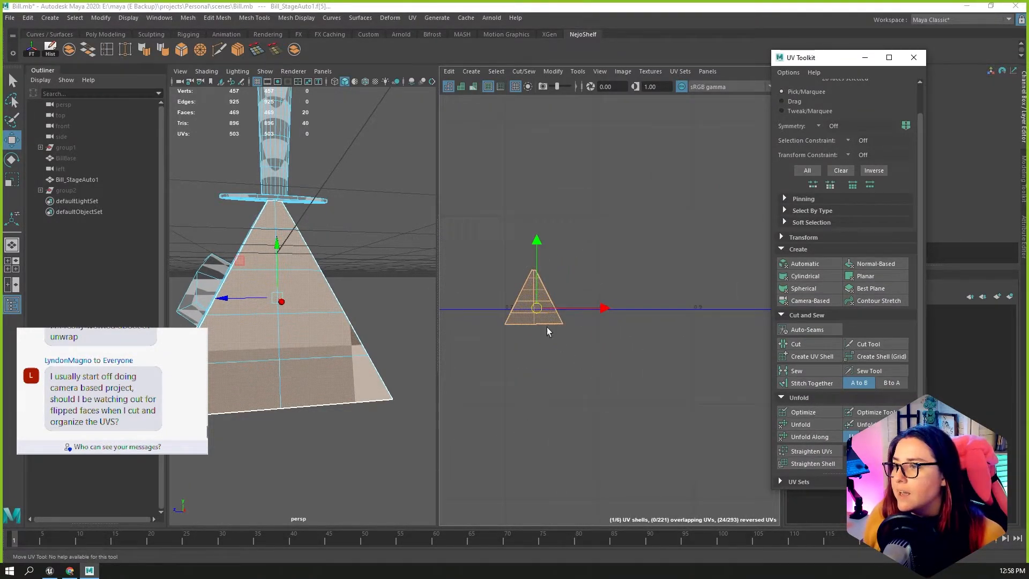
scroll(568, 308, "down", 1)
scroll(568, 303, "down", 5)
key("r")
left_click_drag(568, 306, 605, 290)
left_click_drag(895, 195, 1027, 153)
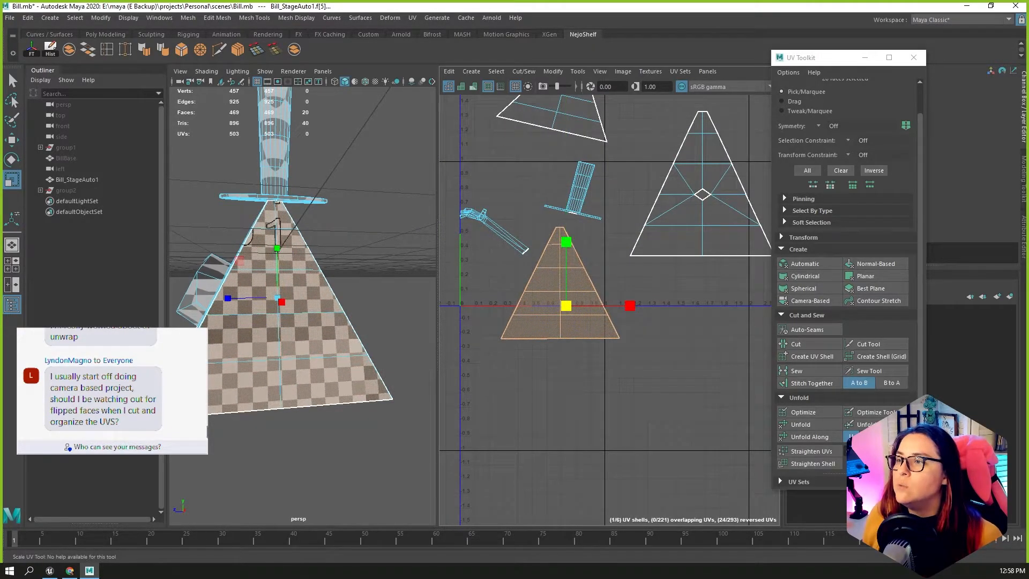
Unfold the enlarged body side shell once more.
scroll(620, 379, "up", 5)
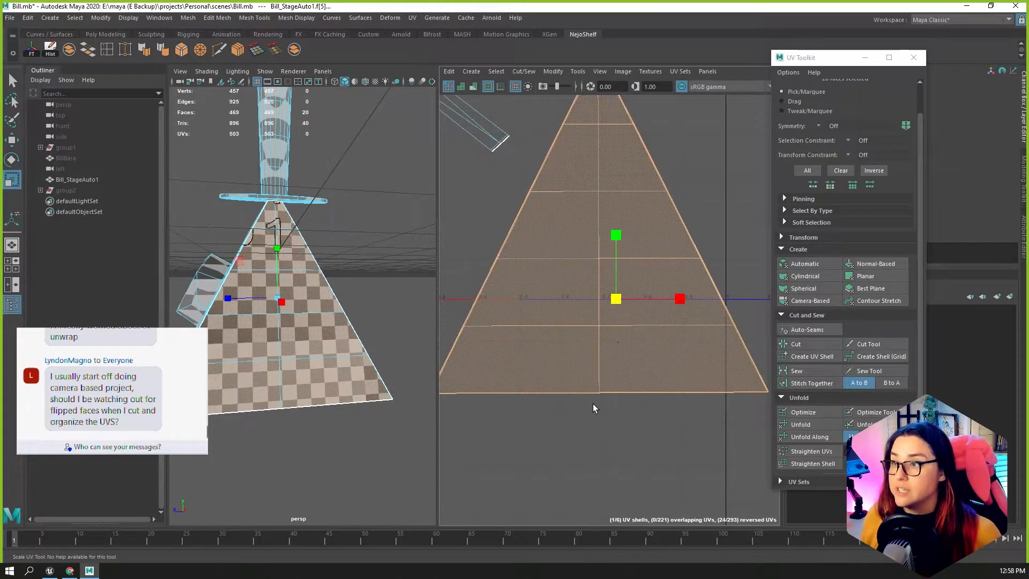
left_click(813, 425)
scroll(635, 421, "down", 6)
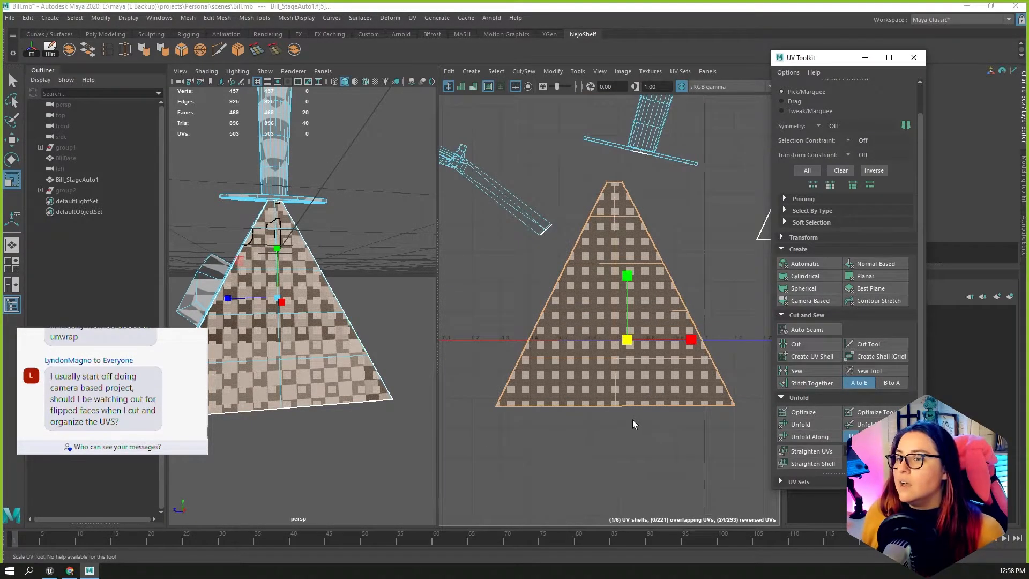
Apply a planar projection to the 20 body side faces and move the new shell beyond the other body shells.
scroll(887, 269, "up", 2)
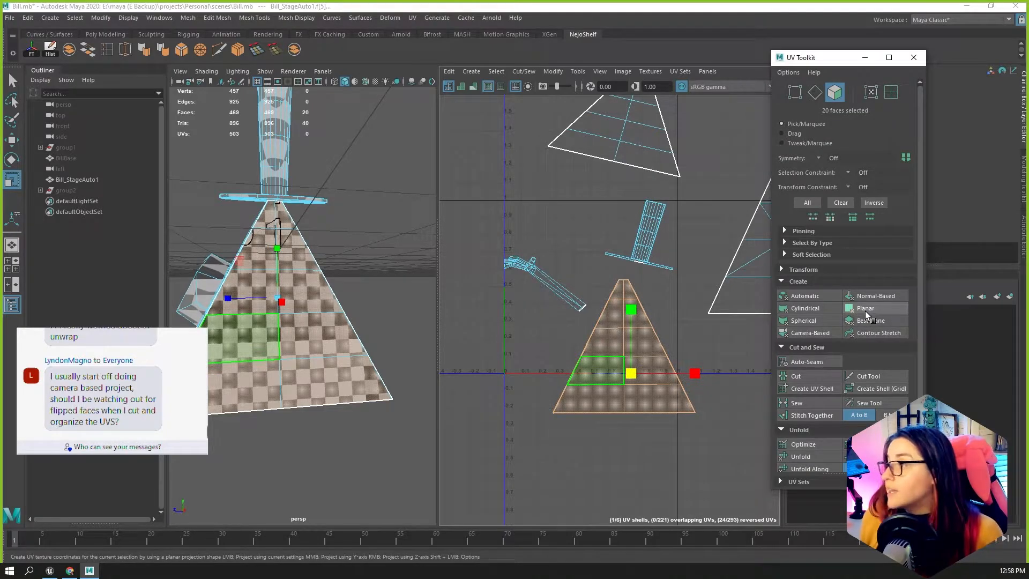
left_click(864, 308)
scroll(576, 298, "down", 3)
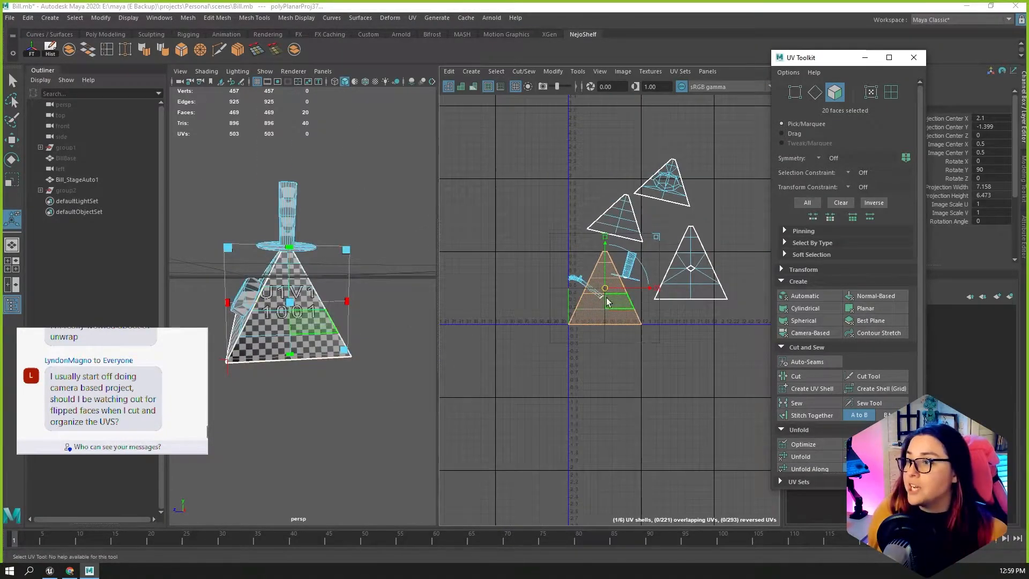
left_click_drag(605, 290, 768, 267)
scroll(551, 287, "up", 4)
middle_click_drag(551, 287, 629, 302, "alt")
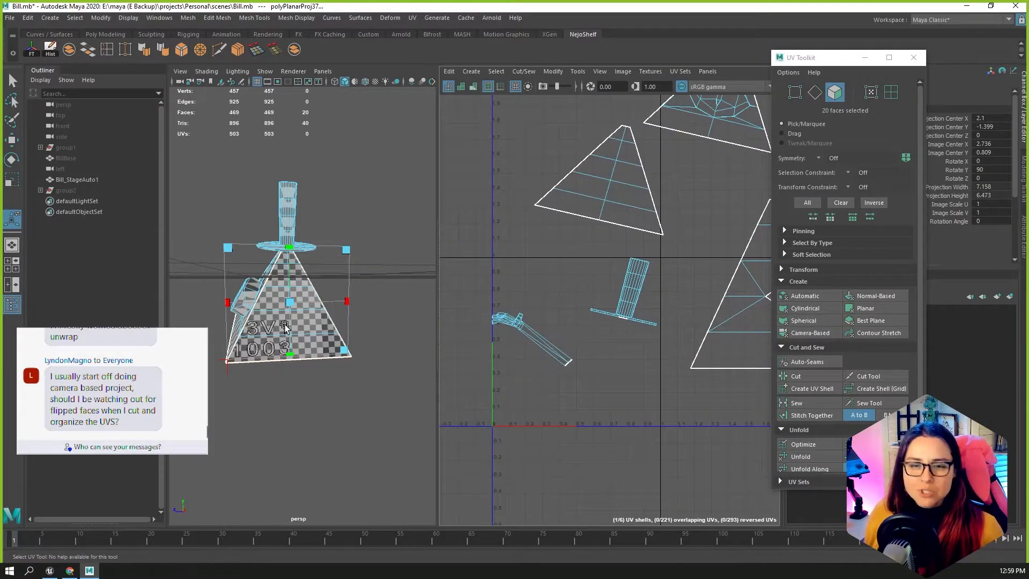
scroll(676, 291, "down", 4)
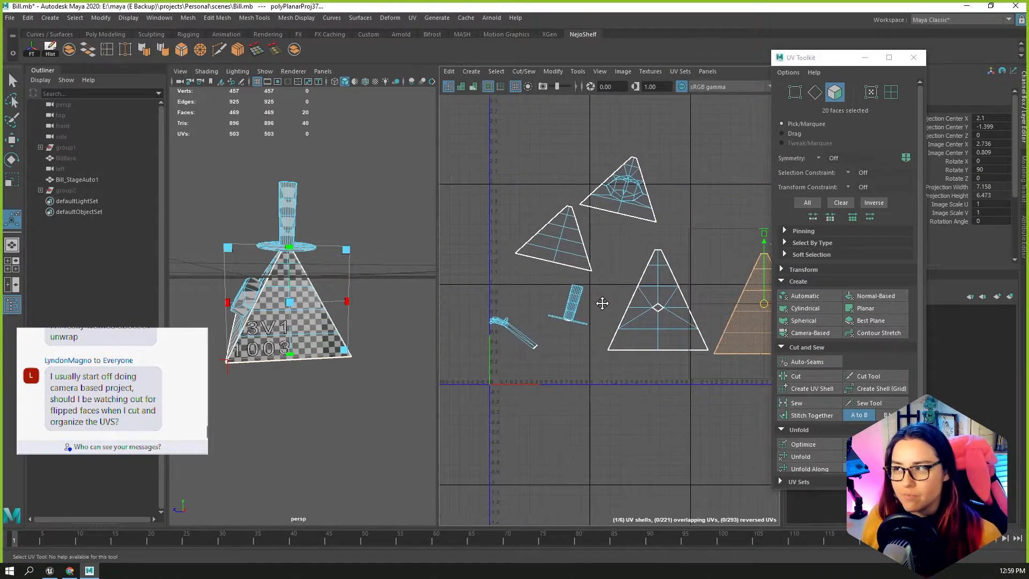
scroll(604, 296, "up", 5)
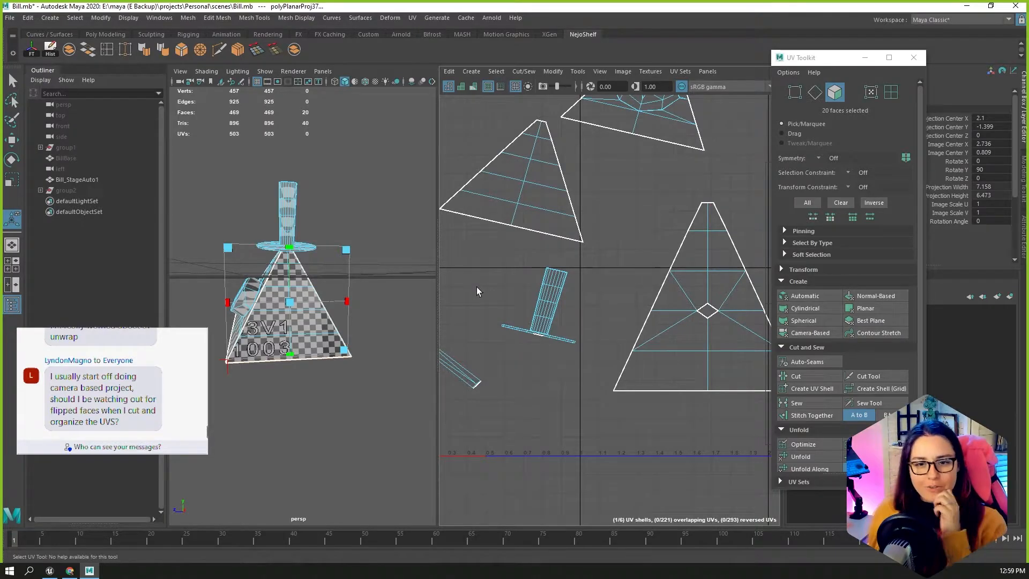
Select the 72-face front shell containing the eye and optimize its UVs.
left_click_drag(284, 292, 455, 375, "alt")
scroll(338, 345, "up", 8)
scroll(289, 370, "down", 8)
scroll(617, 328, "down", 3)
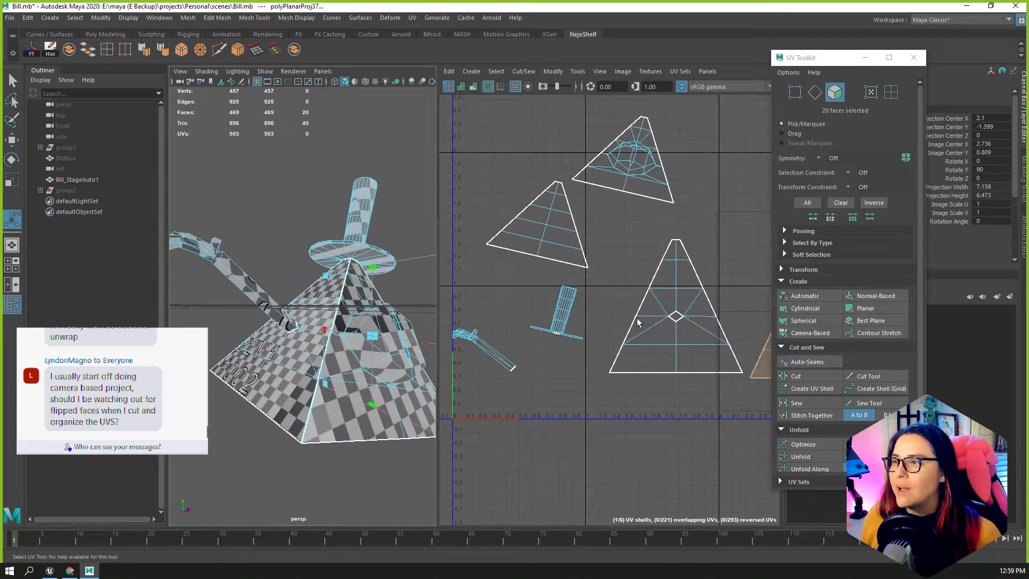
double_click(642, 157)
middle_click_drag(644, 219, 526, 257, "alt")
left_click_drag(361, 351, 260, 376, "alt")
scroll(525, 156, "up", 3)
middle_click_drag(490, 161, 572, 211, "alt")
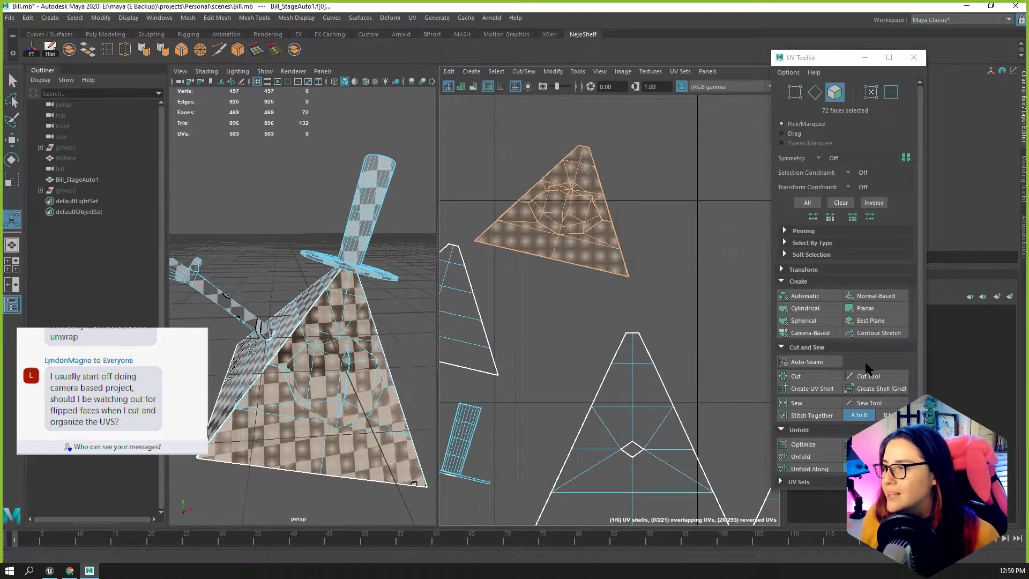
left_click(814, 445)
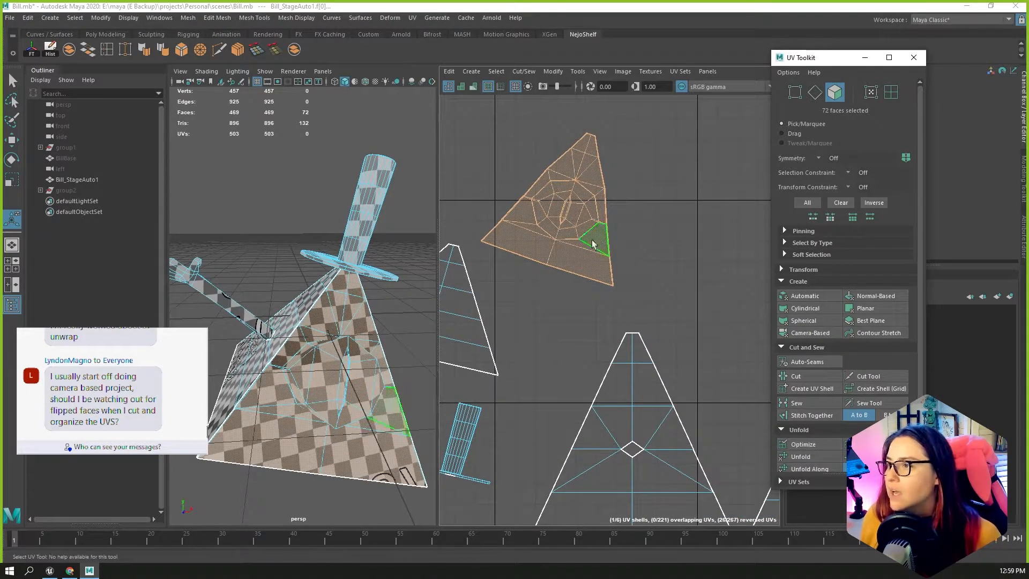
left_click_drag(331, 381, 364, 331, "alt")
scroll(320, 372, "up", 4)
left_click_drag(396, 394, 309, 348, "alt")
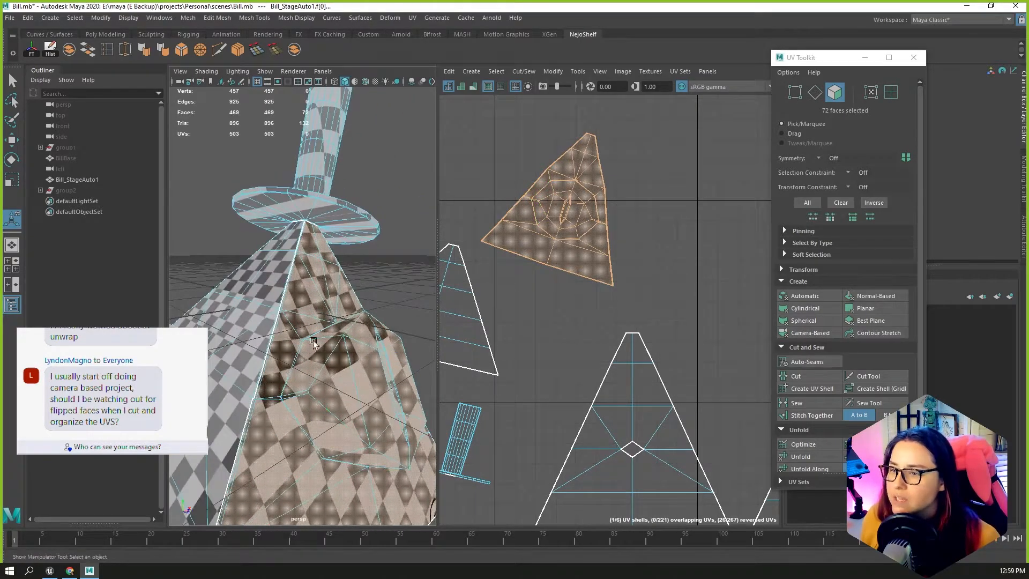
Rotate the front shell until the triangle with the eye stands upright, and clear the selection.
scroll(638, 177, "up", 5)
middle_click_drag(532, 252, 677, 239, "alt")
key("e")
left_click_drag(653, 172, 628, 173)
left_click_drag(280, 429, 329, 344, "alt")
left_click(415, 285)
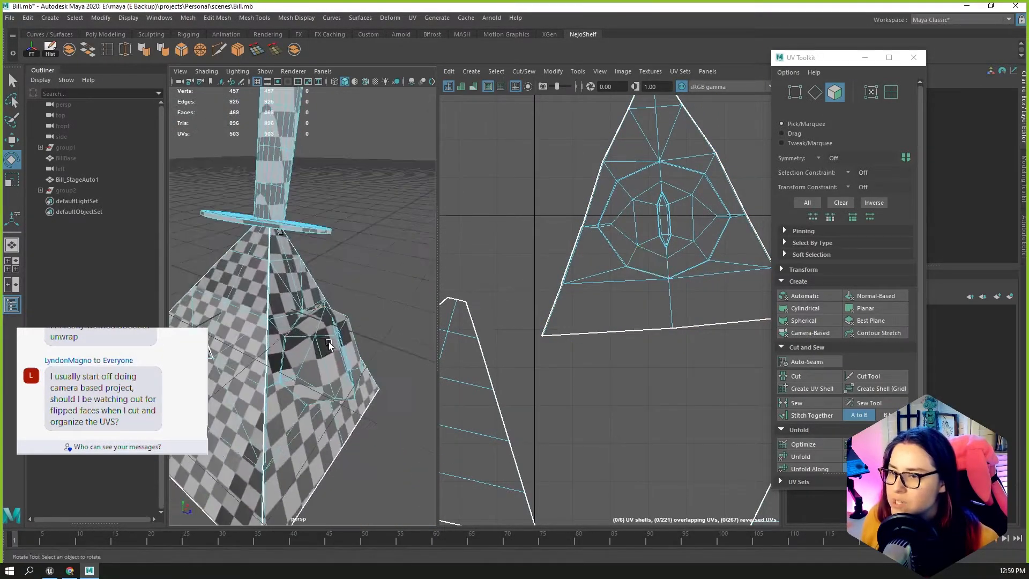
scroll(314, 343, "up", 5)
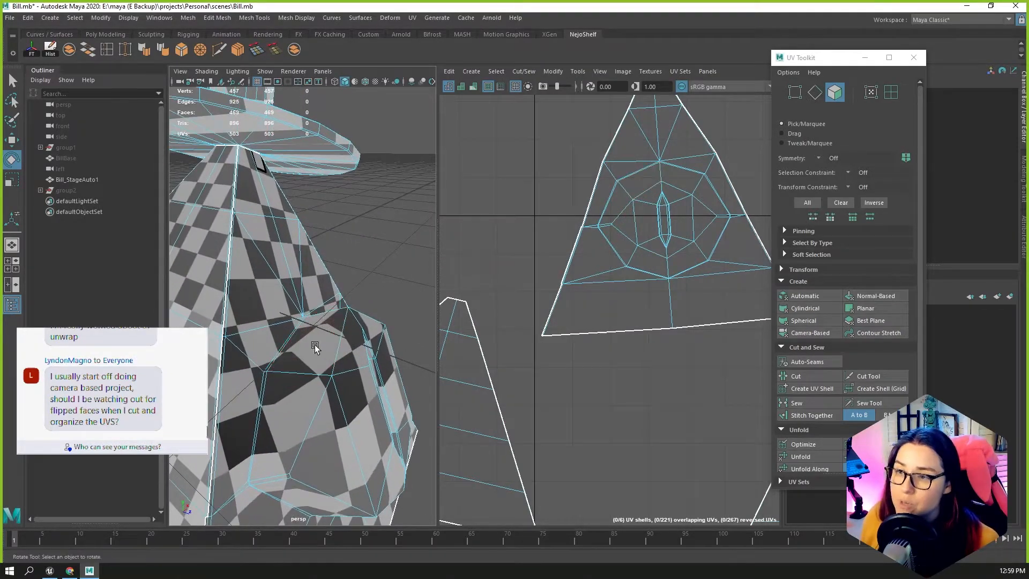
scroll(333, 389, "down", 5)
left_click_drag(244, 211, 315, 213, "alt")
left_click(300, 243)
double_click(303, 205)
left_click_drag(386, 252, 357, 265, "alt")
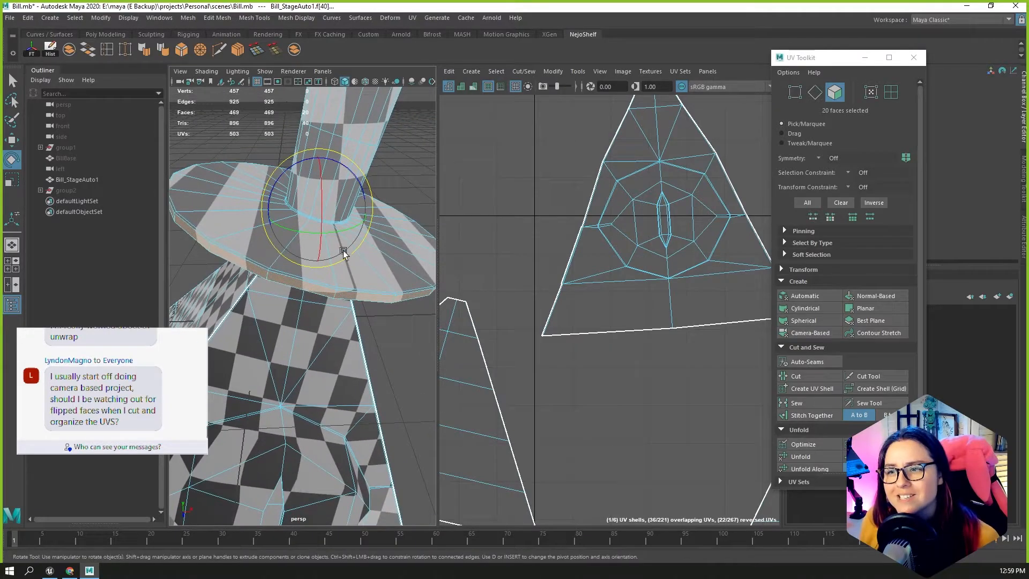
left_click_drag(224, 136, 300, 237, "alt")
Select all 20 faces on the underside of the hat brim.
left_click(356, 201)
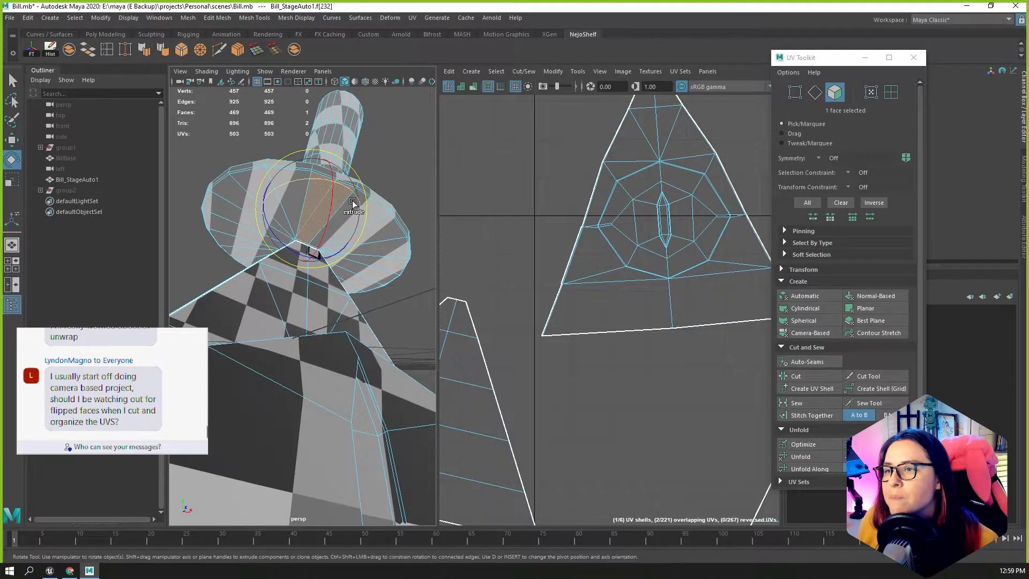
double_click(371, 210, "shift")
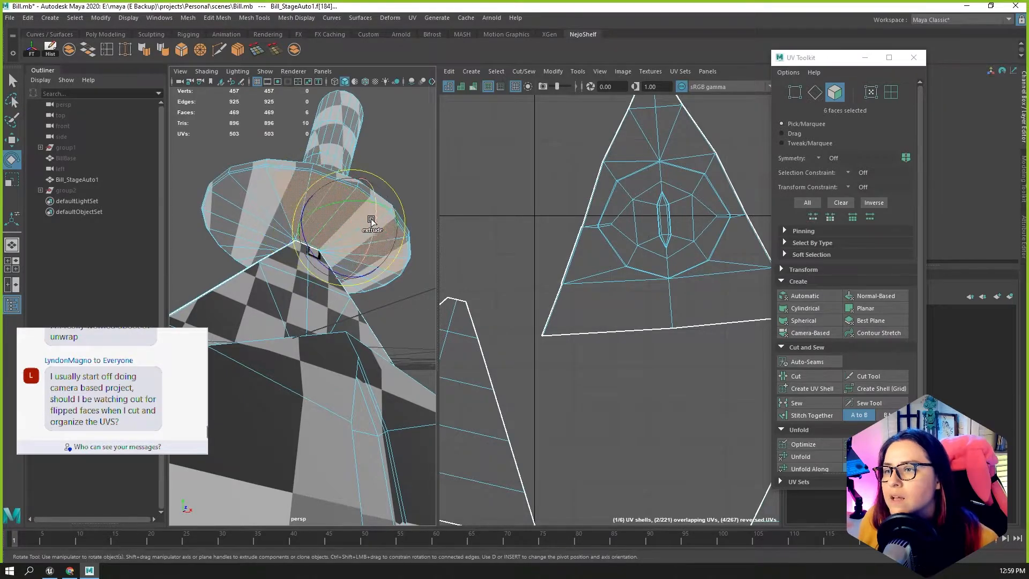
left_click(266, 205, "shift")
left_click(253, 206, "shift")
left_click_drag(253, 207, 384, 176, "alt")
left_click(244, 196, "shift")
left_click(230, 191, "shift")
left_click(207, 199, "shift")
left_click_drag(263, 163, 319, 165, "alt")
left_click(318, 165, "shift")
double_click(232, 251, "shift")
left_click(236, 264, "shift")
left_click_drag(236, 265, 262, 210, "alt")
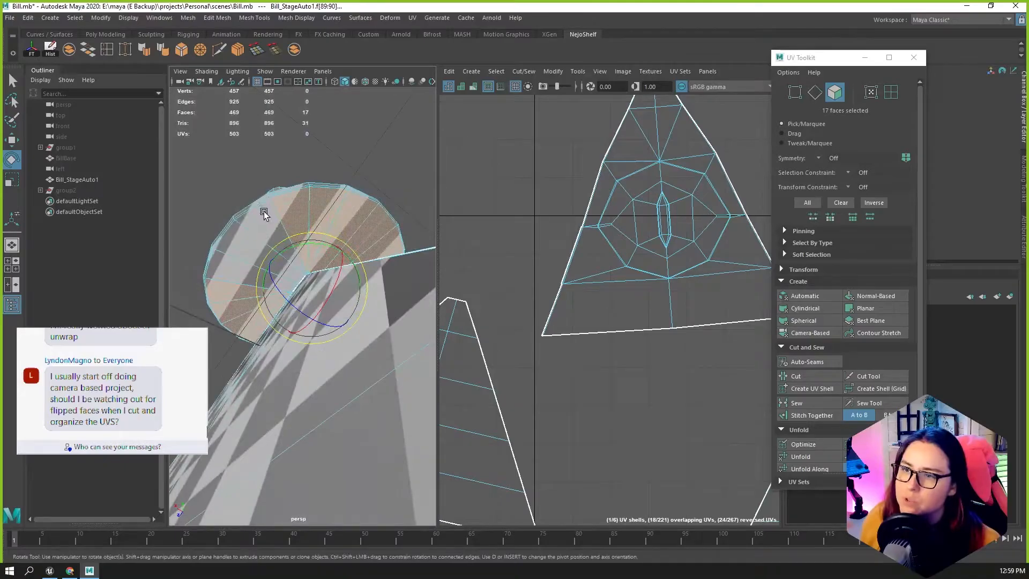
left_click(240, 237, "shift")
left_click(231, 260, "shift")
left_click_drag(360, 260, 193, 263, "alt")
right_click_drag(193, 262, 323, 248, "alt")
mouse_move(323, 248)
left_mouse_down("alt")
mouse_move(301, 281)
mouse_move(326, 244)
left_mouse_up("alt")
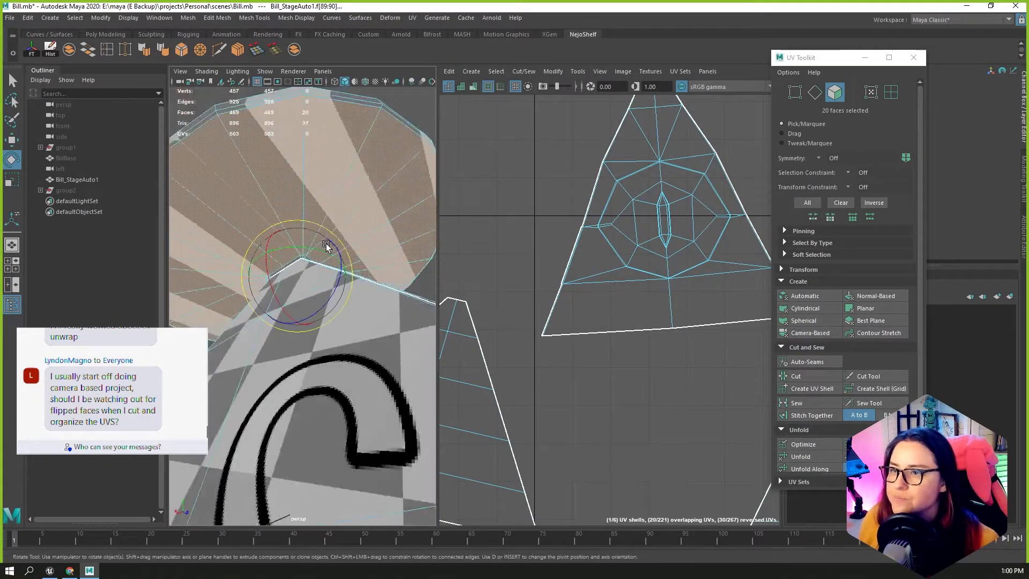
left_click_drag(243, 219, 239, 140, "alt")
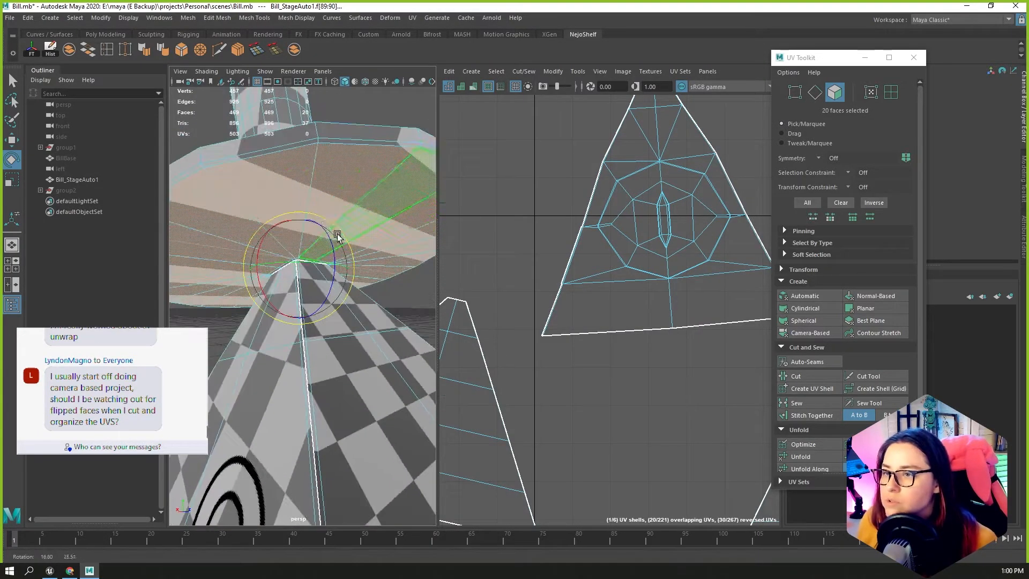
Extend the hat brim's underside face selection to 56 faces.
left_click(251, 53)
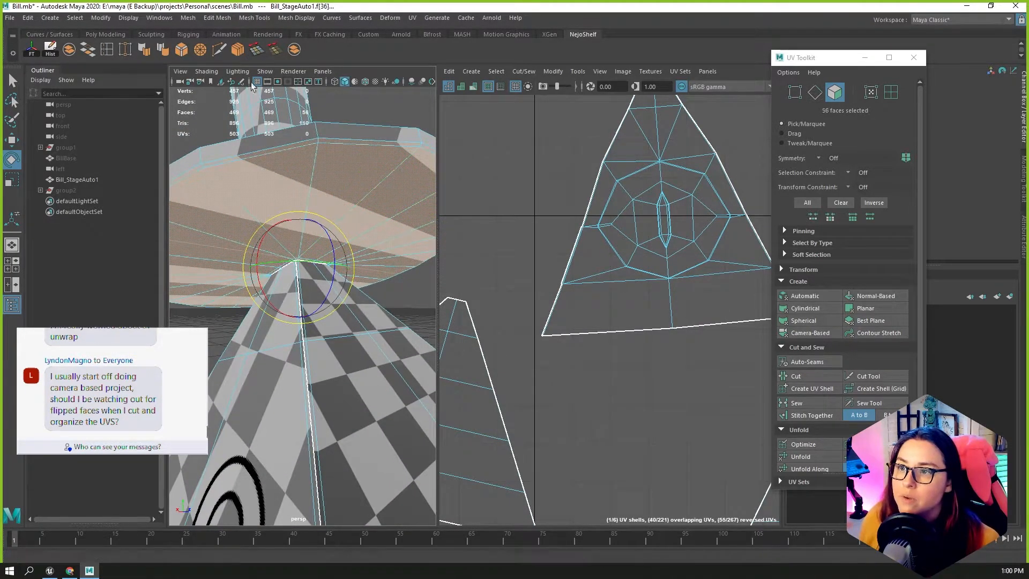
left_click_drag(339, 281, 375, 287, "alt")
scroll(368, 280, "down", 10)
scroll(705, 321, "down", 8)
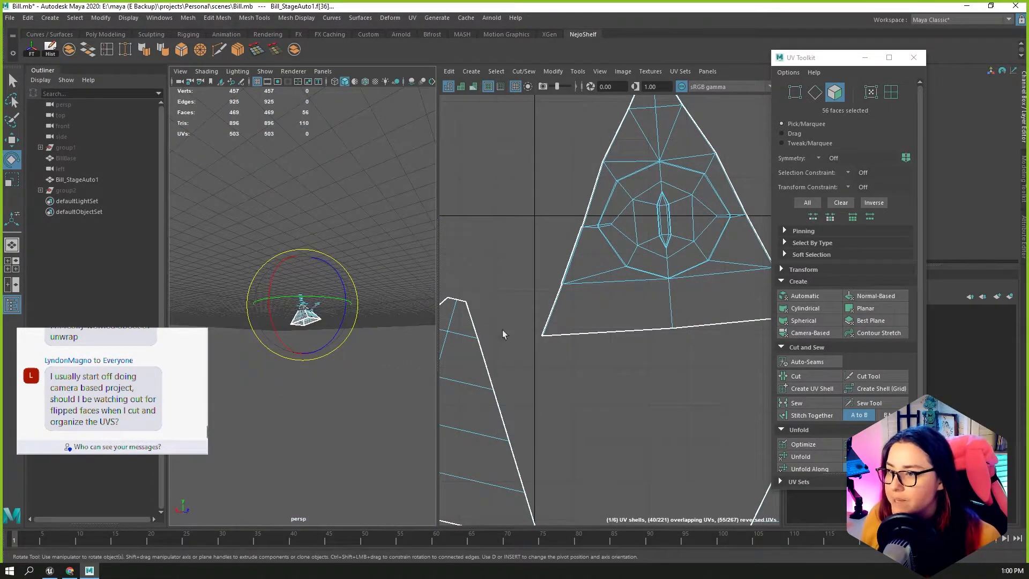
scroll(558, 383, "down", 8)
Apply a Y-axis planar projection to the selected hat underside faces and move the circular shell clear of the other UVs.
middle_click_drag(501, 442, 509, 314, "alt")
scroll(519, 352, "up", 4)
scroll(520, 352, "up", 4)
left_click(884, 311)
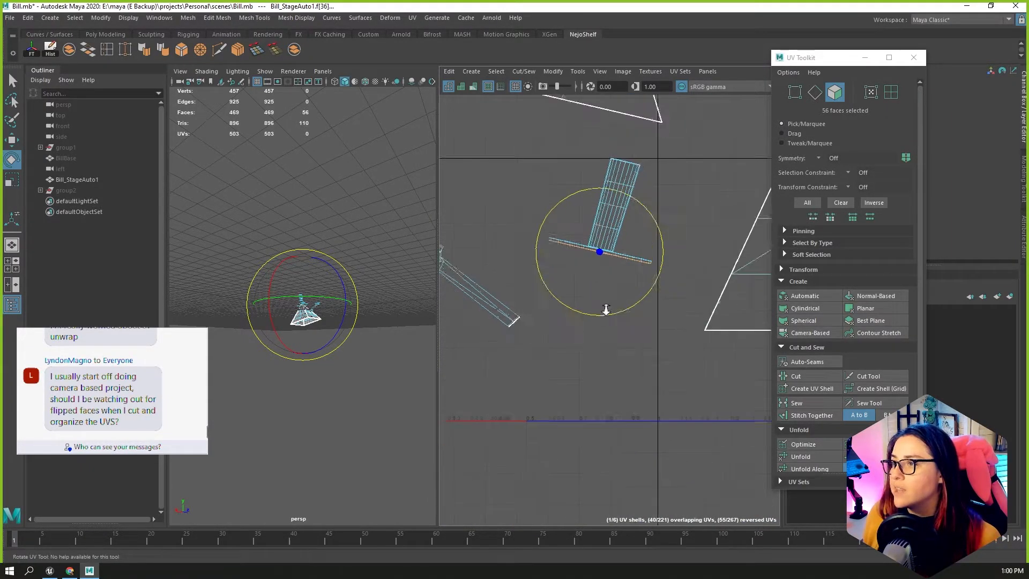
scroll(854, 308, "down", 2)
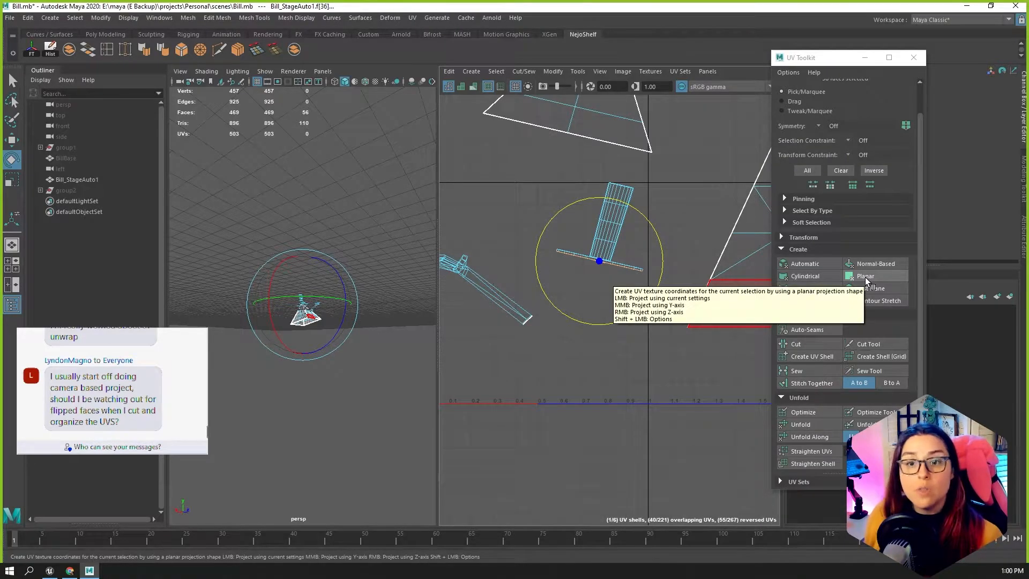
left_click(865, 278)
scroll(572, 303, "down", 3)
left_click_drag(575, 301, 783, 179)
Select the edge loops around the base and top of the hat cylinder, 40 edges in total, and cut the UVs along them.
key("f")
scroll(317, 266, "up", 3)
left_click_drag(317, 266, 360, 300, "alt")
scroll(367, 277, "up", 5)
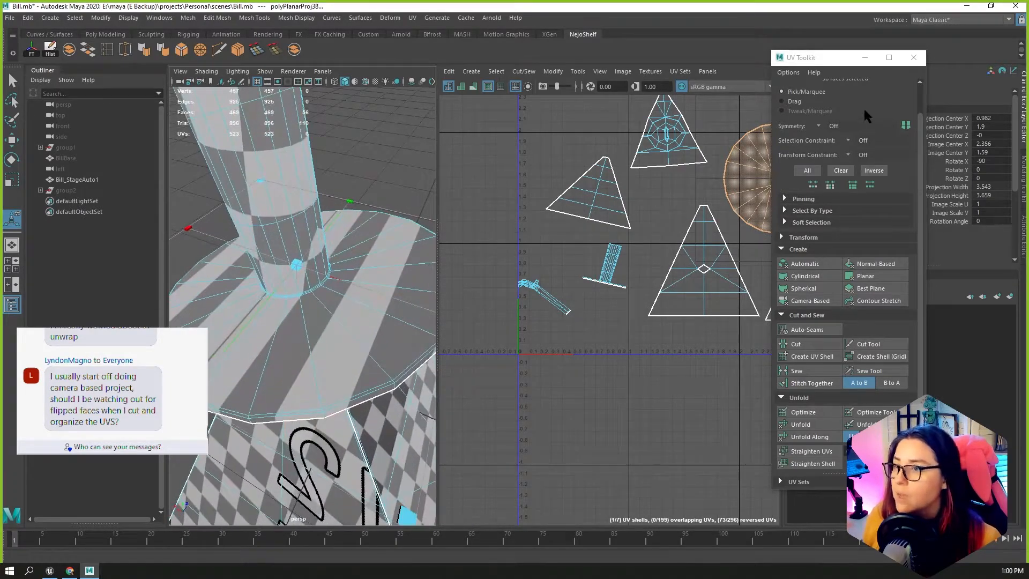
scroll(841, 115, "up", 2)
left_click(814, 94)
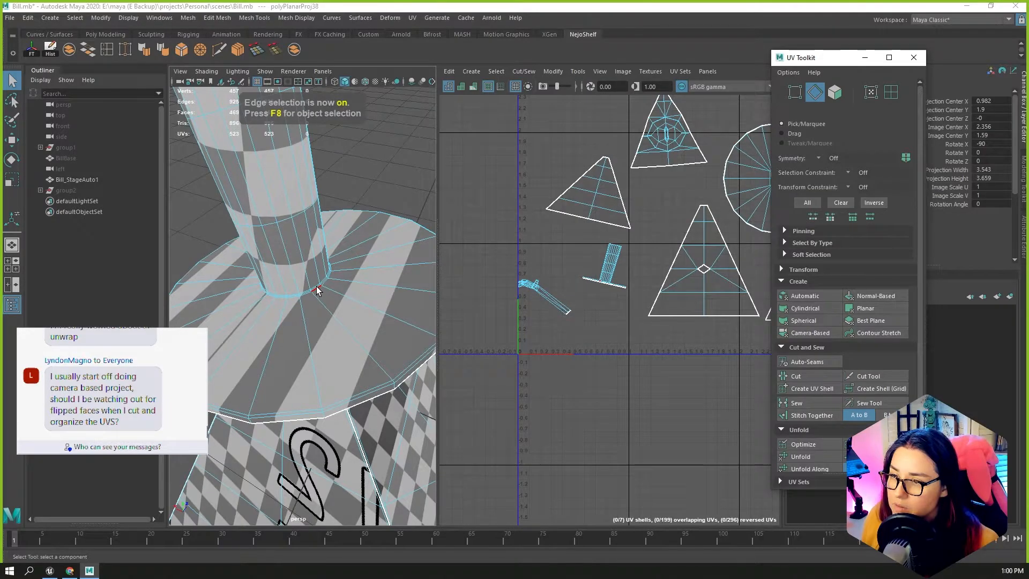
scroll(318, 285, "up", 3)
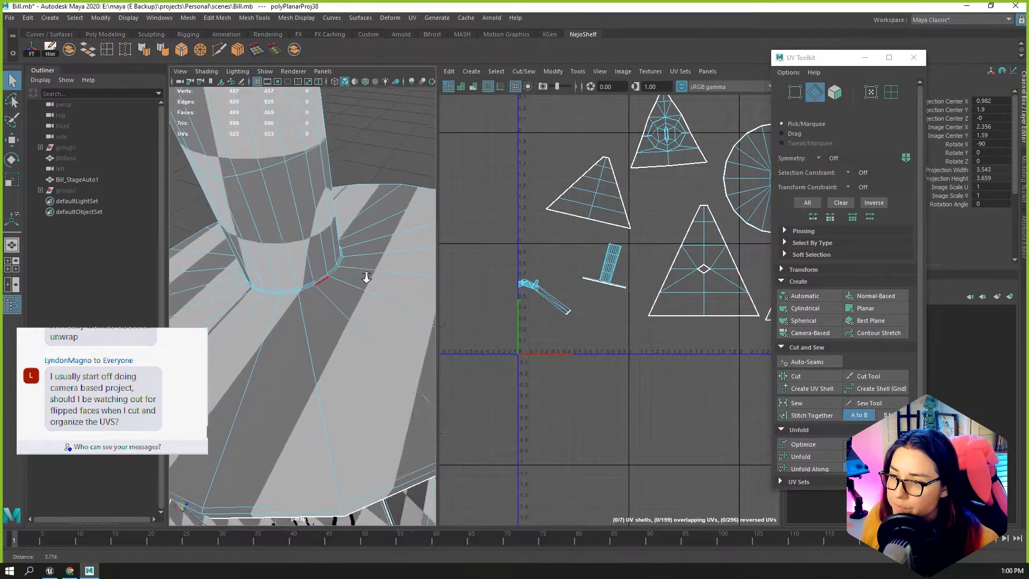
double_click(320, 282)
scroll(410, 267, "down", 5)
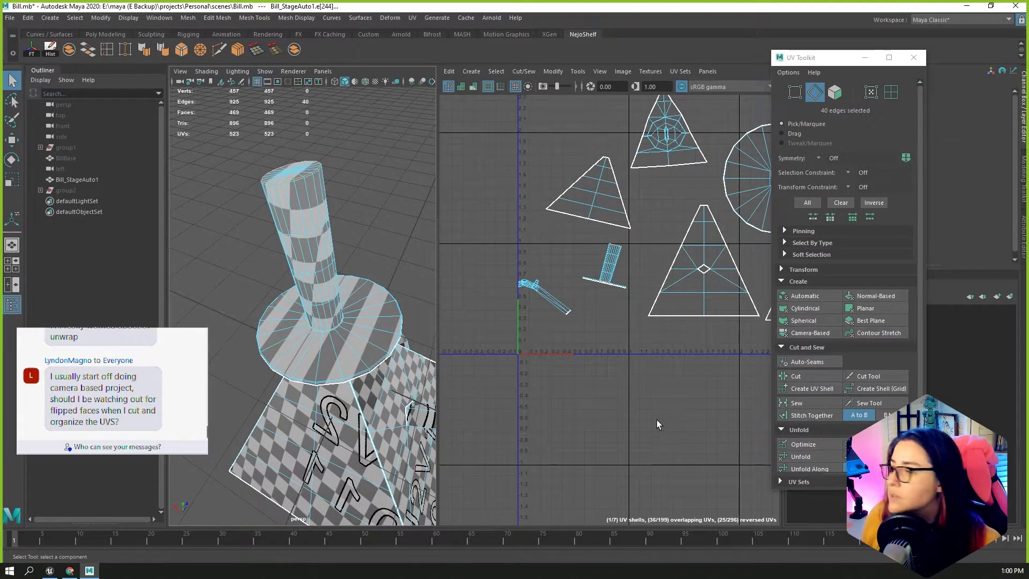
left_click(813, 376)
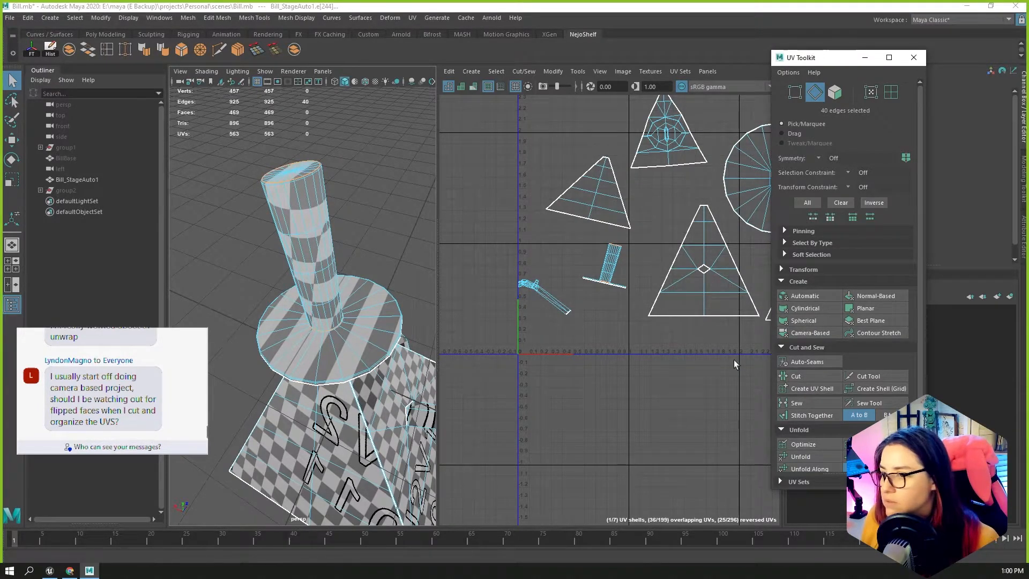
Select the hat cylinder's UV shell and move it away from the brim and cap UVs.
left_click(834, 94)
double_click(613, 264)
left_click_drag(612, 263, 573, 241)
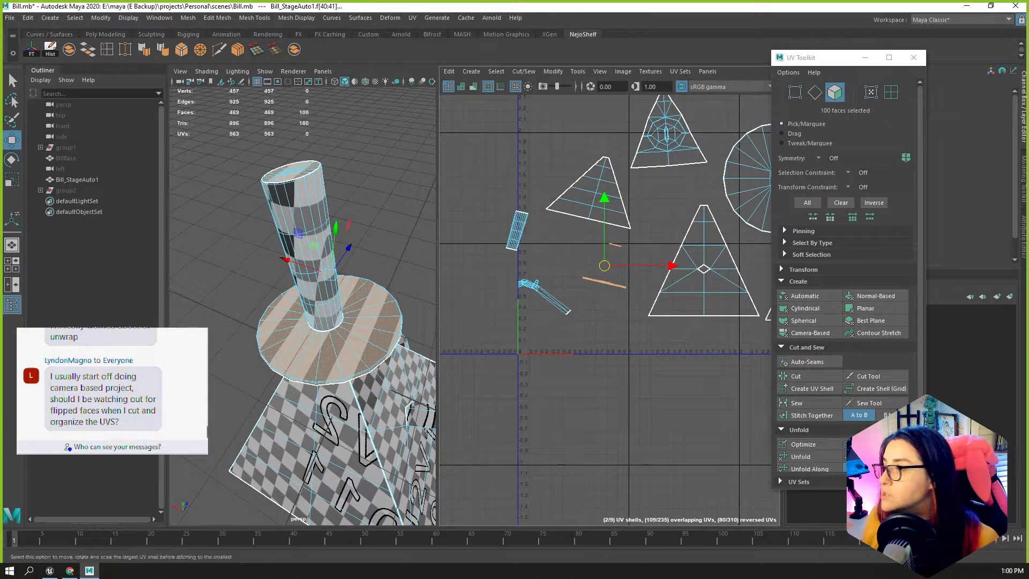
Planar-project the 100 hat brim and cap faces from above and move the resulting UVs up into empty space.
left_click(865, 308)
scroll(565, 305, "down", 1)
left_click_drag(571, 300, 532, 136)
Select the 80-face hat brim shell and move it sideways, clear of the circular cap shell.
middle_click_drag(626, 102, 636, 139, "alt")
left_click(636, 139)
scroll(552, 174, "up", 3)
double_click(603, 171)
key("w")
left_click_drag(527, 176, 453, 185)
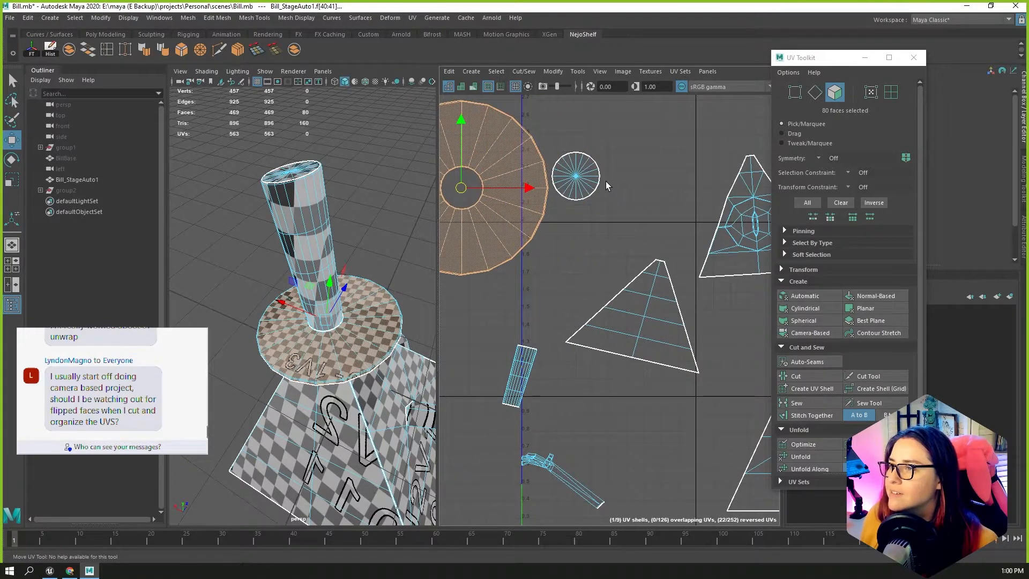
Select the hat cylinder's 120-face UV shell and examine its checker pattern around the model.
left_click(583, 185)
scroll(635, 343, "down", 2)
middle_click_drag(637, 353, 673, 284, "alt")
scroll(587, 302, "up", 3)
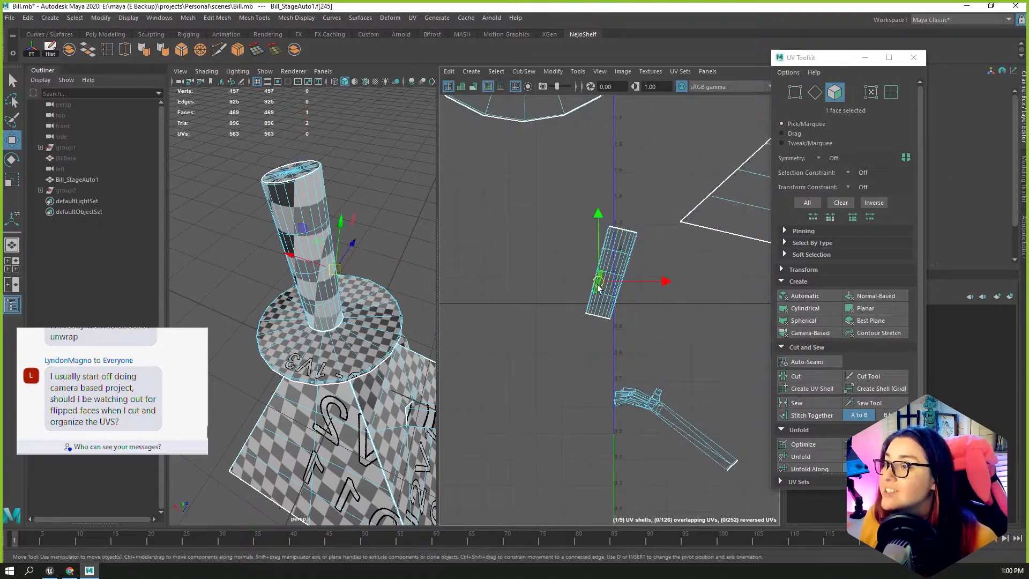
double_click(599, 286)
left_click_drag(303, 252, 461, 245, "alt")
scroll(291, 280, "up", 5)
left_click_drag(291, 281, 352, 280, "alt")
scroll(356, 284, "down", 10)
right_click_drag(352, 280, 429, 268, "alt")
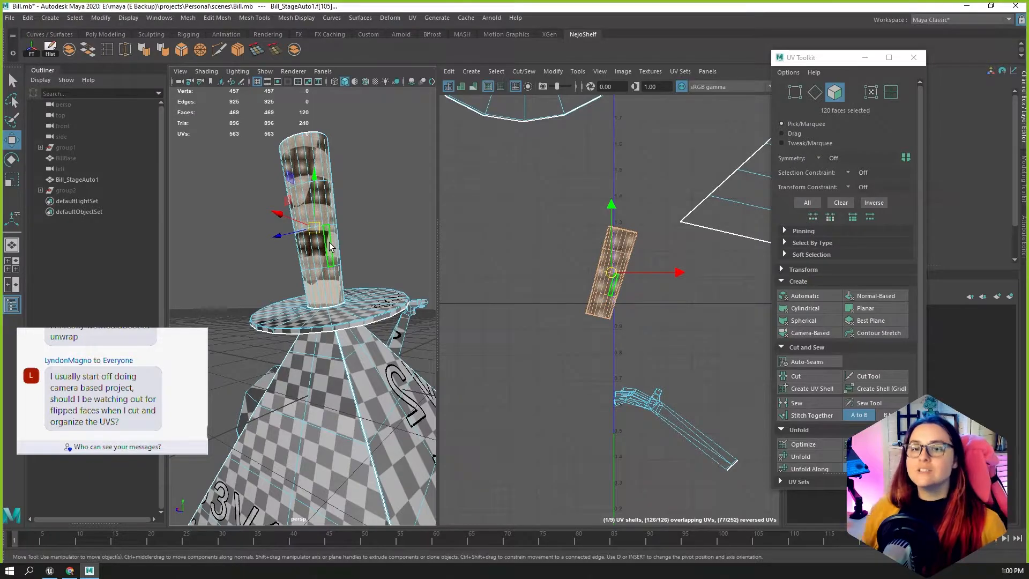
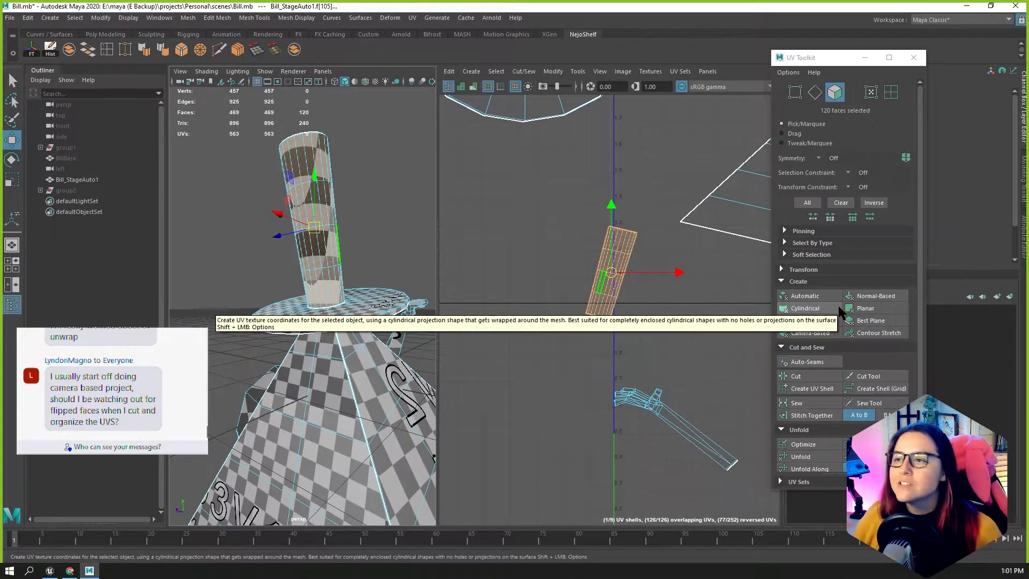
Cut the UVs along the 13-edge loop running up the hat cylinder and unfold its 120-face shell.
left_click(821, 88)
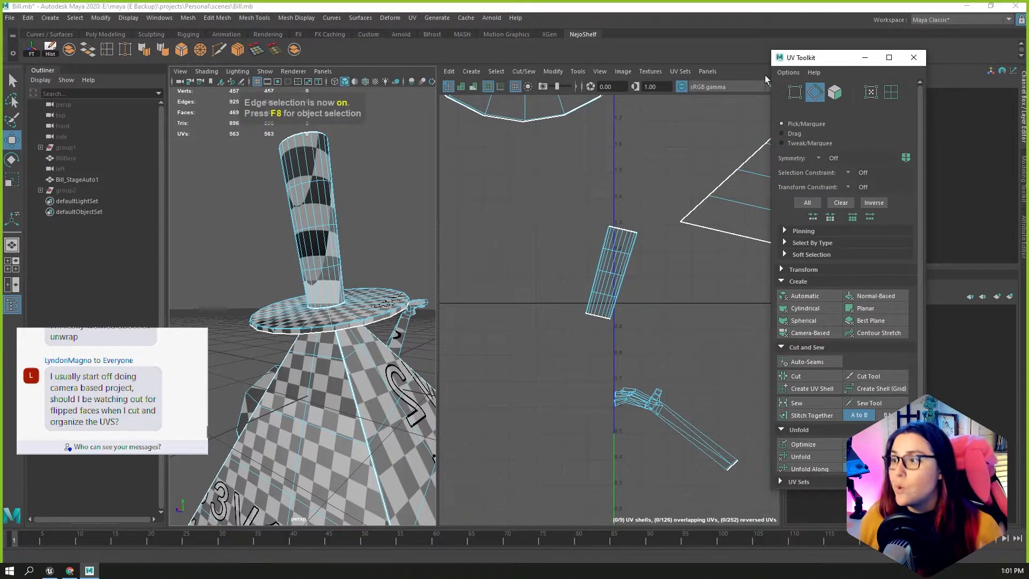
left_click_drag(297, 294, 269, 288, "alt")
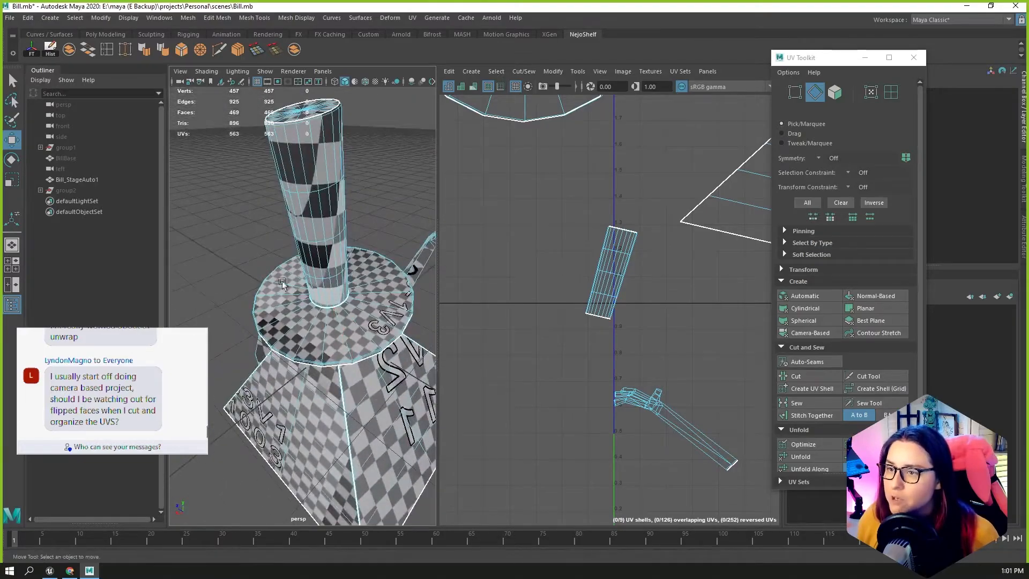
double_click(333, 260)
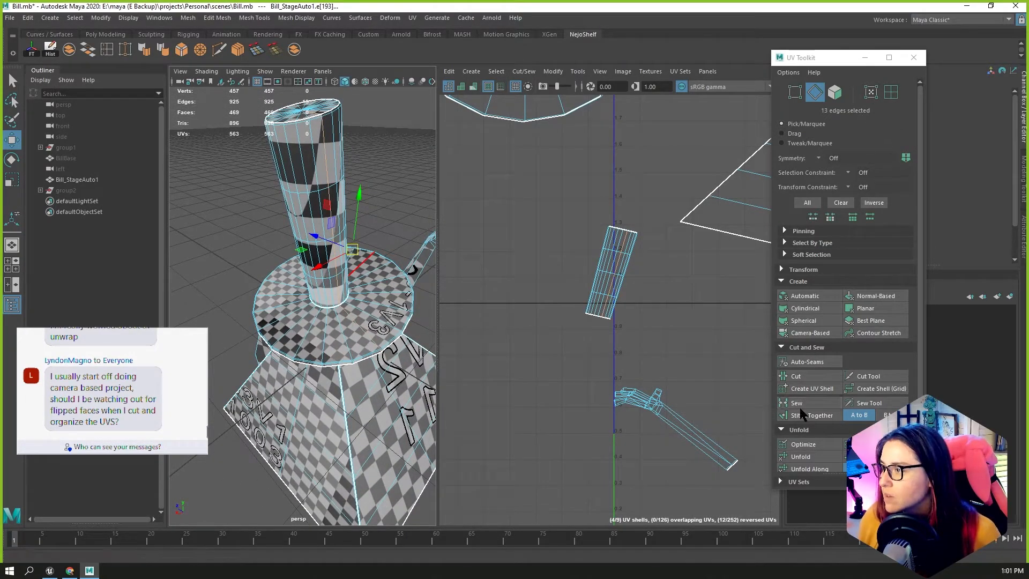
left_click(815, 384)
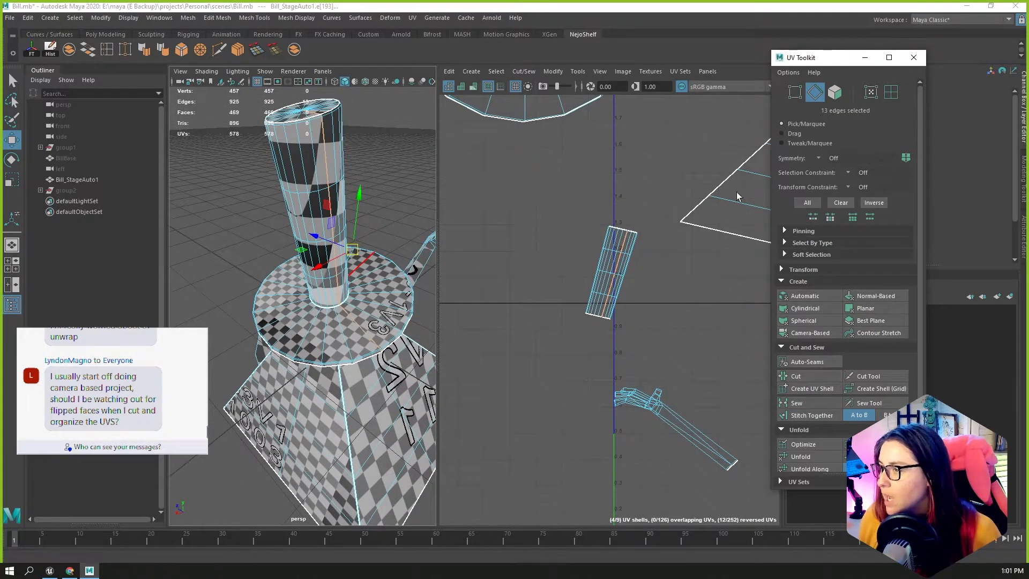
left_click(834, 93)
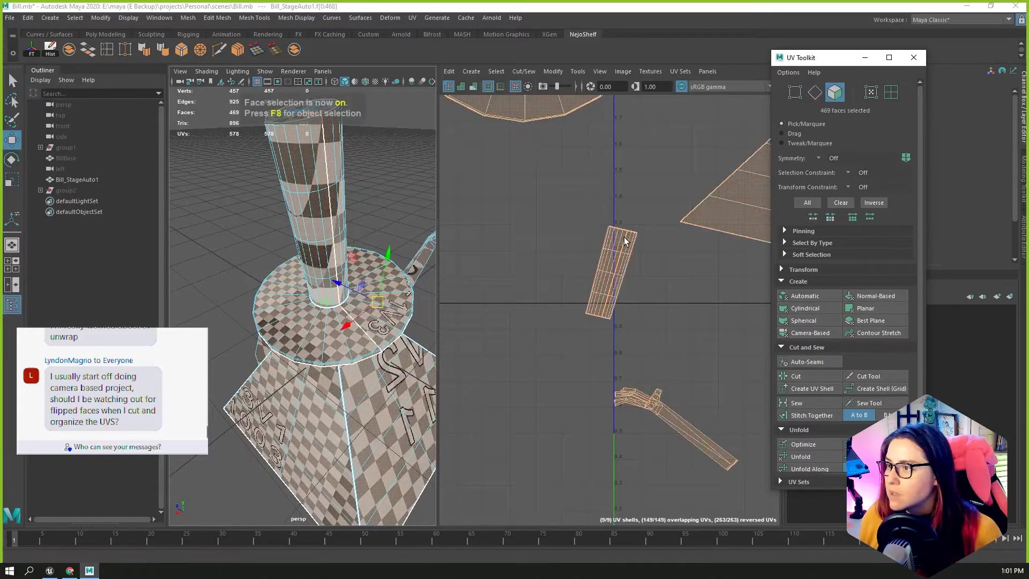
left_click(813, 458)
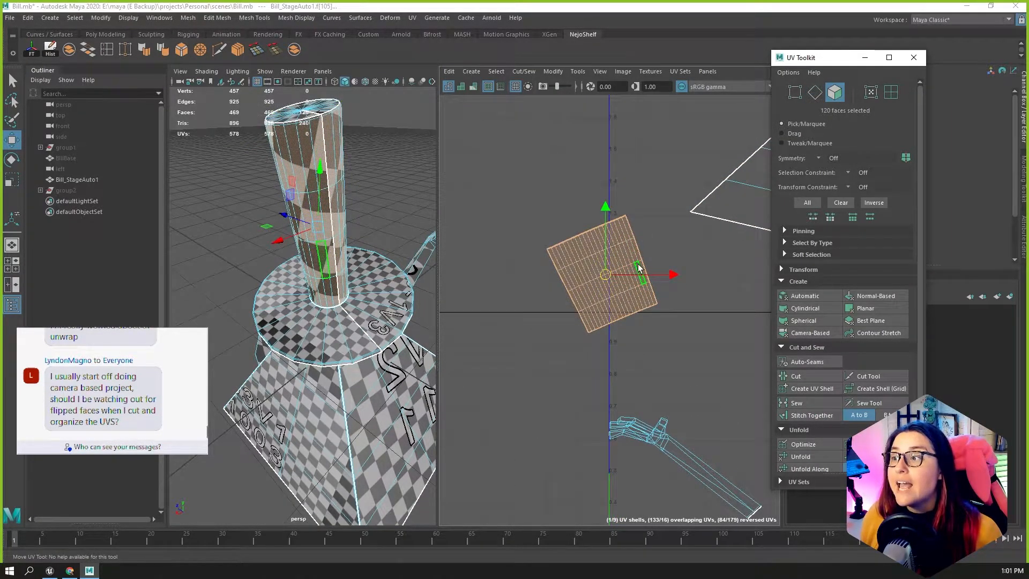
Rotate the unfolded hat cylinder shell until it stands upright, and check the checker pattern on the model.
scroll(638, 246, "up", 2)
key("e")
left_click_drag(603, 220, 631, 239)
left_click_drag(360, 302, 429, 292, "alt")
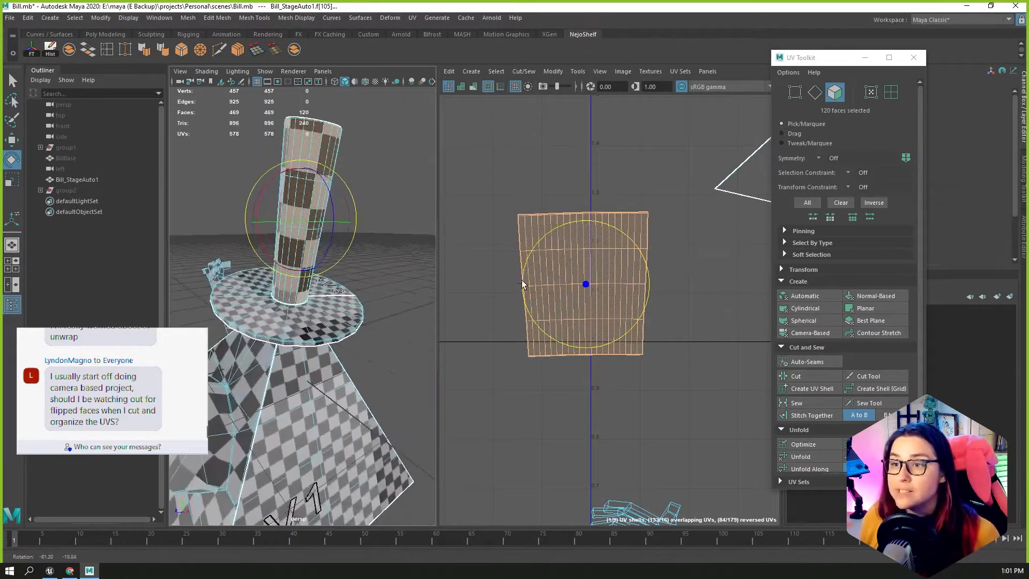
left_click_drag(369, 314, 321, 253, "alt")
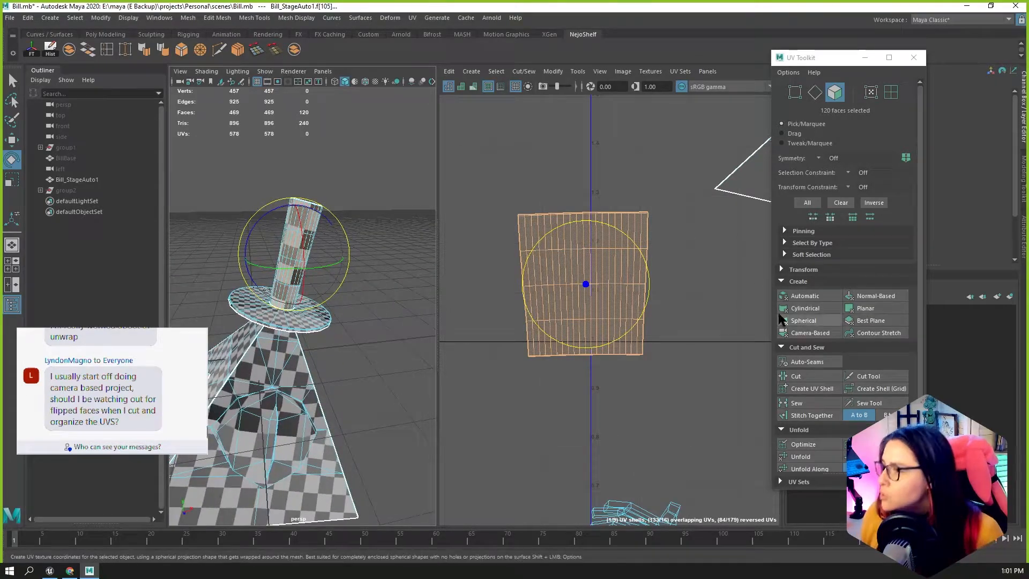
Try a cylindrical projection on the hat cylinder faces with a projection height of 3.627, and undo back to the tilted unfolded shell.
left_click(797, 310)
scroll(526, 326, "down", 7)
middle_click_drag(589, 394, 511, 263, "alt")
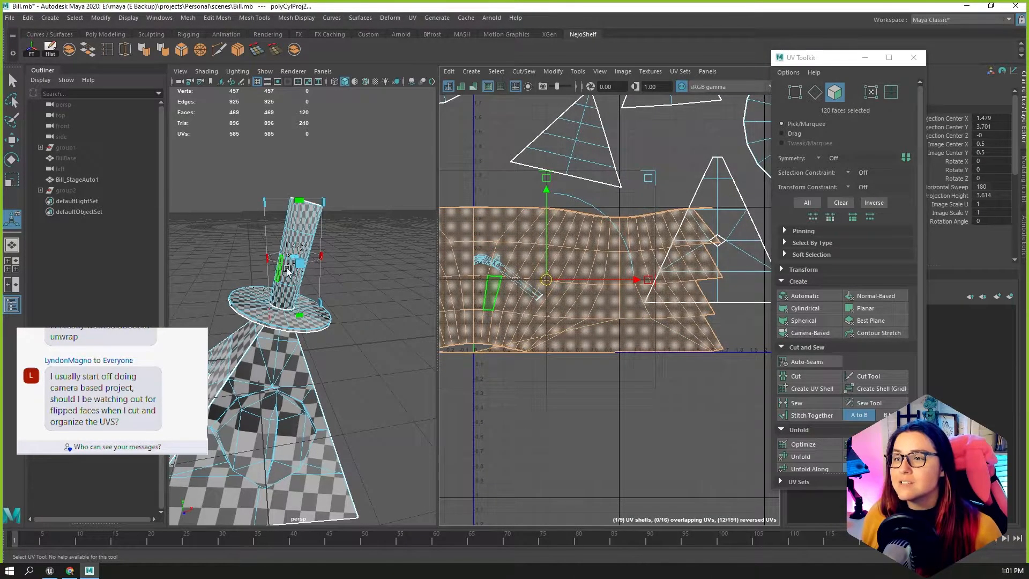
scroll(284, 272, "up", 6)
scroll(327, 264, "down", 5)
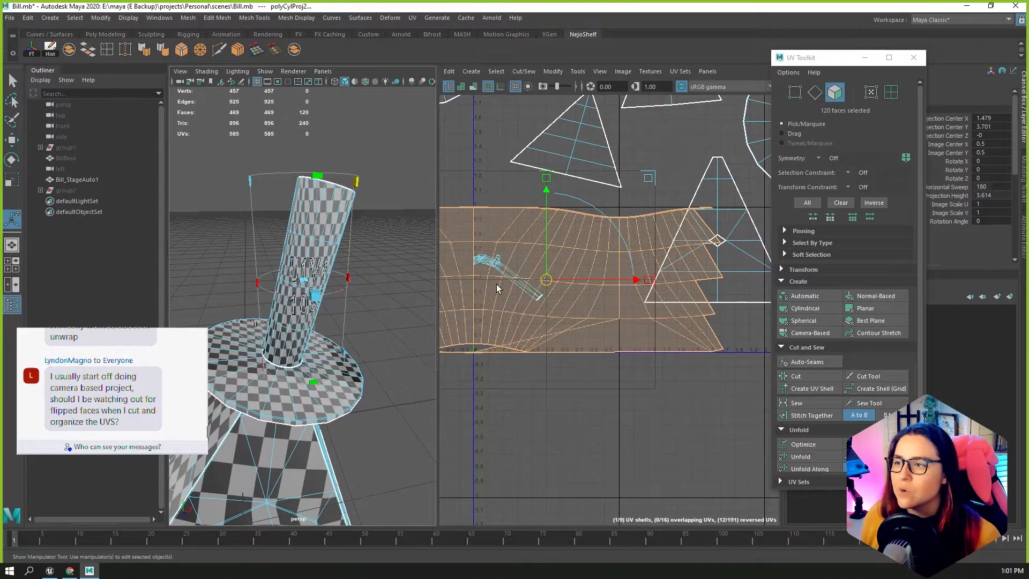
left_click_drag(316, 178, 317, 177)
key("e")
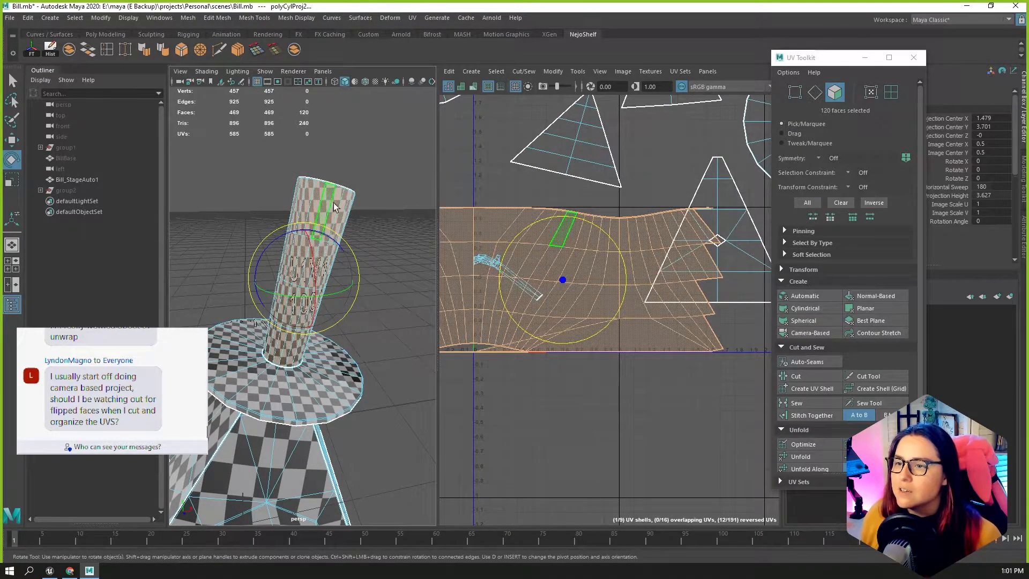
left_click(484, 305)
key("ctrl+z")
key("ctrl+z")
key("ctrl+z")
Rotate the unfolded 120-face hat cylinder shell upright in the UV layout.
middle_click_drag(586, 244, 668, 342, "alt")
scroll(333, 278, "up", 8)
left_click_drag(333, 278, 342, 276, "alt")
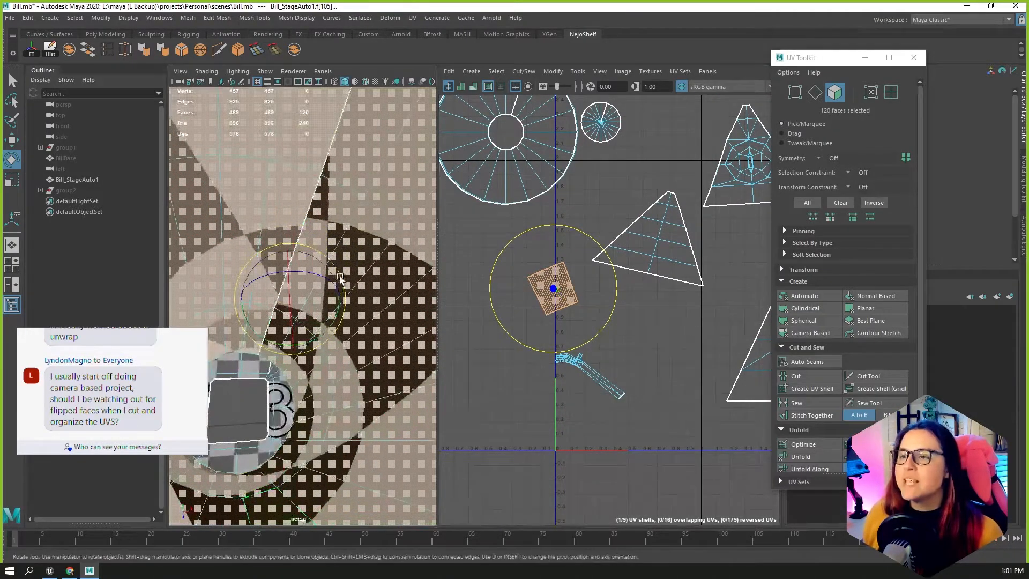
key("f")
key("r")
key("e")
left_click_drag(592, 238, 603, 258)
scroll(611, 263, "down", 4)
middle_click_drag(667, 337, 552, 305, "alt")
scroll(494, 306, "up", 4)
left_click_drag(282, 379, 236, 394, "alt")
scroll(375, 394, "down", 6)
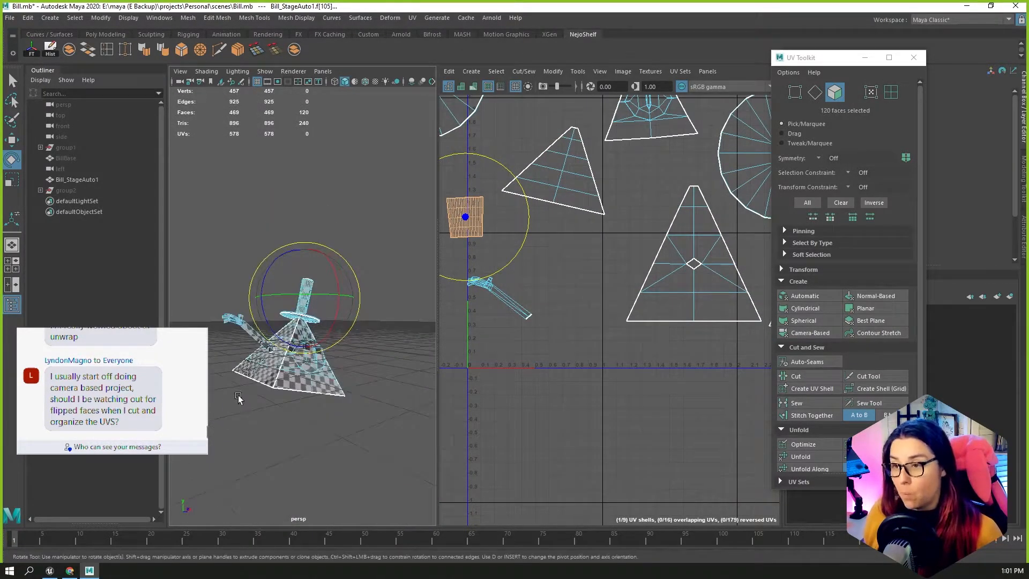
scroll(326, 307, "up", 6)
left_click_drag(326, 308, 308, 378, "alt")
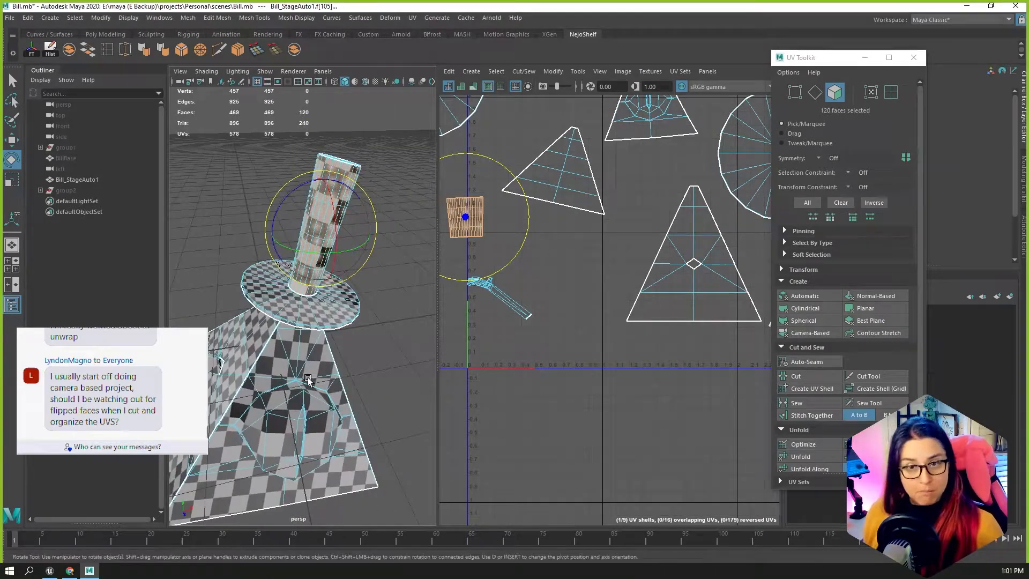
scroll(568, 309, "down", 3)
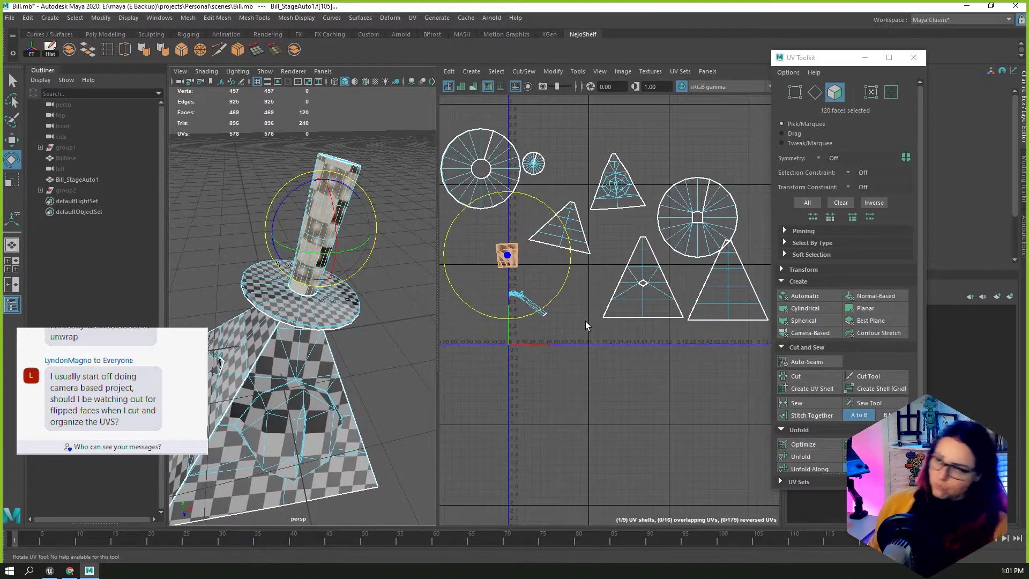
scroll(534, 307, "up", 5)
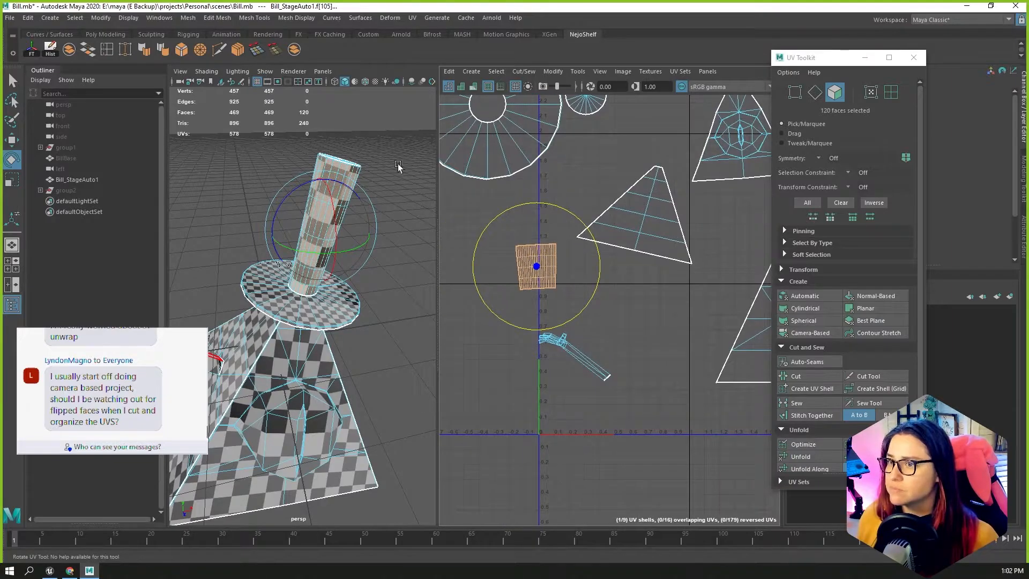
Examine the hat cylinder and cap up close, selecting the stray cut edge on the cap to locate it in the UV layout.
left_click_drag(338, 273, 885, 300, "alt")
scroll(321, 207, "up", 4)
left_click_drag(394, 255, 364, 276, "alt")
scroll(364, 278, "up", 4)
left_click(815, 92)
middle_click_drag(444, 244, 428, 277, "alt")
scroll(375, 279, "down", 5)
scroll(387, 288, "up", 5)
left_click_drag(387, 288, 362, 282, "alt")
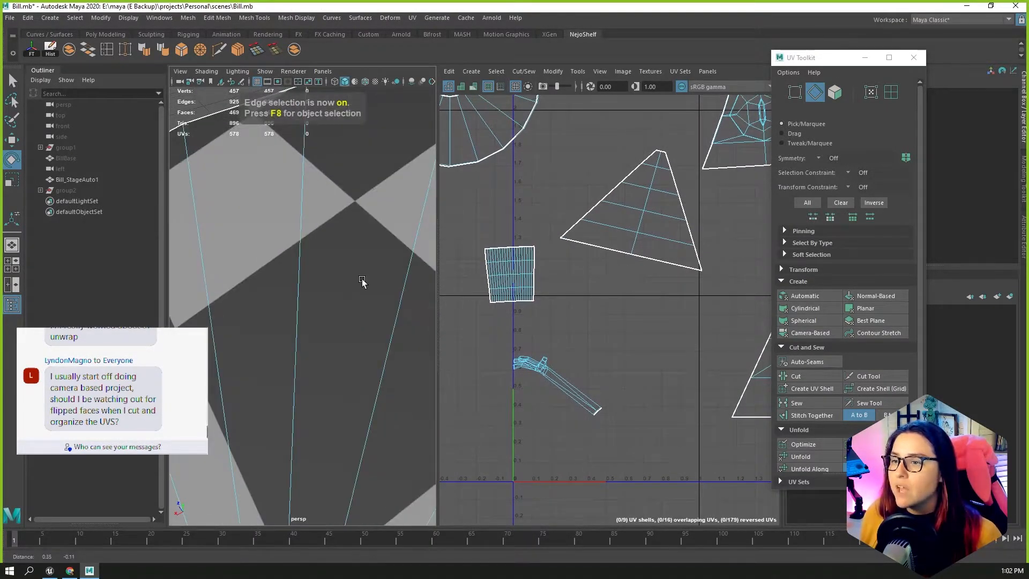
scroll(328, 282, "down", 5)
left_click(320, 410)
left_click_drag(321, 410, 349, 417, "alt")
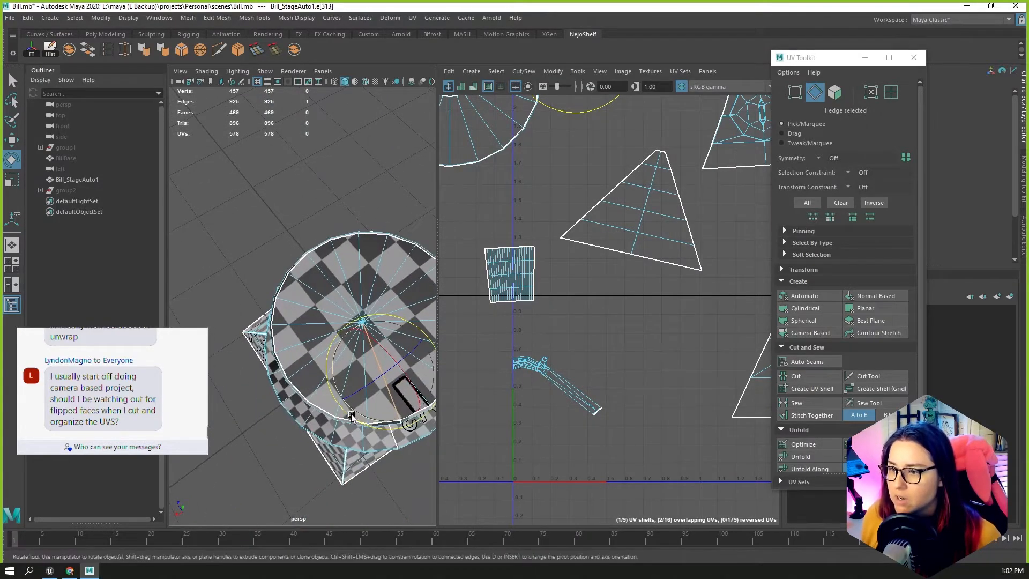
left_click_drag(386, 343, 406, 244, "alt")
right_click_drag(368, 221, 377, 222, "alt")
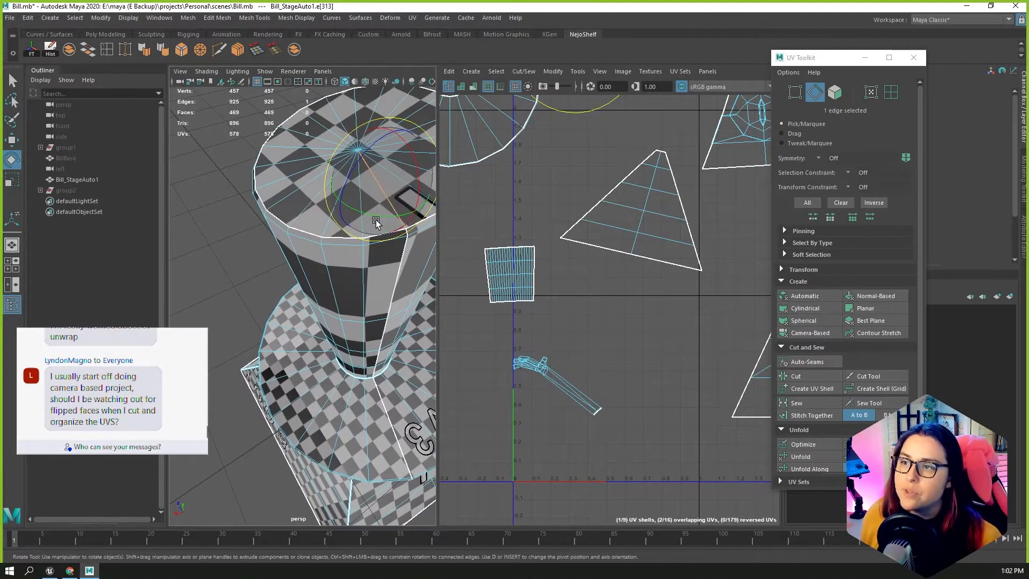
middle_click_drag(377, 223, 356, 232, "alt")
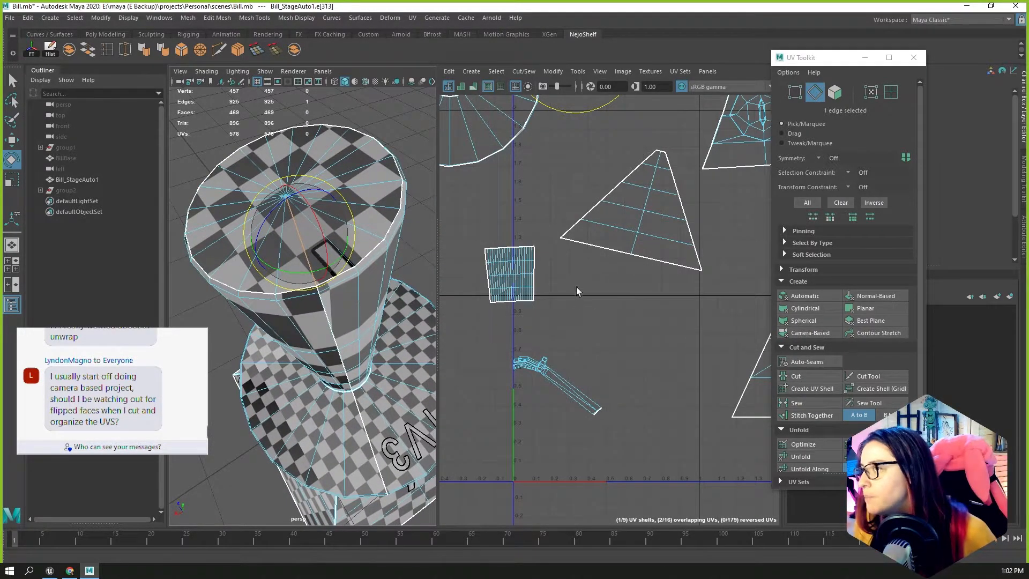
scroll(568, 241, "down", 3)
scroll(579, 214, "up", 6)
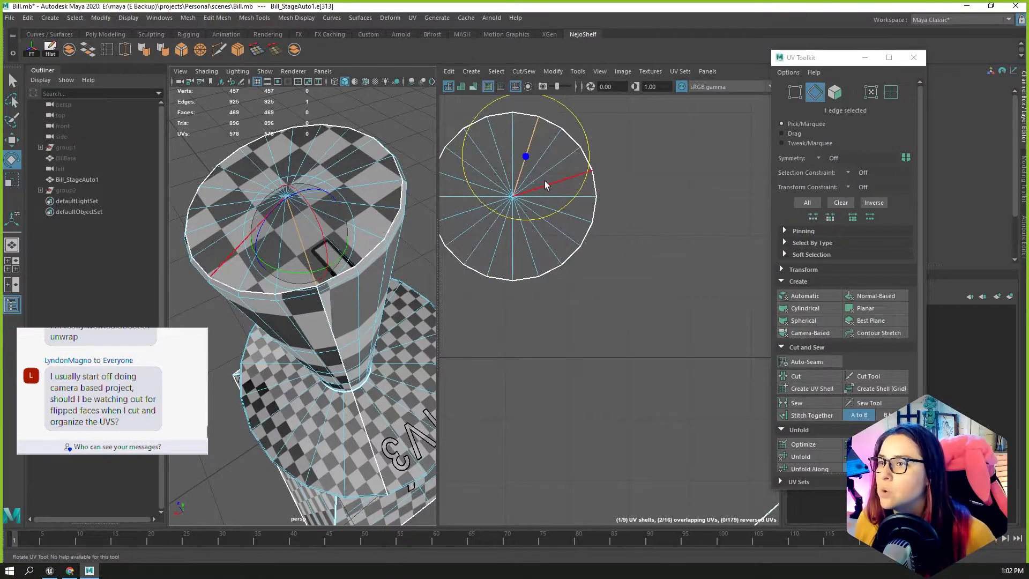
Select the single radial cut edge in the circular hat cap shell and sew its UVs together.
left_click(834, 93)
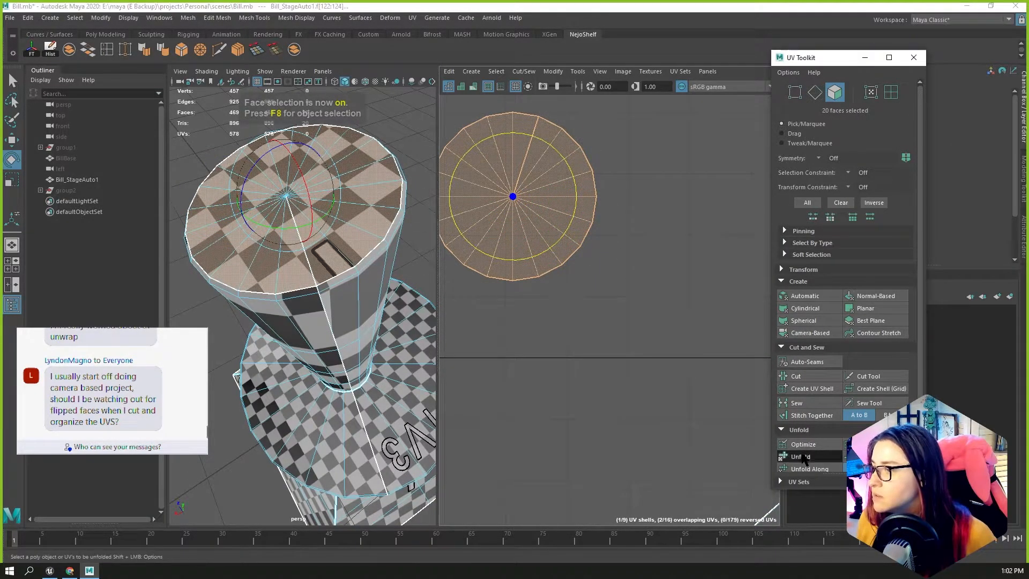
right_click_drag(579, 159, 586, 140)
left_click(550, 135)
left_click_drag(313, 278, 353, 188, "alt")
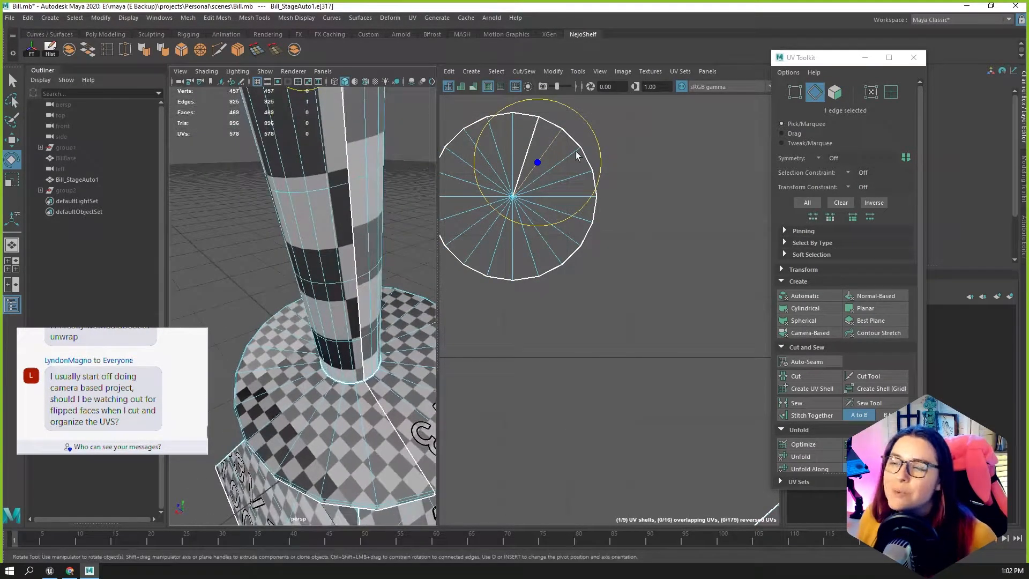
left_click(632, 146)
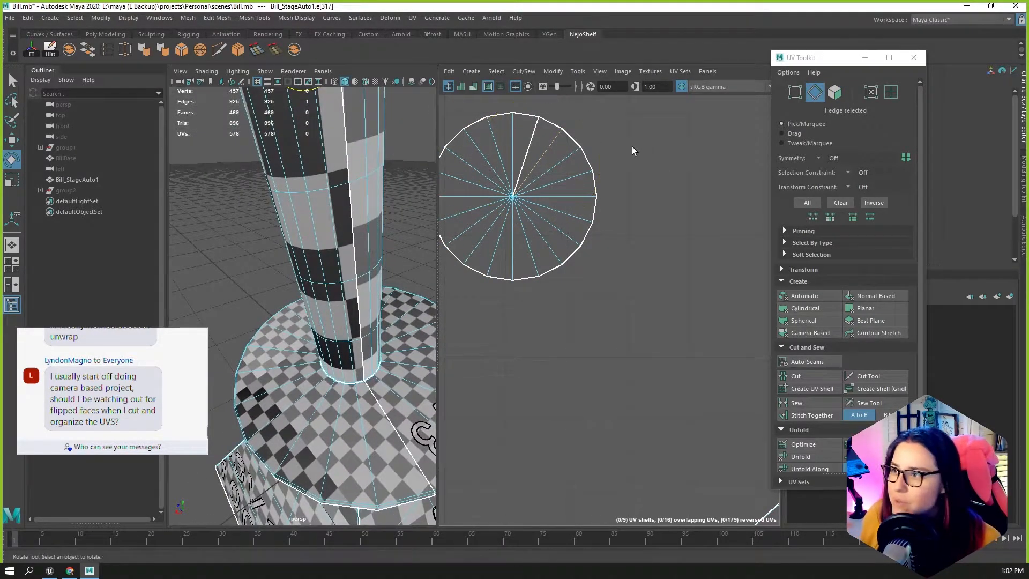
left_click(533, 129)
left_click_drag(434, 224, 342, 252, "alt")
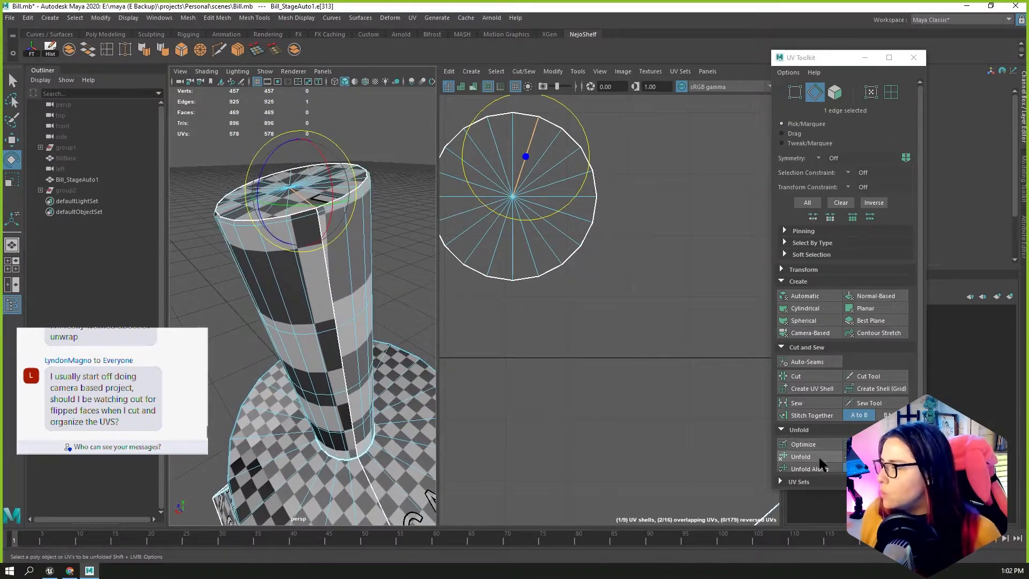
left_click(783, 403)
right_click_drag(554, 215, 565, 193)
Examine the remaining body and circular shells in the UV layout for leftover cut edges.
left_click(657, 331)
scroll(629, 344, "down", 1)
scroll(674, 339, "down", 2)
middle_click_drag(668, 335, 588, 160, "alt")
scroll(679, 246, "down", 3)
scroll(606, 168, "down", 3)
scroll(616, 246, "up", 1)
left_click(639, 253)
middle_click_drag(648, 255, 516, 271, "alt")
scroll(651, 313, "down", 5)
scroll(624, 310, "up", 3)
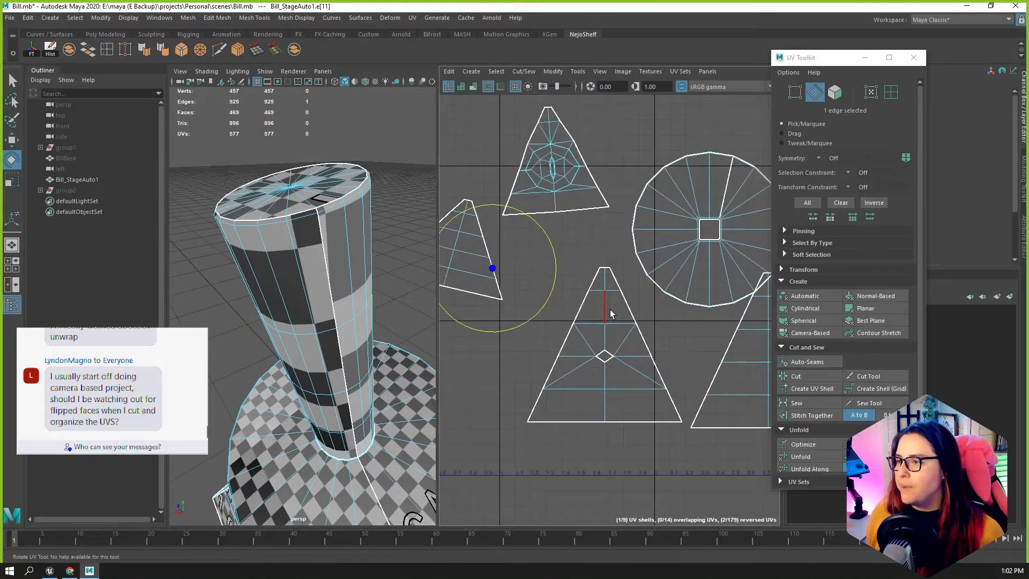
Try moving the border edge at the lower-right corner of the upper triangular UV shell, then undo the move.
left_click(579, 151)
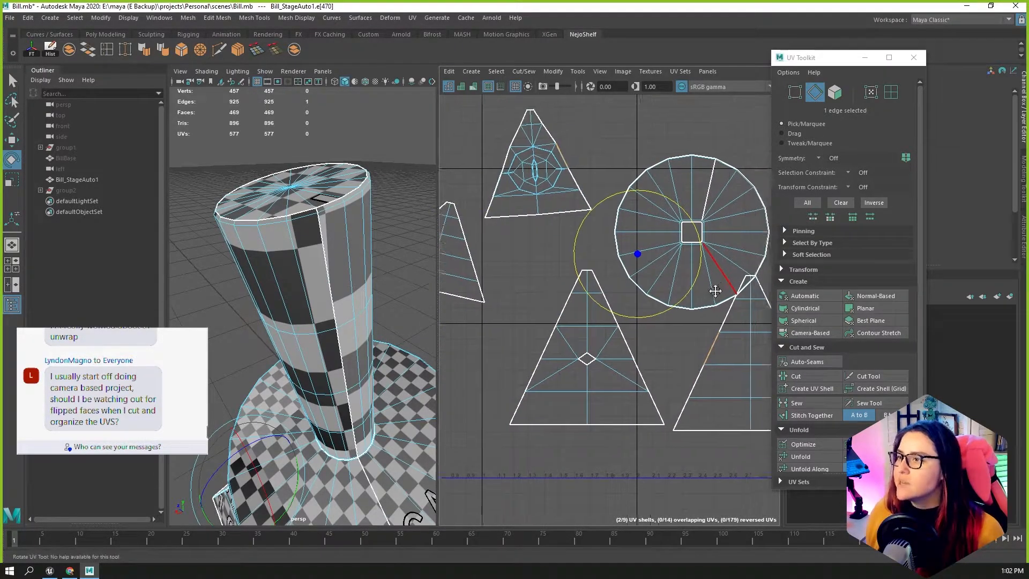
middle_click_drag(578, 151, 561, 190, "alt")
left_click(553, 163)
scroll(555, 164, "up", 2)
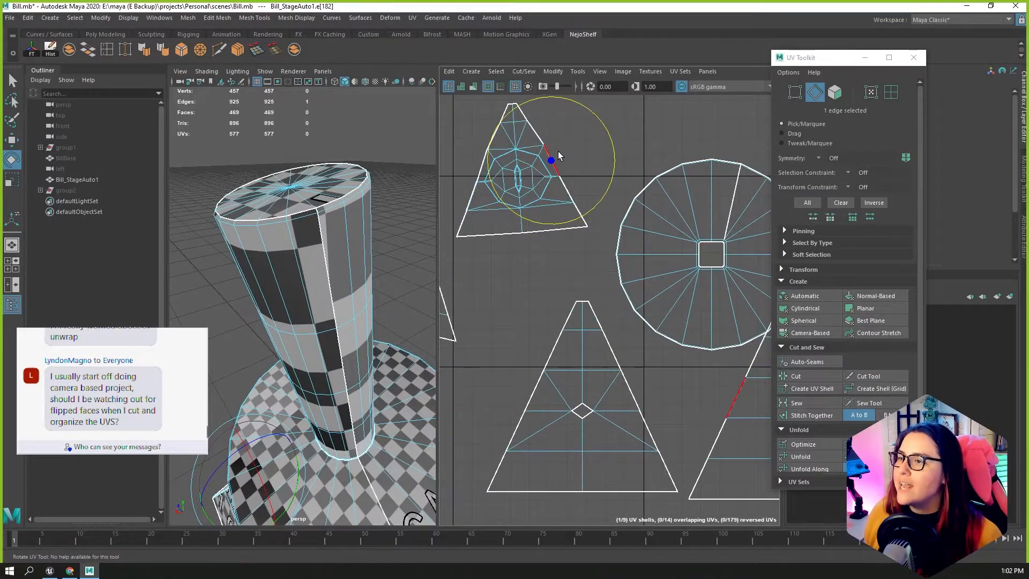
key("w")
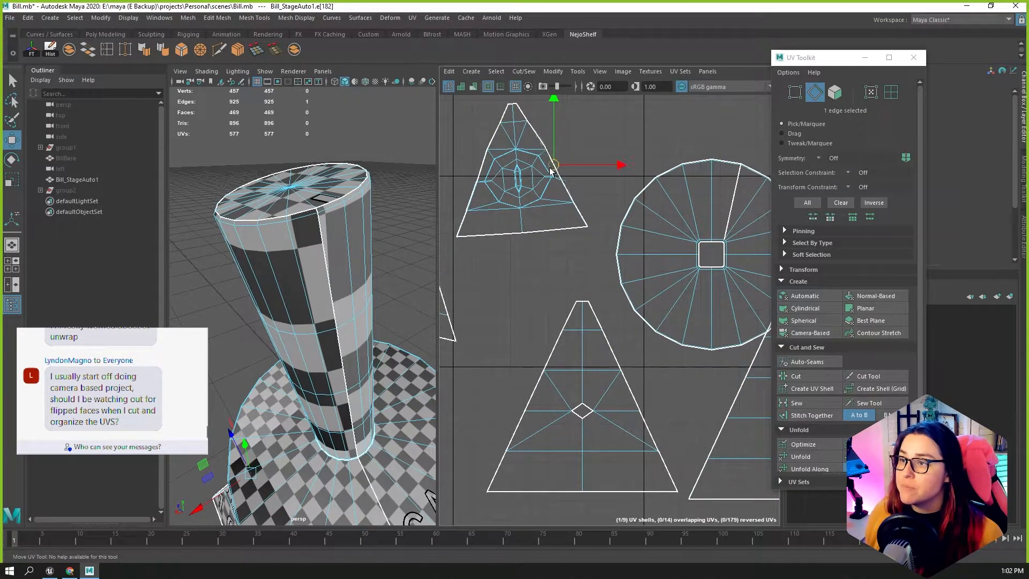
left_click(583, 217)
mouse_move(644, 351)
left_mouse_down()
mouse_move(661, 340)
mouse_move(654, 354)
mouse_move(644, 340)
left_mouse_up()
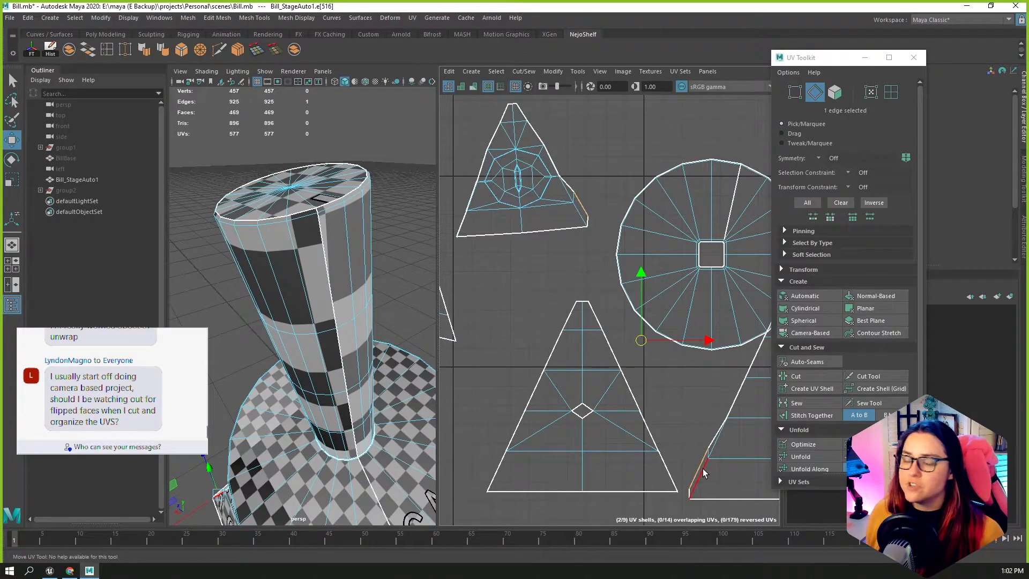
key("ctrl+z")
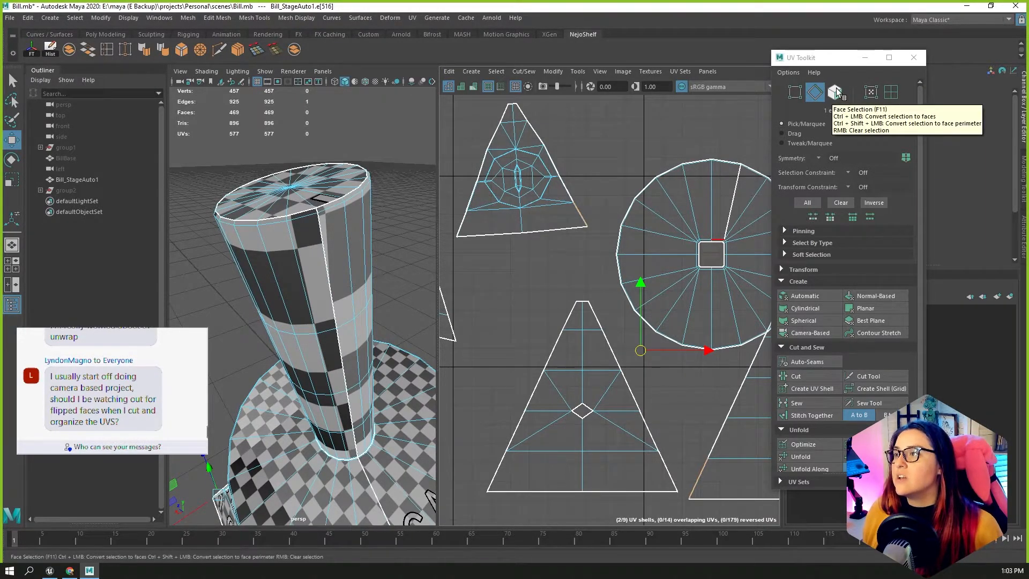
Try moving only the lower-right corner UV of the upper triangular shell in UV selection mode, then undo the move.
left_click(875, 94)
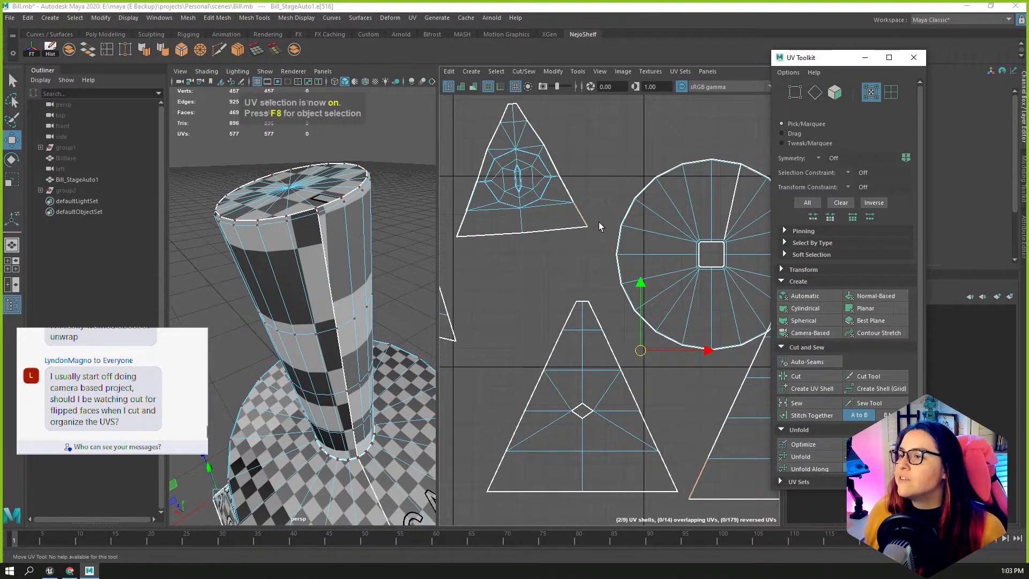
left_click(889, 95)
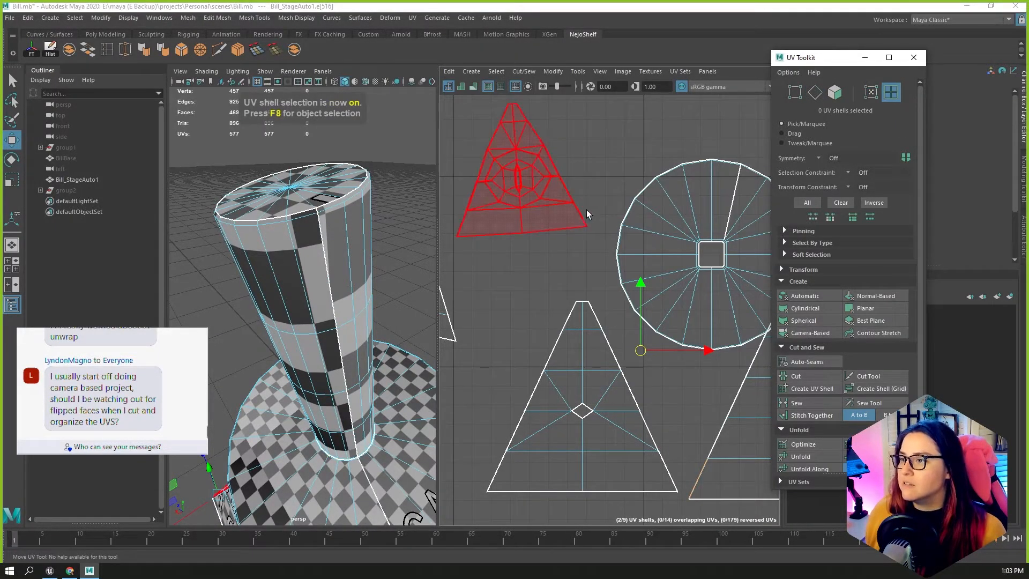
left_click(565, 214)
left_click(871, 92)
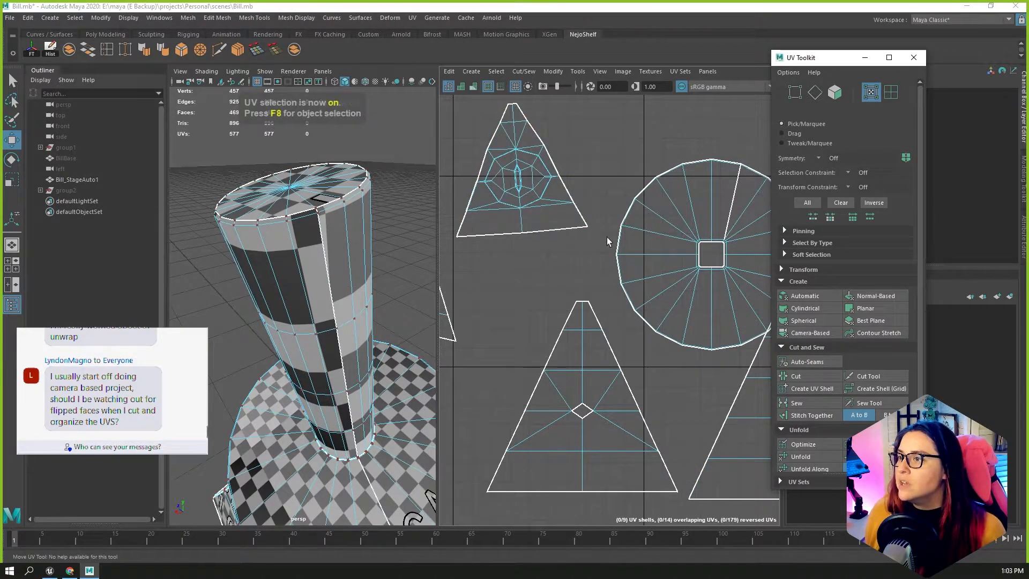
scroll(595, 236, "up", 5)
left_click(558, 268)
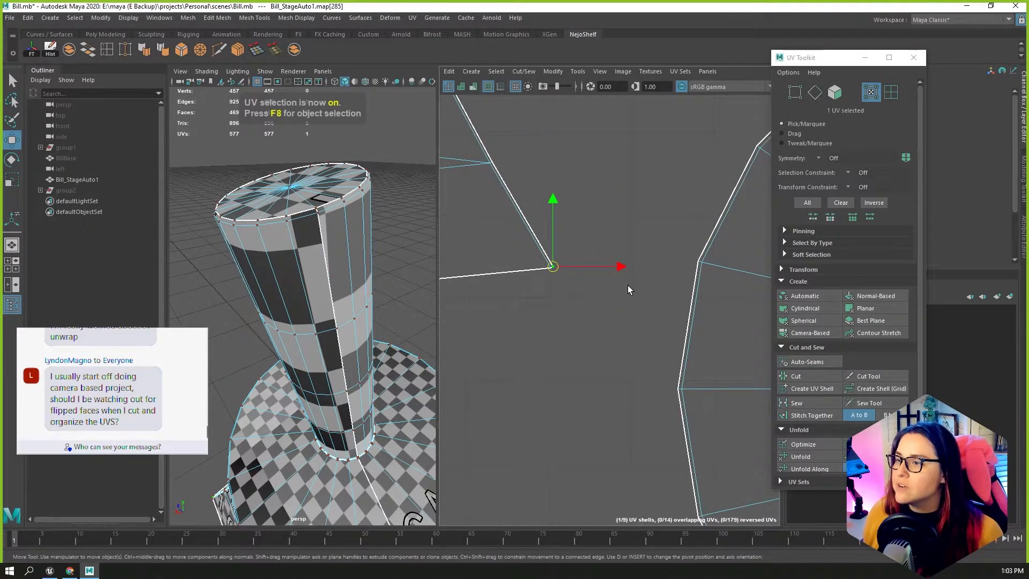
scroll(625, 284, "down", 5)
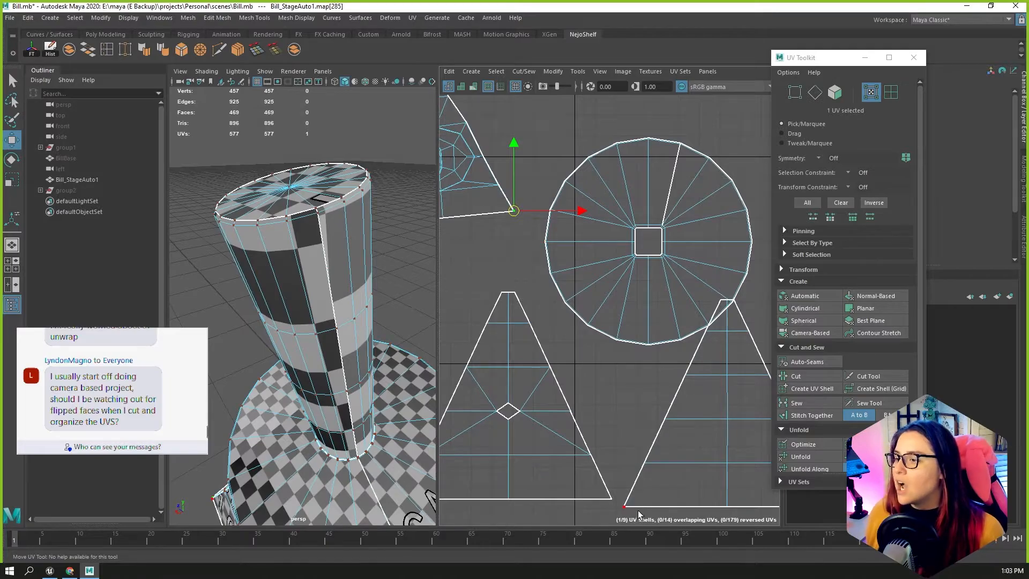
left_click_drag(515, 214, 527, 204)
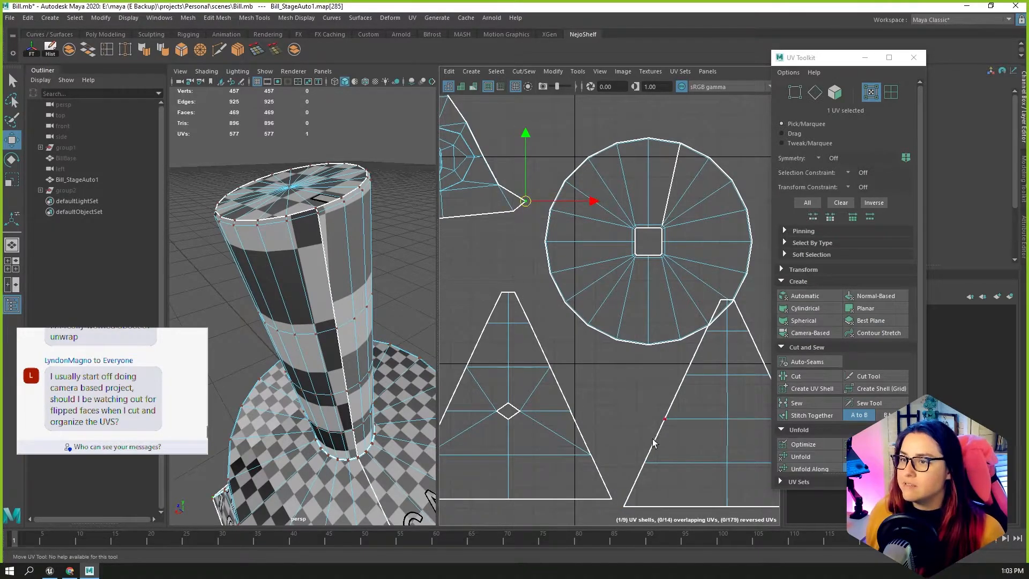
scroll(641, 498, "down", 1)
middle_click_drag(642, 478, 635, 409, "alt")
left_click_drag(323, 361, 287, 390, "alt")
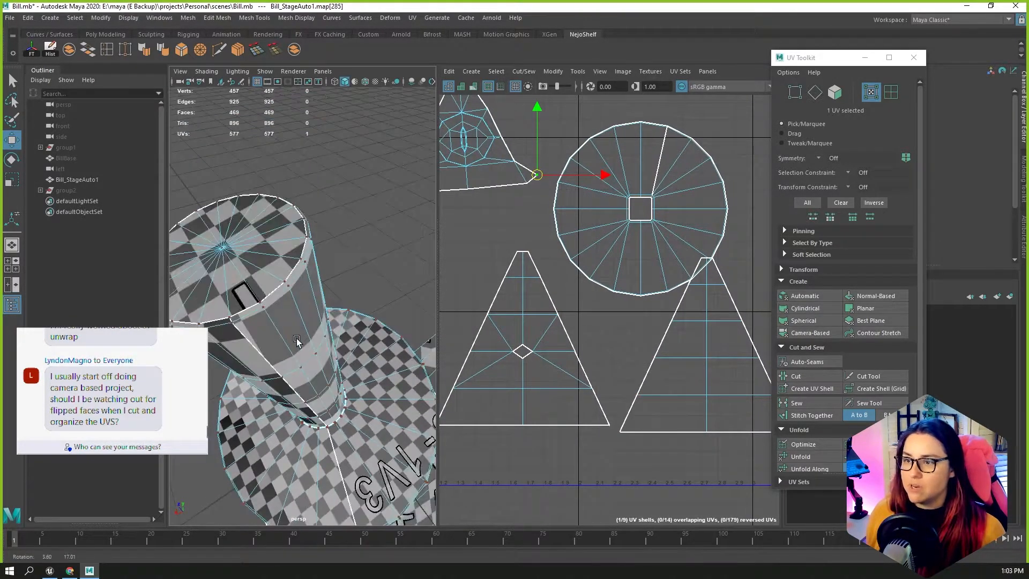
key("ctrl+z")
Try moving the mesh vertex shared by two triangular shells in vertex selection mode, inspect the texture on the pyramid corner, then undo the moves.
left_click(796, 92)
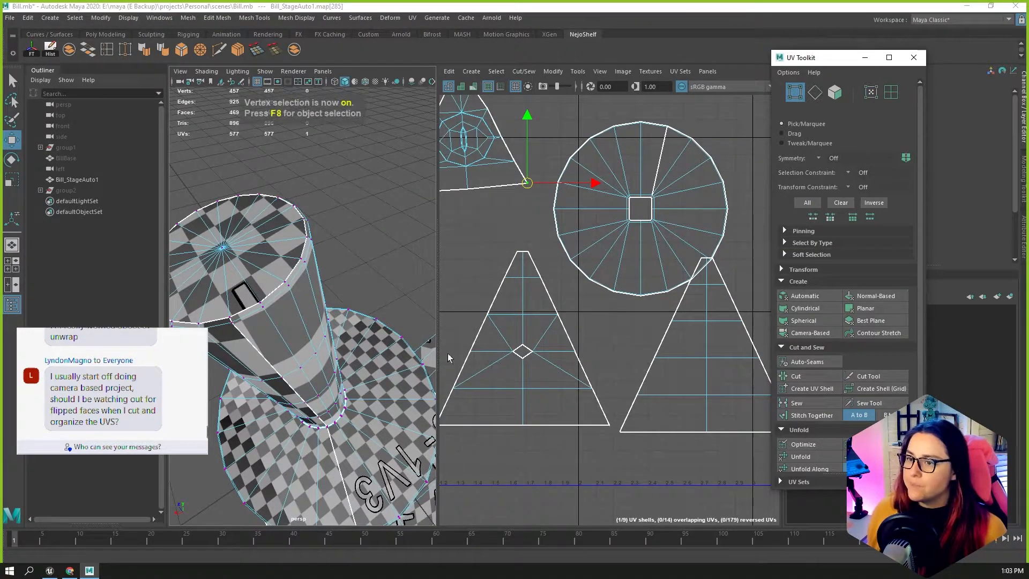
left_click(619, 432, "shift")
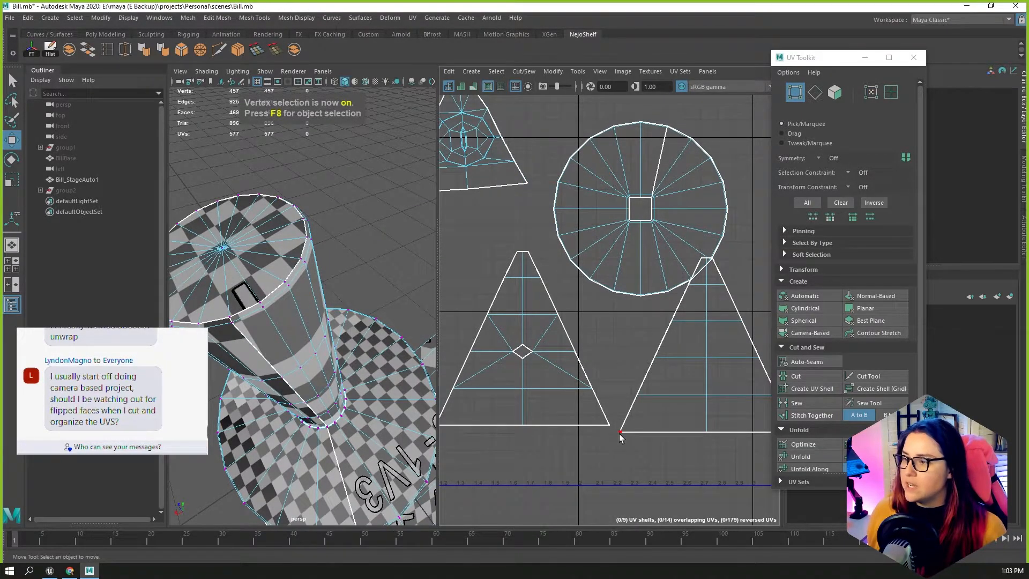
left_click_drag(573, 307, 591, 286)
left_click_drag(322, 448, 298, 411, "alt")
scroll(337, 374, "down", 8)
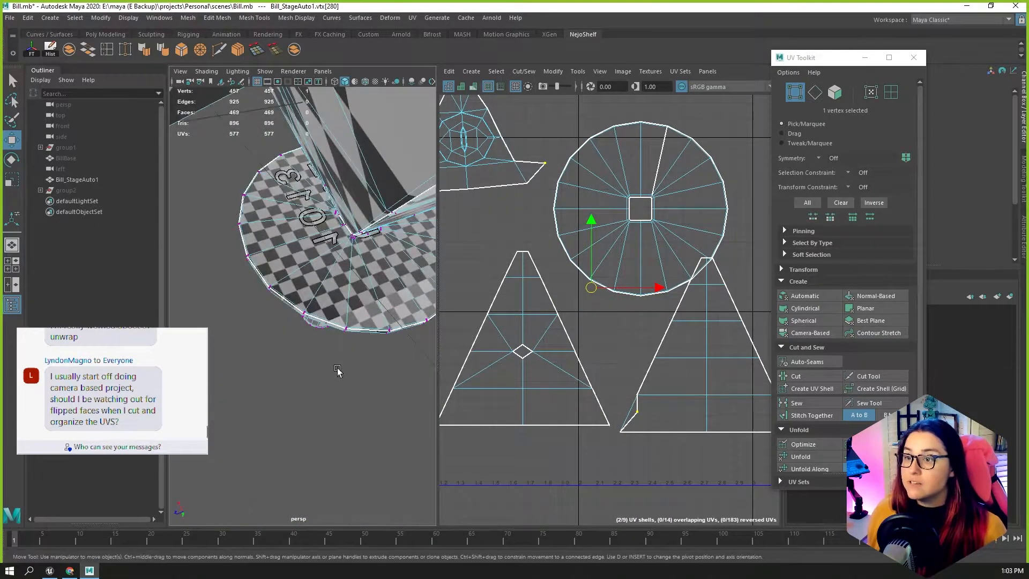
left_click_drag(353, 342, 390, 384, "alt")
right_click_drag(348, 368, 734, 256, "alt")
left_click_drag(394, 311, 472, 328, "alt")
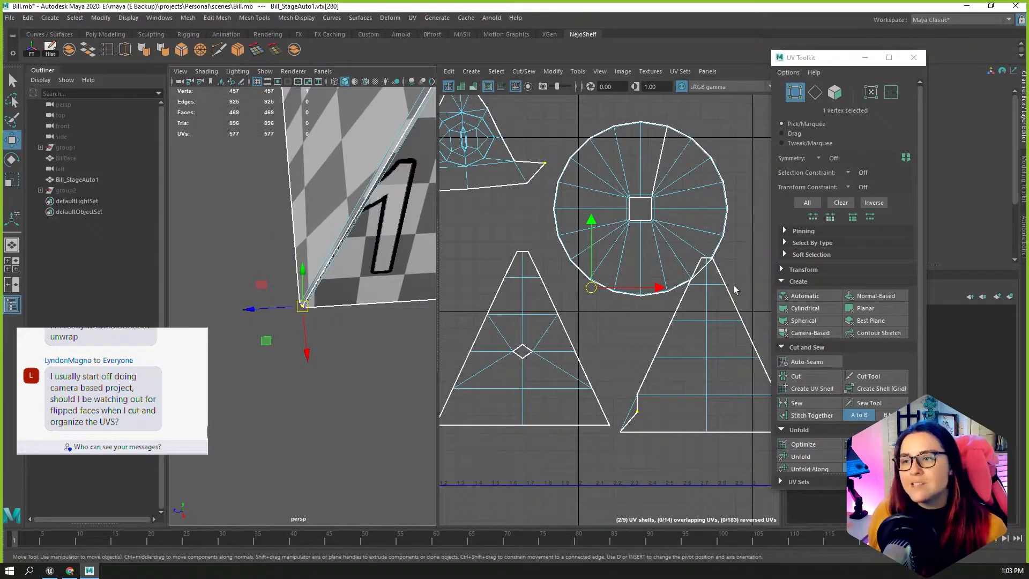
mouse_move(591, 288)
left_mouse_down()
mouse_move(610, 289)
mouse_move(589, 288)
left_mouse_up()
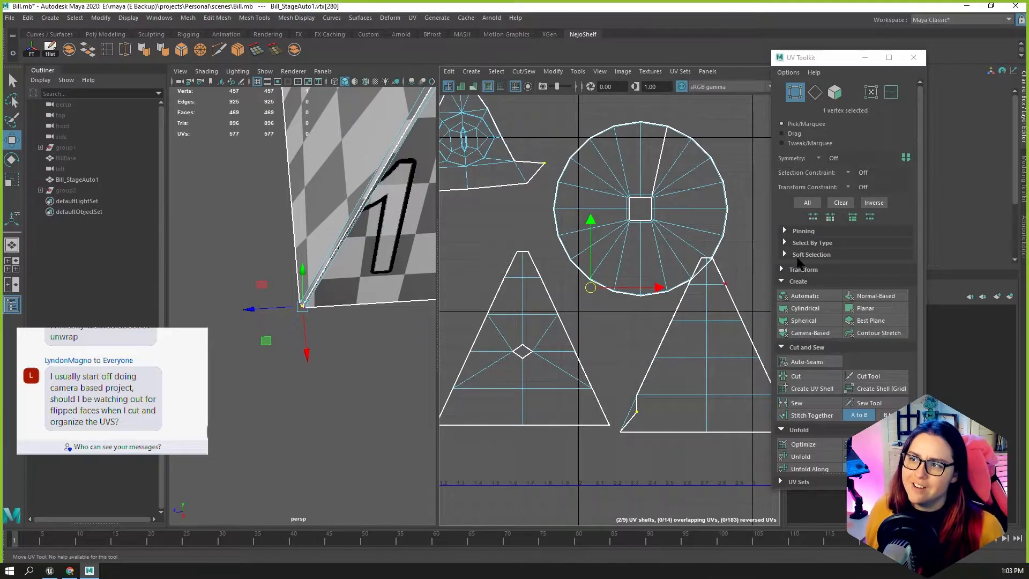
key("ctrl+z")
key("ctrl+z")
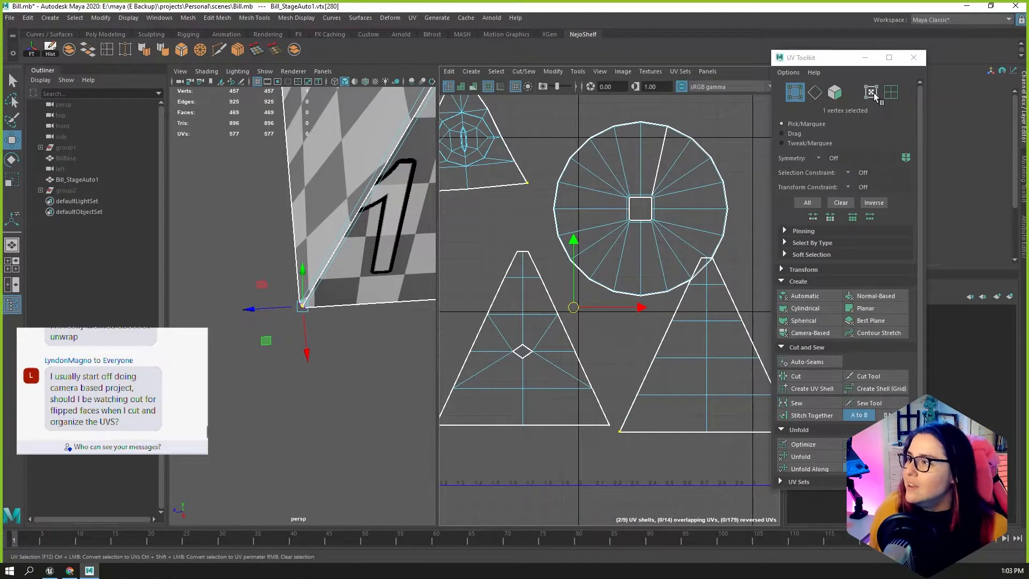
Switch back to UV selection, try pulling the upper triangular shell's corner UV toward the circular shell, then undo the move.
left_click(871, 92)
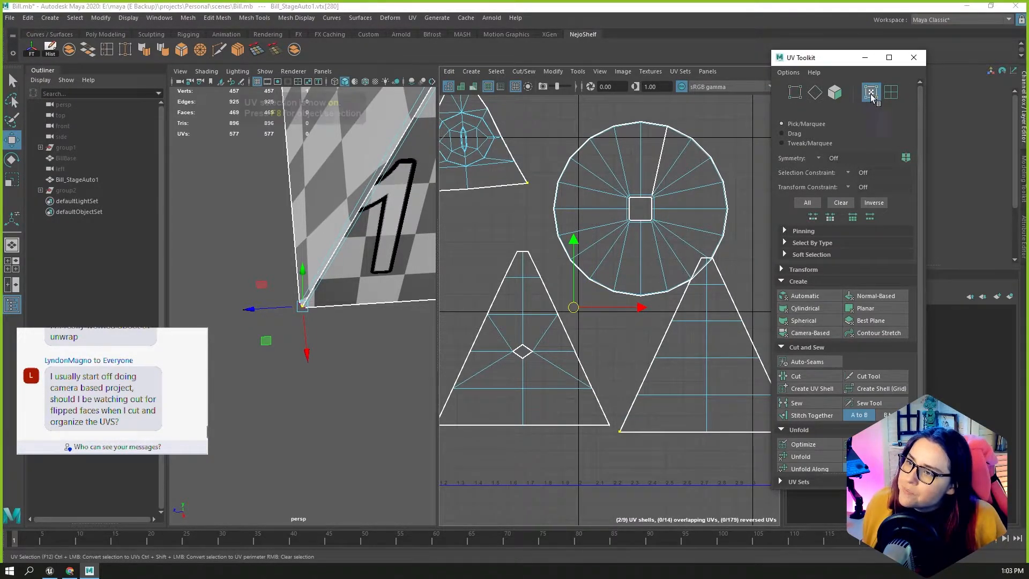
left_click_drag(619, 410, 671, 461)
left_click_drag(608, 408, 672, 472)
left_click_drag(594, 402, 623, 433, "shift")
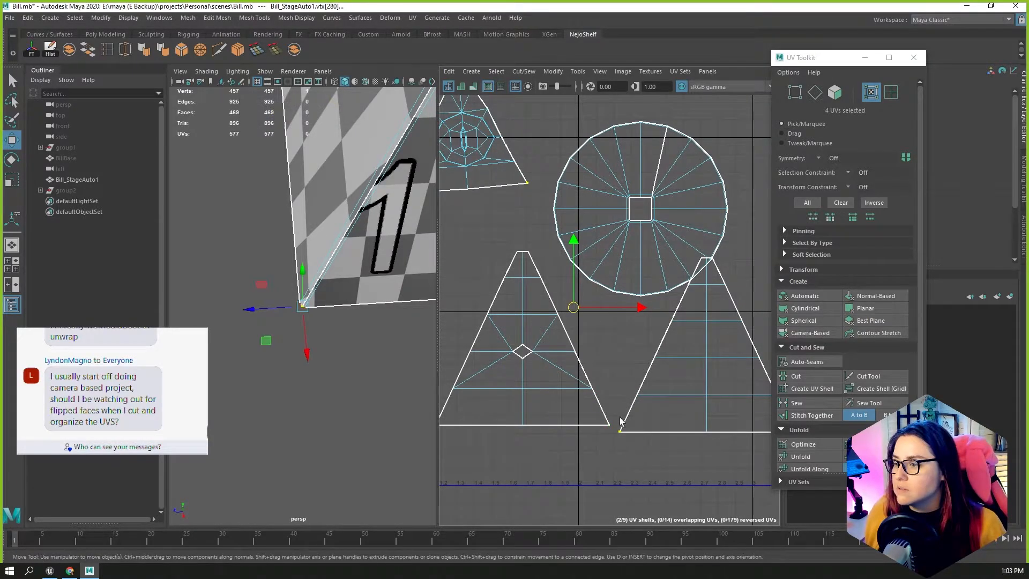
left_click(614, 423)
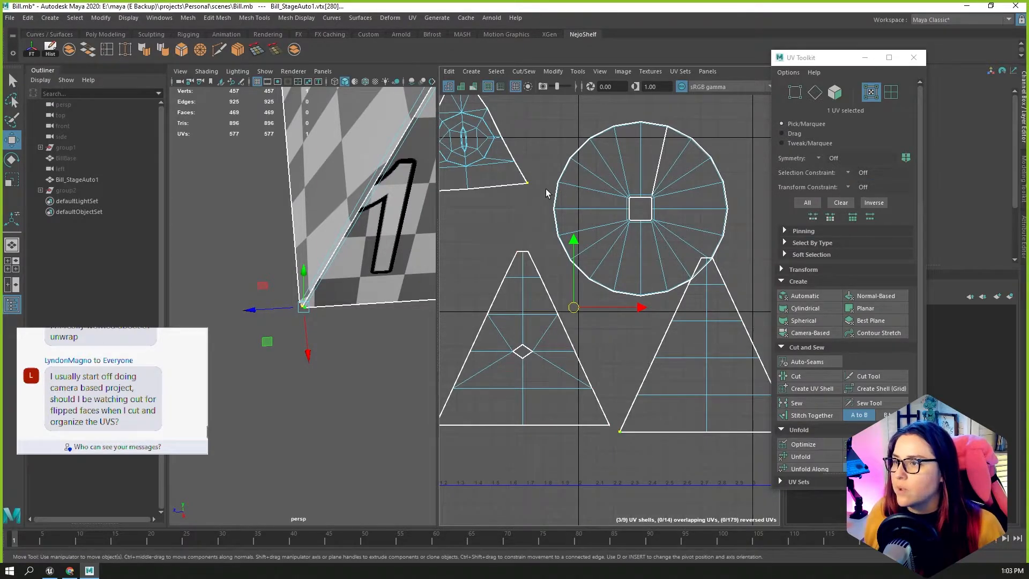
scroll(539, 186, "up", 5)
scroll(541, 196, "up", 2)
left_click(550, 204)
scroll(567, 201, "down", 6)
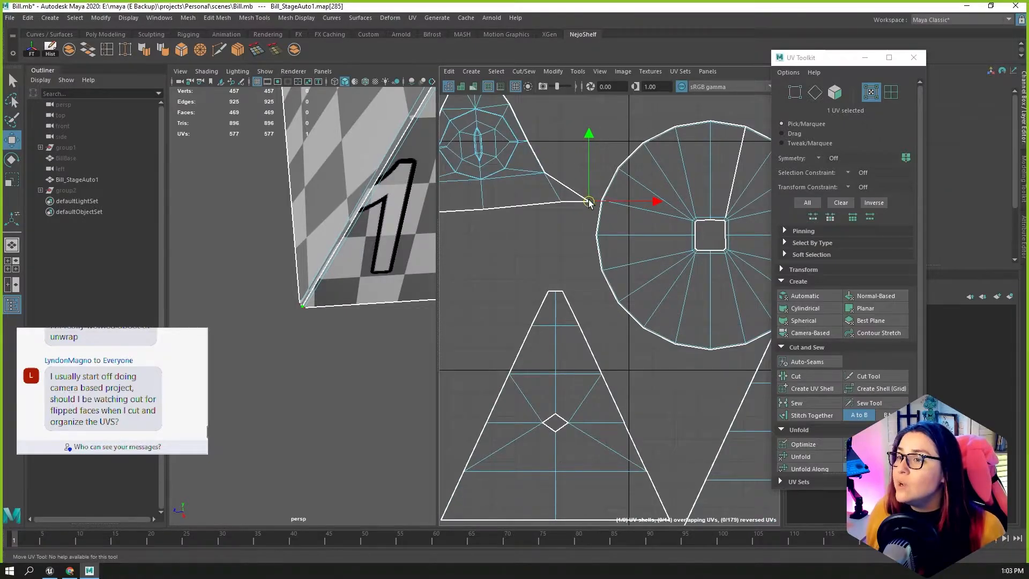
scroll(618, 311, "down", 3)
key("ctrl+z")
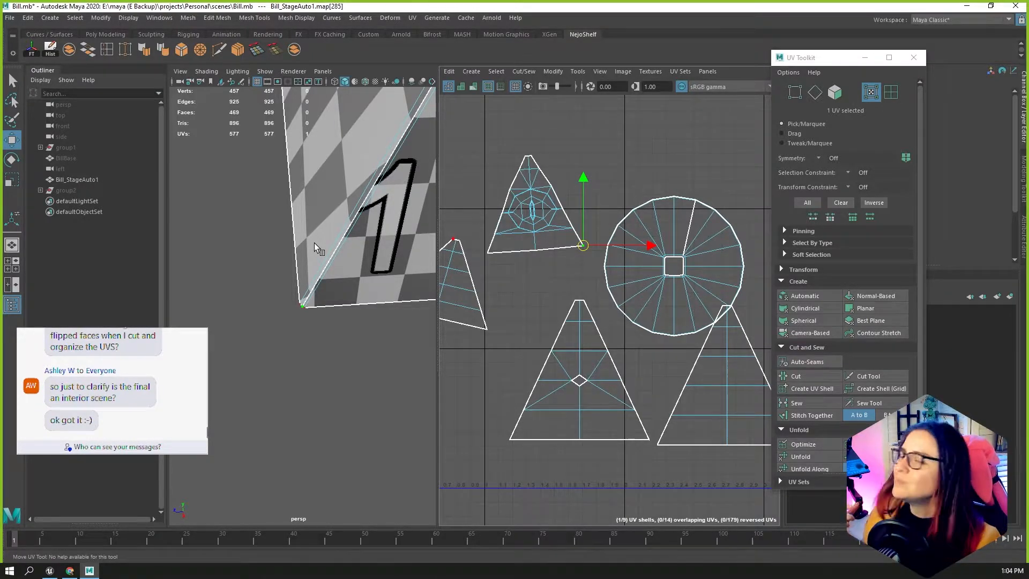
Close the UV Toolkit, delete the Bill_StageAuto1 object, and return to a single perspective view.
right_click_drag(423, 198, 334, 246, "alt")
left_click_drag(334, 247, 265, 269, "alt")
middle_click_drag(264, 269, 317, 320, "alt")
left_click_drag(316, 321, 655, 234, "alt")
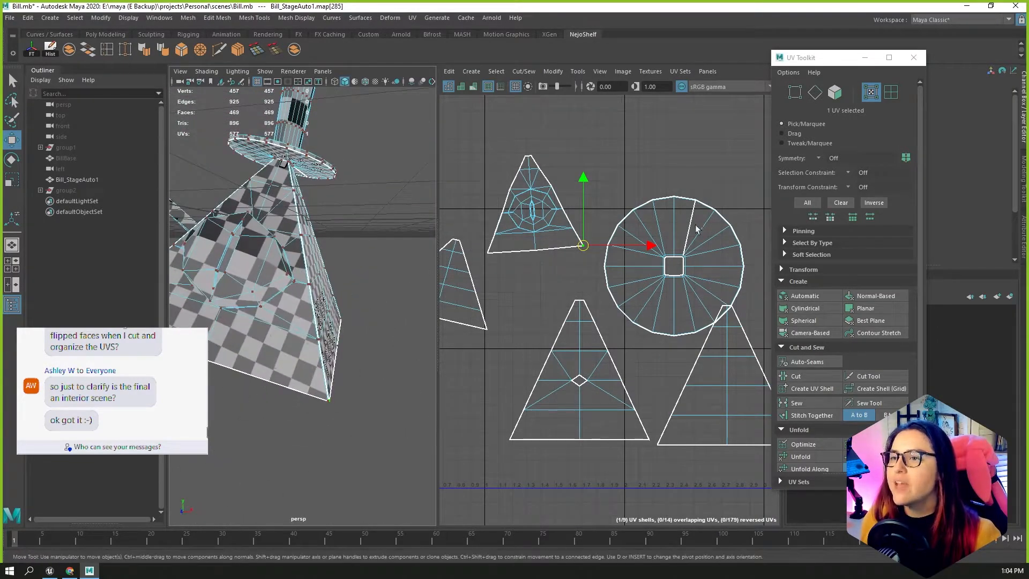
left_click(914, 57)
left_click(77, 179)
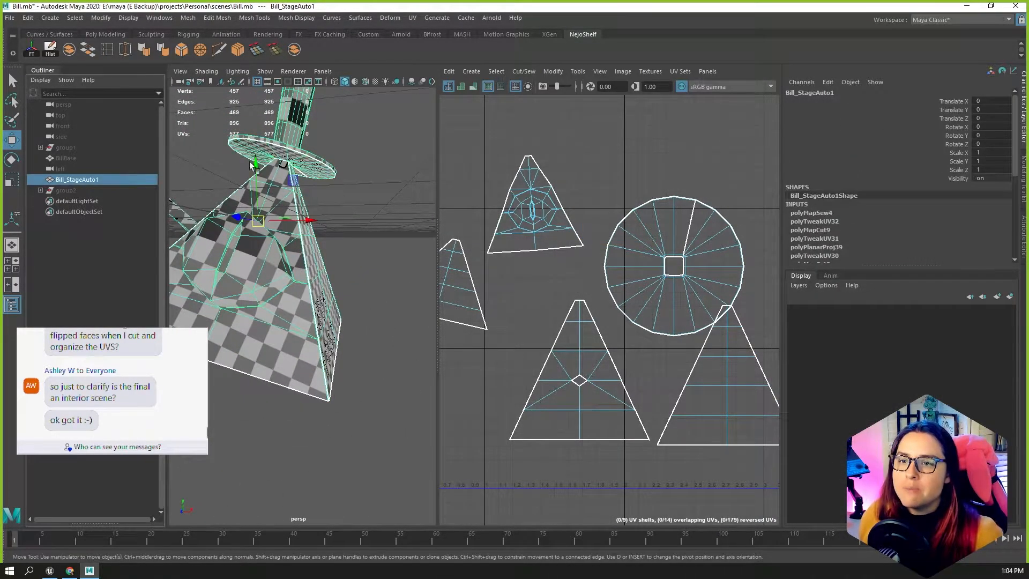
key("Delete")
left_click_drag(312, 201, 310, 282, "alt")
key("space")
left_click_drag(380, 268, 128, 217, "alt")
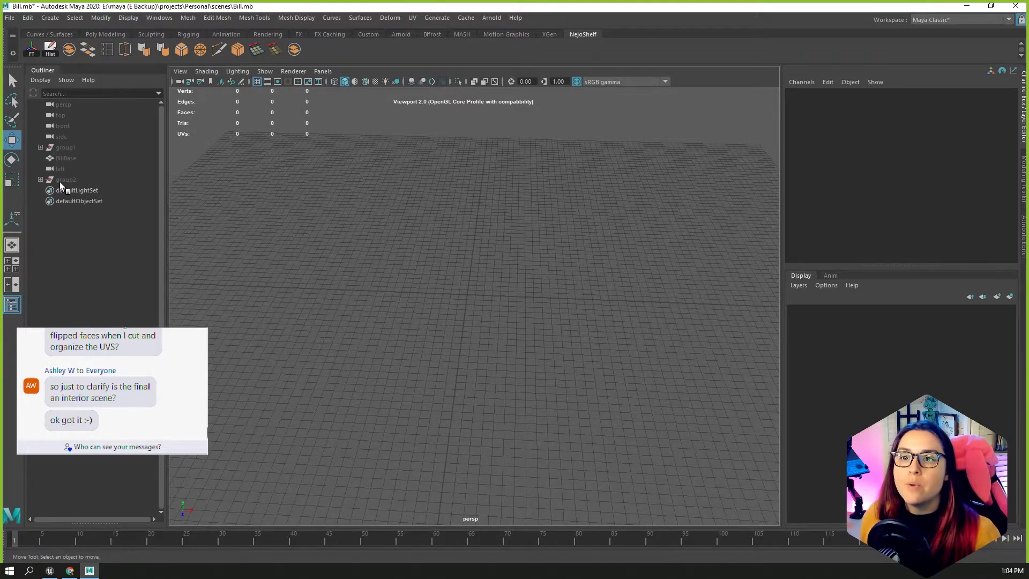
Unhide group1, BillBase, left and group2, and frame them in the perspective view.
left_click_drag(60, 182, 62, 150)
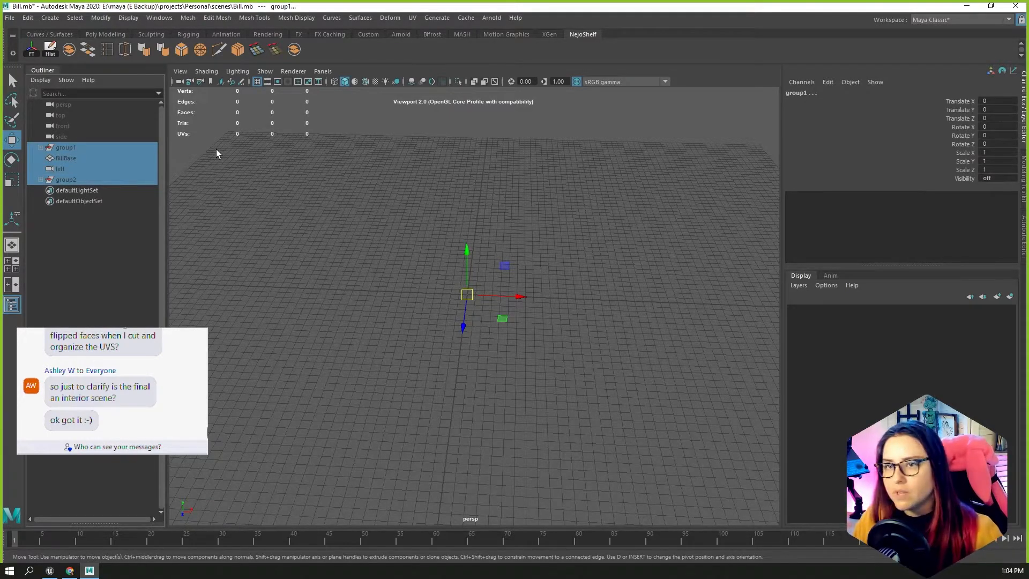
key("shift+h")
key("f")
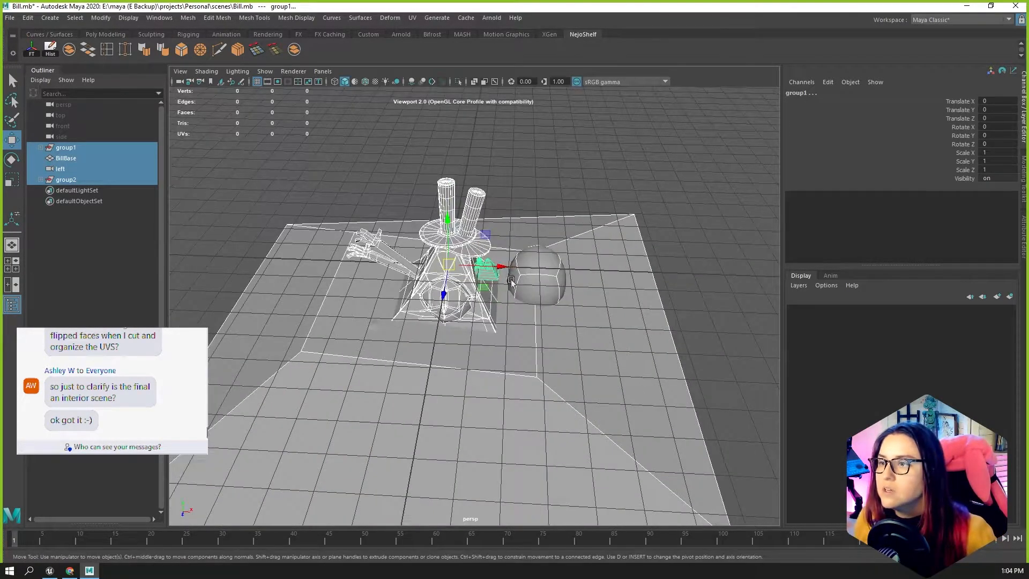
Hide group1 and BillBase.
left_click(63, 148)
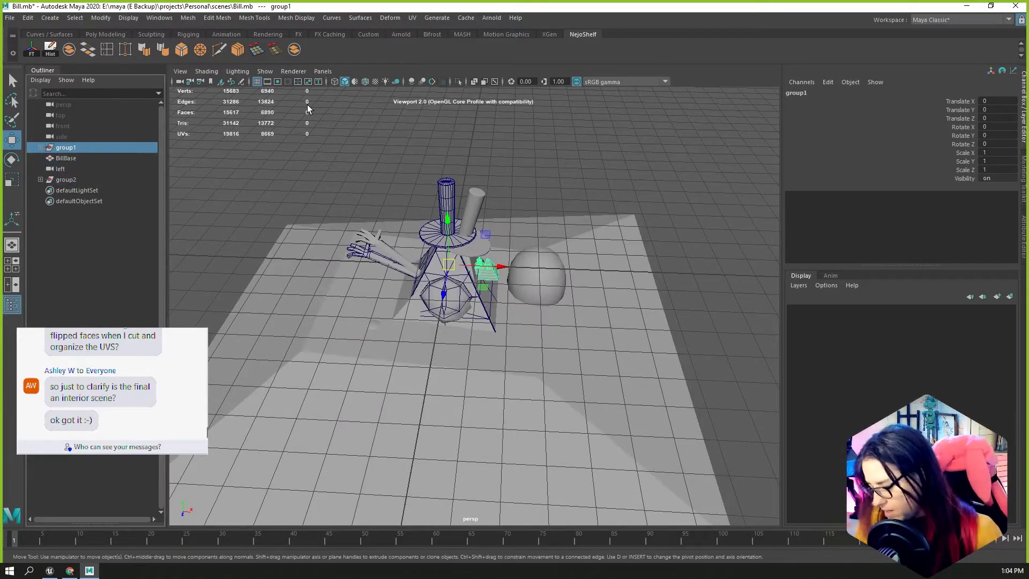
key("ctrl+h")
left_click(65, 158)
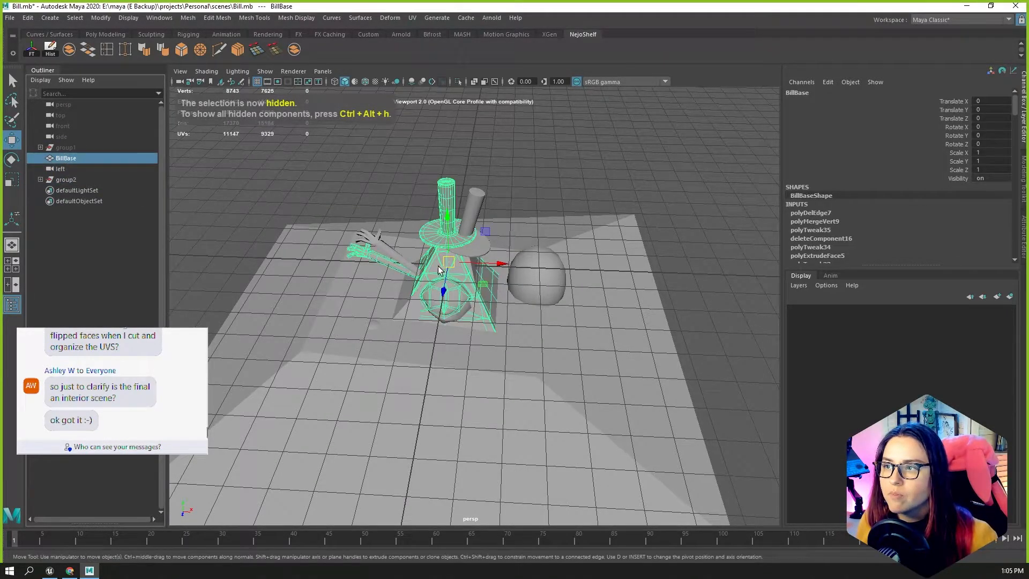
scroll(482, 279, "down", 3)
key("ctrl+h")
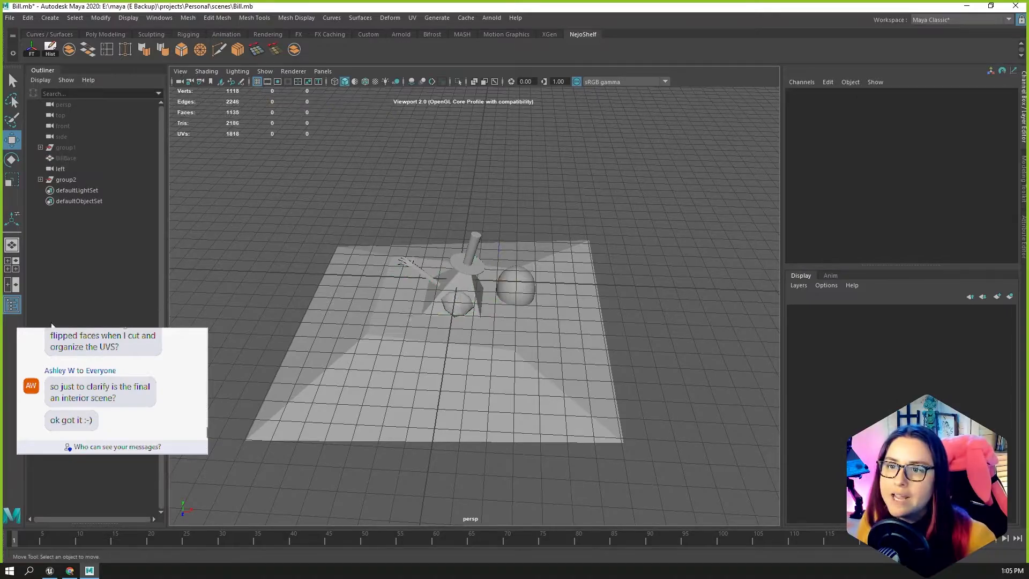
Expand group2, compare its Bill_Stage and Bill_StageAuto meshes, and leave only Bill_Stage selected.
left_click(41, 180)
left_click(67, 190)
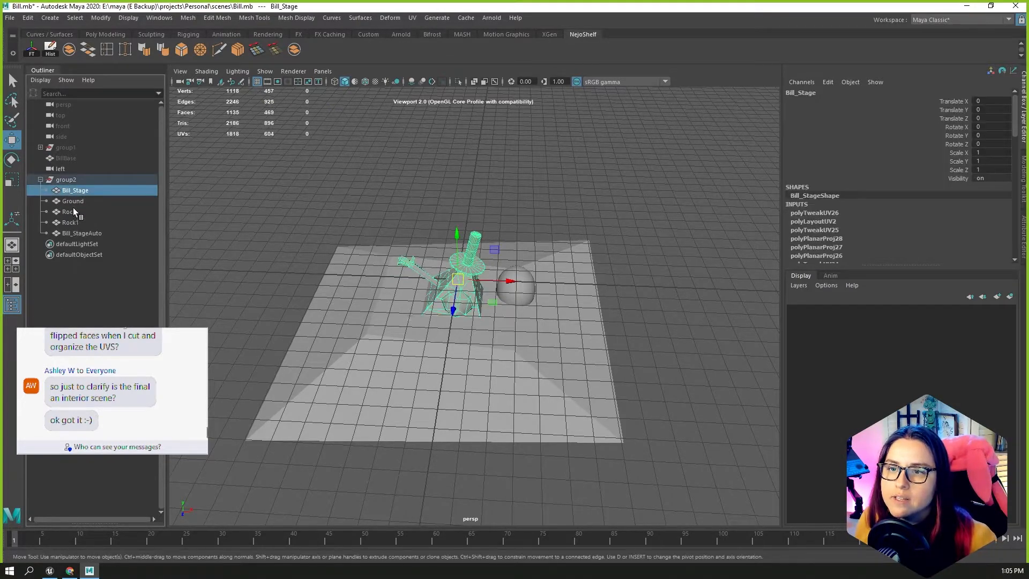
scroll(375, 281, "up", 2)
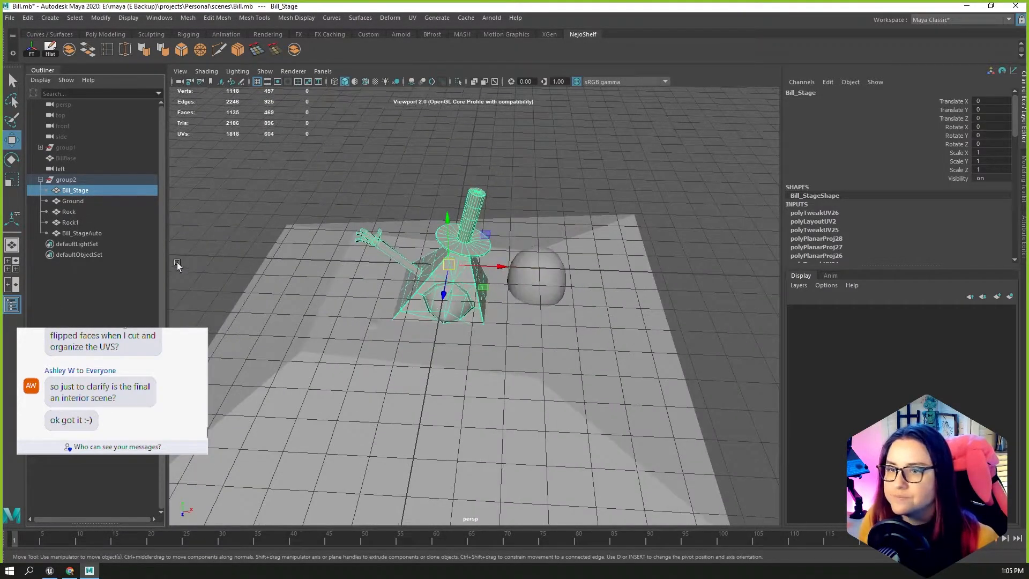
left_click(81, 233)
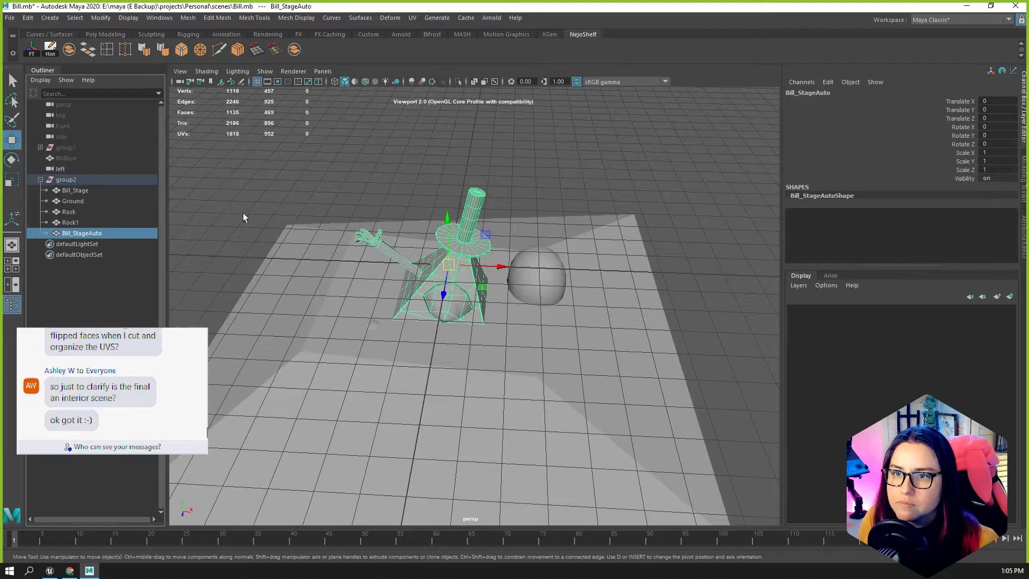
left_click(92, 191, "ctrl")
left_click(81, 191)
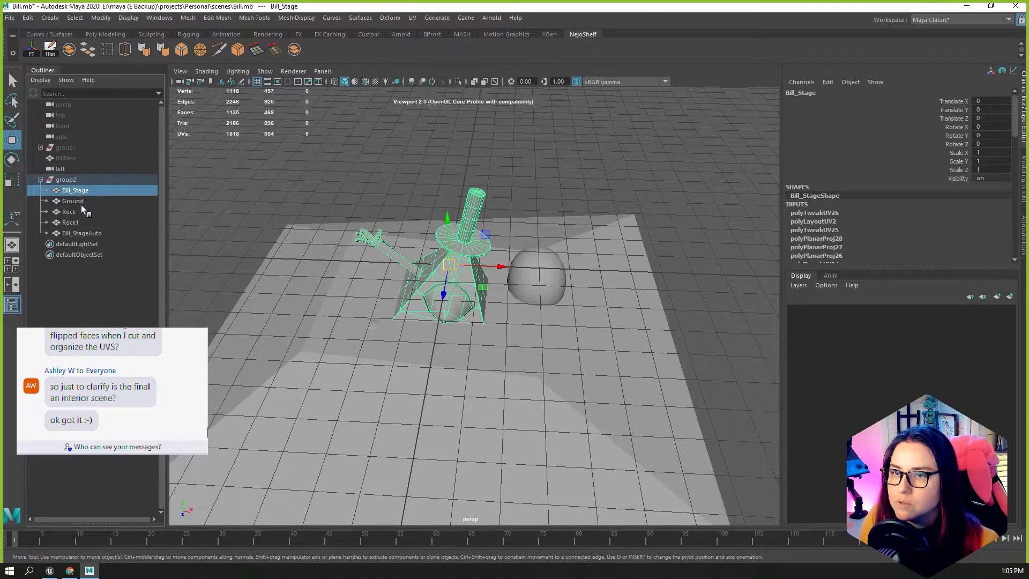
Select Bill_Stage and Bill_StageAuto inside group2 and unparent both meshes from the group.
left_click(78, 233, "shift")
left_click(80, 191)
left_click(79, 240, "ctrl")
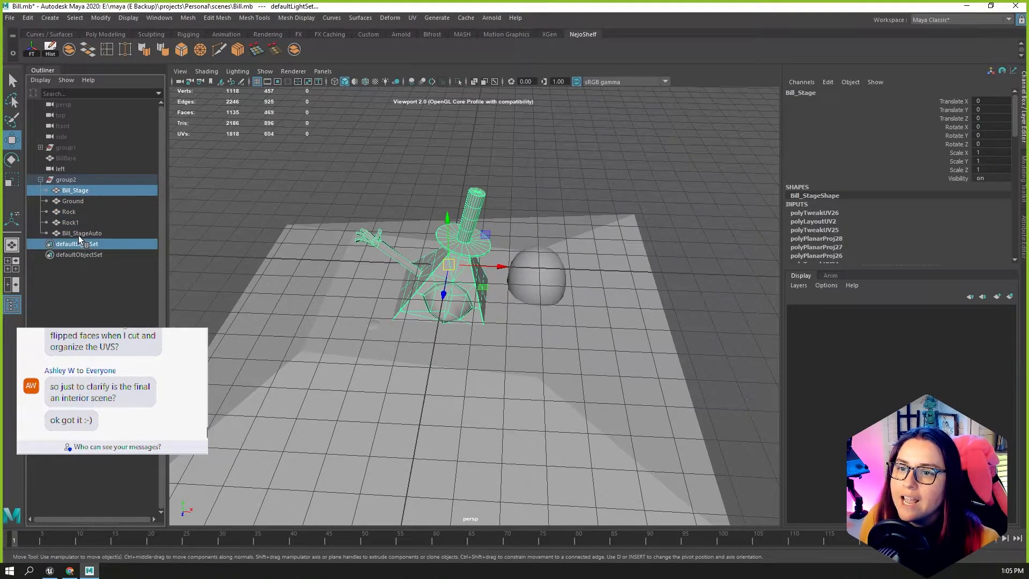
left_click(73, 235)
left_click(85, 192, "ctrl")
key("shift+p")
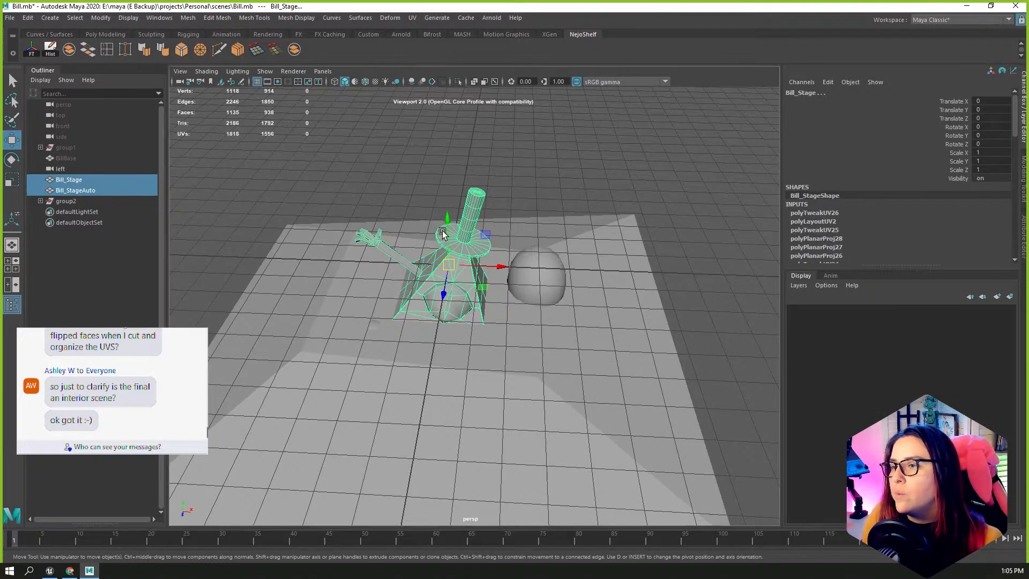
Hide group2 with its ground and rock meshes.
left_click(443, 153)
left_click(82, 202)
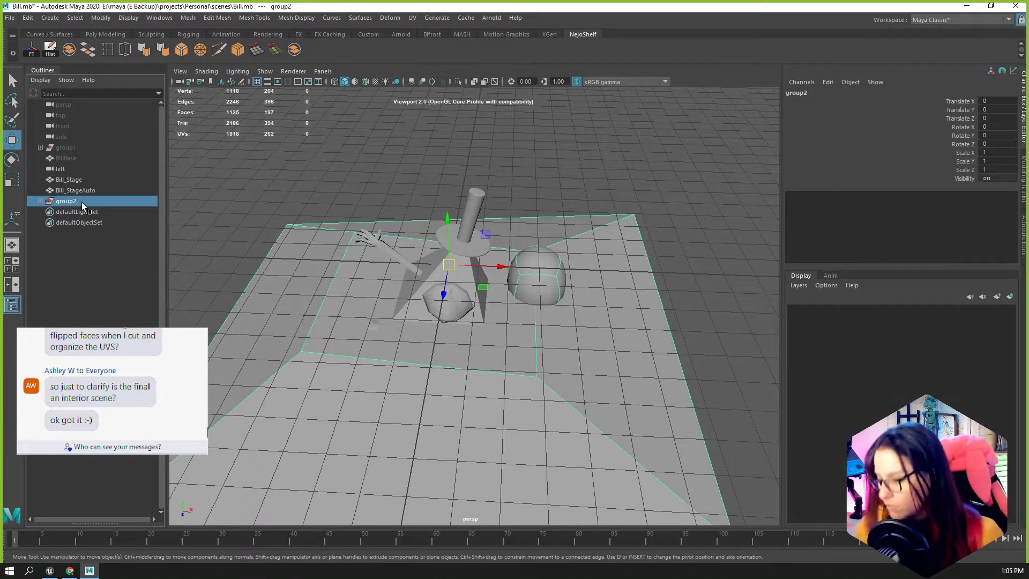
key("ctrl+h")
Return to object mode and move Bill_StageAuto about 9.04 units along X, beside Bill_Stage.
scroll(466, 281, "up", 5)
left_click(466, 281)
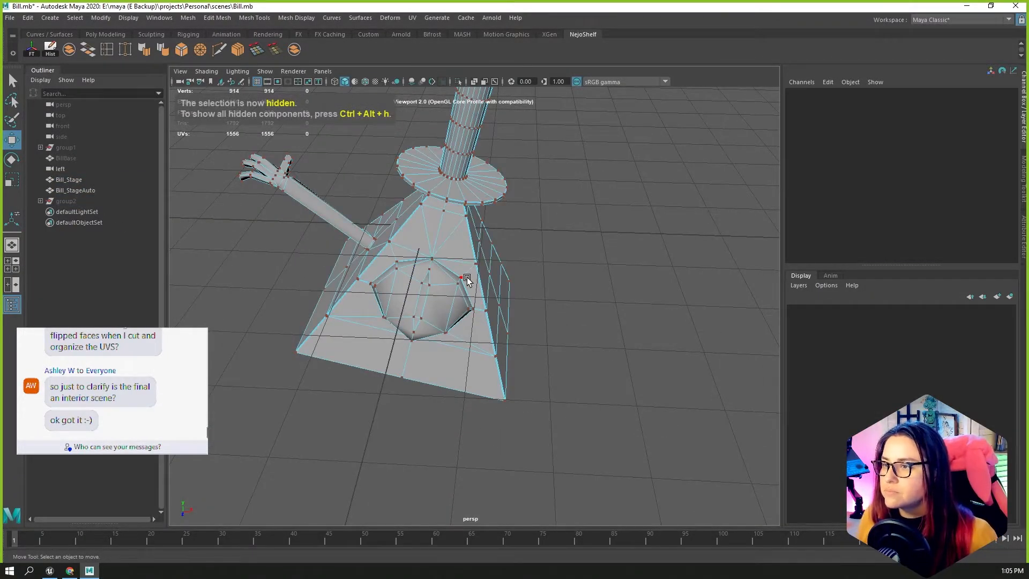
right_click_drag(461, 247, 482, 231)
left_click_drag(482, 231, 549, 275)
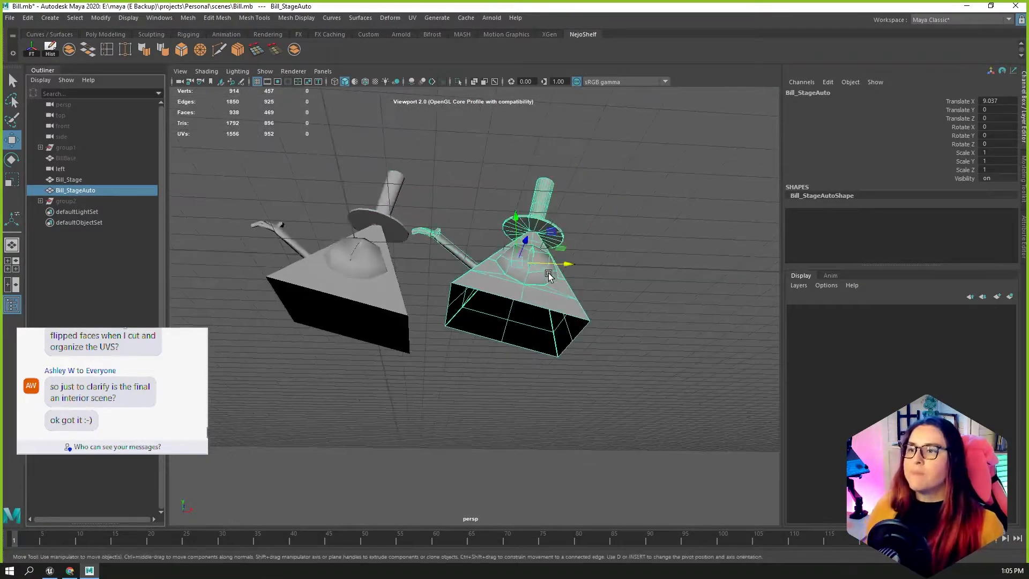
Minimize Maya, switch to the ScaleDemo level in Unreal Editor, and frame the room interior.
left_click(970, 4)
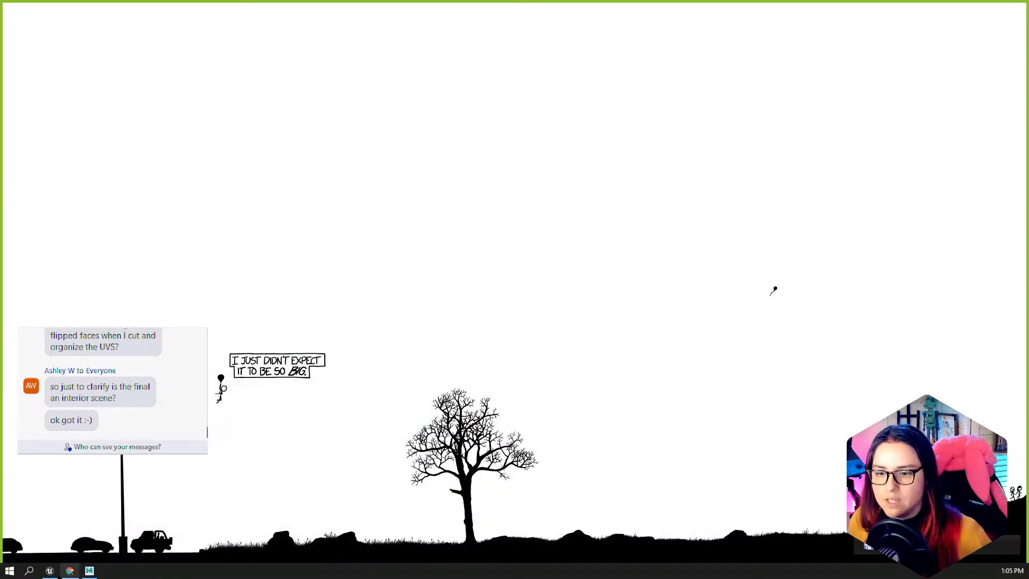
left_click(49, 570)
scroll(551, 229, "down", 10)
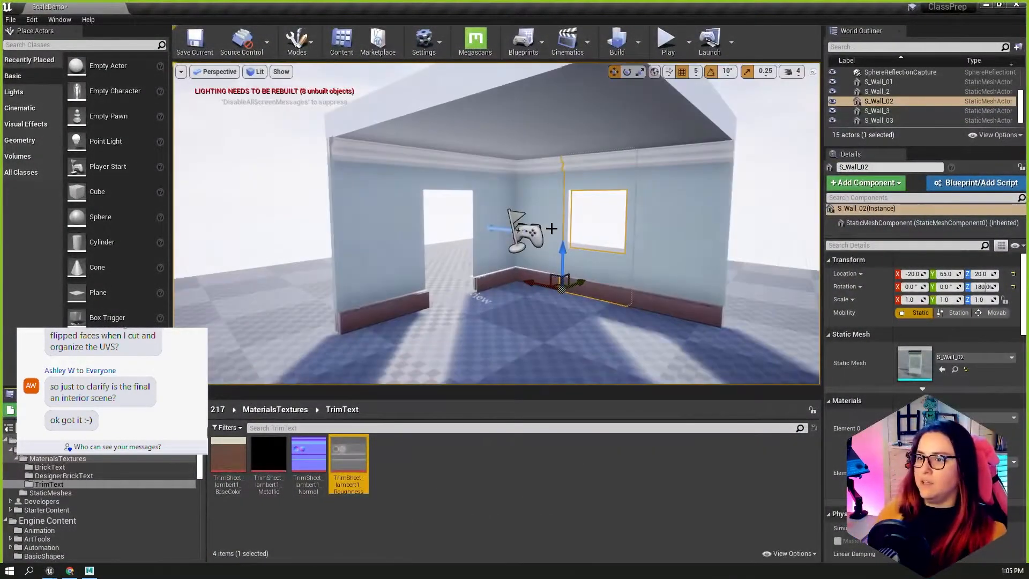
left_click_drag(551, 229, 605, 221, "alt")
scroll(595, 268, "up", 8)
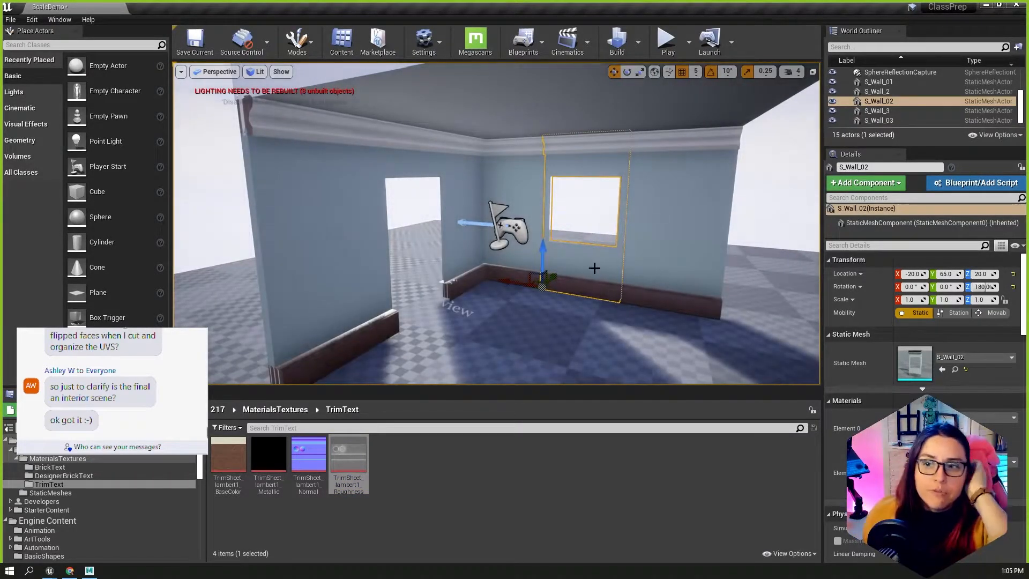
Select all six wall pieces that form the room's two walls, including the doorway and window sections.
left_click(359, 223)
left_click(394, 160, "shift")
left_click(469, 165, "shift")
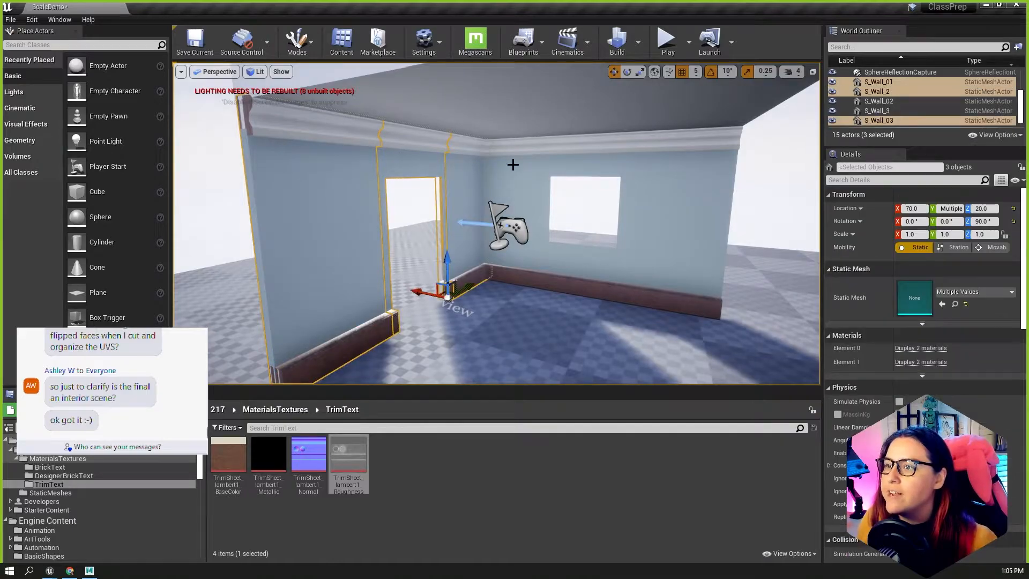
left_click(512, 163, "shift")
left_click(587, 163, "shift")
left_click(665, 165, "shift")
mouse_move(717, 243)
left_mouse_down("alt")
mouse_move(632, 246)
mouse_move(712, 246)
left_mouse_up("alt")
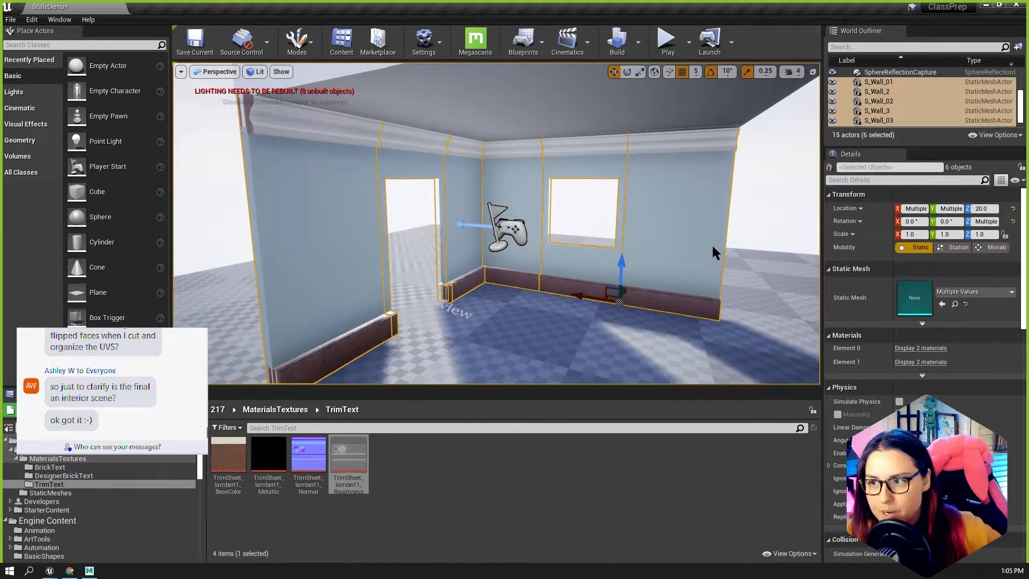
Examine how the modular wall pieces meet, from inside the room corner and from outside the building.
key("w")
right_click_drag(711, 246, 681, 243)
key("s")
key("w")
key("s")
right_click_drag(644, 272, 723, 184)
key("w")
key("w")
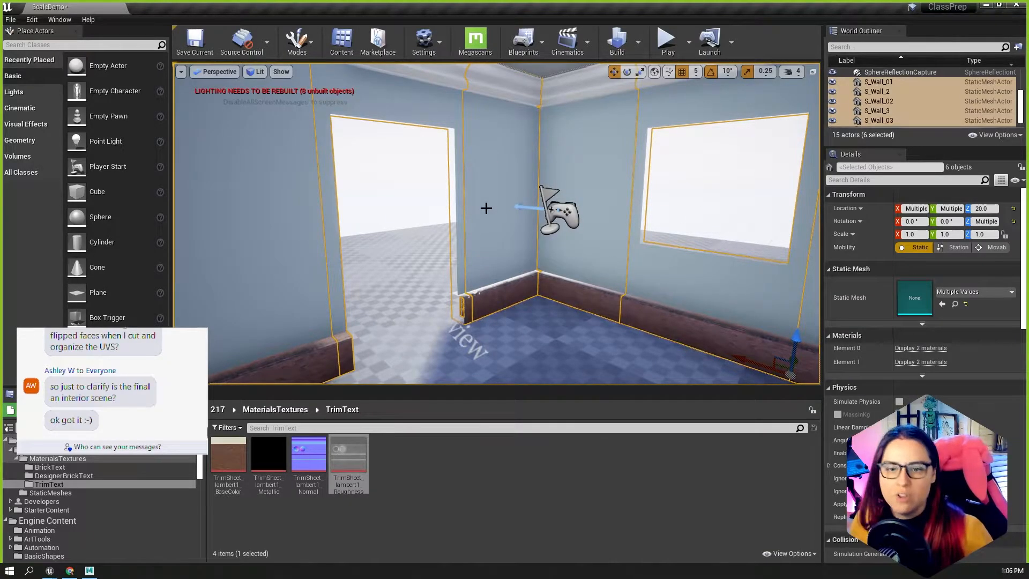
scroll(486, 203, "down", 5)
scroll(485, 204, "down", 10)
left_click_drag(486, 203, 795, 149, "alt")
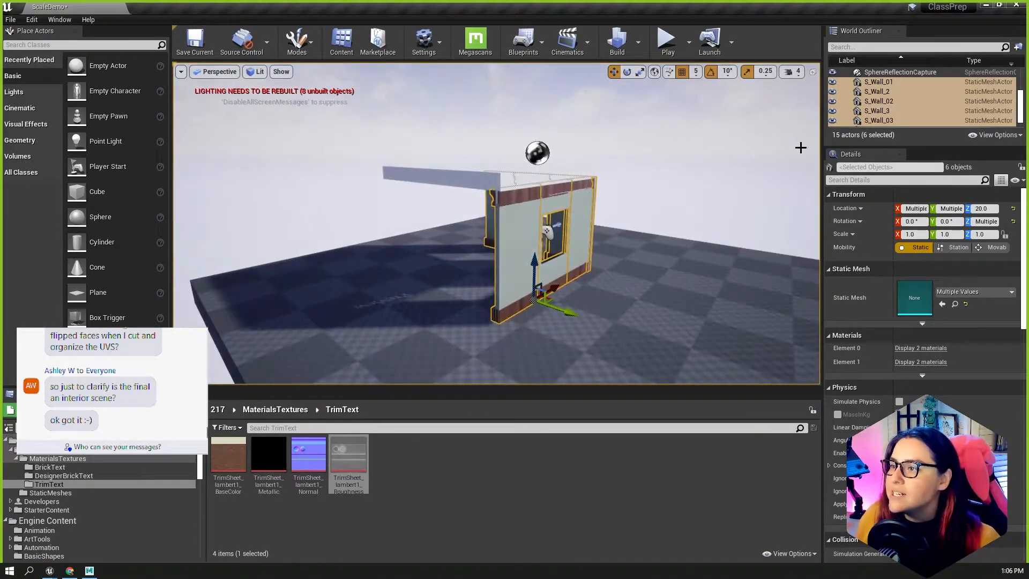
Rotate the Light Source directional light about its vertical axis to 386.4° and look at the shadows inside the room.
left_click(781, 159)
left_click_drag(559, 187, 537, 195, "alt")
right_click_drag(497, 170, 314, 198, "alt")
left_click_drag(315, 198, 542, 138, "alt")
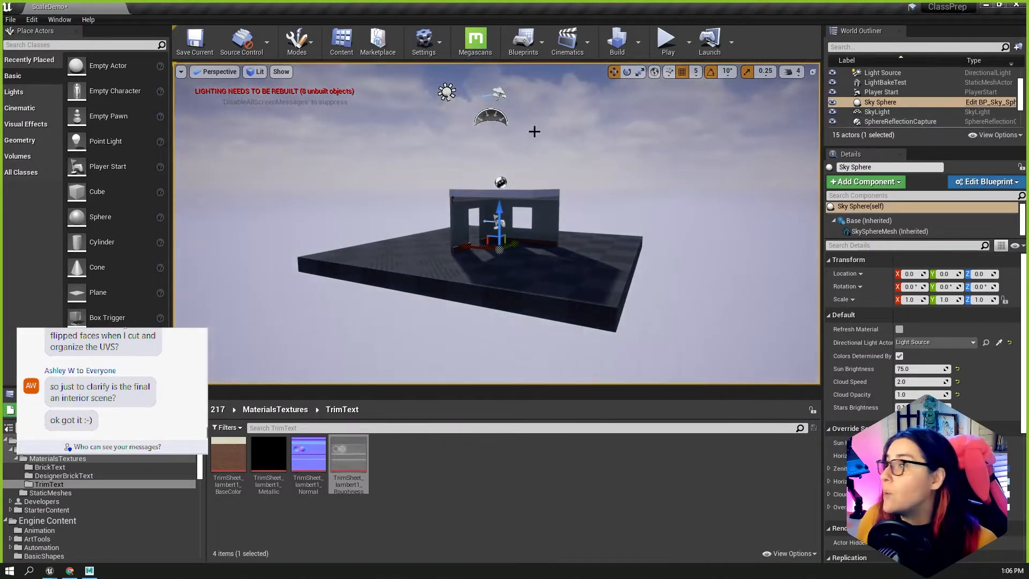
left_click(452, 93)
key("r")
key("e")
left_click_drag(466, 102, 520, 101)
right_click_drag(553, 152, 604, 193, "alt")
left_click_drag(603, 194, 581, 195)
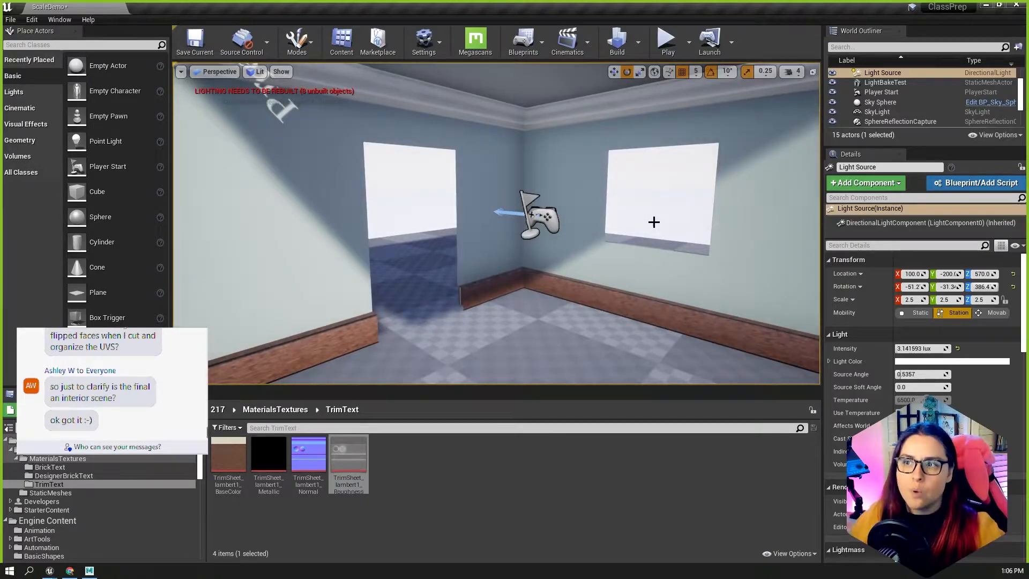
Set the Light Source's Z rotation to about 216.4° so light enters through the doorway and window, and build the lighting.
right_click_drag(557, 157, 540, 142, "alt")
left_click_drag(453, 102, 485, 104, "alt")
middle_click_drag(464, 103, 460, 152, "alt")
left_click_drag(454, 107, 343, 109)
scroll(502, 291, "up", 5)
middle_click_drag(502, 291, 503, 225, "alt")
right_click_drag(504, 225, 589, 211, "alt")
right_click_drag(471, 268, 494, 257)
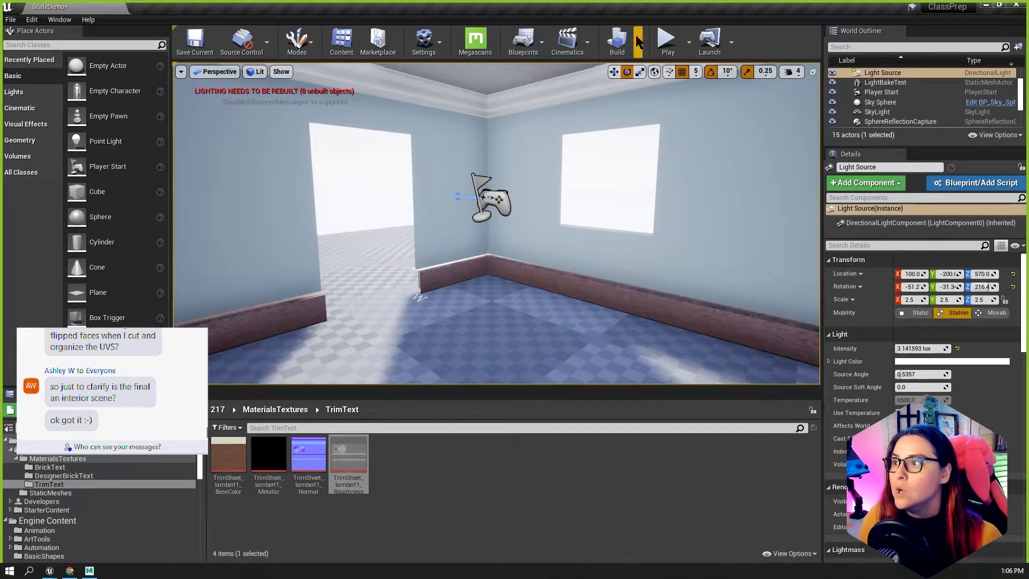
left_click(616, 42)
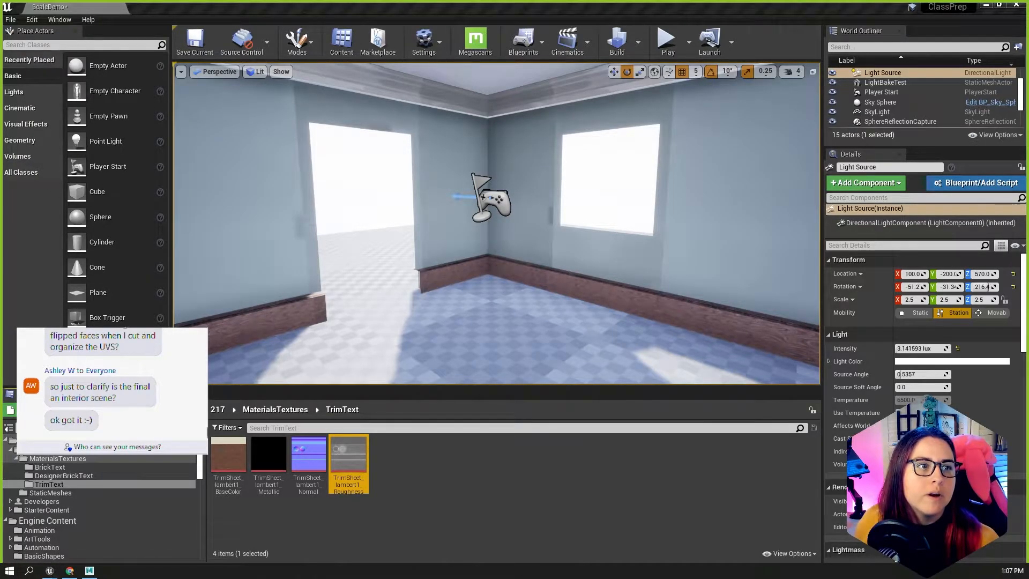
Bring up the FBX import options for LightBakeTest, review Generate Lightmap UVs with the default settings, and cancel the import.
left_click_drag(154, 285, 444, 517)
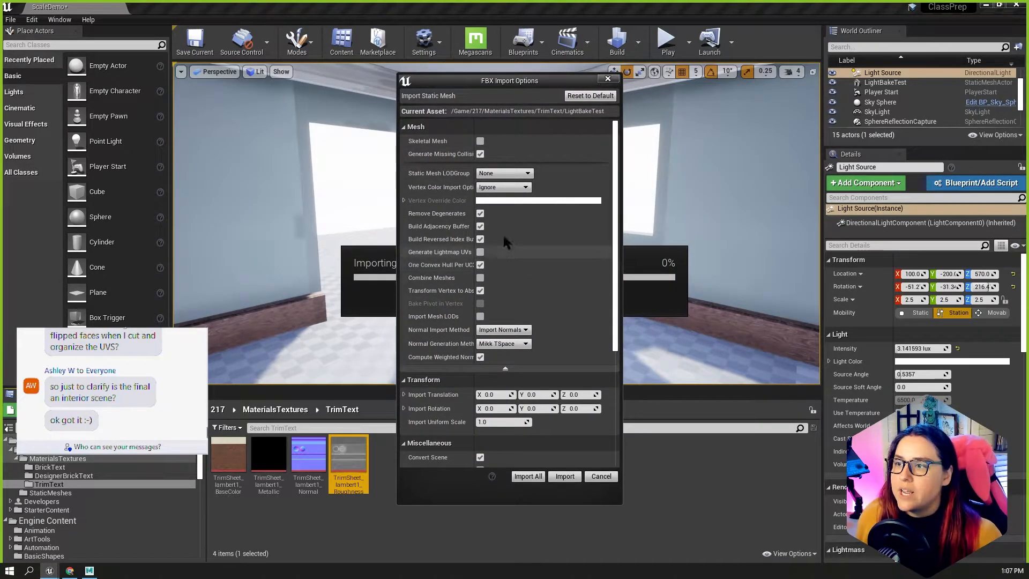
left_click(590, 97)
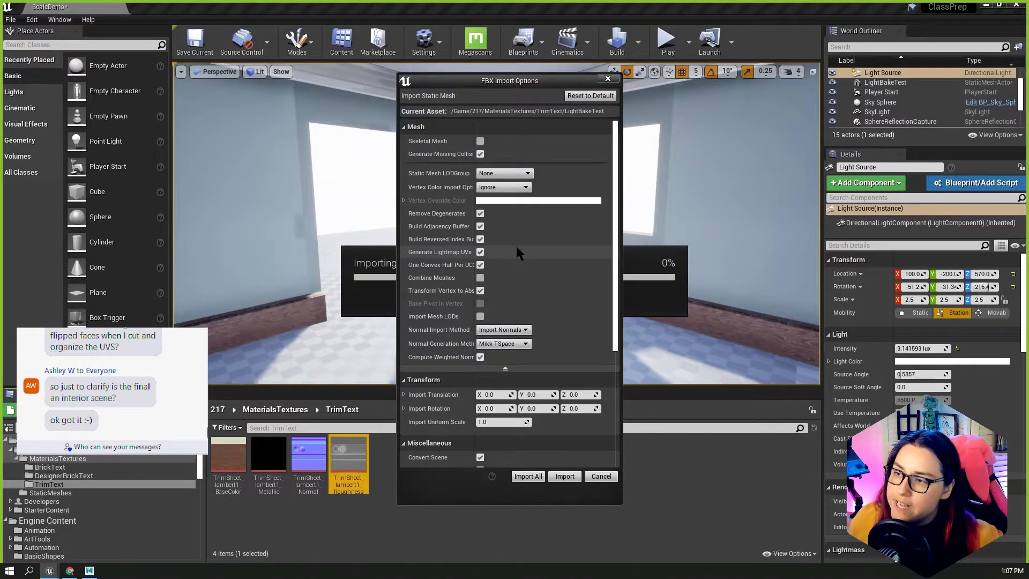
left_click_drag(474, 252, 494, 252)
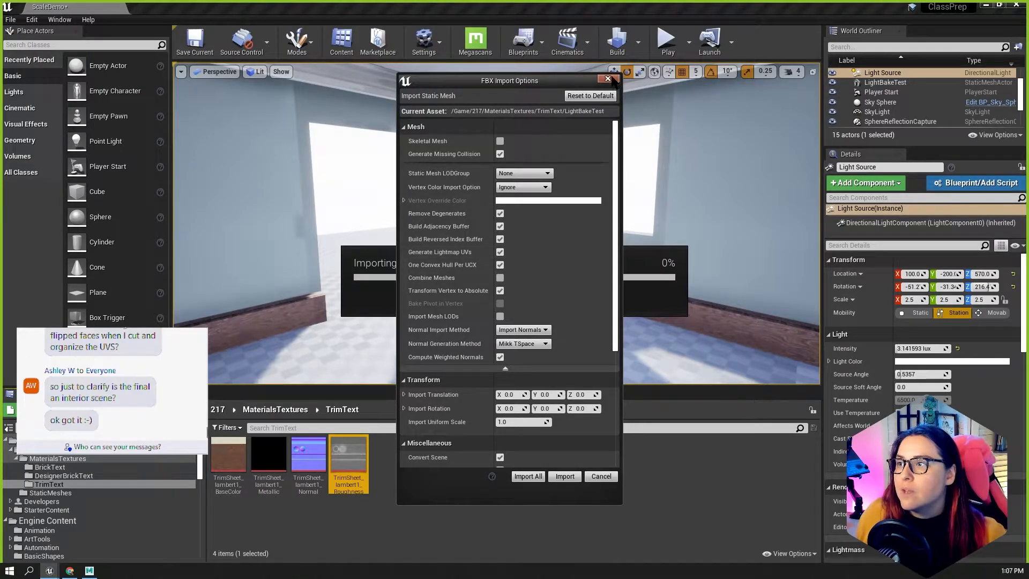
left_click(599, 477)
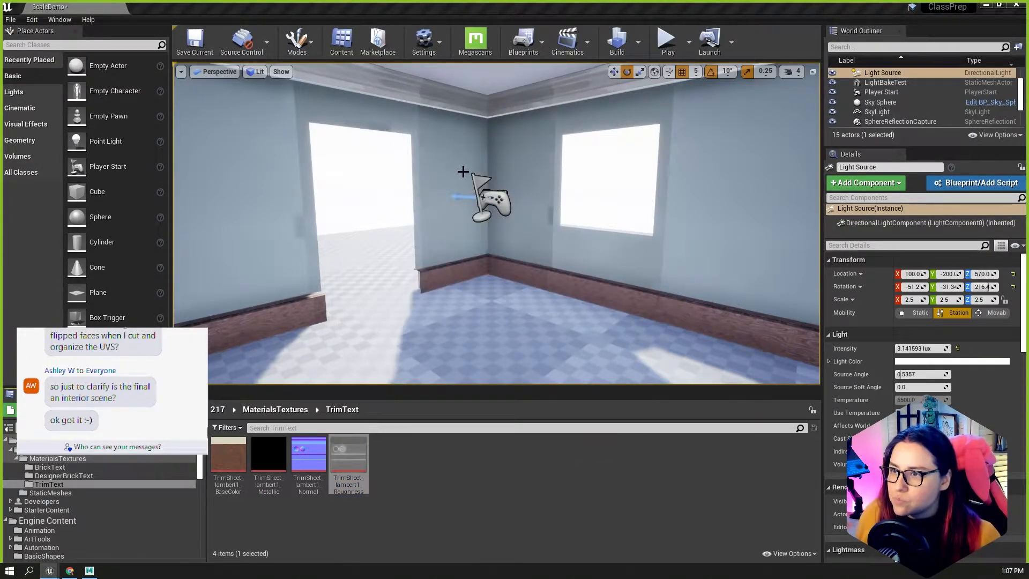
Select the wall piece beside the doorway, browse to the StaticMeshes folder, and open the S_Wall_01 mesh for editing.
left_click(463, 172)
left_click(349, 463)
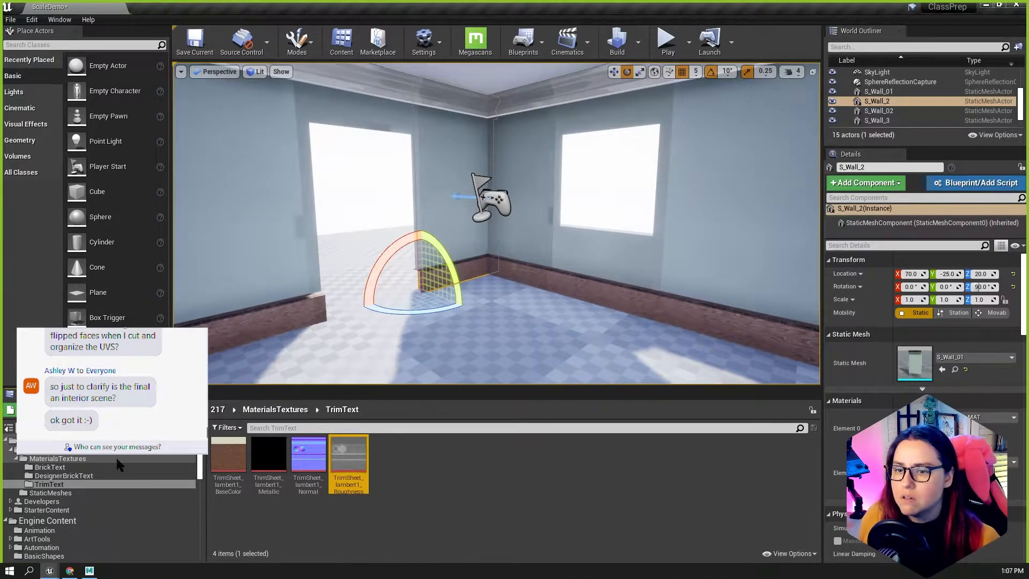
left_click(59, 475)
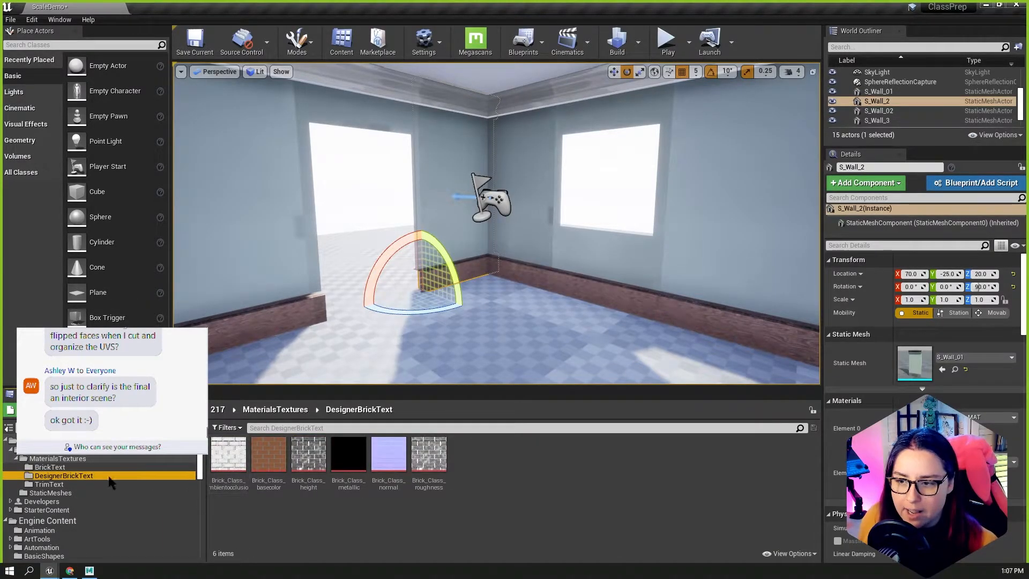
left_click(43, 459)
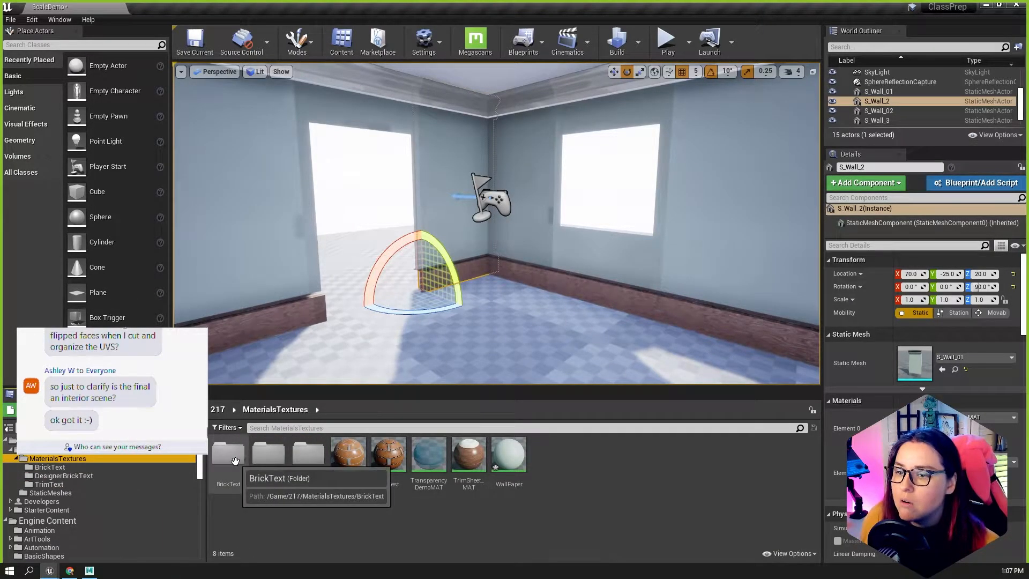
left_click(51, 492)
double_click(309, 452)
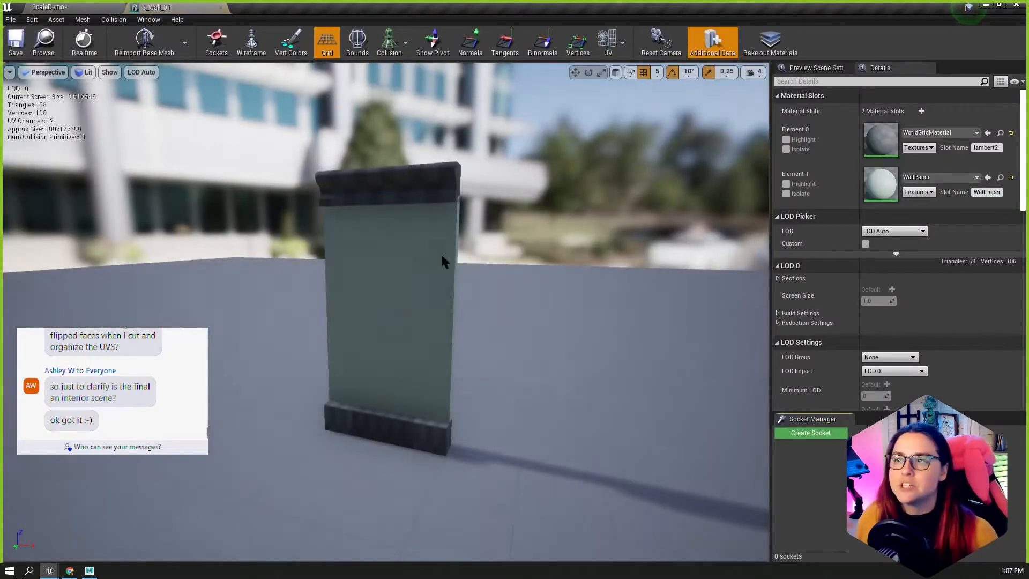
Overlay UV Channel 0 on the S_Wall_01 preview and compare its layout with the wall mesh.
left_click(395, 353)
left_click_drag(395, 352, 498, 351, "alt")
right_click_drag(348, 354, 407, 354, "alt")
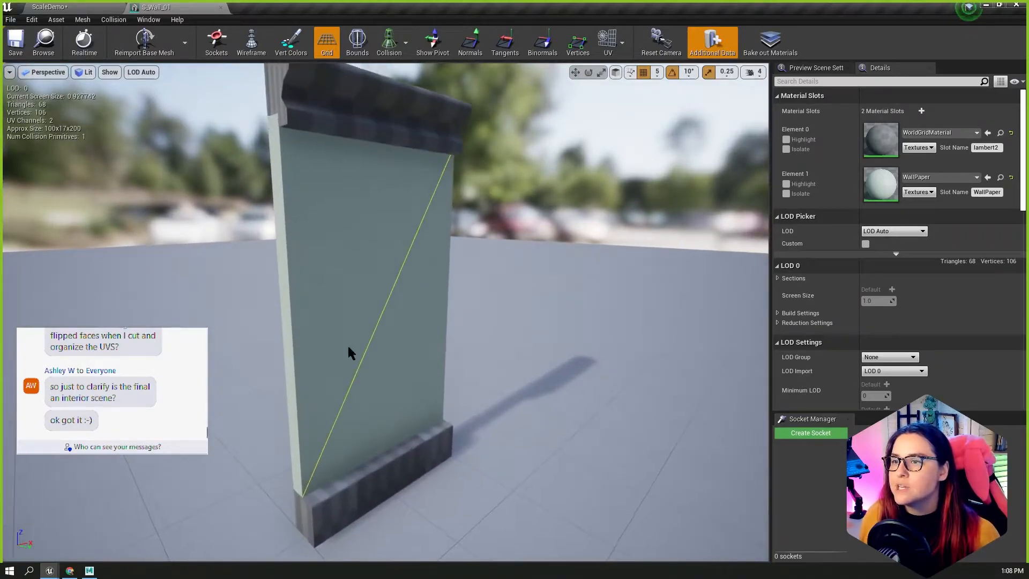
left_click_drag(349, 354, 393, 356, "alt")
right_click_drag(392, 355, 457, 358, "alt")
middle_click_drag(457, 357, 475, 347, "alt")
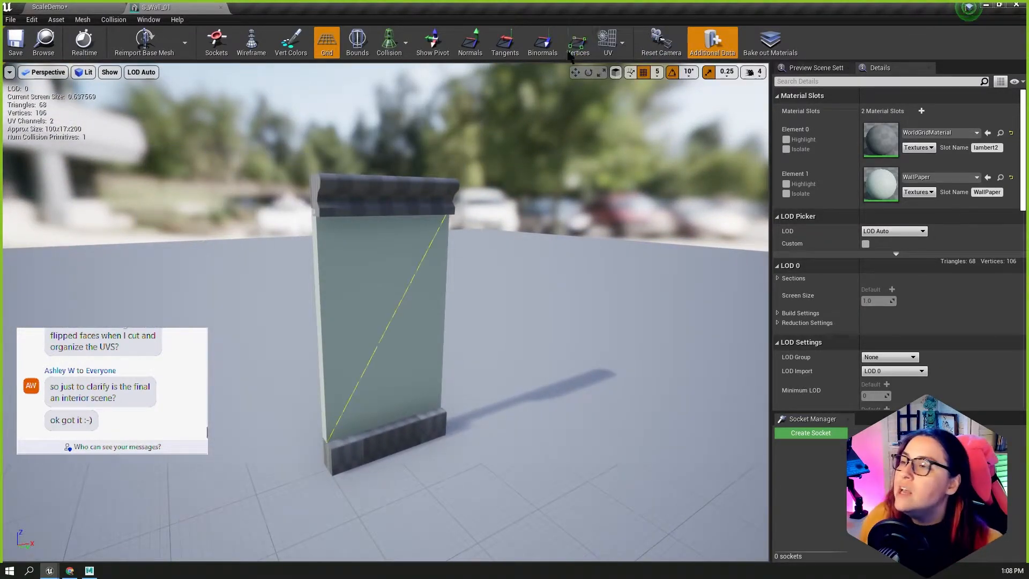
left_click(612, 43)
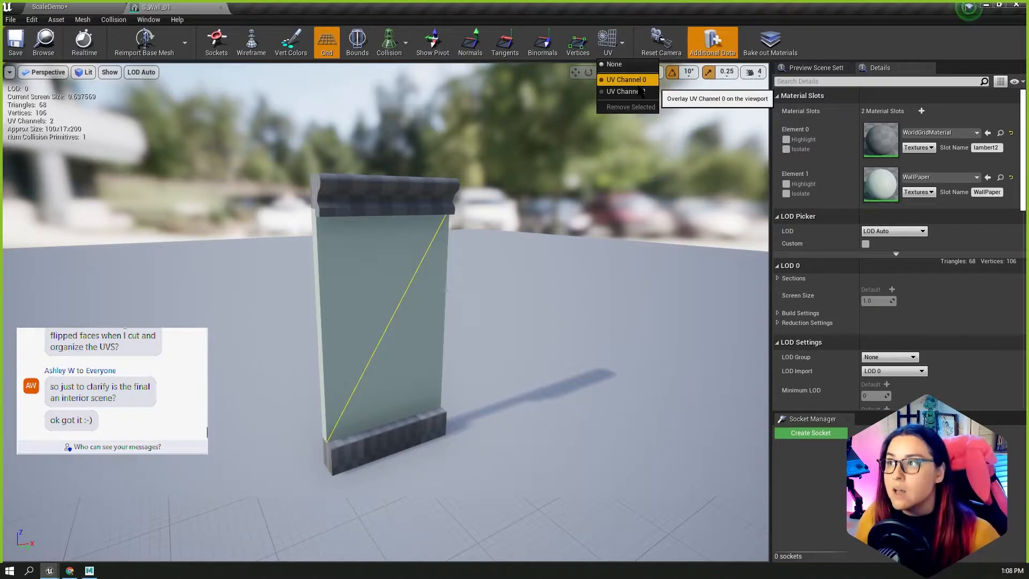
left_click(624, 80)
left_click_drag(416, 300, 209, 345)
right_click_drag(203, 337, 271, 174, "alt")
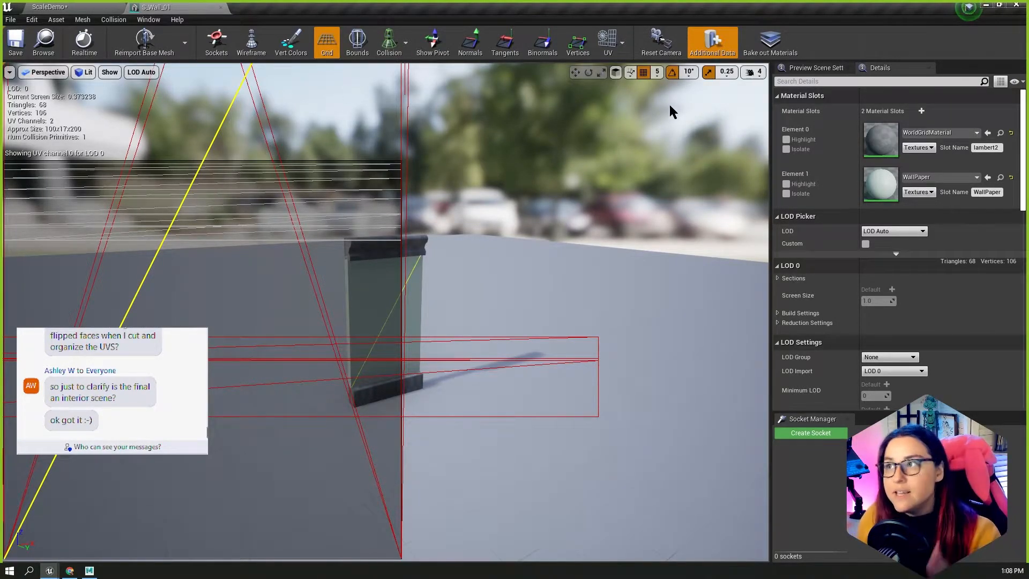
Switch the S_Wall_01 overlay to UV Channel 1 to examine its lightmap layout.
left_click(609, 42)
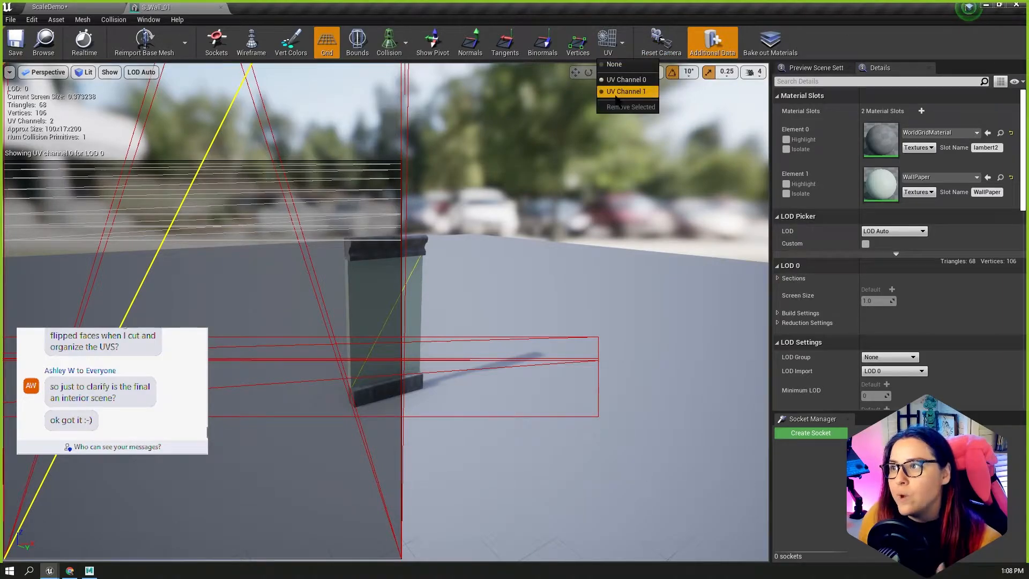
left_click(624, 91)
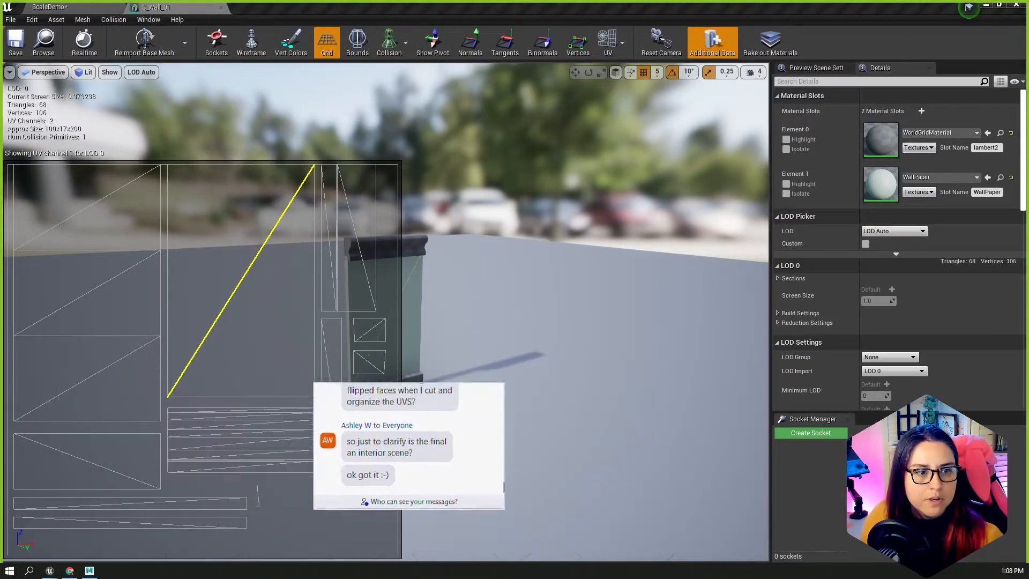
scroll(288, 510, "down", 1)
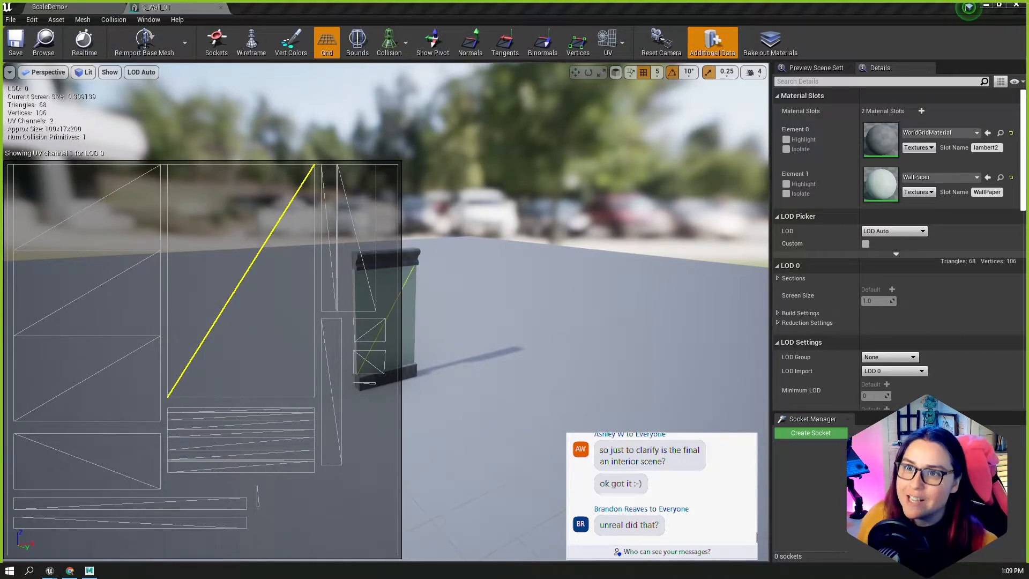
Return to the level and bring up LightBakeTest's FBX import options, toggle Generate Lightmap UVs off and back on, and cancel the import.
left_click(50, 6)
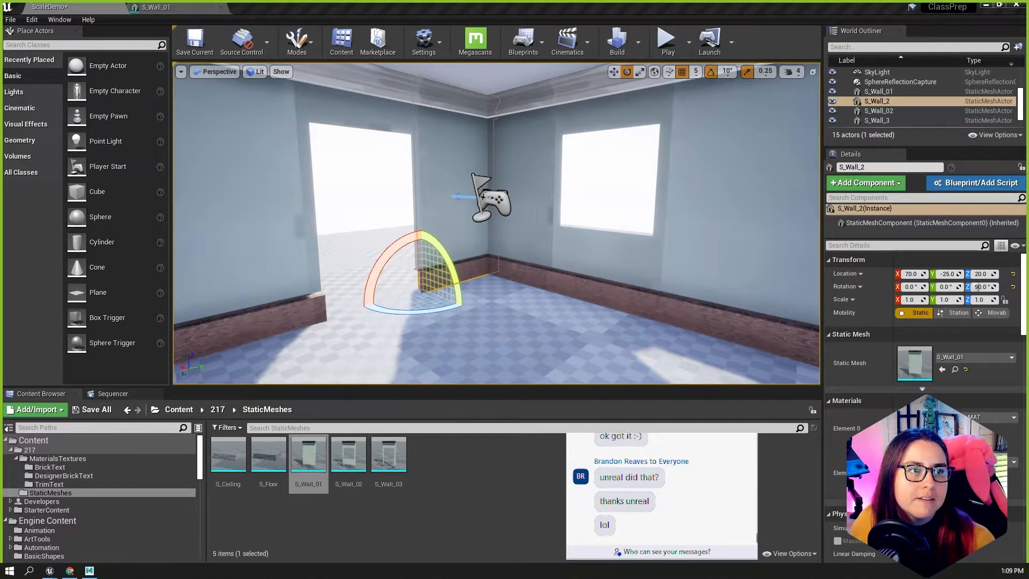
left_click_drag(432, 490, 468, 519)
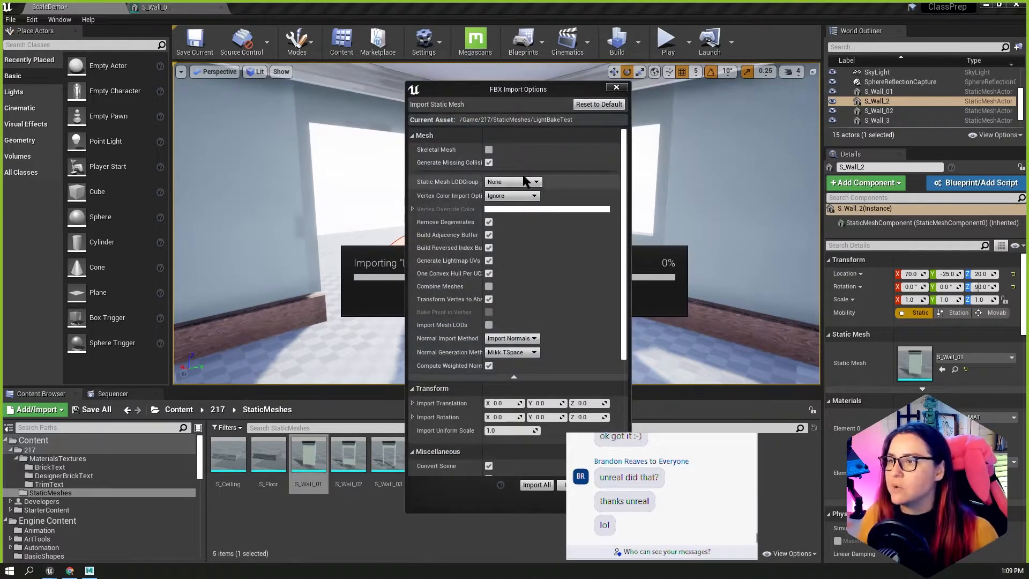
left_click(489, 260)
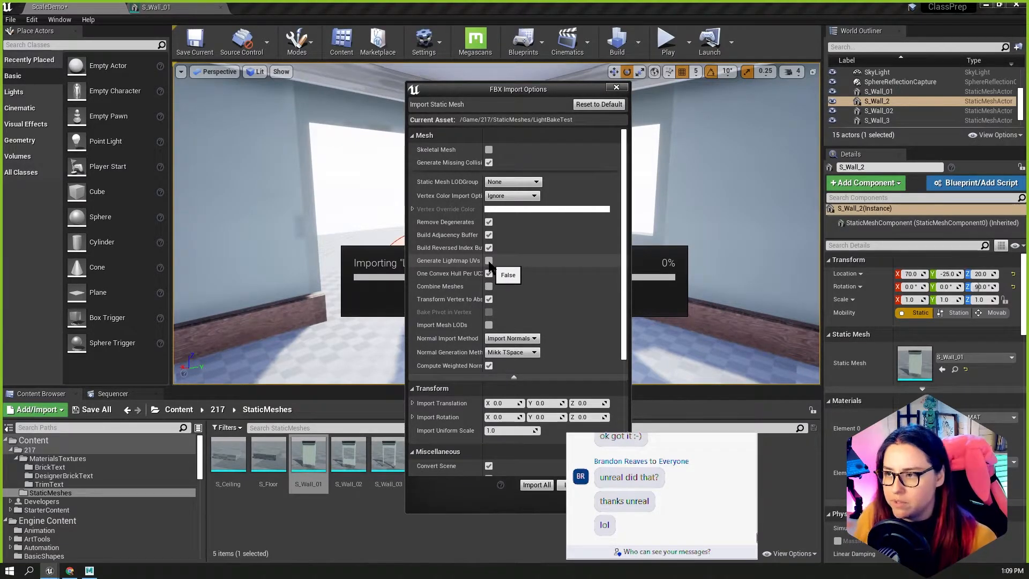
left_click(488, 260)
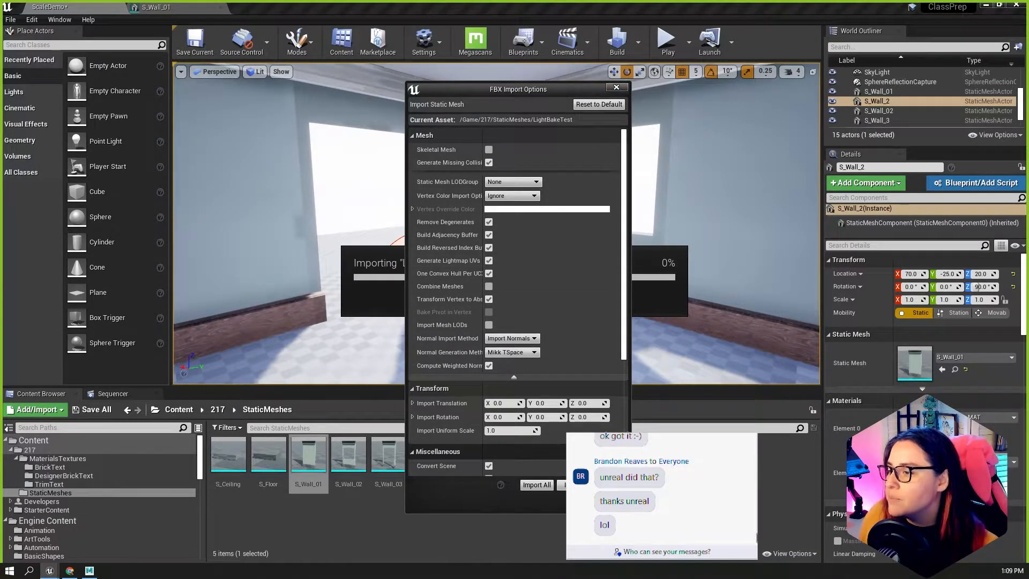
left_click(610, 485)
Review the available UV channels and the UV Channel 1 layout of S_Wall_01, and close its mesh editor.
left_click(160, 7)
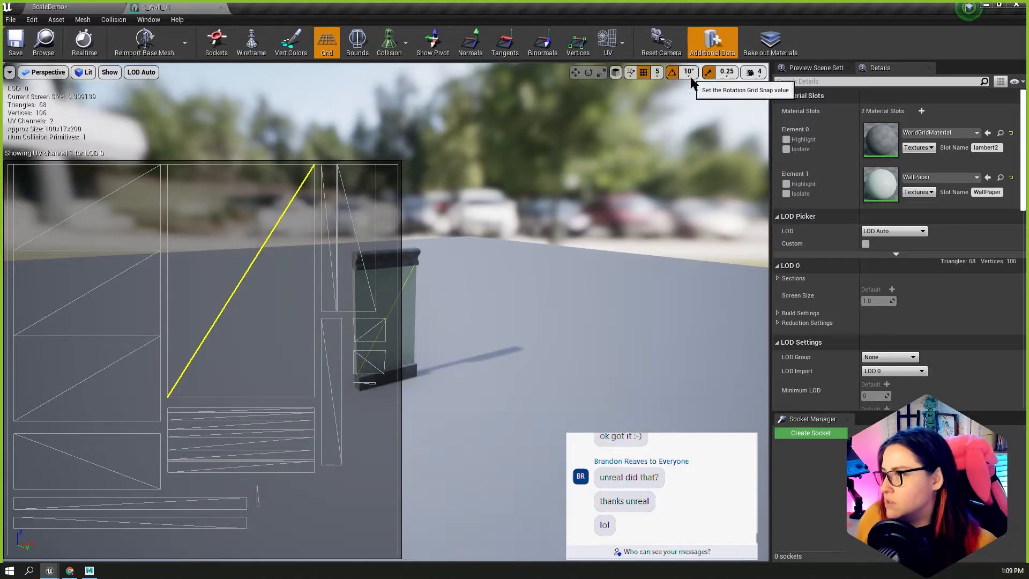
left_click(606, 59)
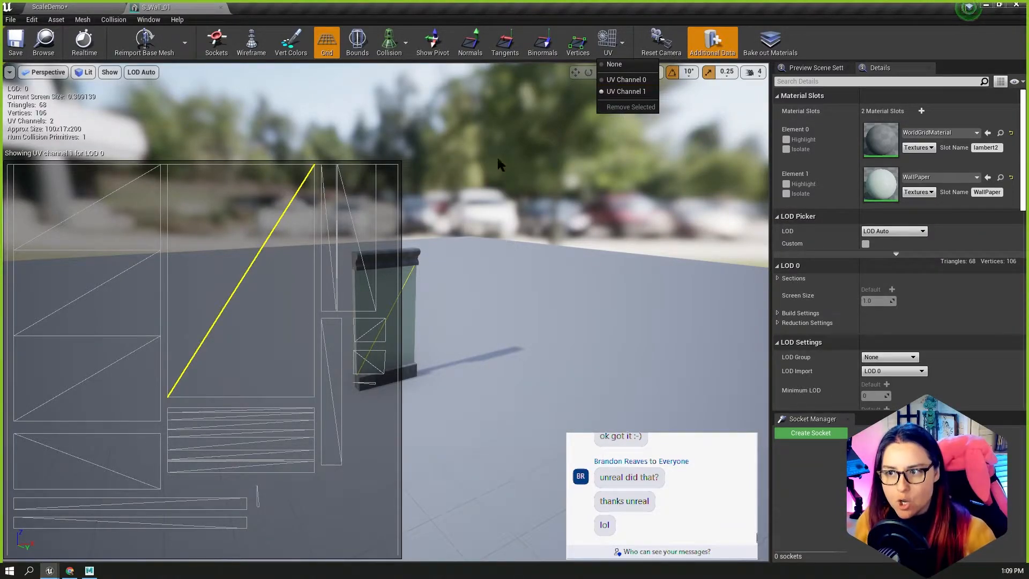
scroll(412, 251, "down", 1)
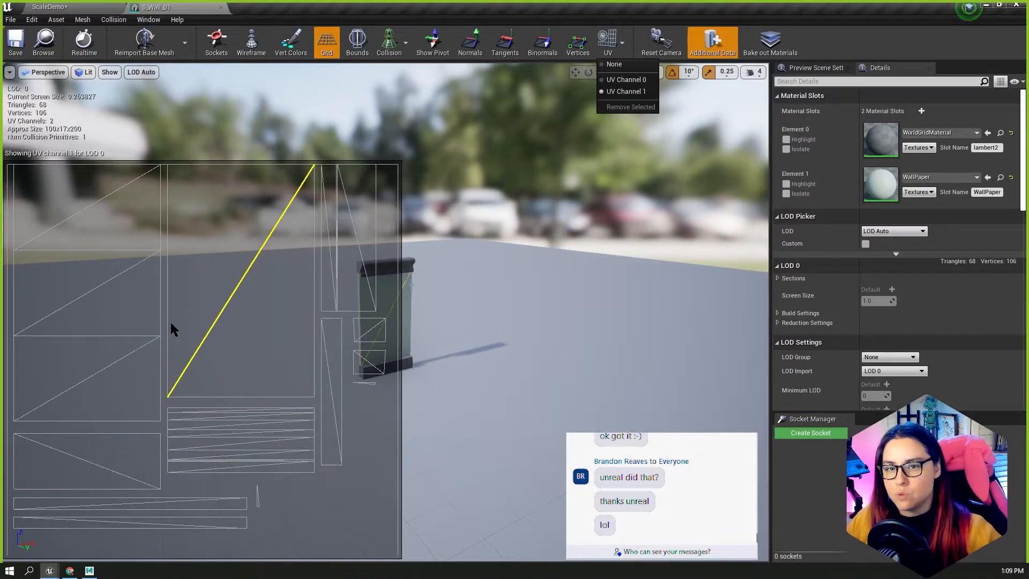
left_click(220, 7)
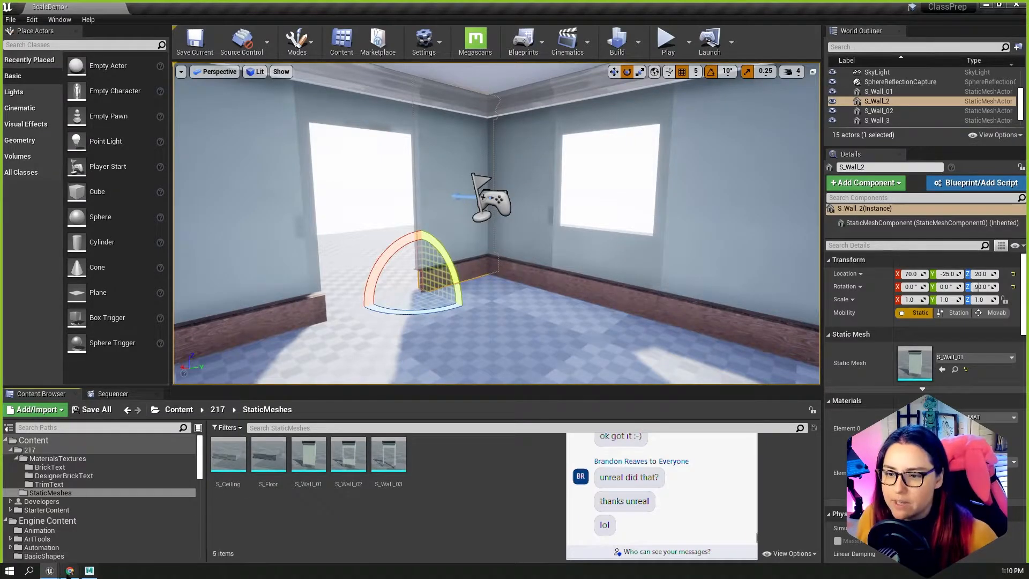
Switch to Maya, select the Bill_Stage mesh, and show its UV layout beside the perspective view.
left_click(89, 570)
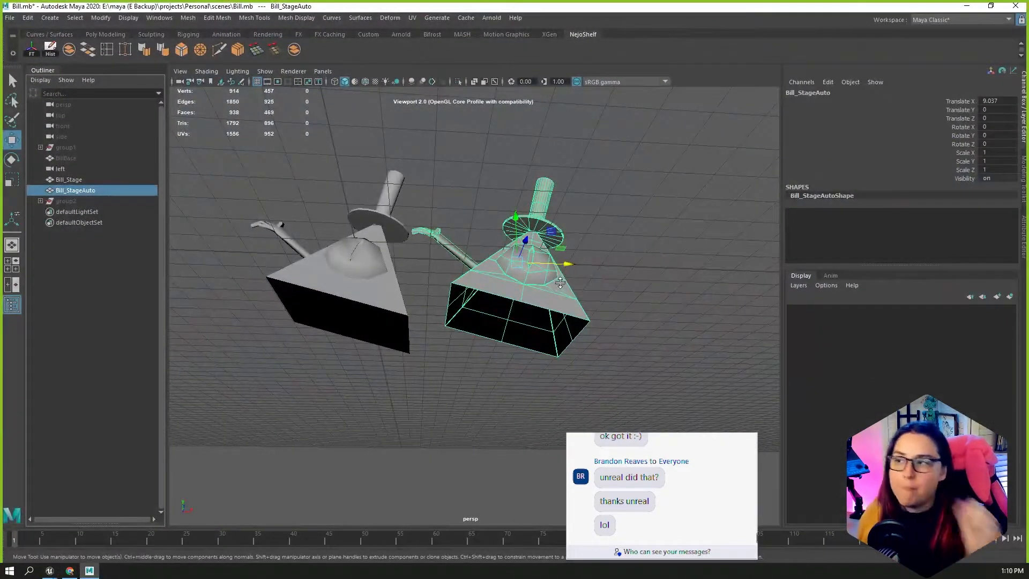
left_click_drag(562, 292, 492, 327, "alt")
scroll(491, 327, "up", 4)
left_click(355, 323)
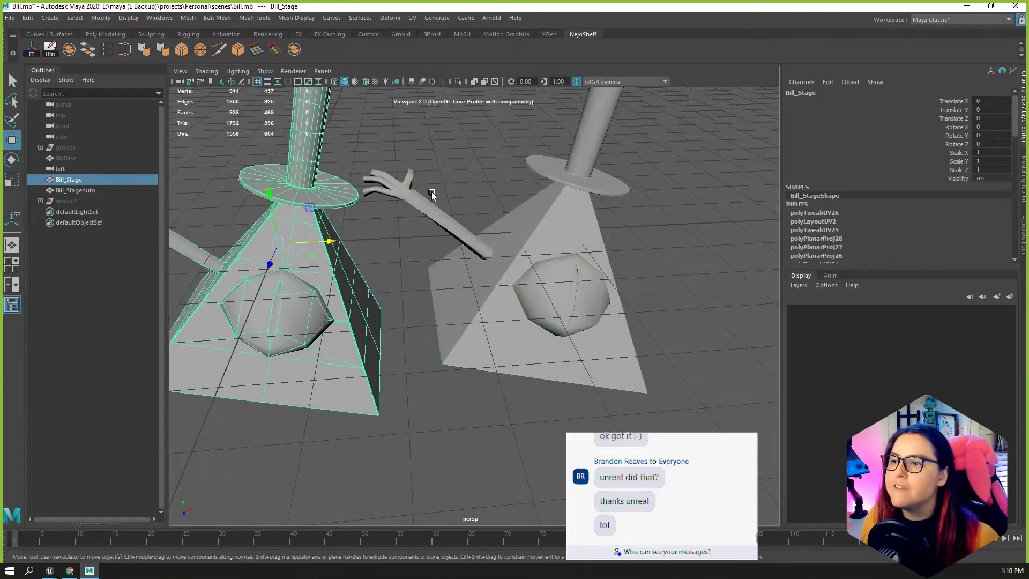
key("space")
scroll(423, 326, "down", 5)
middle_click_drag(542, 364, 666, 294, "alt")
scroll(666, 294, "up", 4)
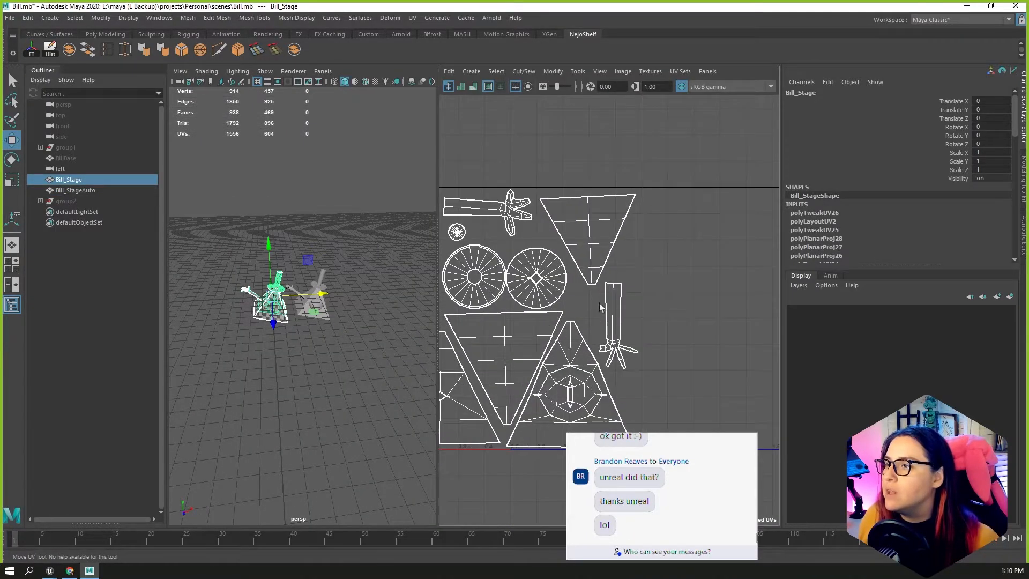
Compare the UV layout of Bill_StageAuto with the custom unwrap of Bill_Stage.
scroll(331, 316, "up", 5)
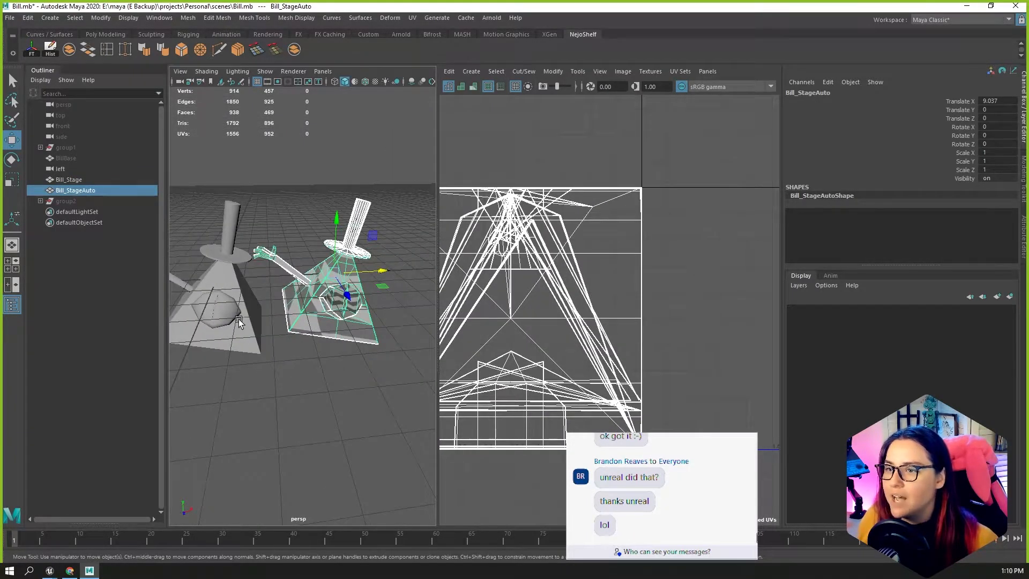
middle_click_drag(533, 313, 614, 308, "alt")
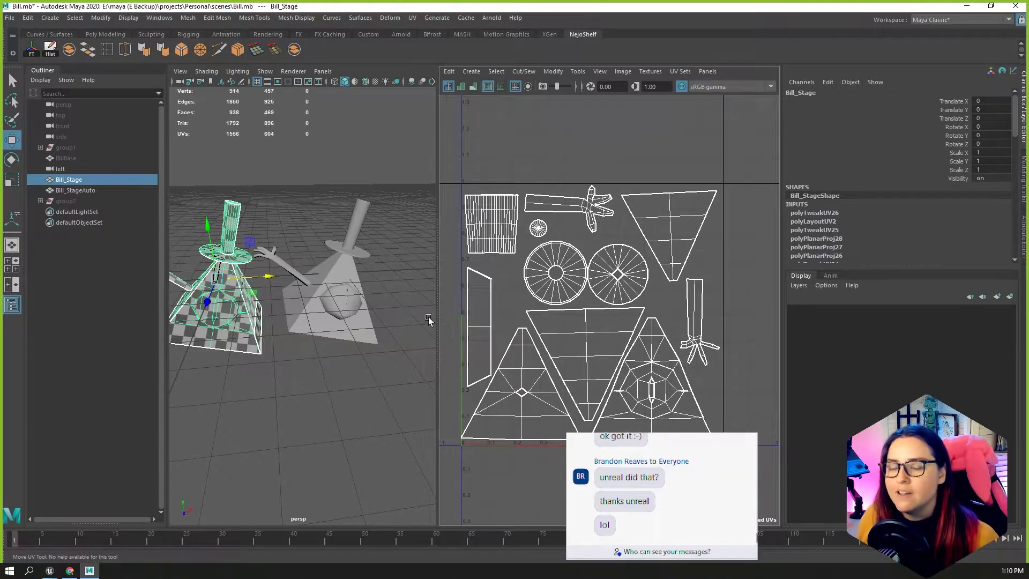
left_click(319, 302)
middle_click_drag(377, 340, 406, 322, "alt")
scroll(307, 342, "up", 3)
Hide the Bill_Stage mesh and select Bill_StageAuto instead.
left_click(195, 324)
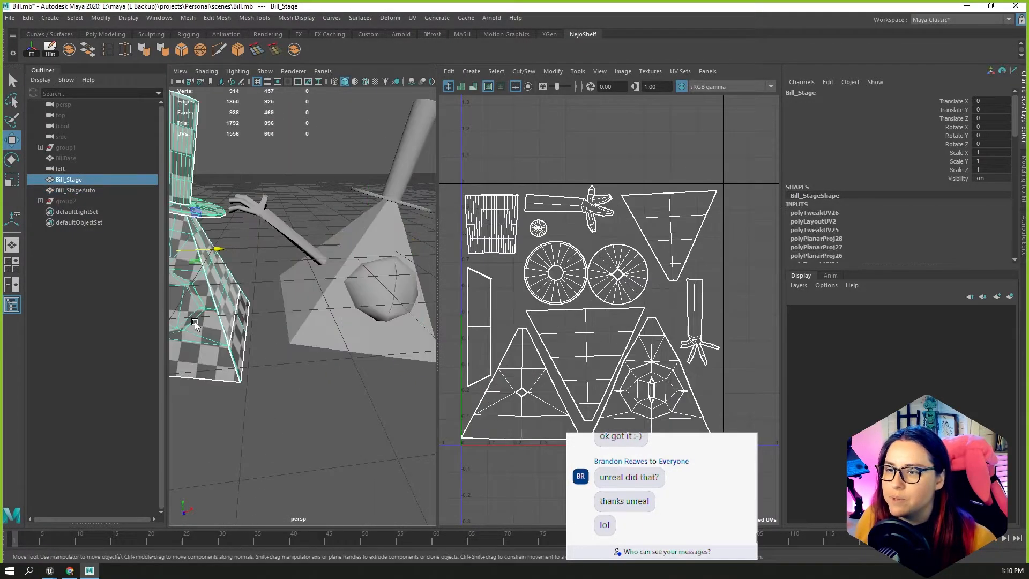
key("ctrl+h")
left_click(288, 303)
scroll(301, 300, "down", 5)
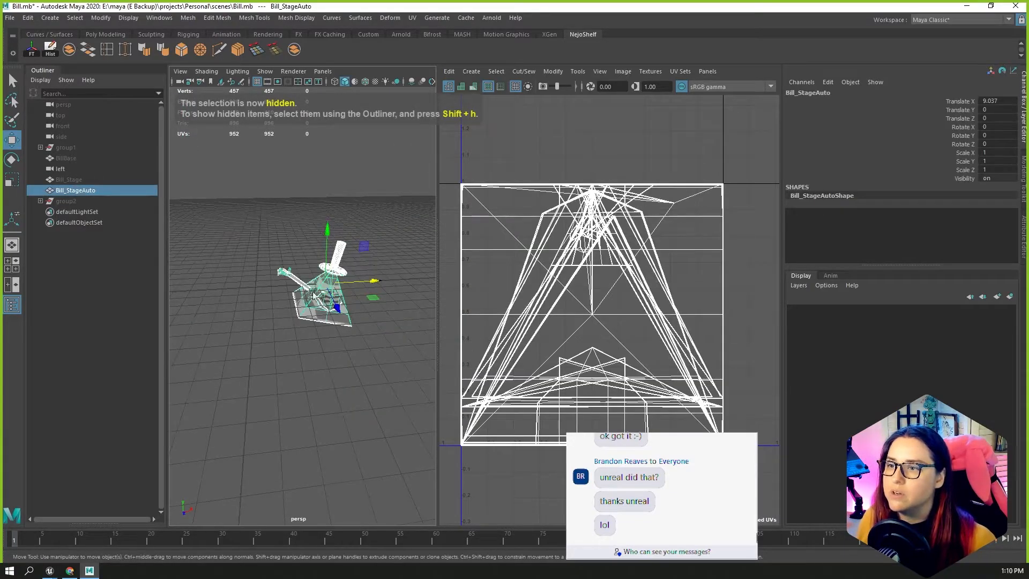
Set Bill_StageAuto's Translate X to 0 and reselect the mesh in the full-size perspective view.
left_click_drag(352, 285, 274, 287)
left_click(998, 100)
type("0")
key("Return")
left_click(350, 352)
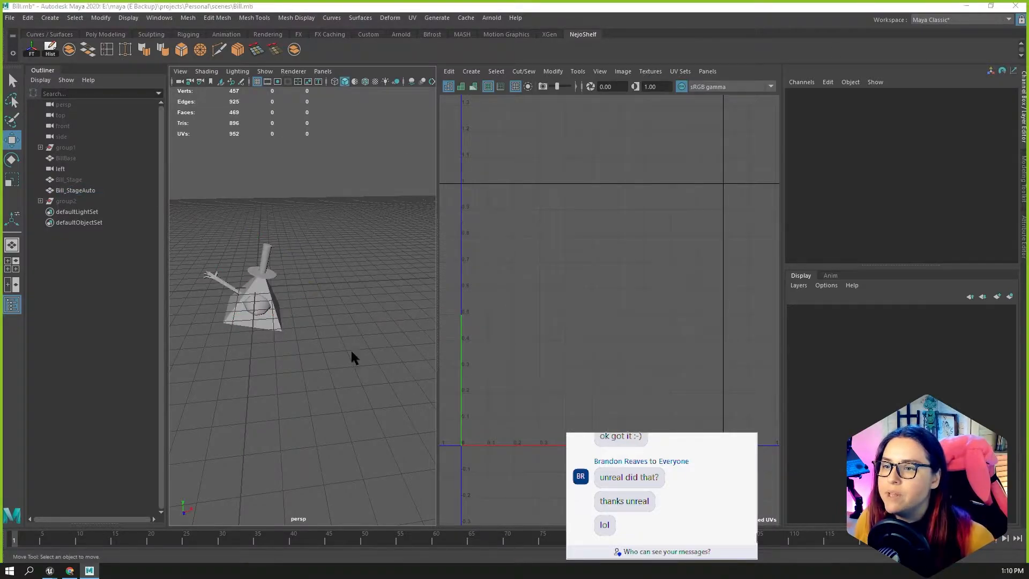
key("space")
left_click(328, 324)
scroll(519, 310, "up", 5)
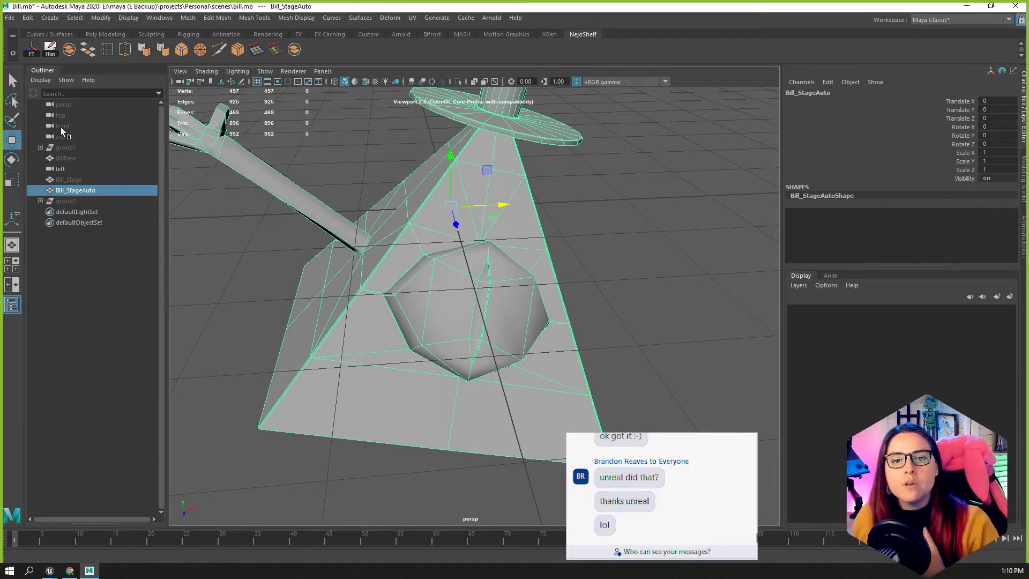
Check the UV sets of Bill_StageAuto in the UV Set Editor and close it.
left_click(14, 19)
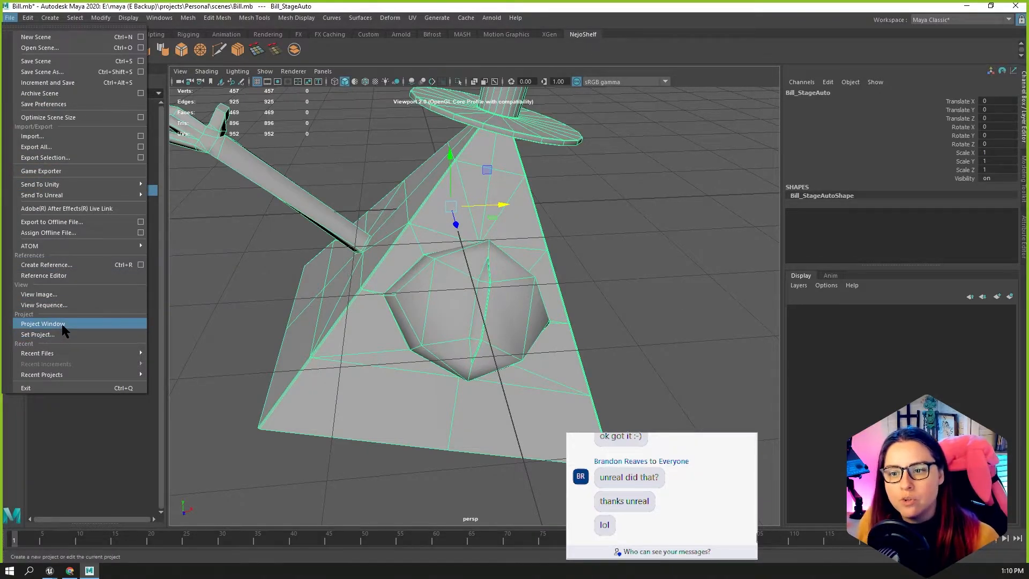
left_click(493, 270)
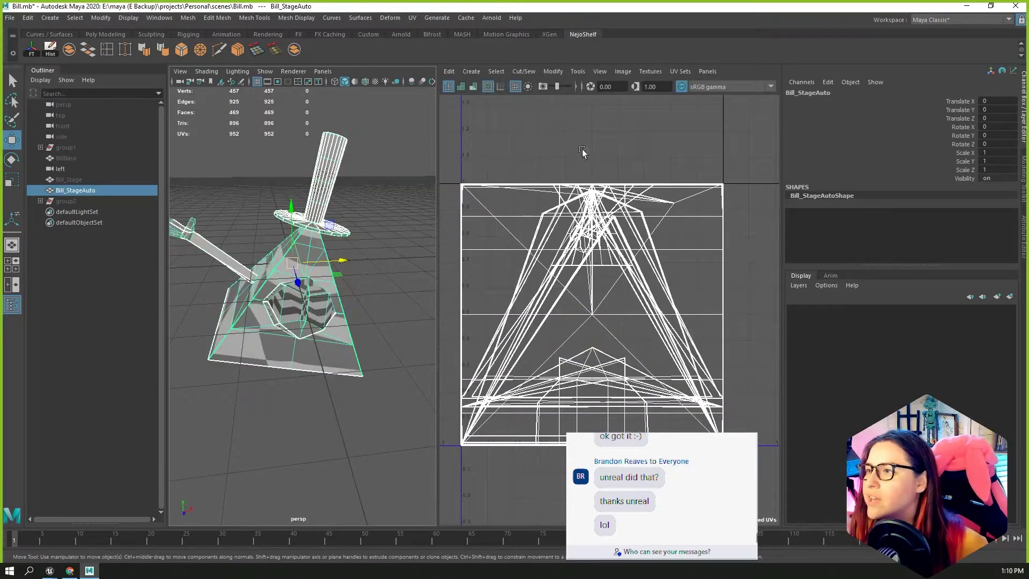
left_click(622, 71)
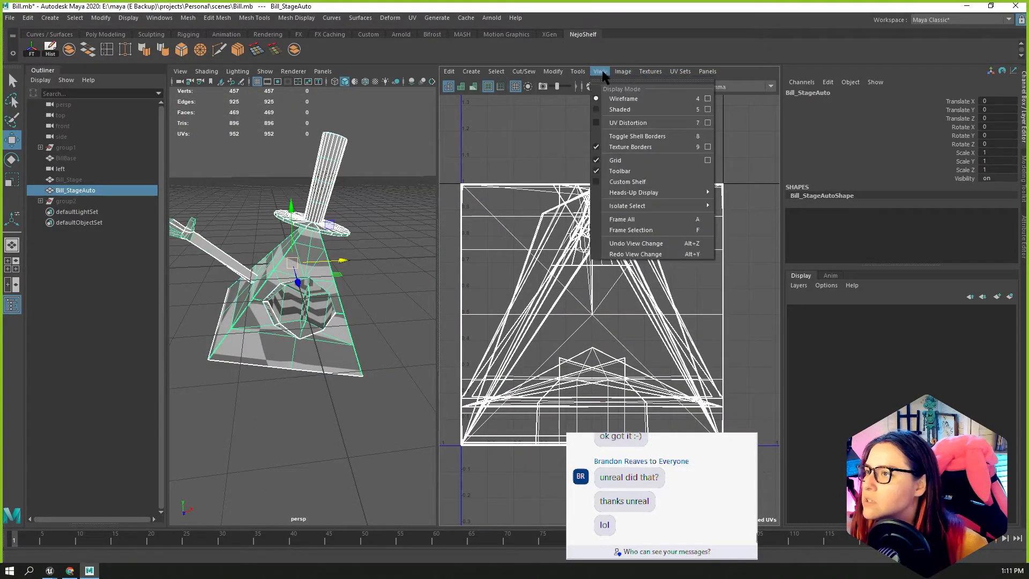
mouse_move(680, 71)
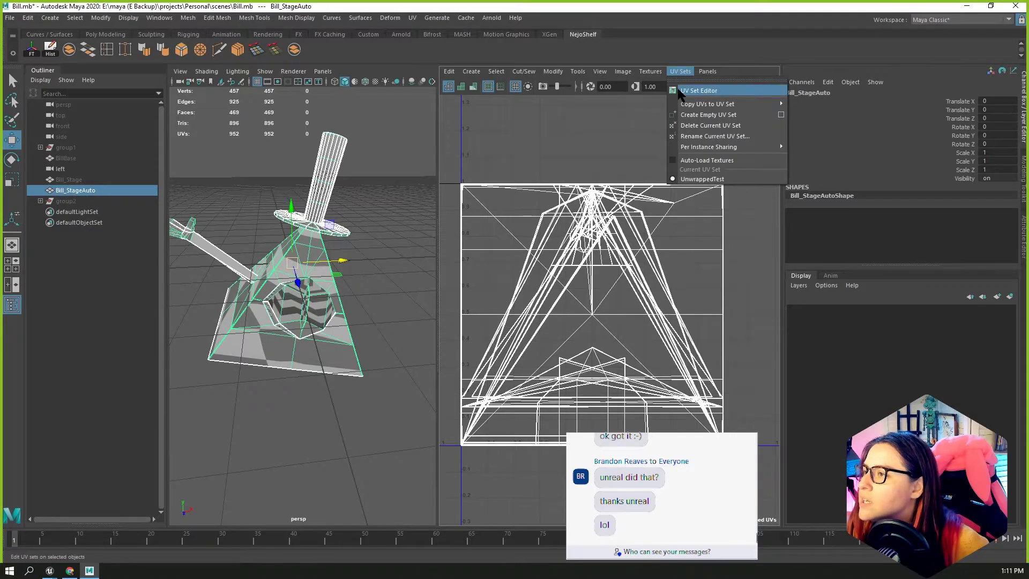
left_click(696, 90)
left_click(844, 196)
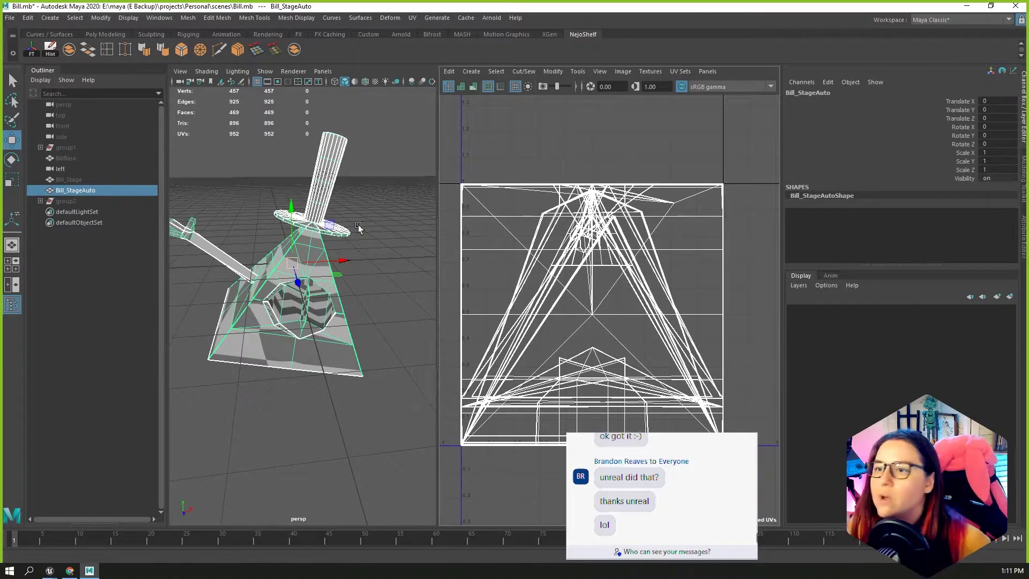
Export the selected Bill_StageAuto mesh to the Desktop as Bill_AutoUnwrap.fbx, replacing the existing file.
key("space")
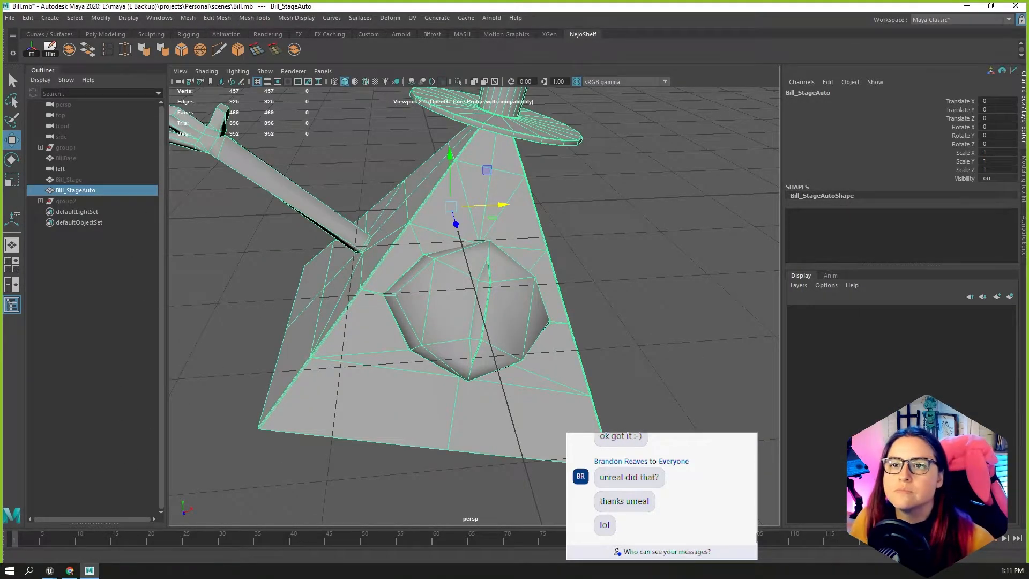
left_click(9, 18)
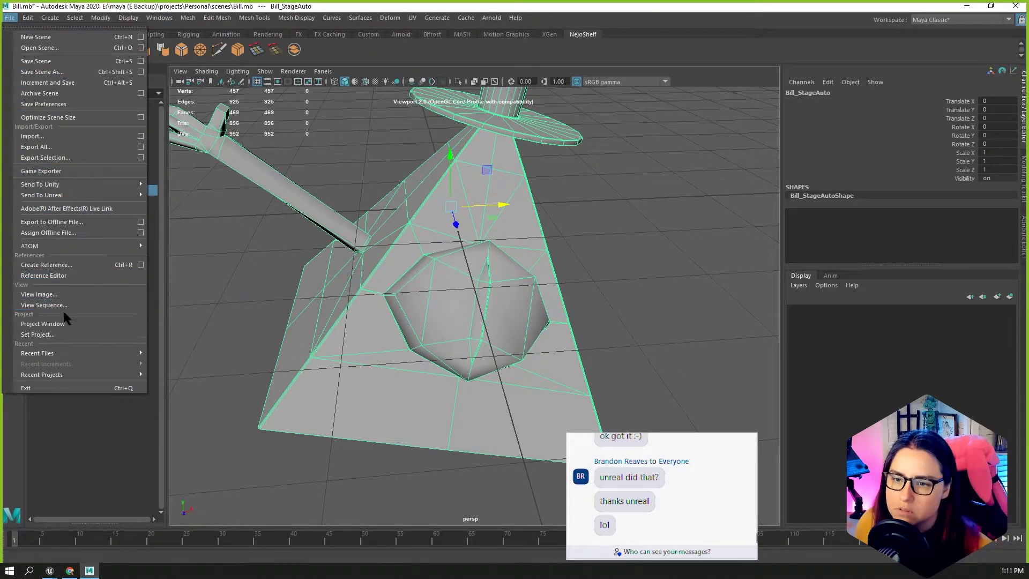
left_click(57, 158)
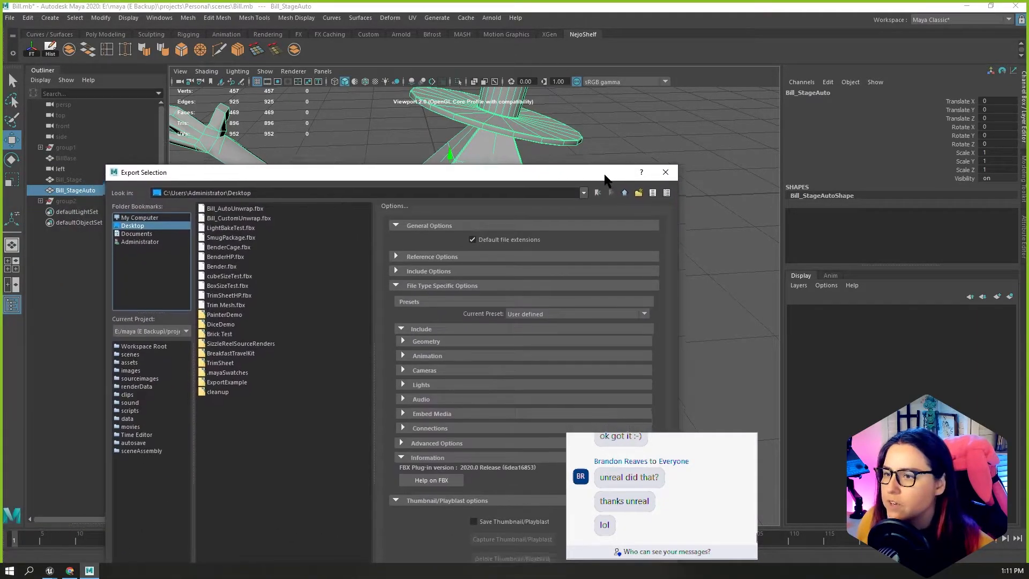
left_click(295, 175)
left_click_drag(454, 142, 434, 35)
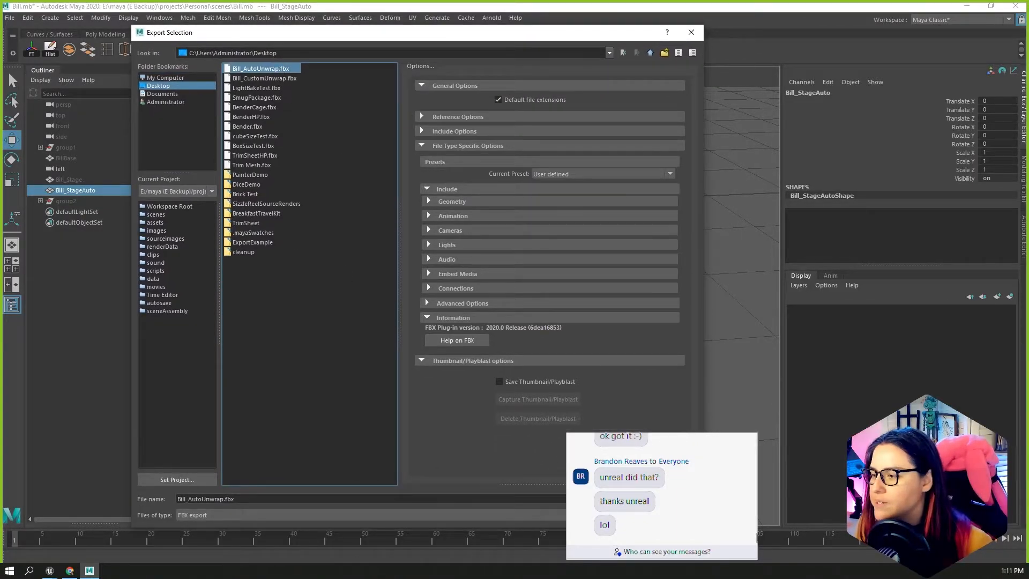
key("Return")
left_click(397, 293)
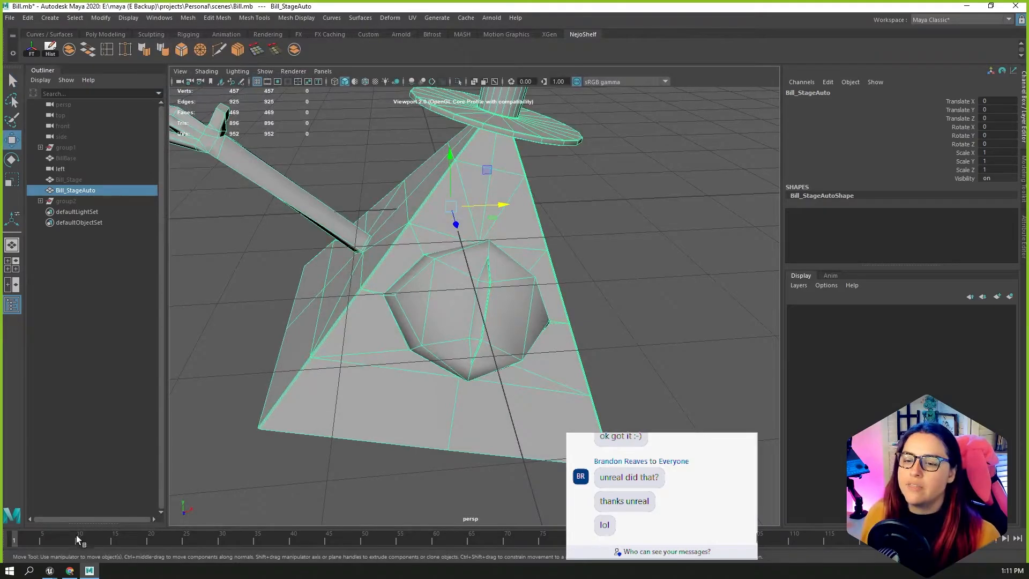
Switch to Unreal, import Bill_AutoUnwrap into the StaticMeshes folder with Generate Lightmap UVs enabled, and close the message log.
mouse_move(50, 570)
left_click(54, 525)
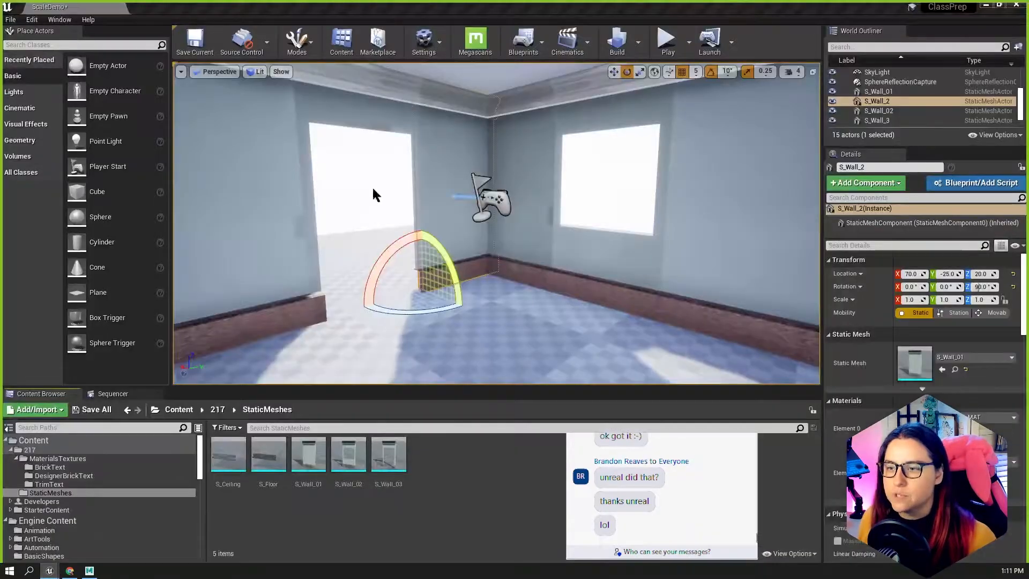
left_click(47, 493)
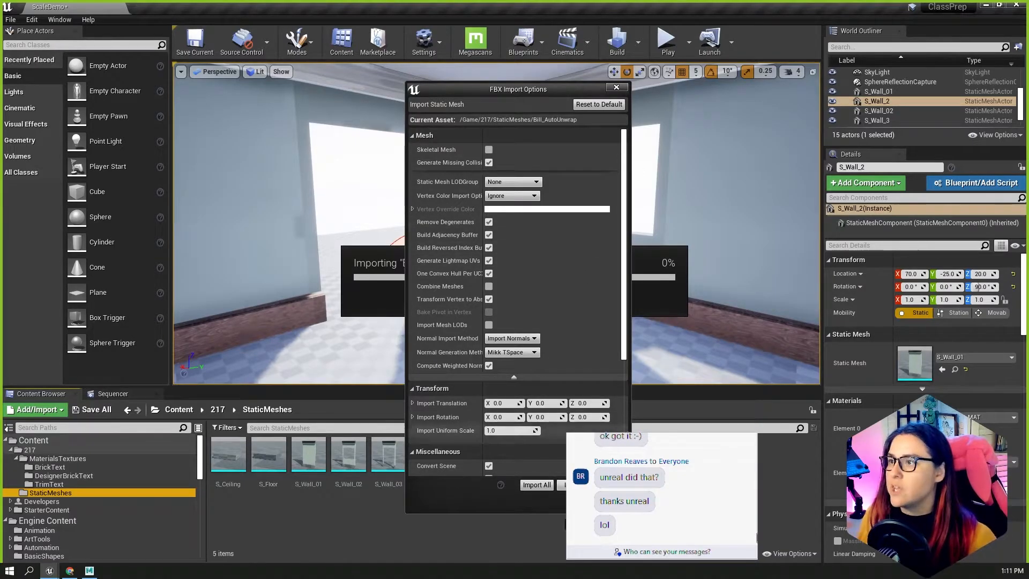
left_click(537, 484)
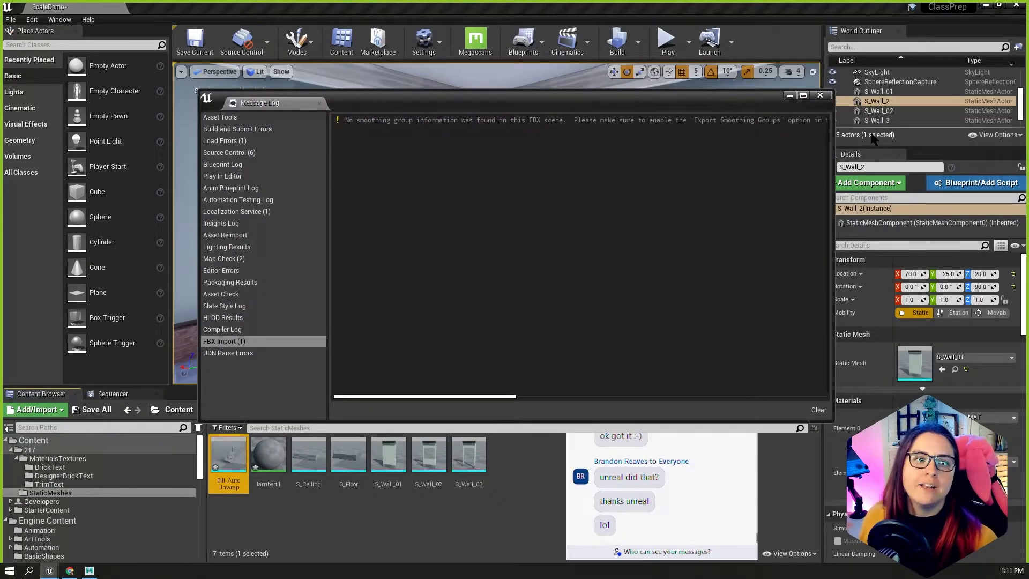
left_click(820, 96)
Place the Bill_AutoUnwrap mesh in the level outside the room and set its scale to 10 on all axes.
left_click_drag(229, 456, 700, 290)
key("f")
left_click(913, 300)
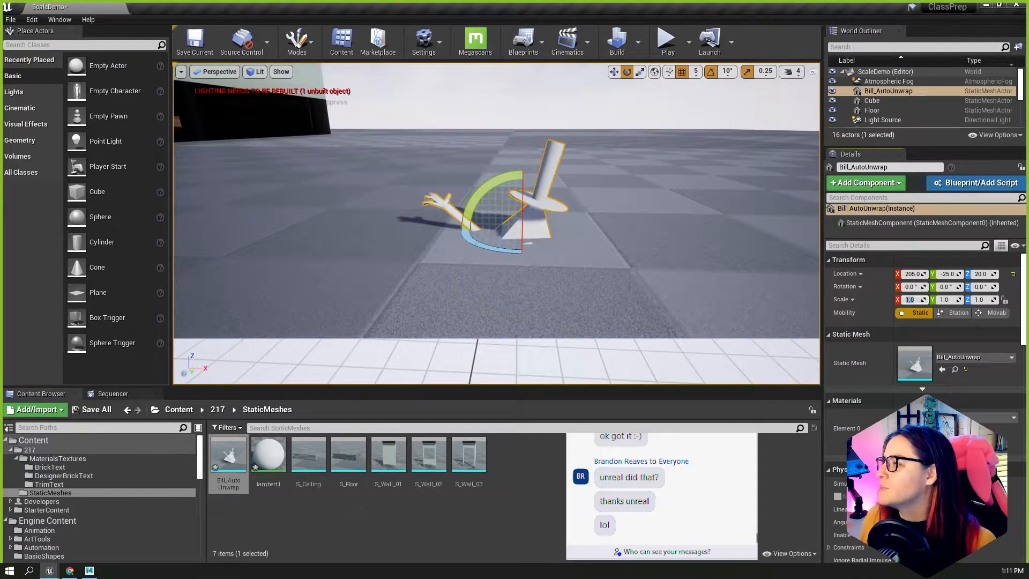
type("10")
key("Return")
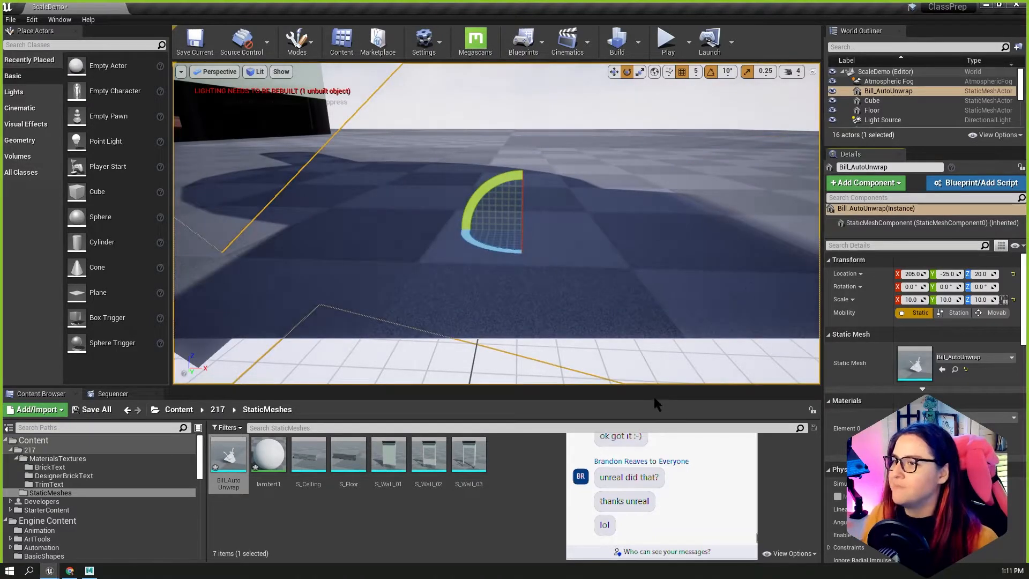
Raise the Bill_AutoUnwrap mesh to a Z location of 45 so it rests on the floor.
key("f")
left_click_drag(599, 230, 510, 195, "alt")
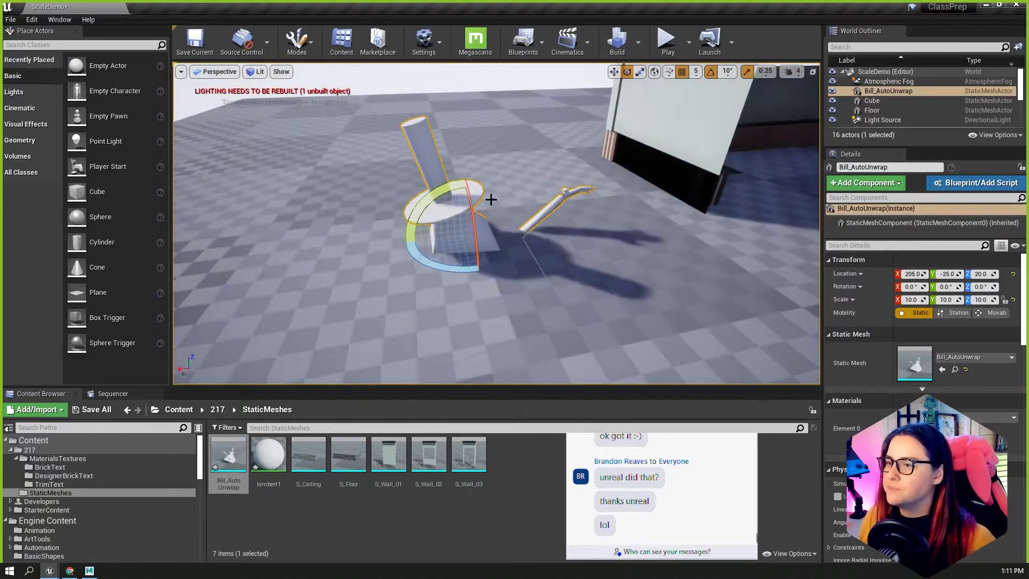
key("w")
key("f")
left_click_drag(458, 228, 729, 167)
left_click_drag(298, 152, 283, 147, "alt")
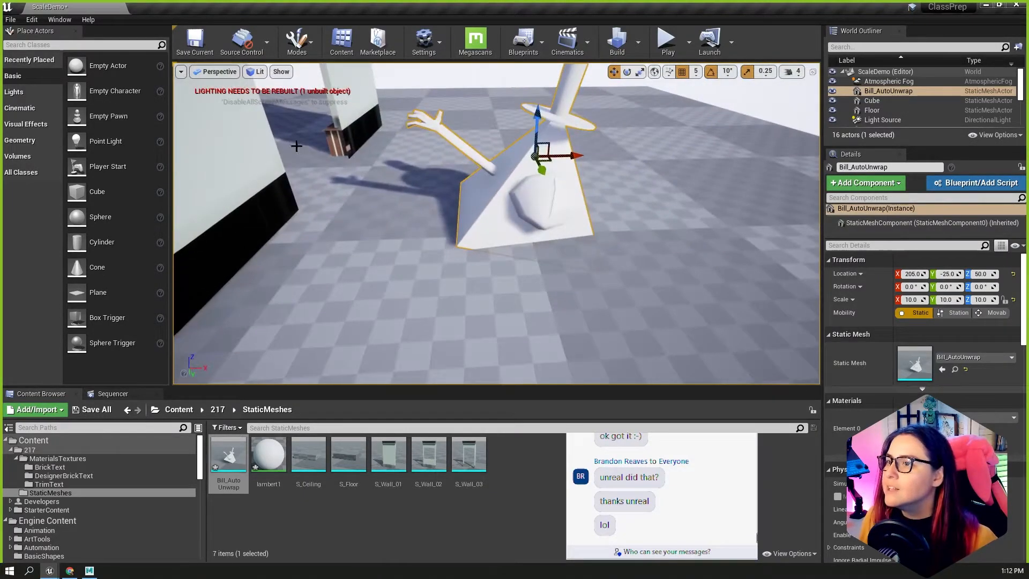
left_click_drag(535, 124, 536, 135)
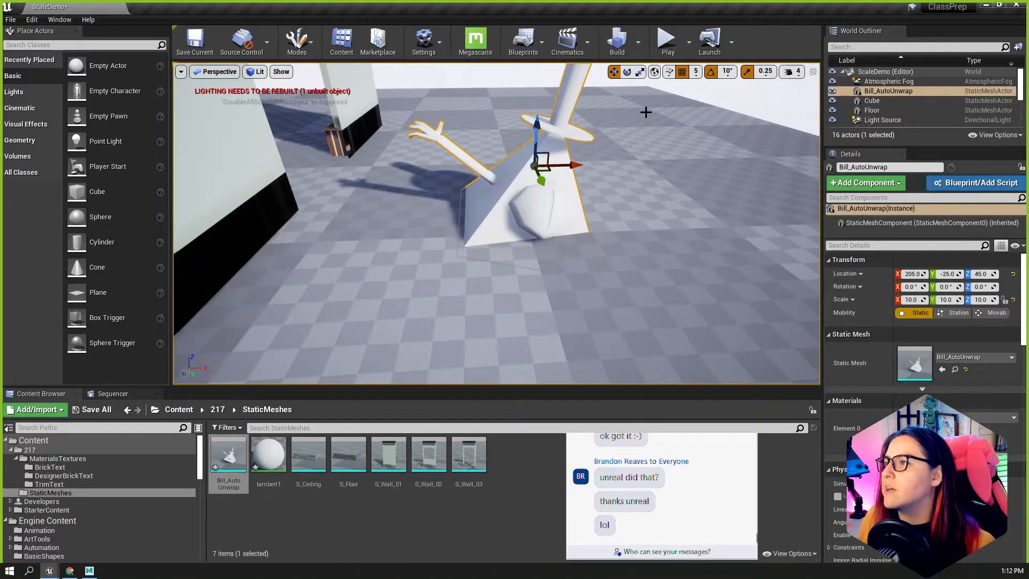
Build the level's lighting, close the message log and view the baked Bill_AutoUnwrap mesh from the front.
left_click(616, 43)
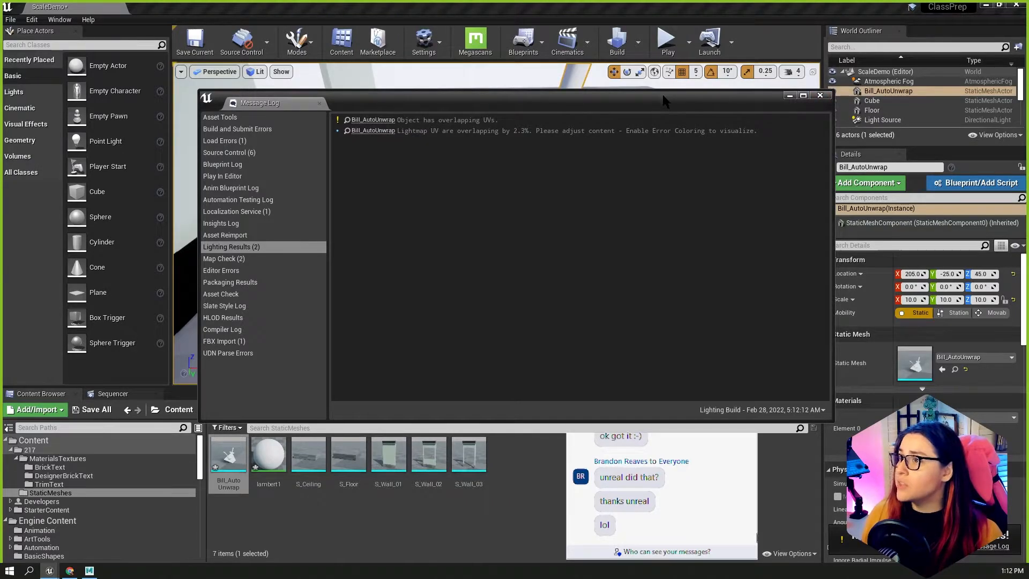
left_click(819, 95)
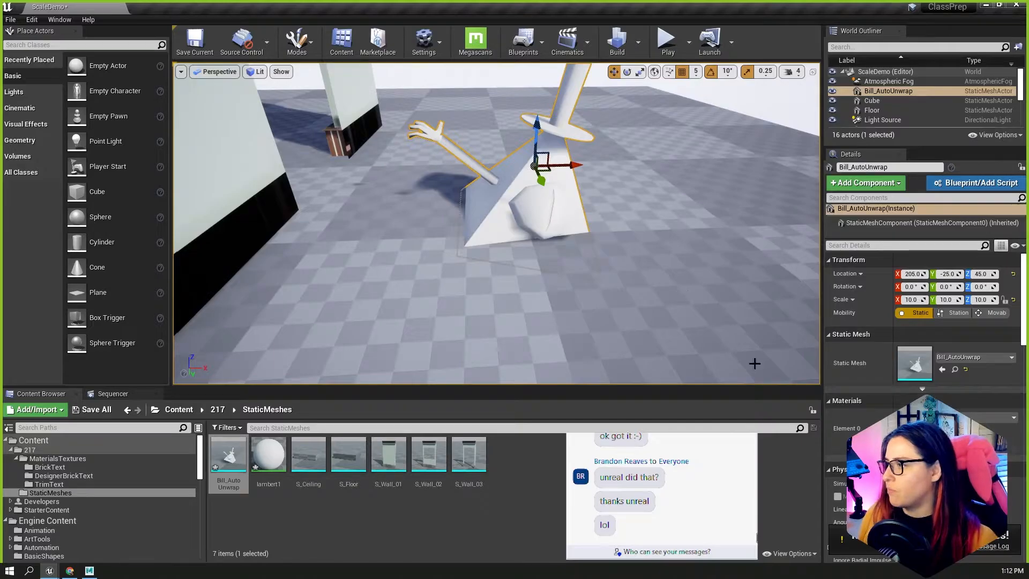
mouse_move(611, 214)
left_mouse_down("alt")
mouse_move(536, 241)
mouse_move(322, 193)
mouse_move(605, 204)
left_mouse_up("alt")
mouse_move(605, 203)
right_mouse_down("alt")
mouse_move(686, 209)
mouse_move(605, 206)
right_mouse_up("alt")
left_click_drag(606, 206, 666, 202, "alt")
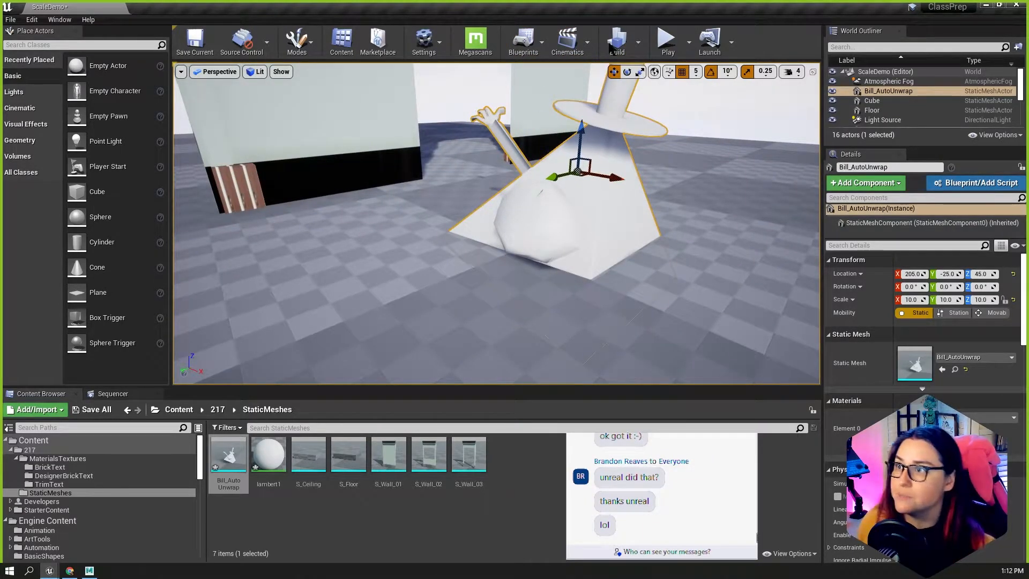
Open the Bill_AutoUnwrap asset, display UV channel 1 to examine its generated lightmap layout, and close the open asset editors.
double_click(229, 458)
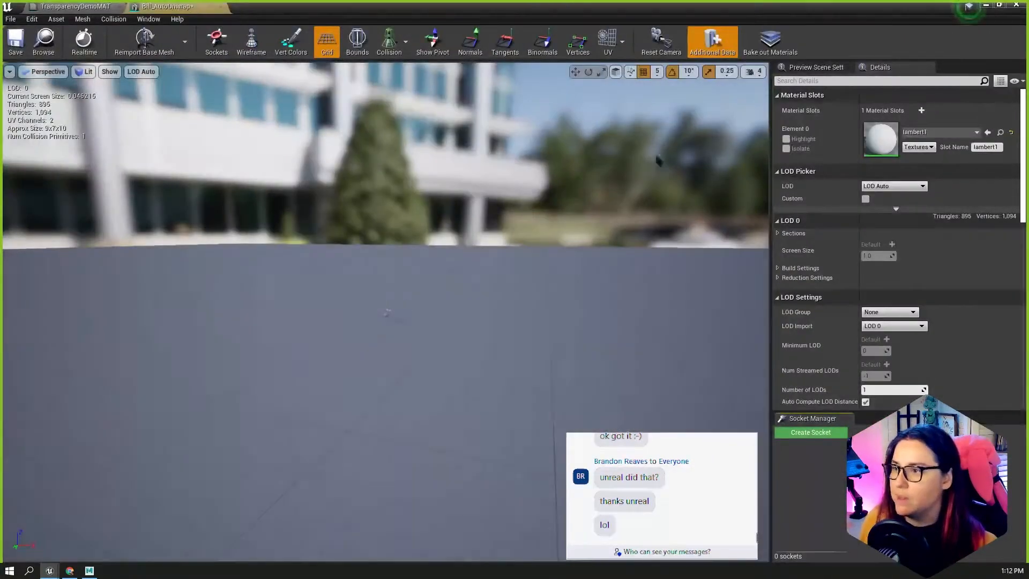
left_click(621, 41)
left_click(622, 91)
scroll(233, 395, "down", 5)
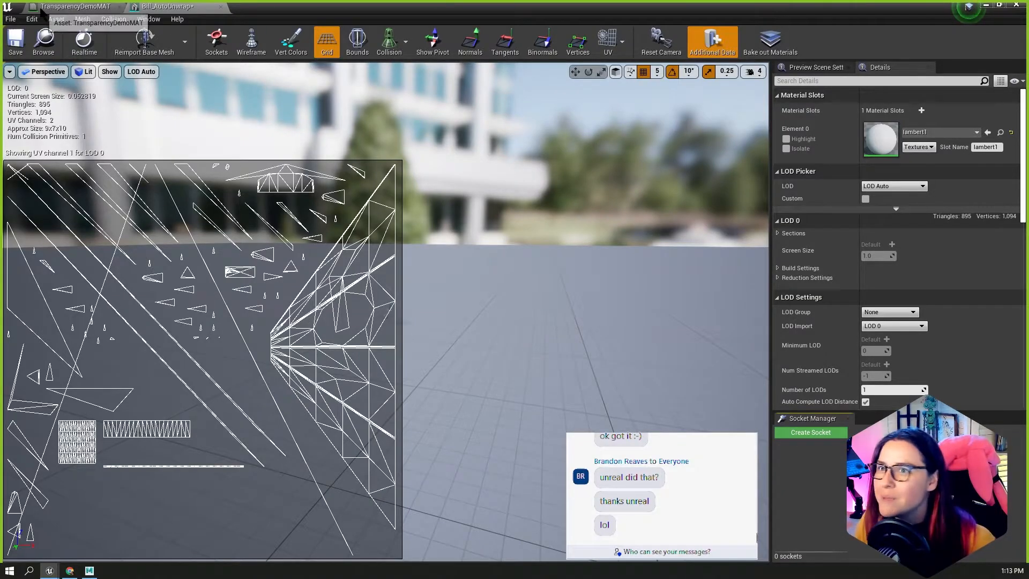
left_click(79, 8)
left_click(140, 12)
left_click(119, 7)
left_click(119, 7)
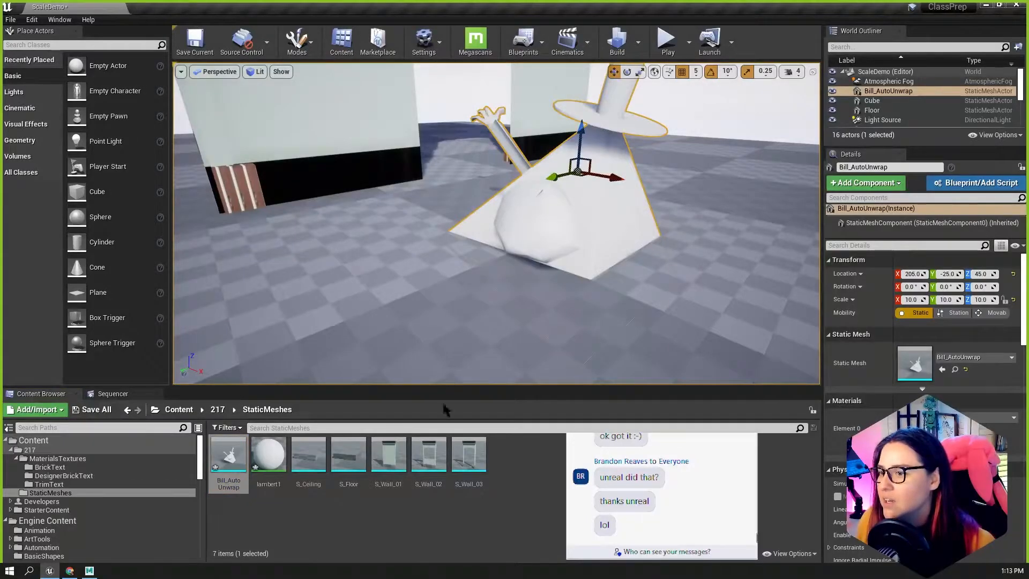
Examine the baked lighting on Bill_AutoUnwrap's arm, hat and floor shadow from several angles around the mesh.
mouse_move(232, 467)
mouse_move(597, 243)
left_mouse_down("alt")
mouse_move(528, 242)
mouse_move(599, 247)
left_mouse_up("alt")
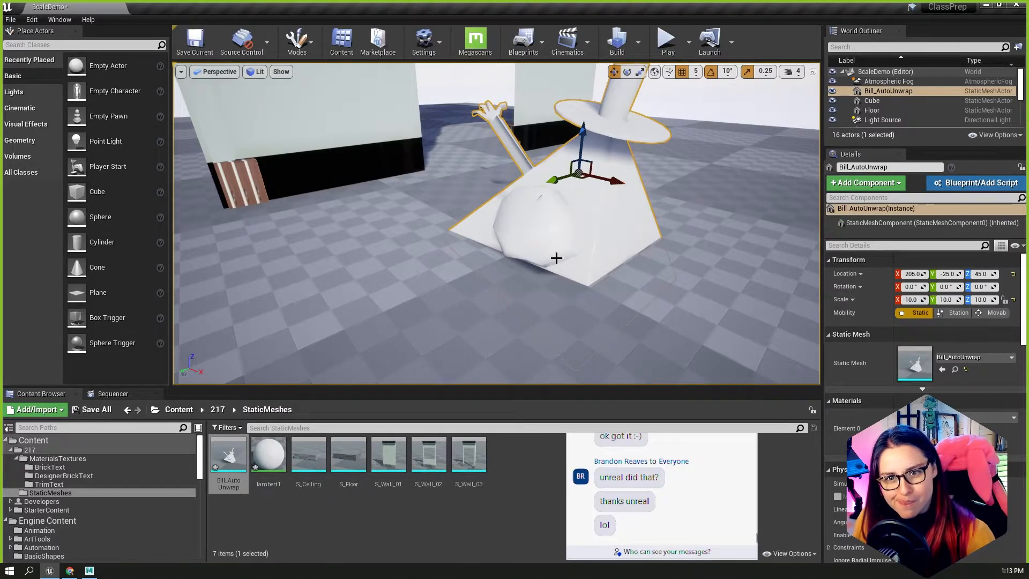
left_click_drag(517, 223, 590, 249, "alt")
left_click_drag(402, 215, 461, 206, "alt")
right_click_drag(461, 206, 586, 156)
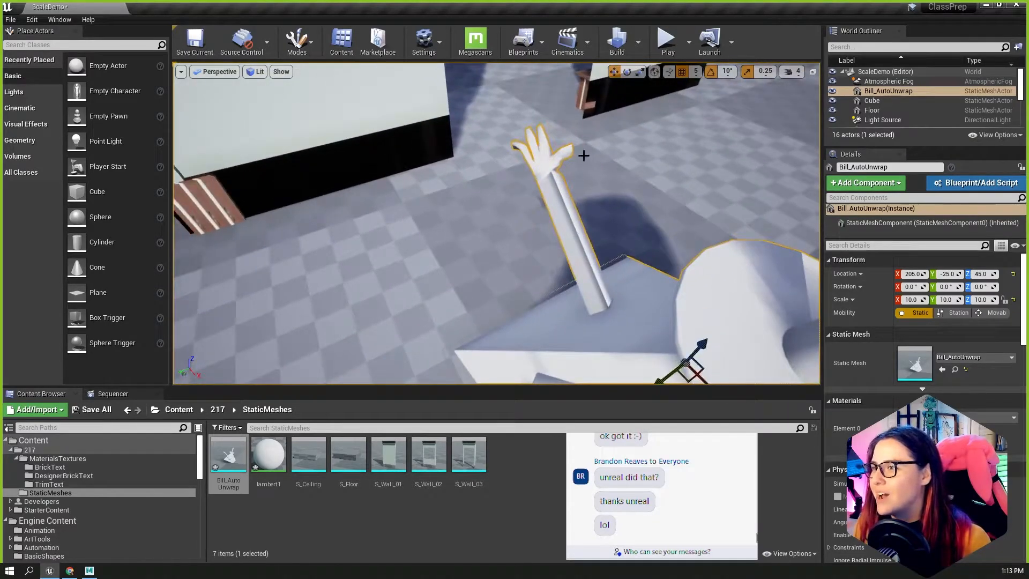
left_click_drag(727, 277, 409, 278, "alt")
scroll(409, 278, "down", 4)
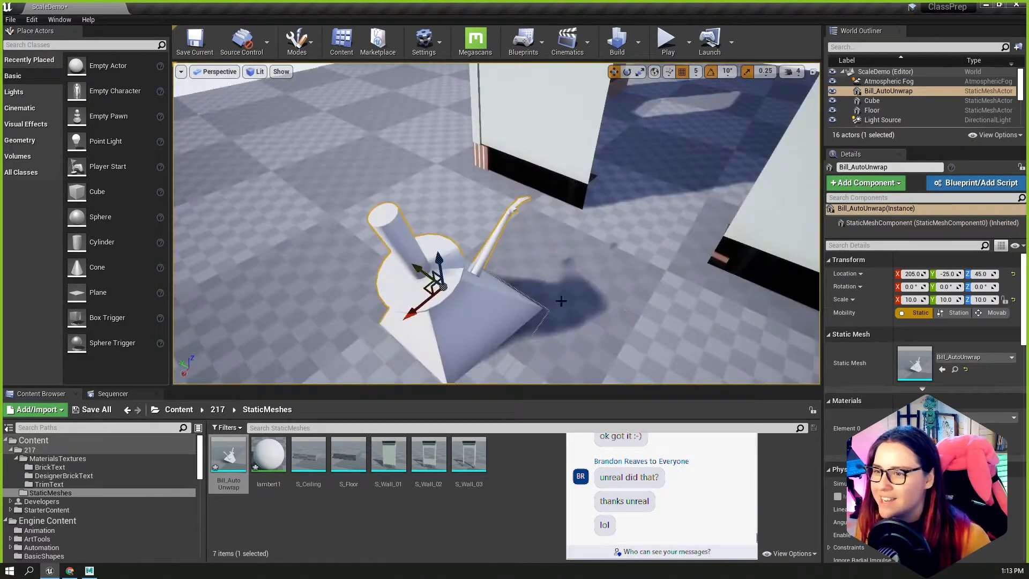
scroll(410, 278, "up", 3)
middle_click_drag(410, 278, 438, 290, "alt")
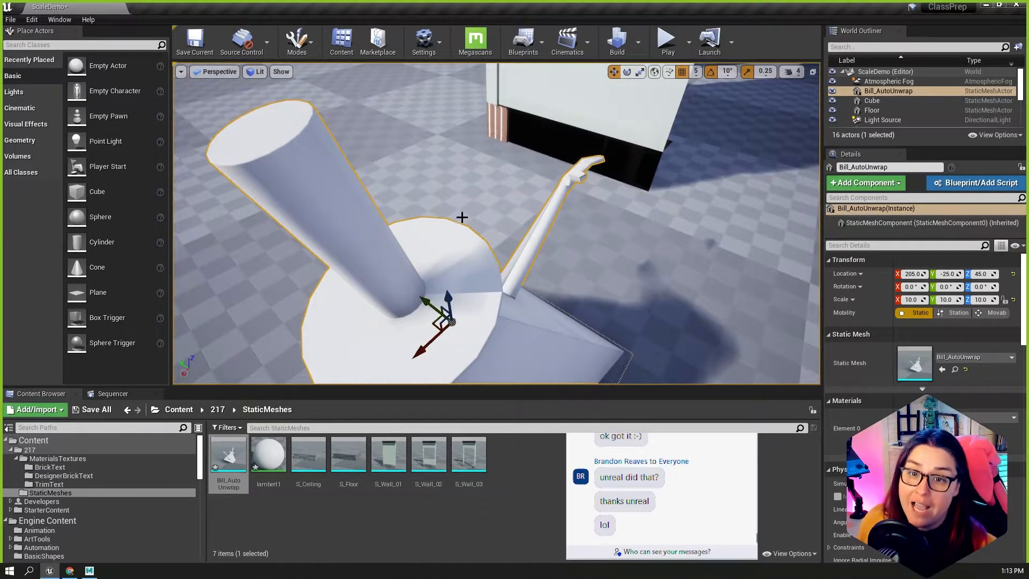
Examine the baked shading under the hat brim and around the eye of the Bill_AutoUnwrap mesh.
left_click_drag(502, 304, 555, 119, "alt")
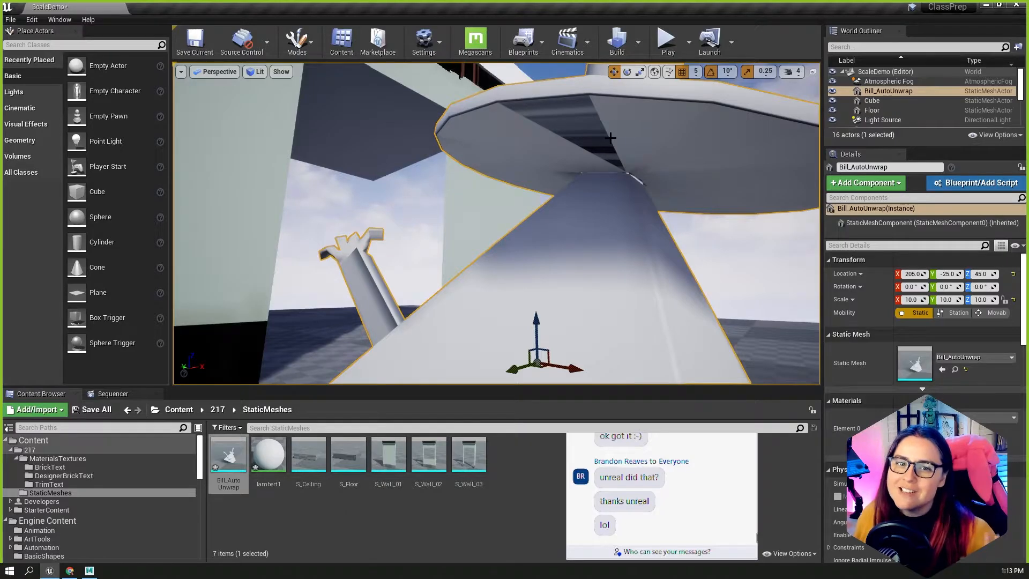
left_click_drag(633, 195, 680, 145, "alt")
left_click_drag(662, 204, 680, 187, "alt")
scroll(662, 204, "down", 4)
scroll(663, 205, "up", 1)
mouse_move(626, 257)
left_mouse_down("alt")
mouse_move(608, 256)
mouse_move(605, 214)
mouse_move(619, 259)
left_mouse_up("alt")
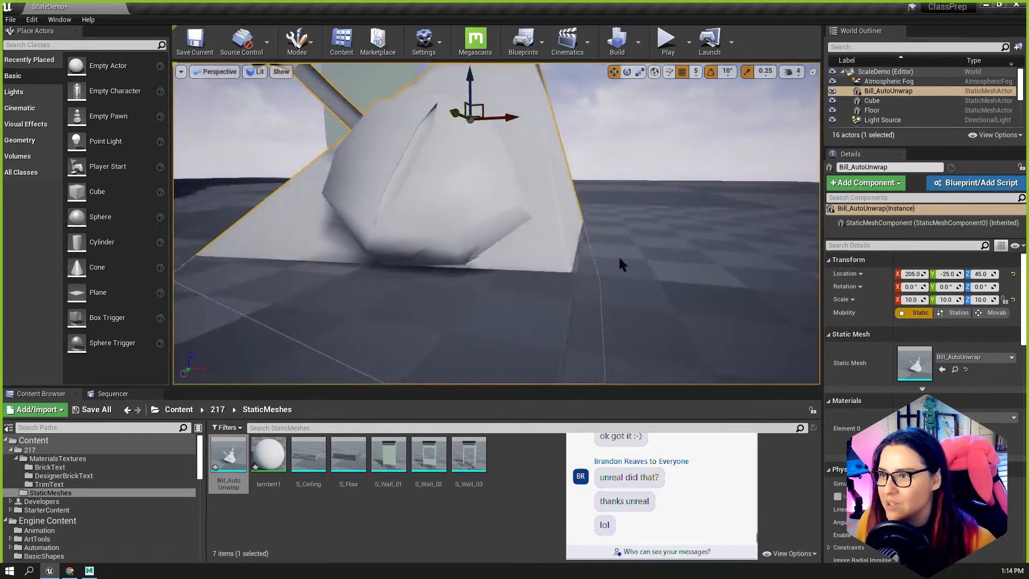
scroll(619, 259, "down", 5)
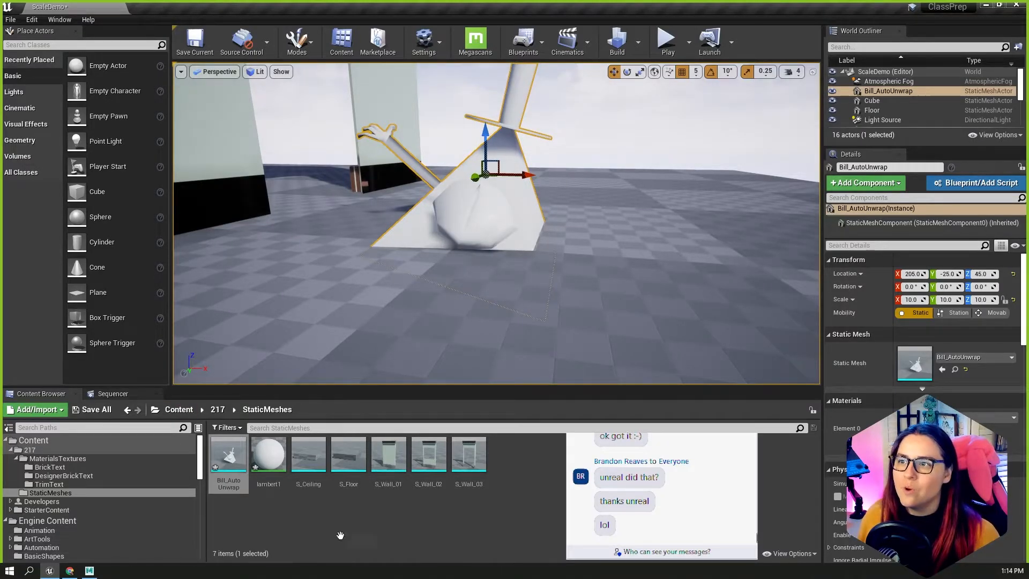
scroll(427, 232, "up", 6)
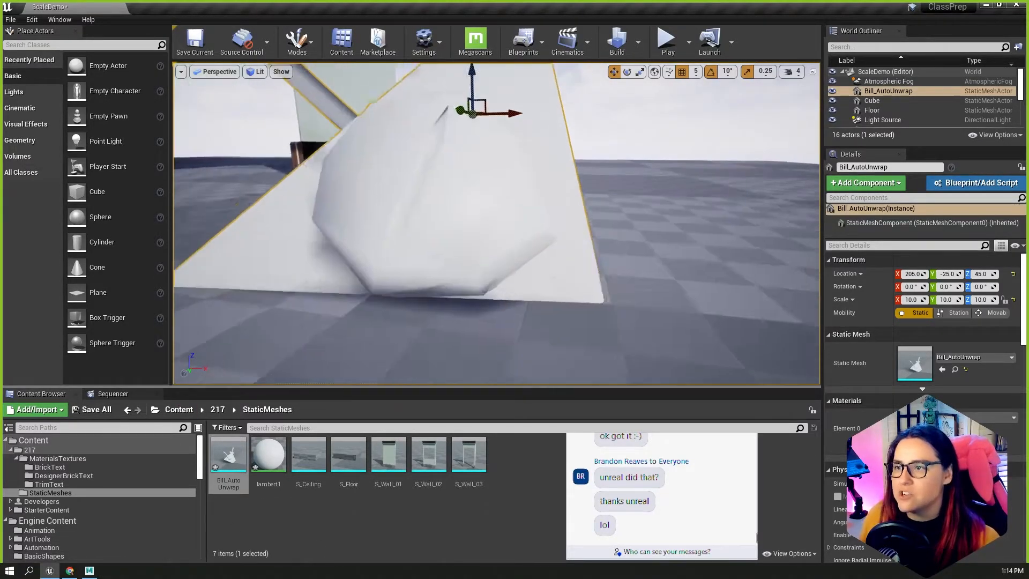
mouse_move(473, 267)
right_mouse_down()
mouse_move(522, 268)
mouse_move(428, 266)
mouse_move(469, 262)
right_mouse_up()
key("s")
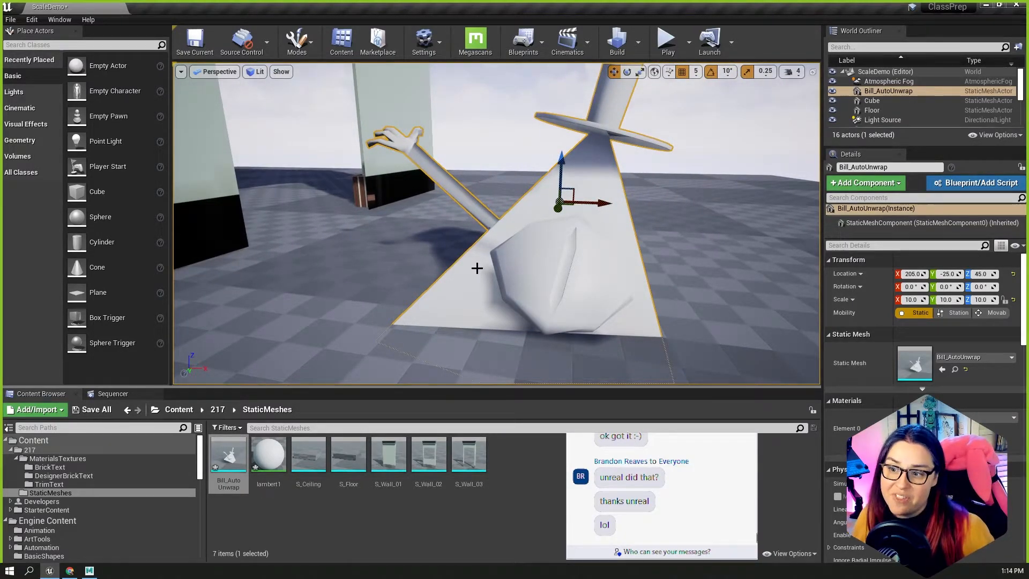
Switch to Maya, turn on smooth mesh preview for Bill_StageAuto, and export it over Bill_AutoUnwrap.fbx on the Desktop.
left_click(89, 570)
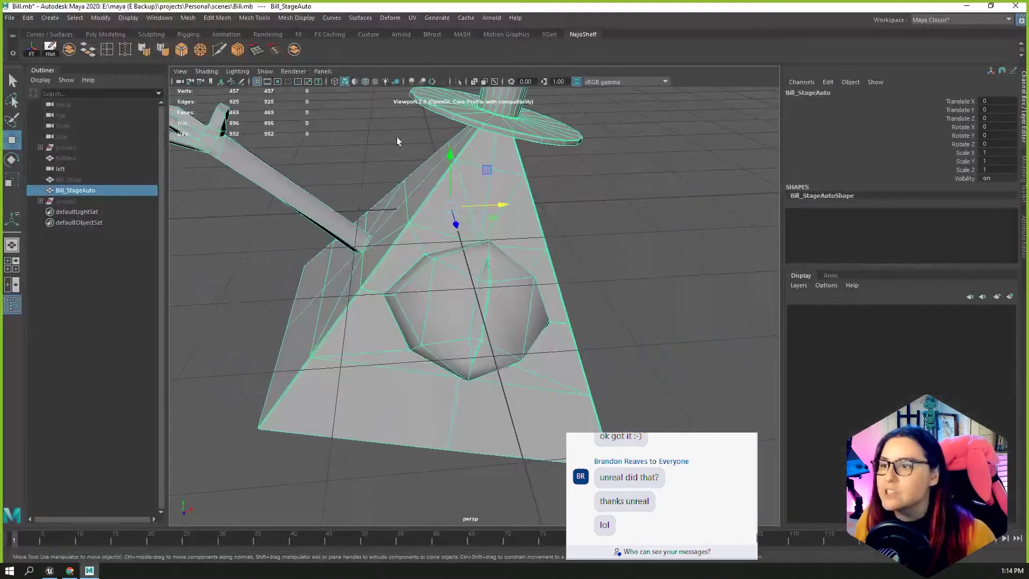
key("3")
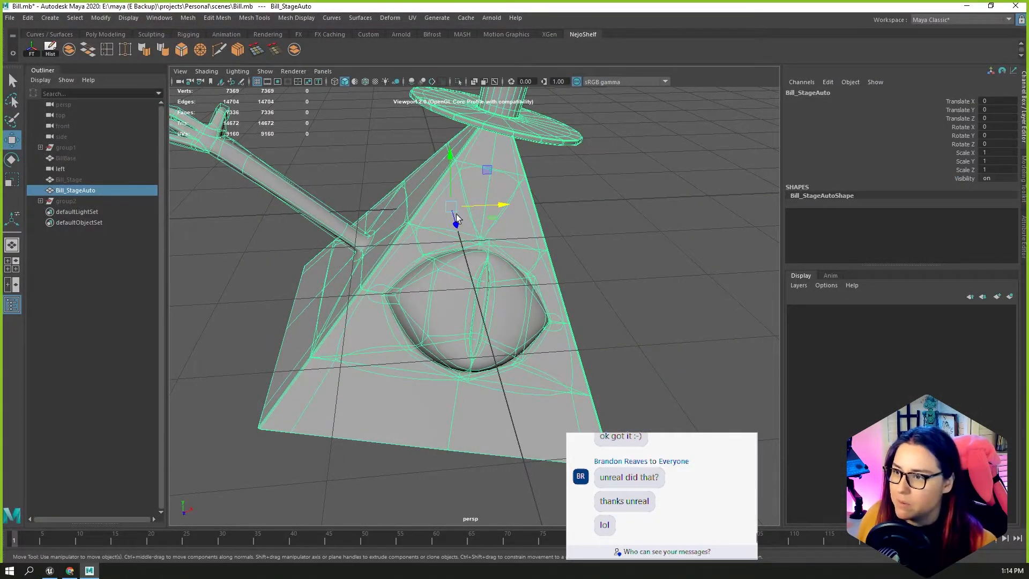
left_click(9, 18)
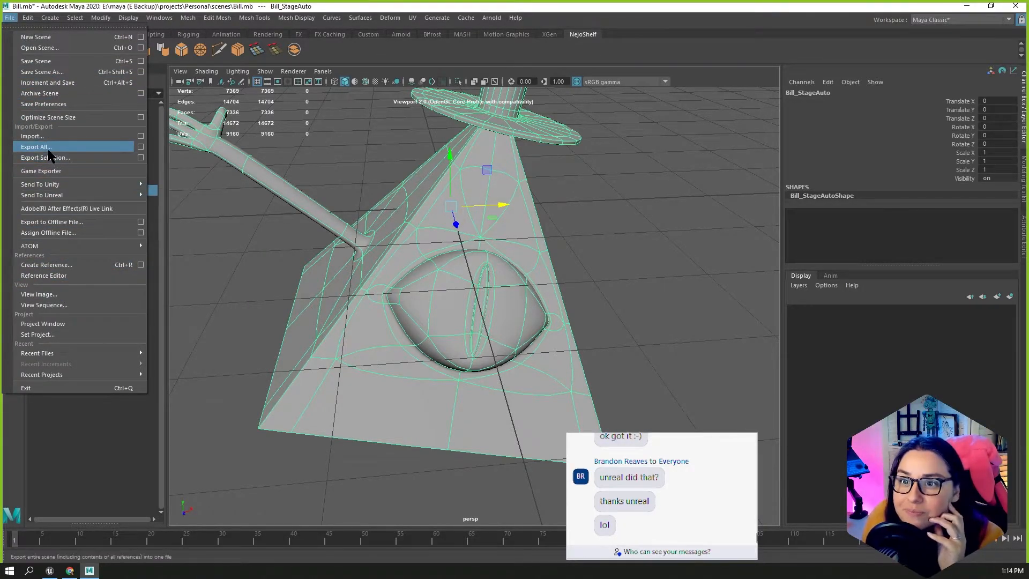
left_click(43, 171)
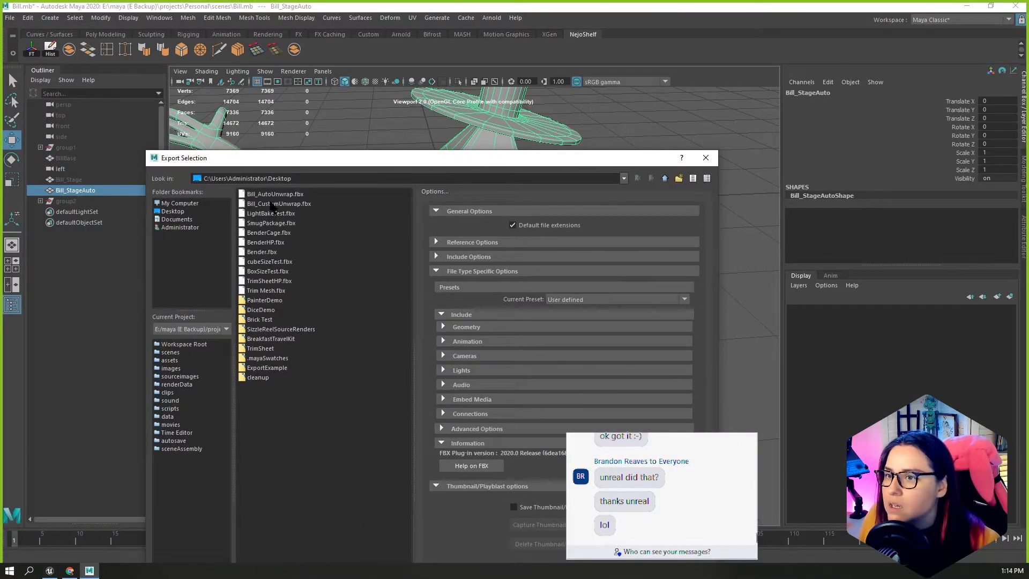
left_click(275, 194)
left_click_drag(349, 158, 338, 38)
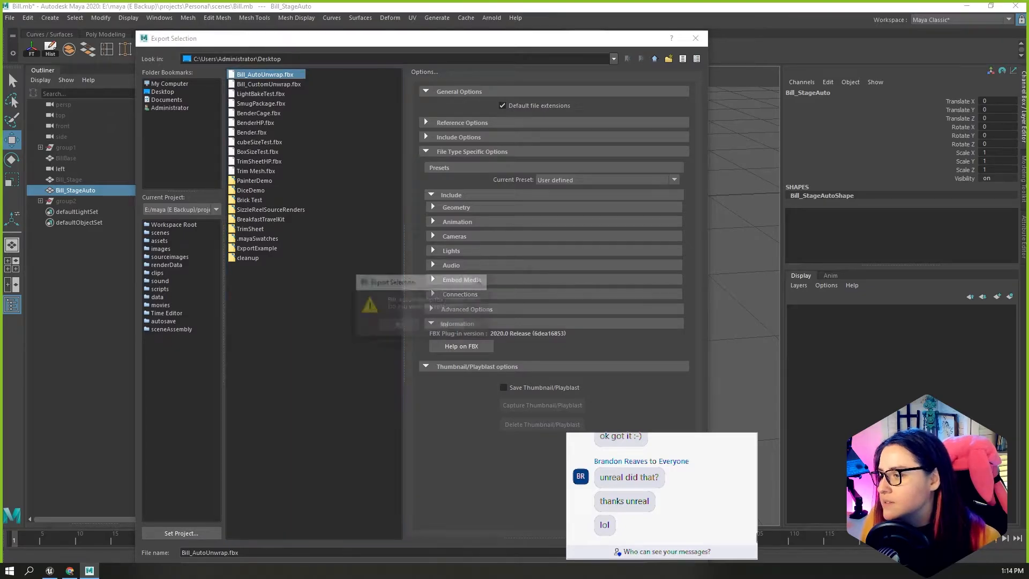
left_click(399, 324)
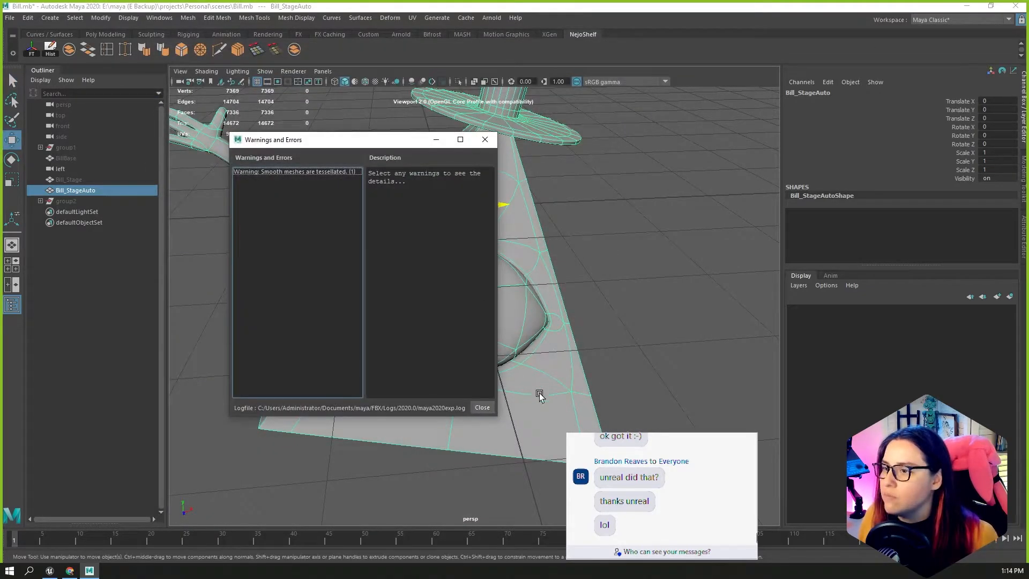
left_click(482, 407)
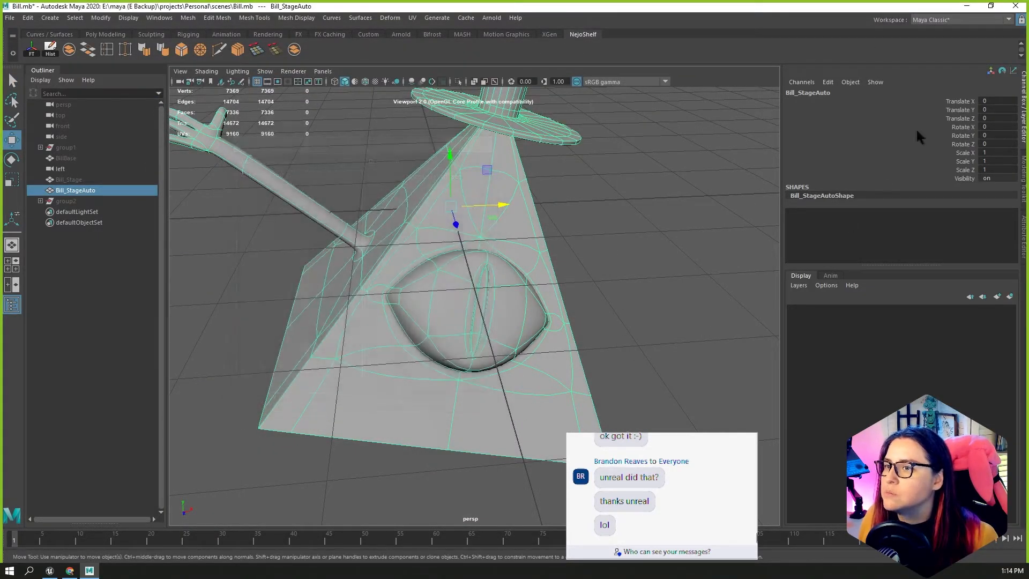
left_click(966, 6)
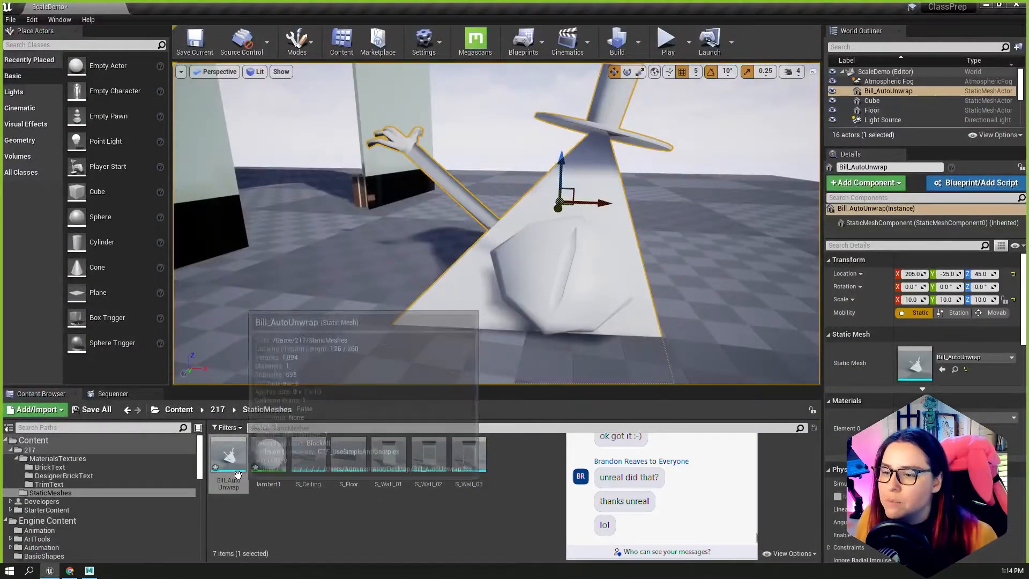
Reimport the Bill_AutoUnwrap mesh in Unreal, rebuild the level's lighting and close the message log.
right_click(228, 454)
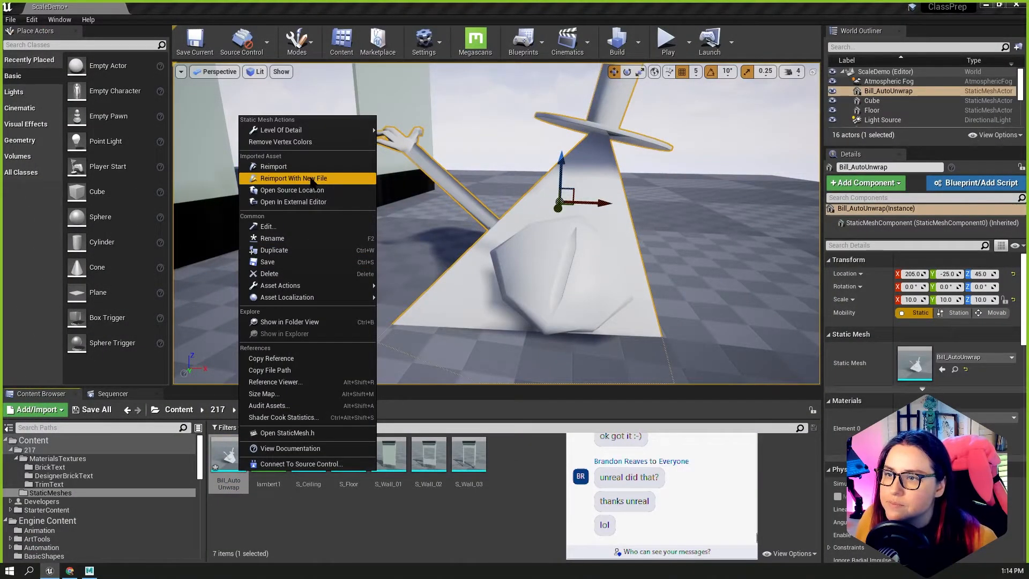
left_click(273, 167)
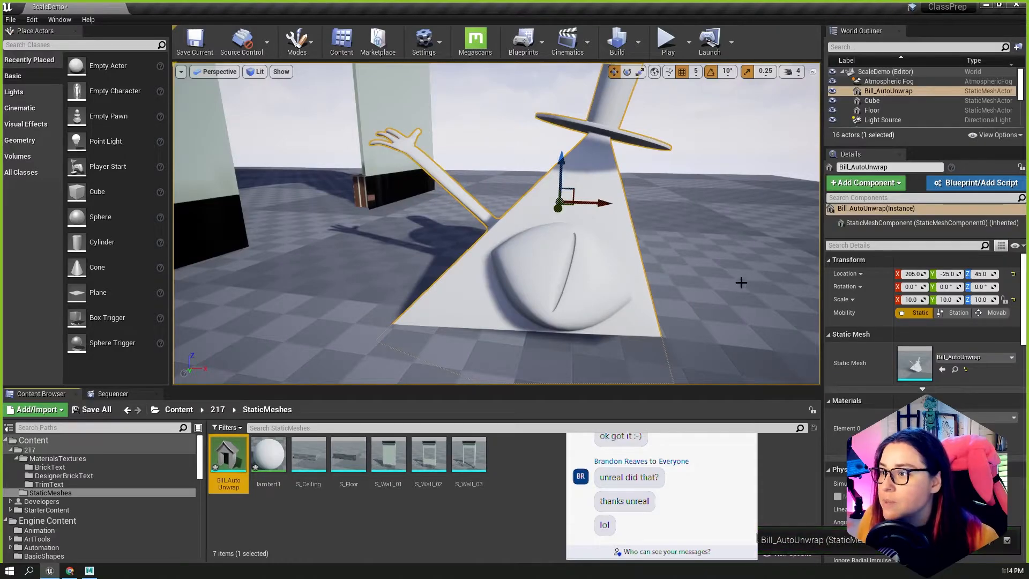
left_click(617, 43)
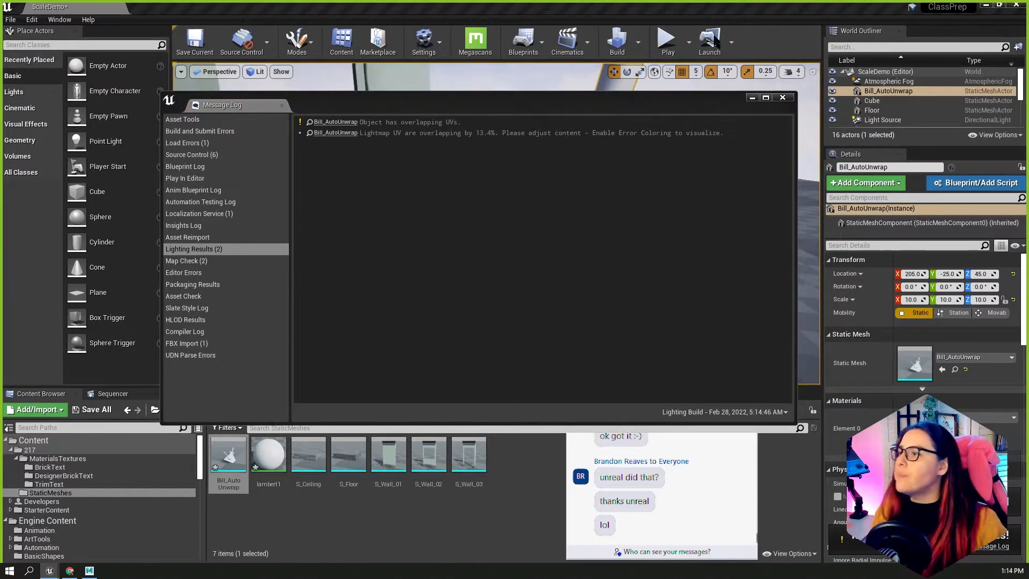
left_click(782, 97)
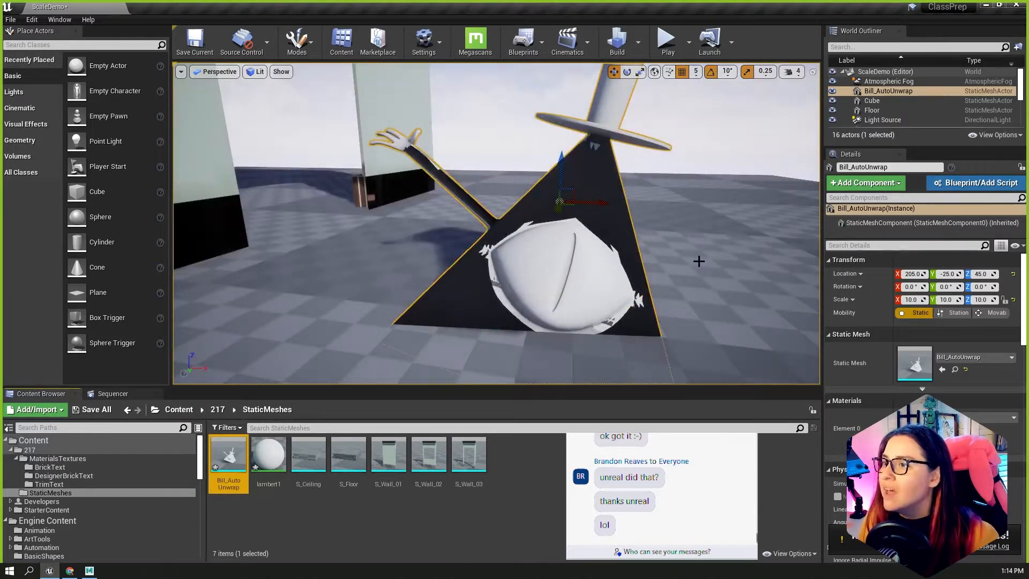
Examine the reimported mesh's baked lighting from several sides and its UV channel 1 layout in the asset editor.
left_click_drag(699, 261, 514, 261, "alt")
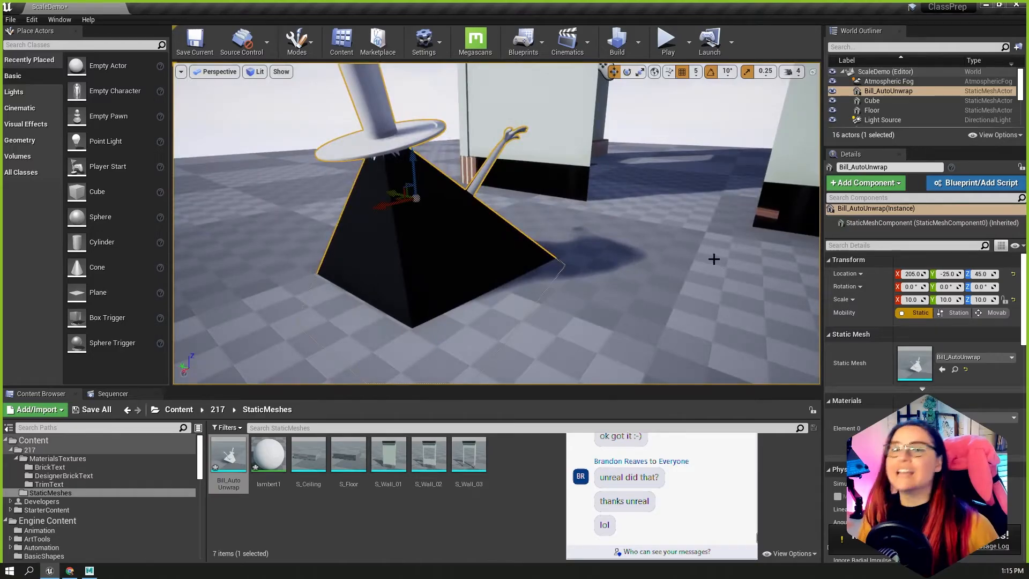
left_click_drag(455, 314, 321, 314, "alt")
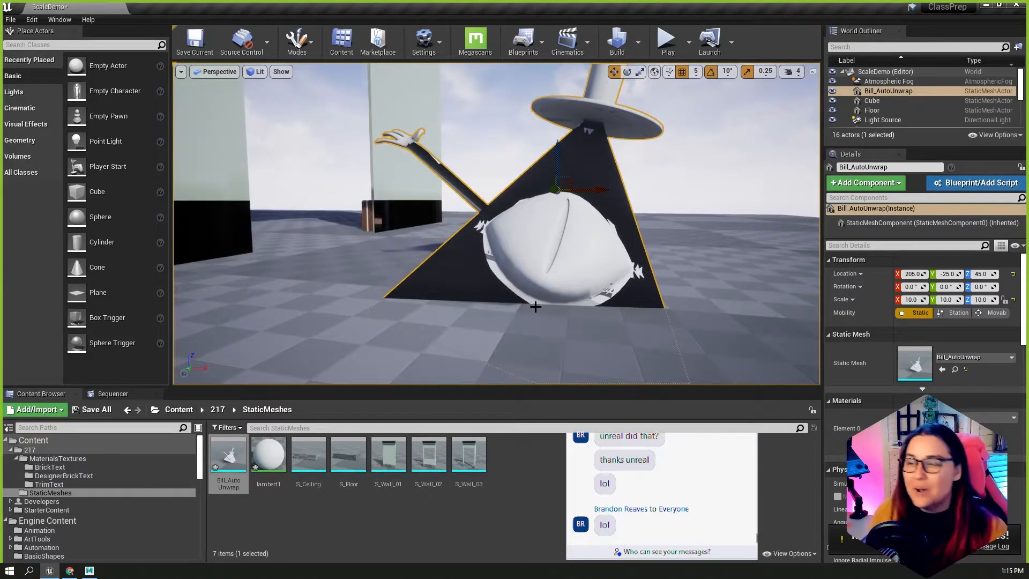
left_click_drag(709, 238, 584, 254, "alt")
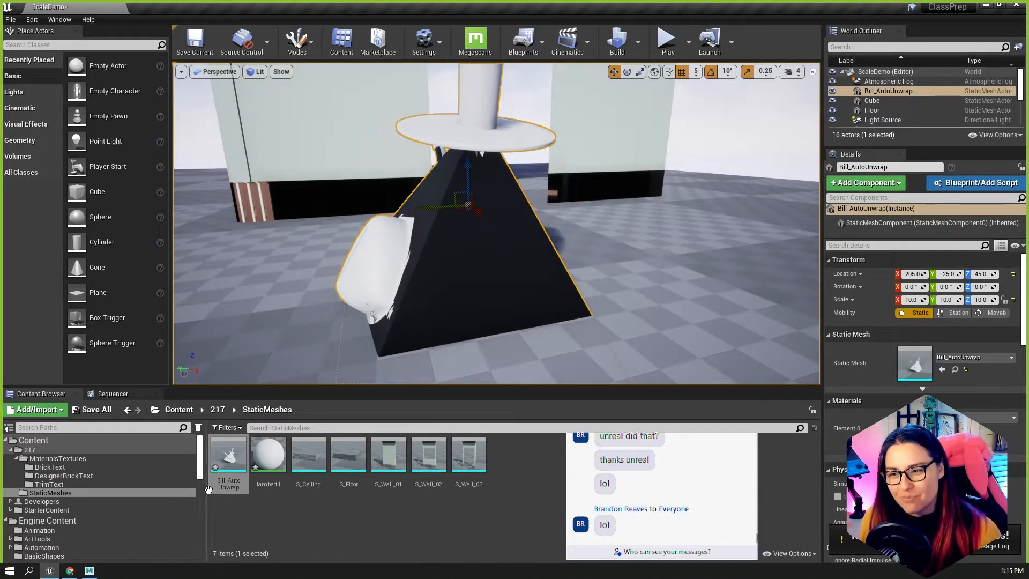
double_click(228, 460)
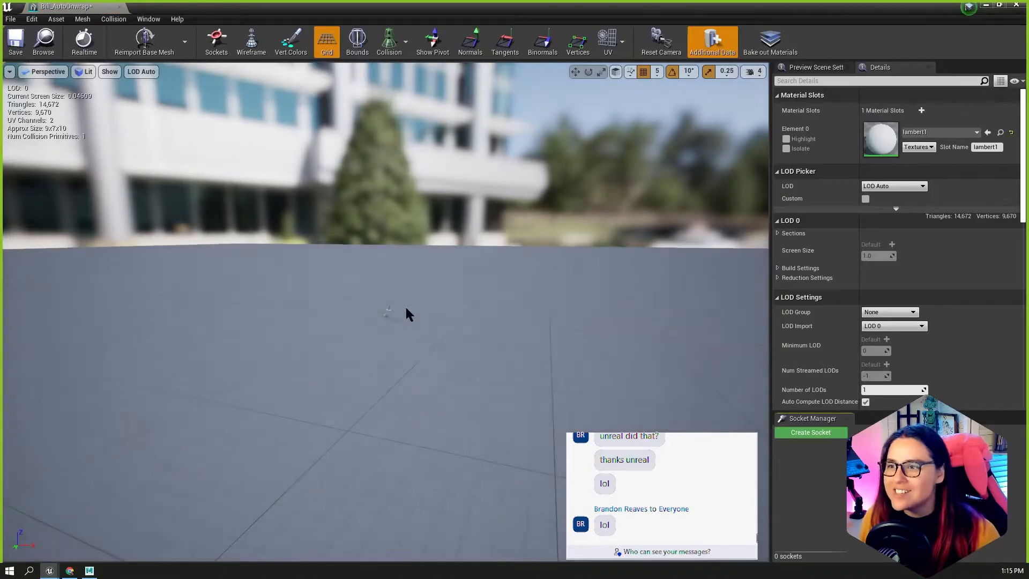
left_click(622, 42)
left_click(622, 90)
scroll(310, 363, "down", 3)
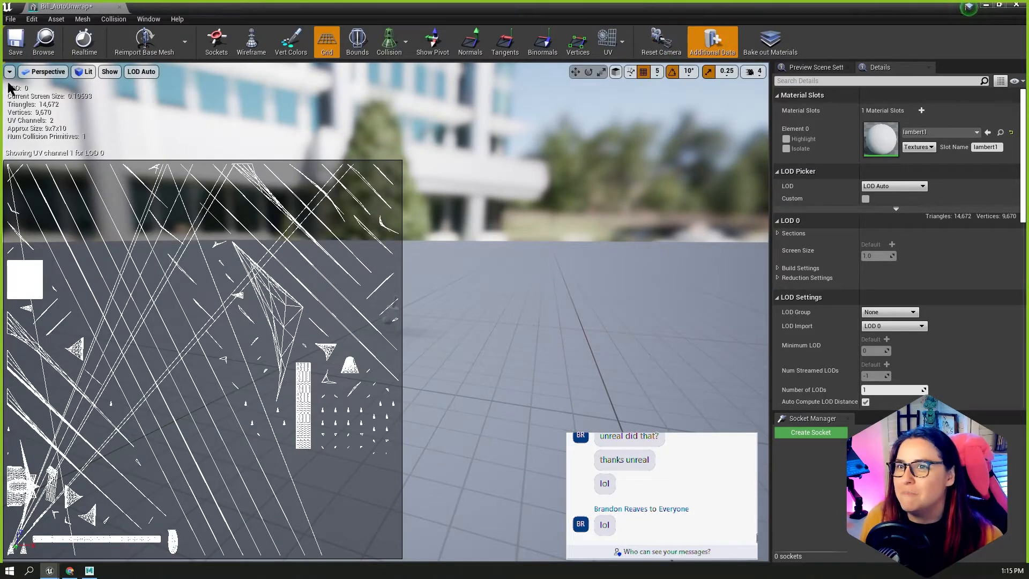
middle_click(52, 6)
left_click_drag(383, 171, 519, 171, "alt")
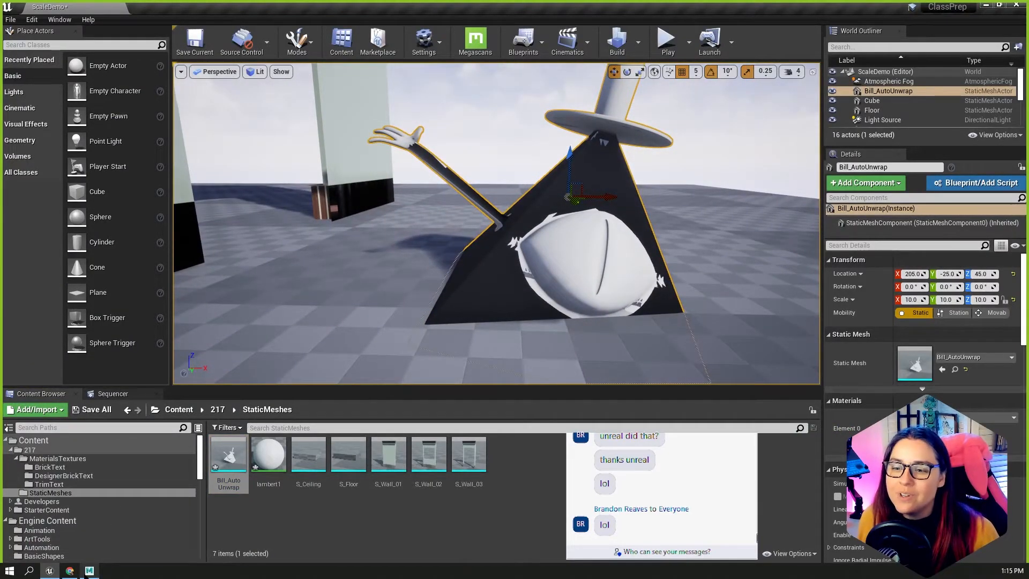
Check the smoothed mesh in Maya, return to Unreal, and view the room's interior around the S_Wall_01 wall.
left_click(89, 570)
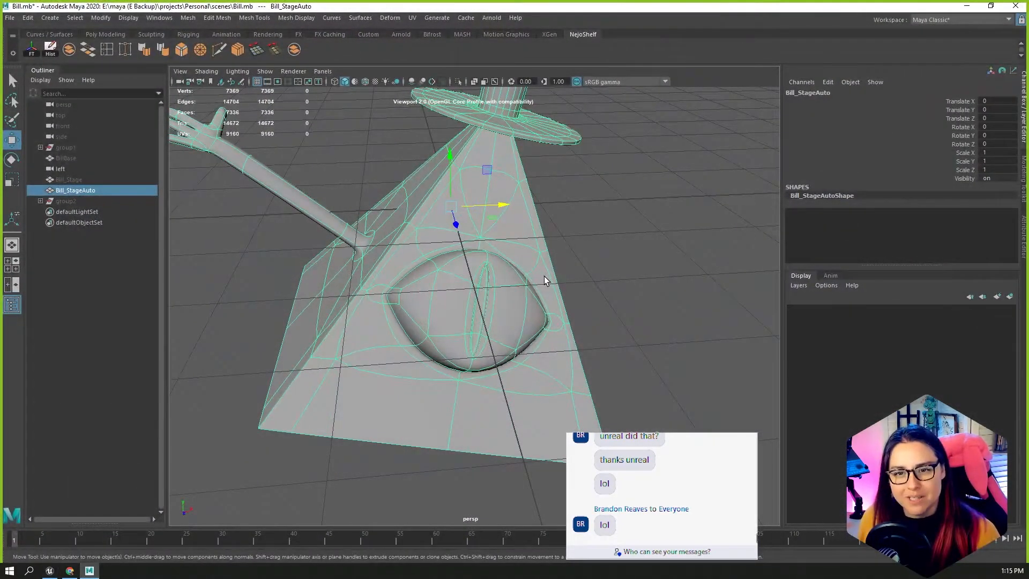
left_click(49, 571)
key("ctrl+z")
key("ctrl+z")
key("ctrl+y")
key("ctrl+y")
left_click_drag(595, 168, 538, 88, "alt")
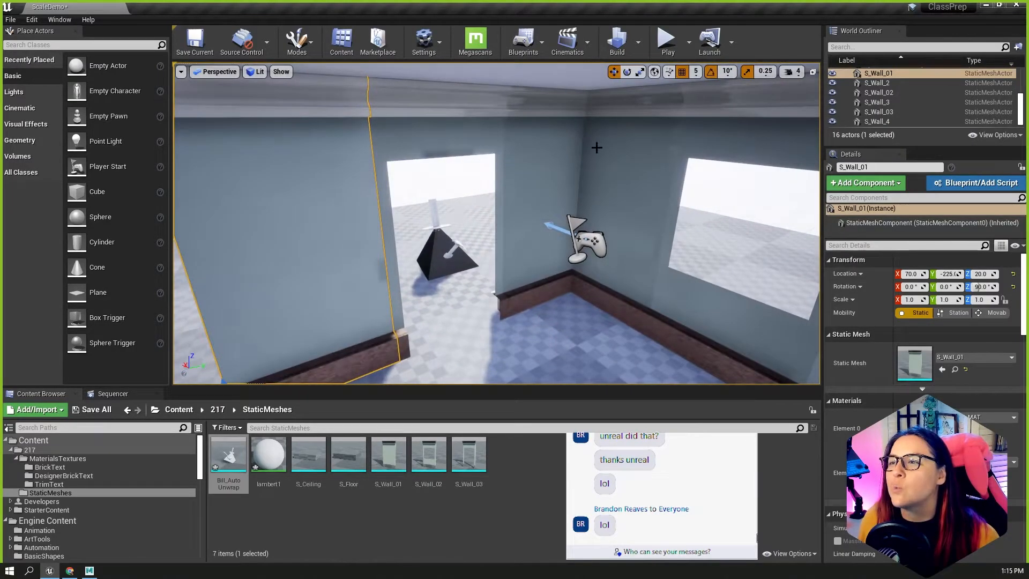
View the wall's exterior, switch to Maya, and show Bill_StageAuto's UV layout beside the perspective view.
left_click_drag(320, 287, 172, 342, "alt")
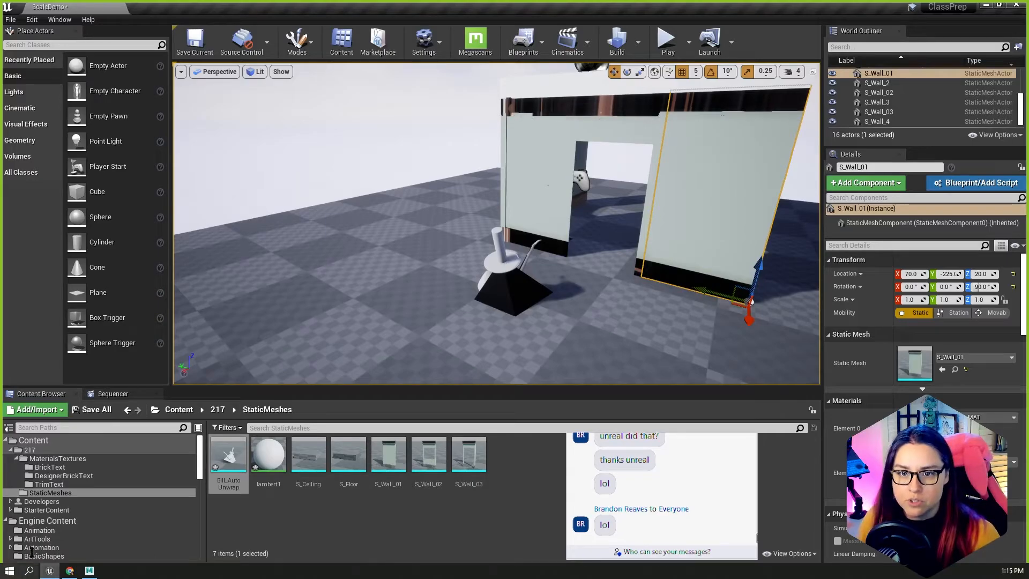
left_click(89, 570)
key("f")
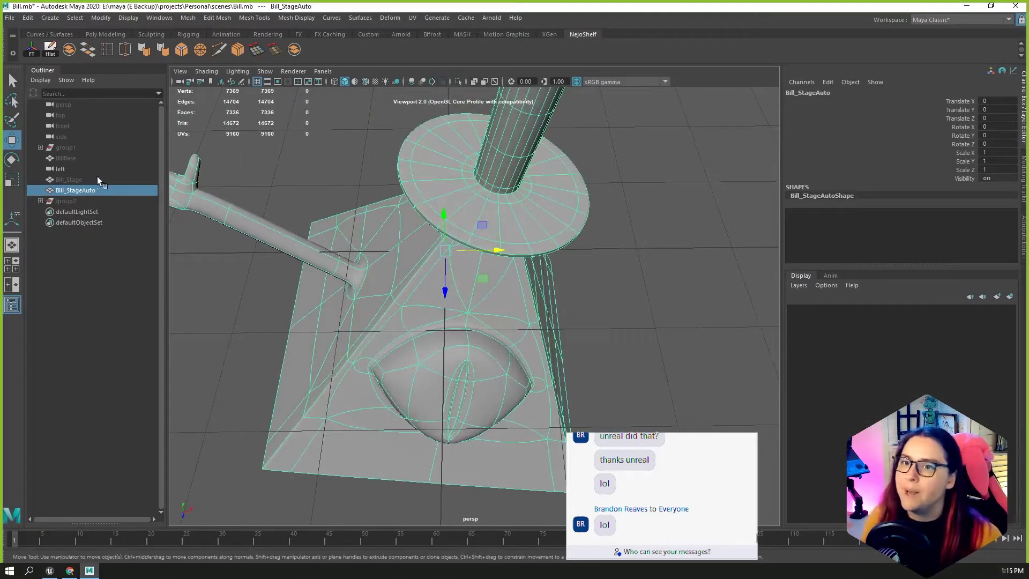
left_click_drag(628, 240, 647, 241, "alt")
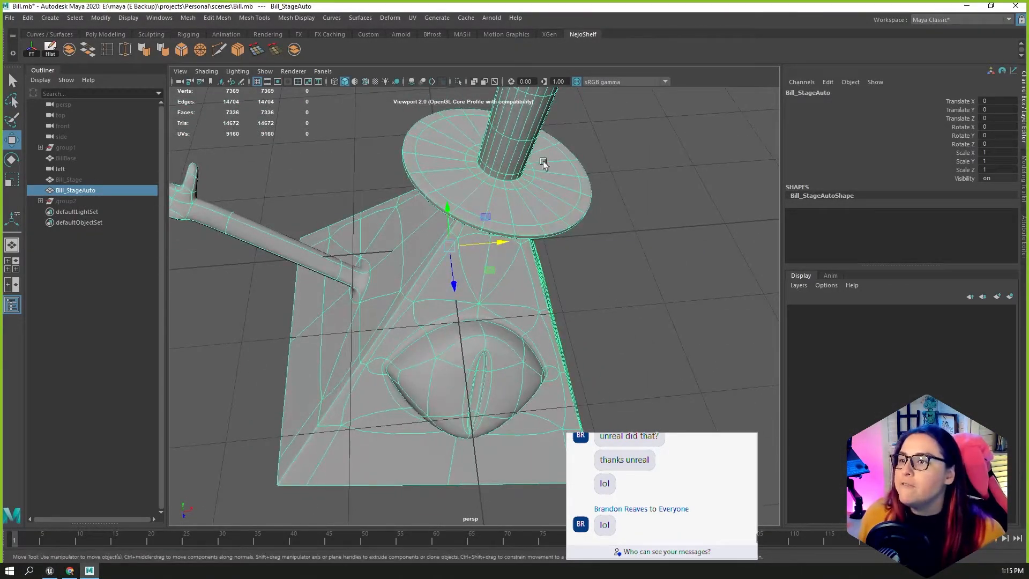
key("space")
left_click_drag(503, 208, 593, 224)
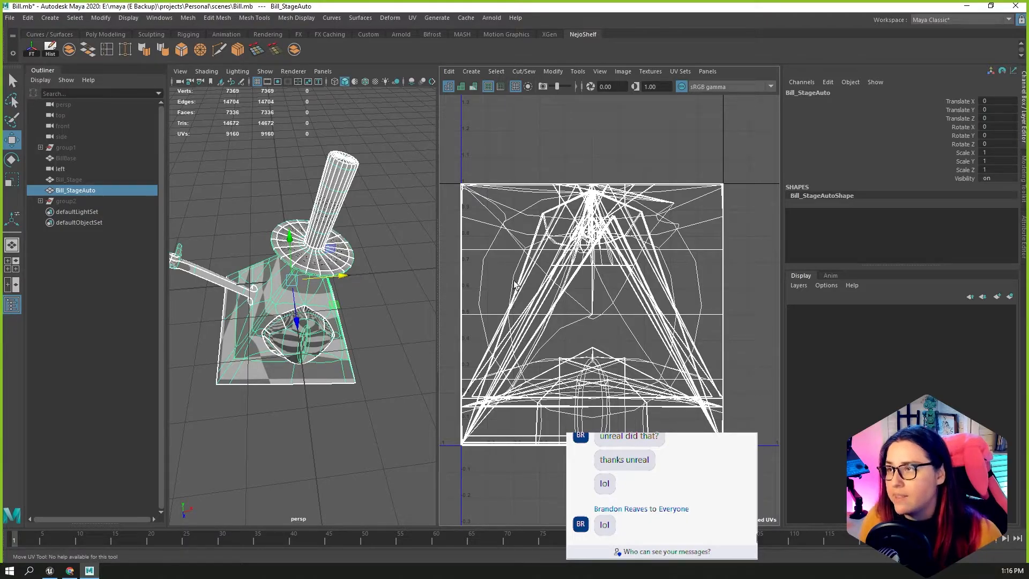
Create a second UV set on Bill_StageAuto in the UV Set Editor and name it Lightmap.
left_click(680, 73)
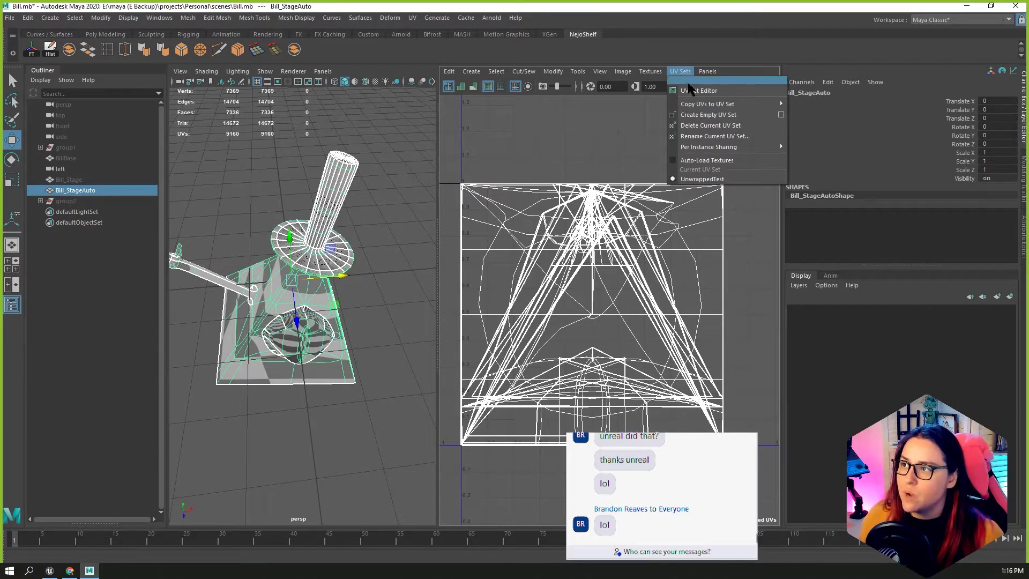
left_click(698, 91)
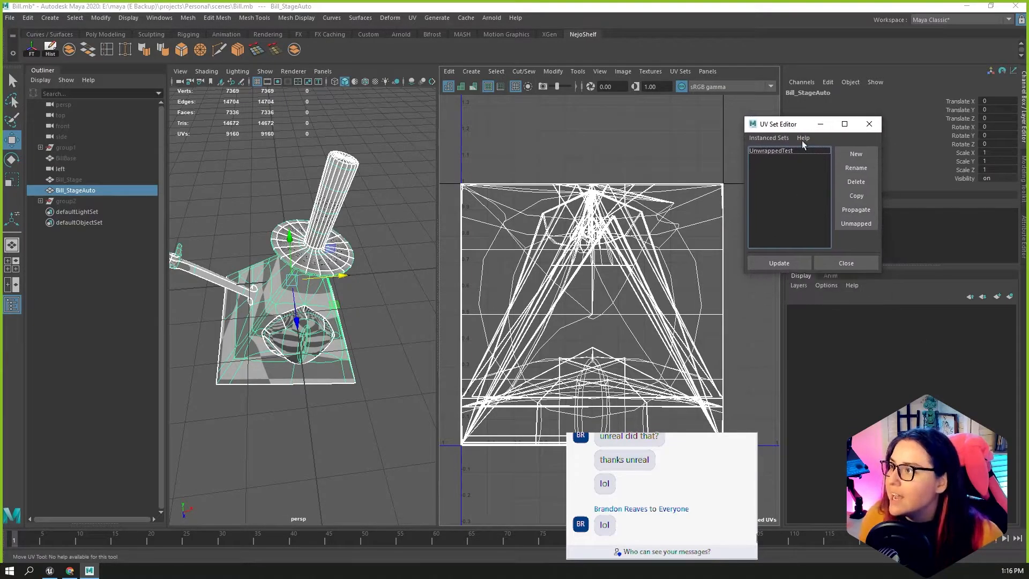
left_click(856, 155)
left_click(763, 158)
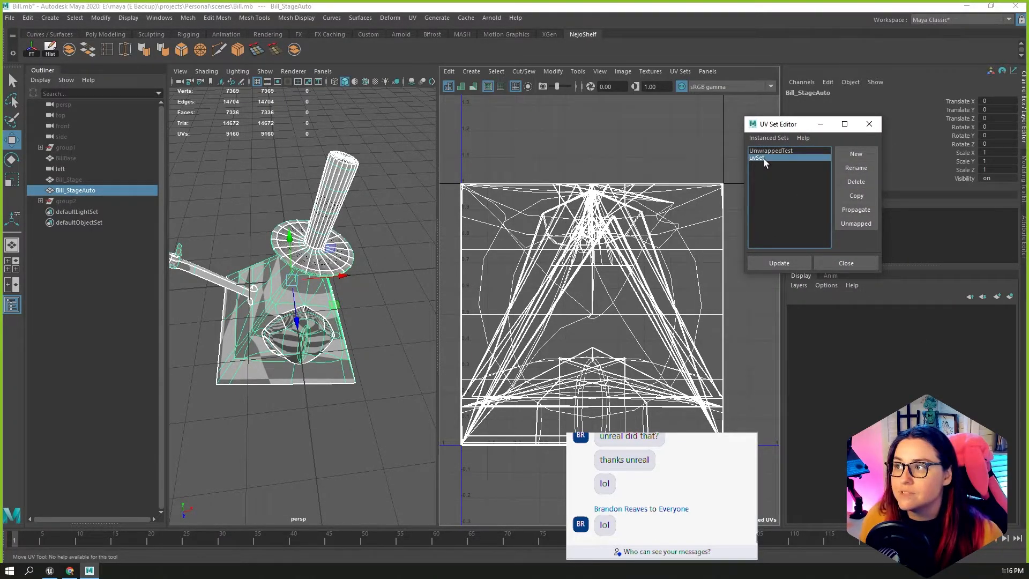
double_click(763, 158)
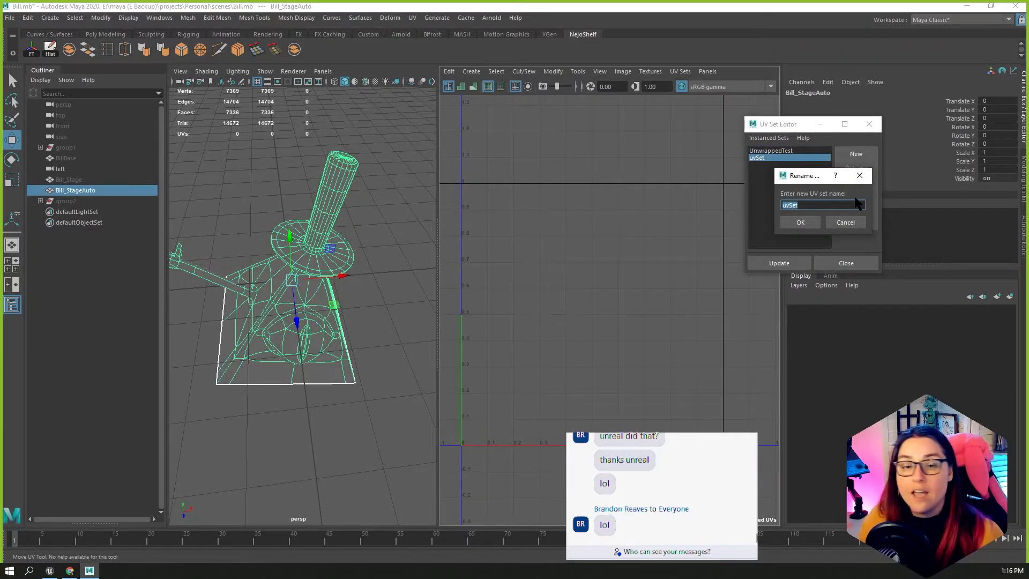
type("Lig")
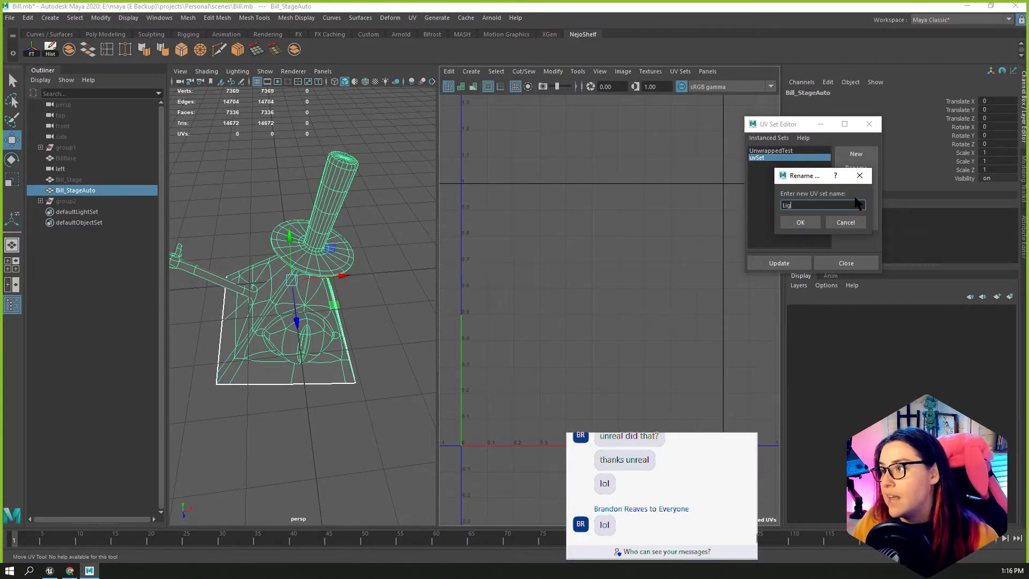
type("htmap")
key("Return")
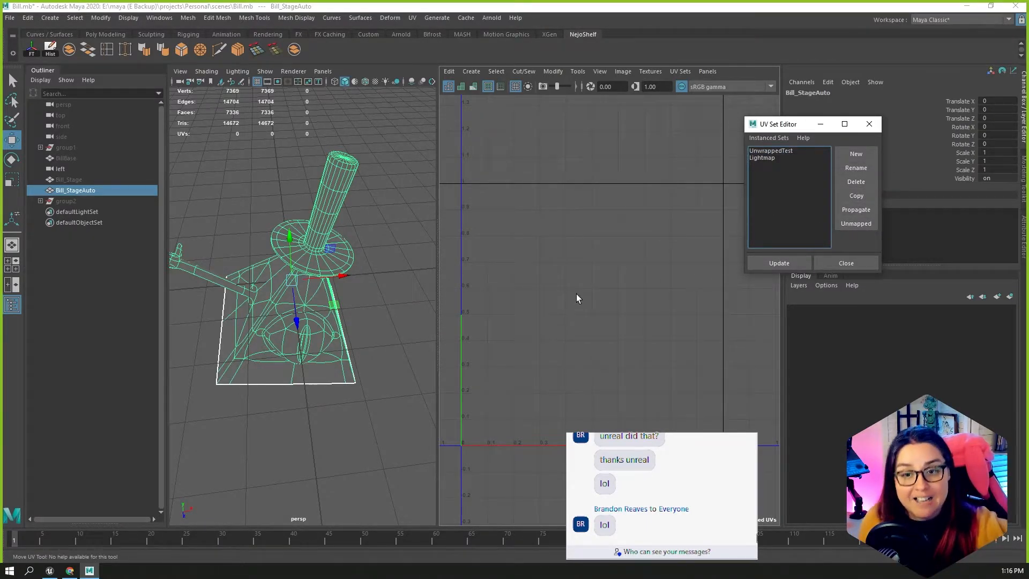
left_click(870, 124)
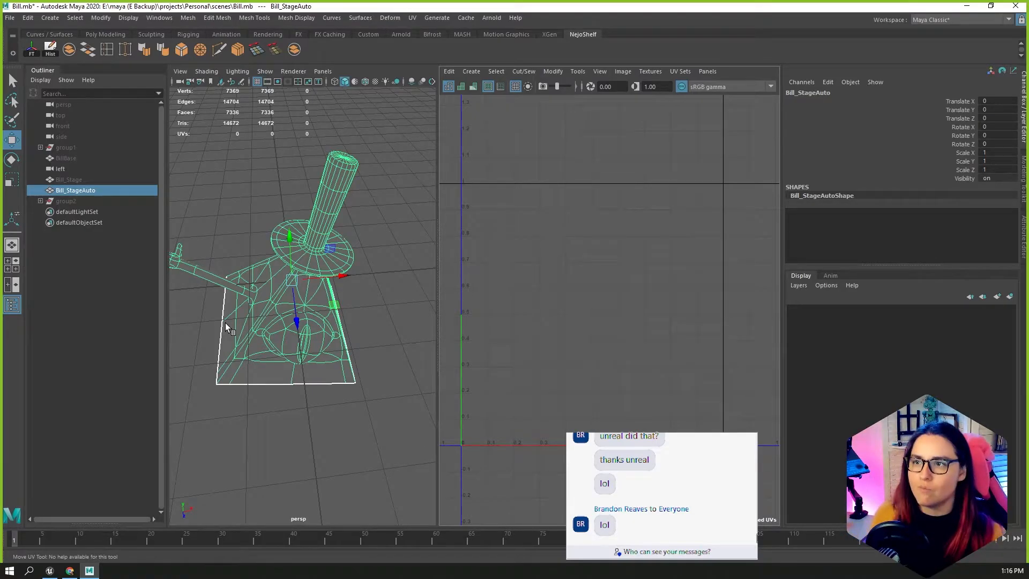
Apply an Automatic UV projection to Bill_StageAuto's Lightmap set from the UV Toolkit, and close the toolkit.
left_click(579, 71)
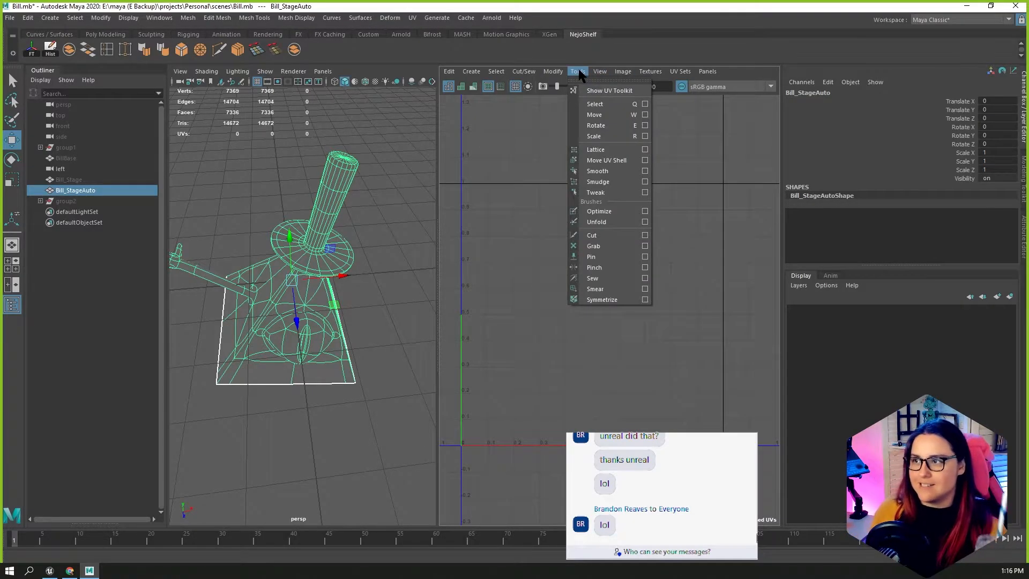
left_click(596, 92)
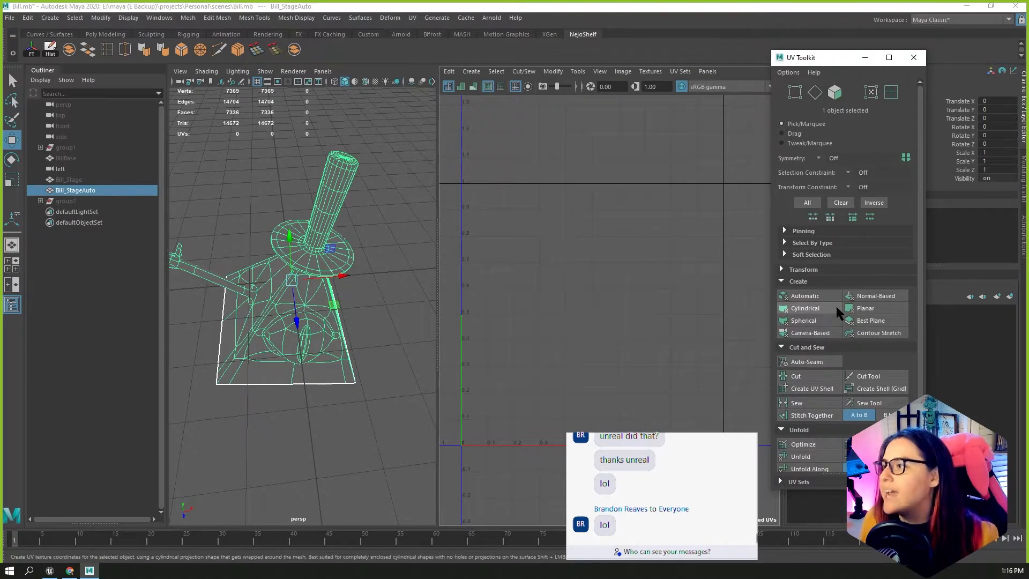
left_click(814, 295)
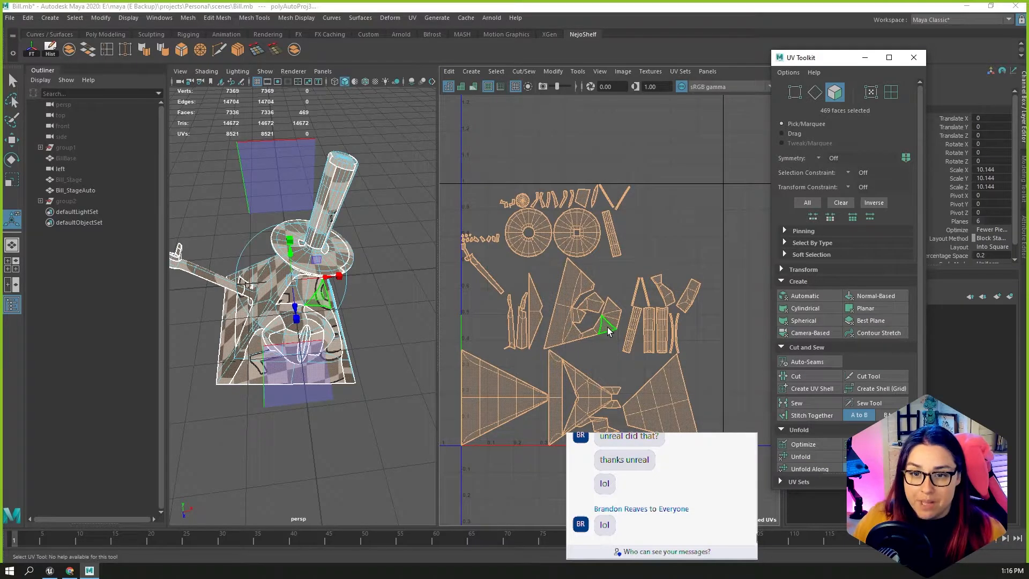
left_click(916, 60)
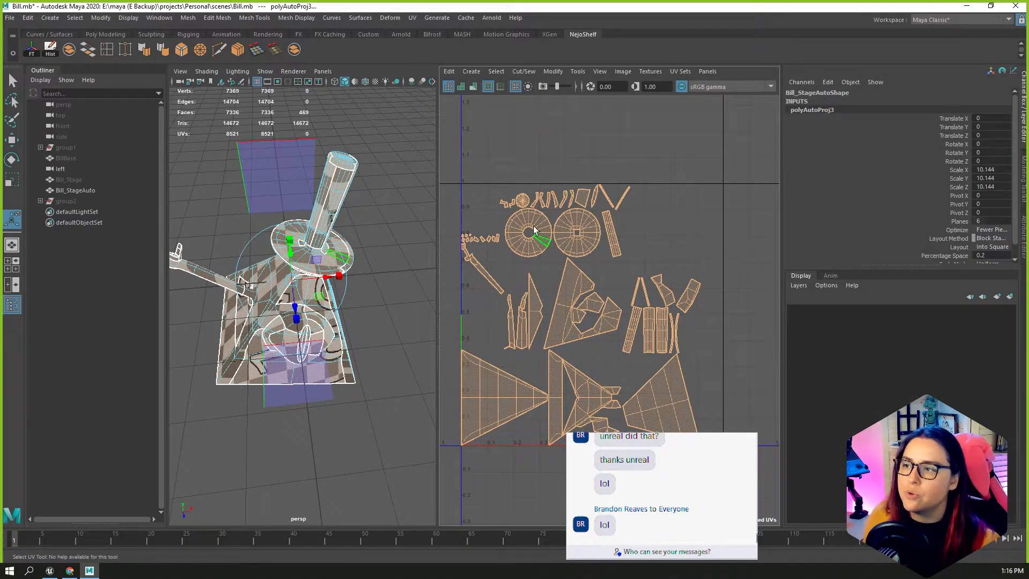
Hide the Bill_StageAuto mesh and unhide the Bill_Stage mesh.
left_click(80, 191)
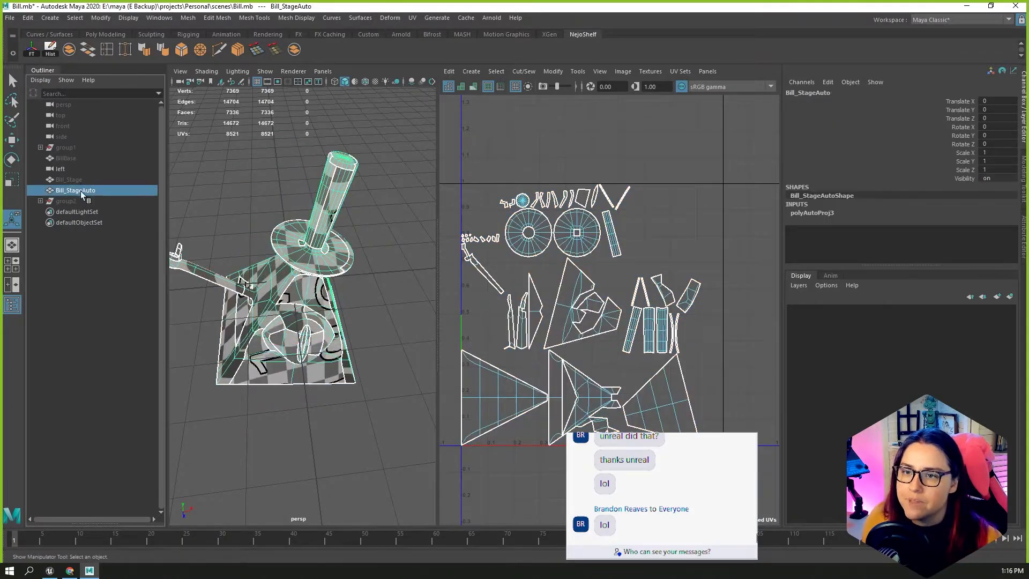
left_click(69, 181)
left_click(69, 190)
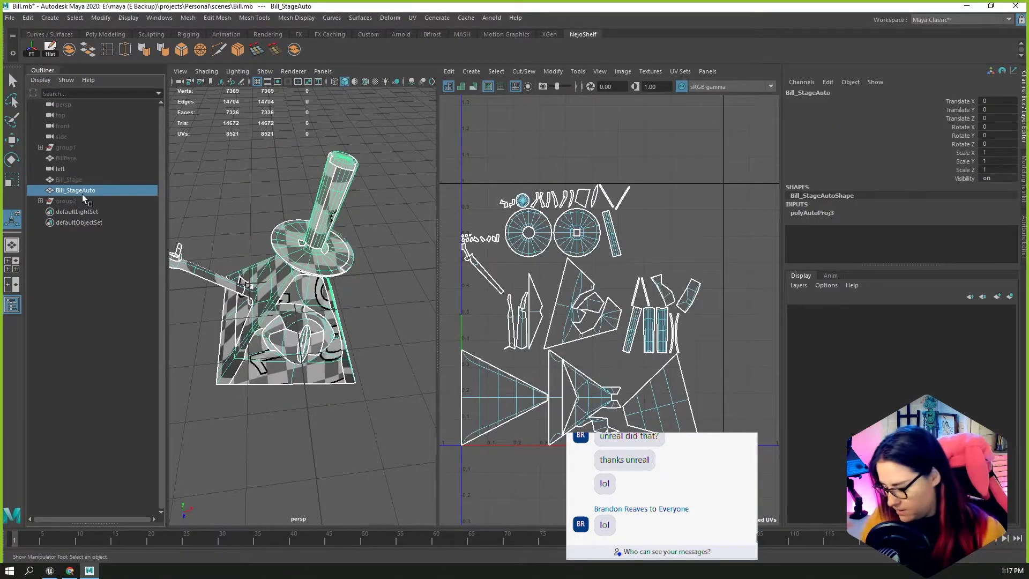
key("ctrl+h")
left_click(81, 180)
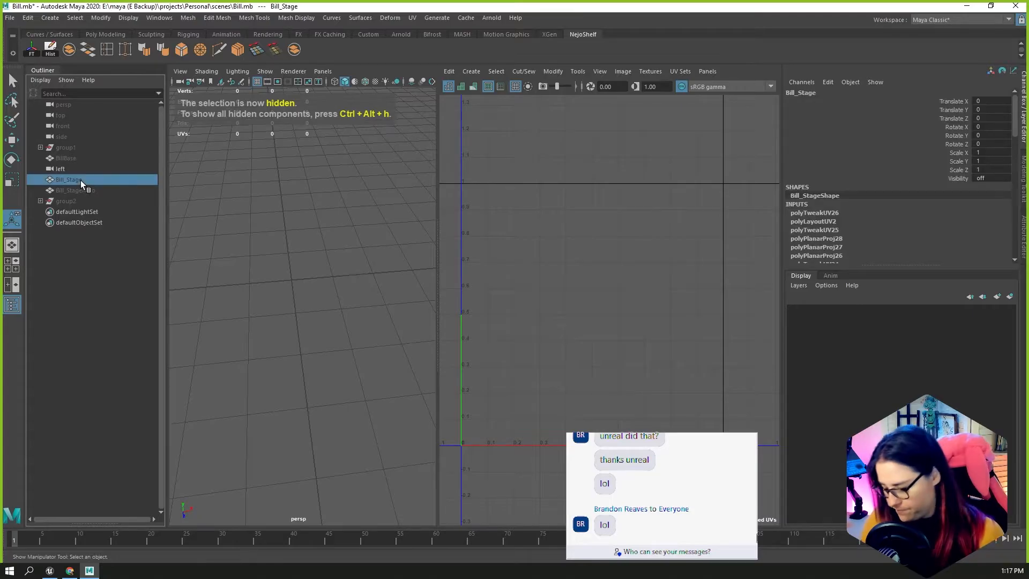
key("shift+h")
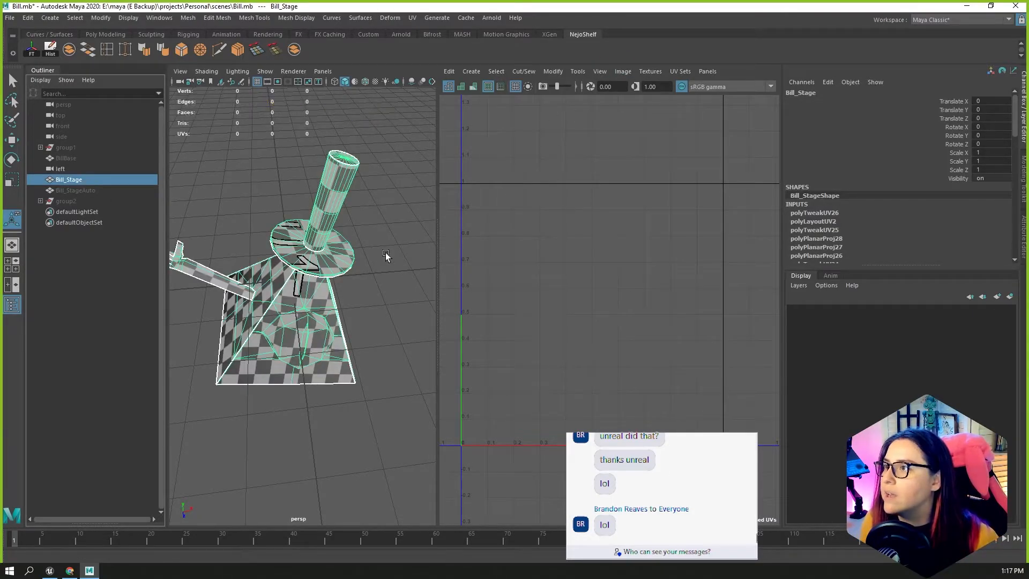
List Bill_Stage's UV sets in the UV Set Editor with the whole object selected.
key("F11")
left_click(660, 74)
left_click(679, 71)
left_click(692, 100)
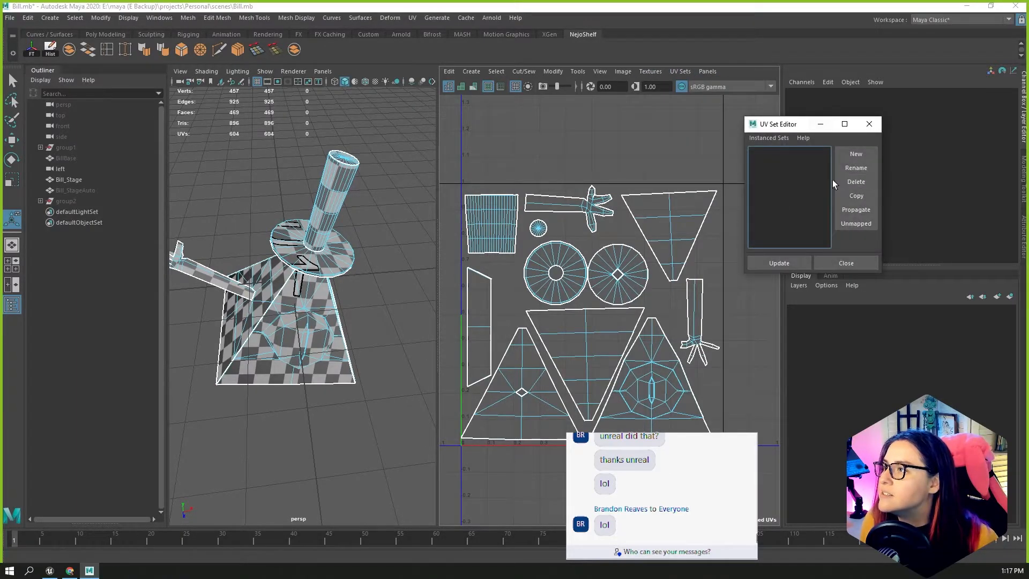
left_click(869, 124)
mouse_move(310, 252)
right_mouse_down()
mouse_move(322, 241)
mouse_move(319, 254)
right_mouse_up()
left_click(652, 72)
mouse_move(605, 71)
mouse_move(679, 72)
left_click(698, 90)
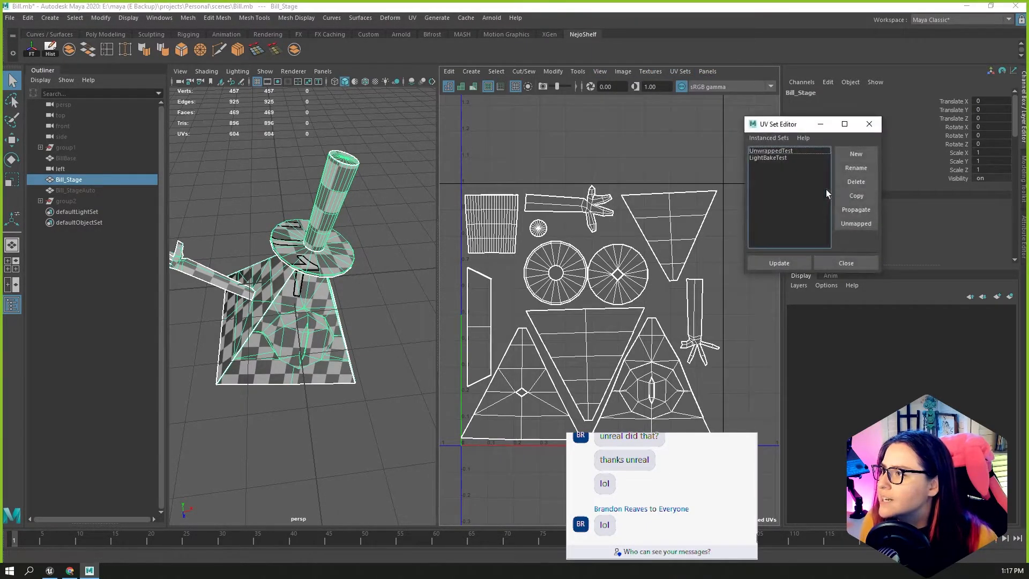
Compare Bill_Stage's UnwrappedTest and LightBakeTest UV sets, and examine the spacing between the LightBakeTest shells.
left_click(774, 151)
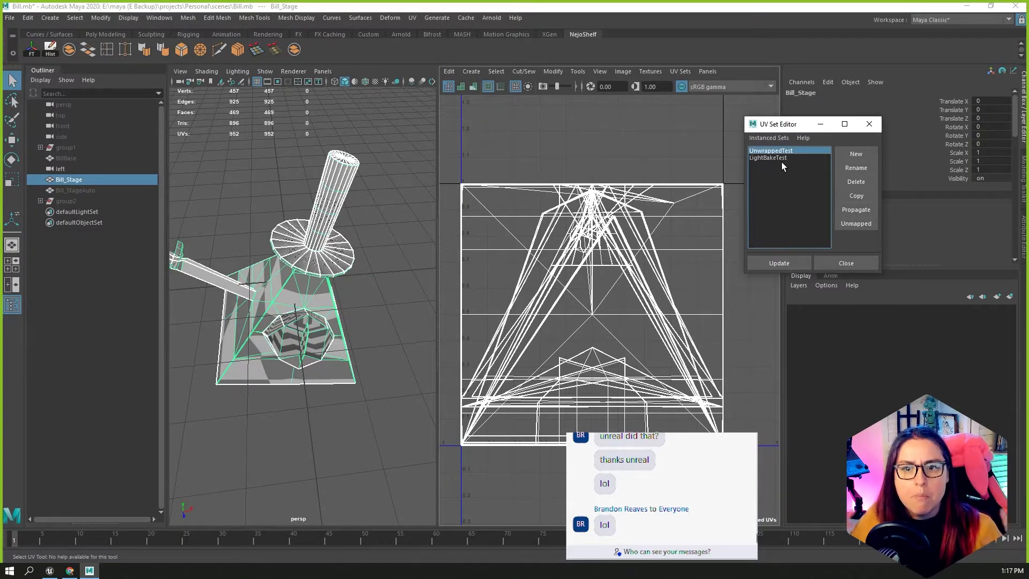
left_click(773, 159)
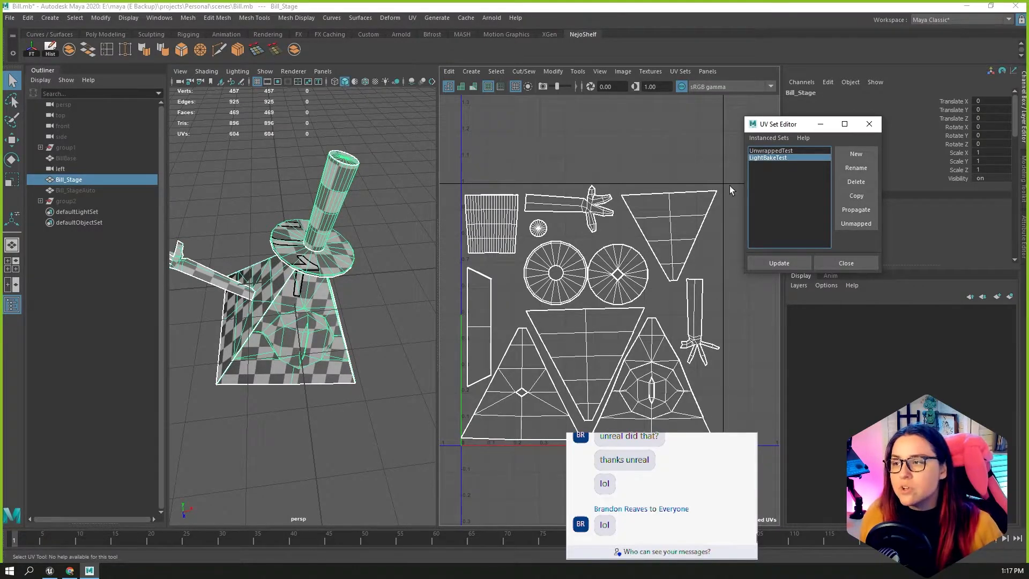
scroll(696, 271, "up", 4)
scroll(698, 279, "up", 2)
middle_click_drag(698, 278, 645, 280, "alt")
scroll(730, 274, "up", 4)
middle_click_drag(728, 304, 540, 265, "alt")
scroll(539, 264, "down", 6)
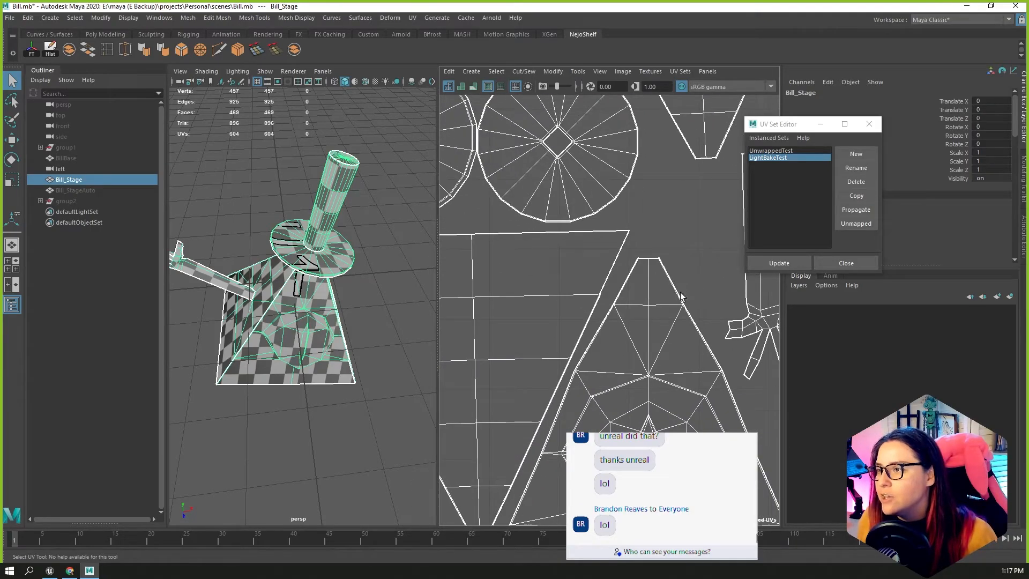
Unhide Bill_StageAuto, close the UV Set Editor, and frame the mesh's automatic UV layout.
left_click(75, 190)
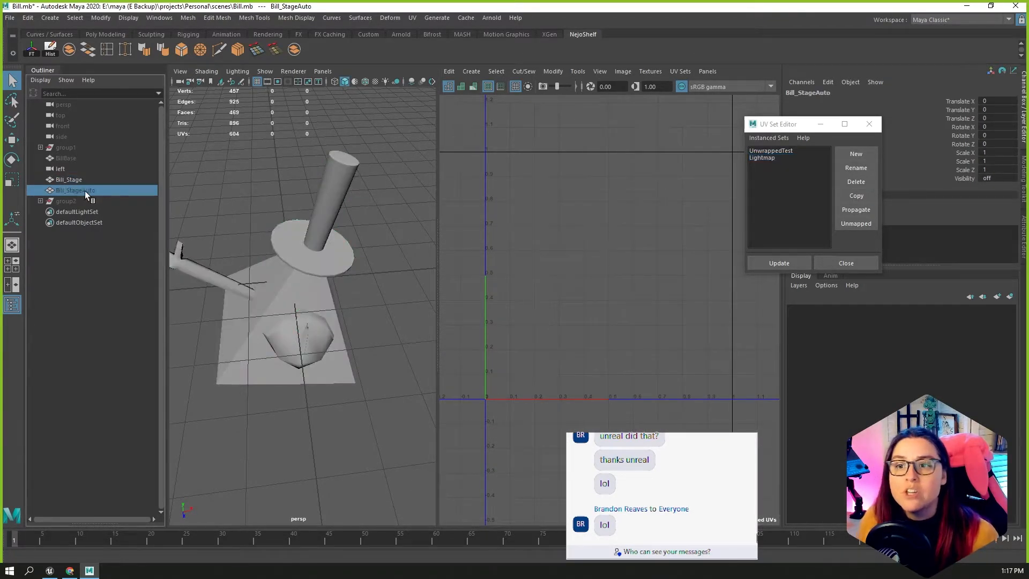
key("shift+h")
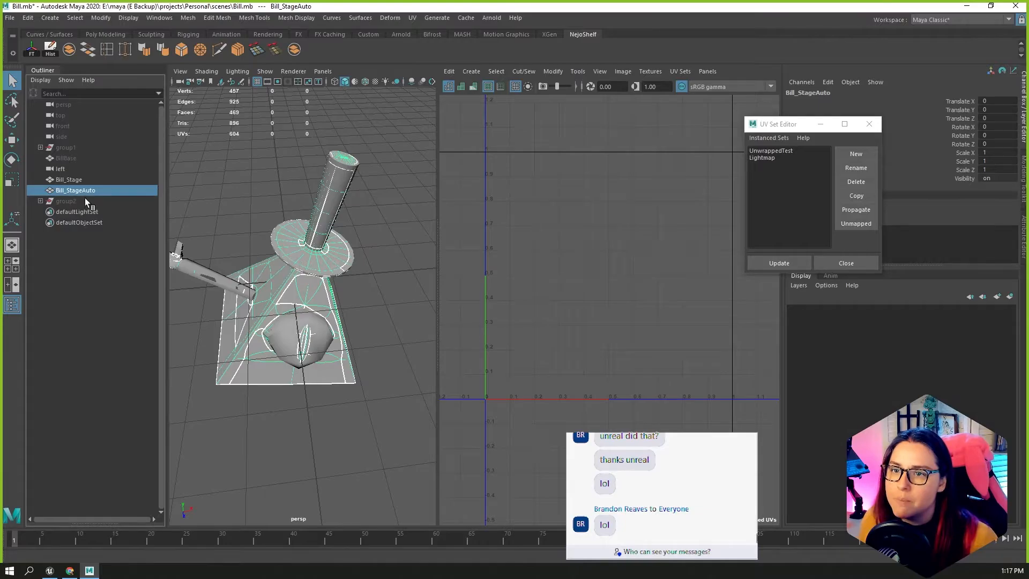
left_click(869, 124)
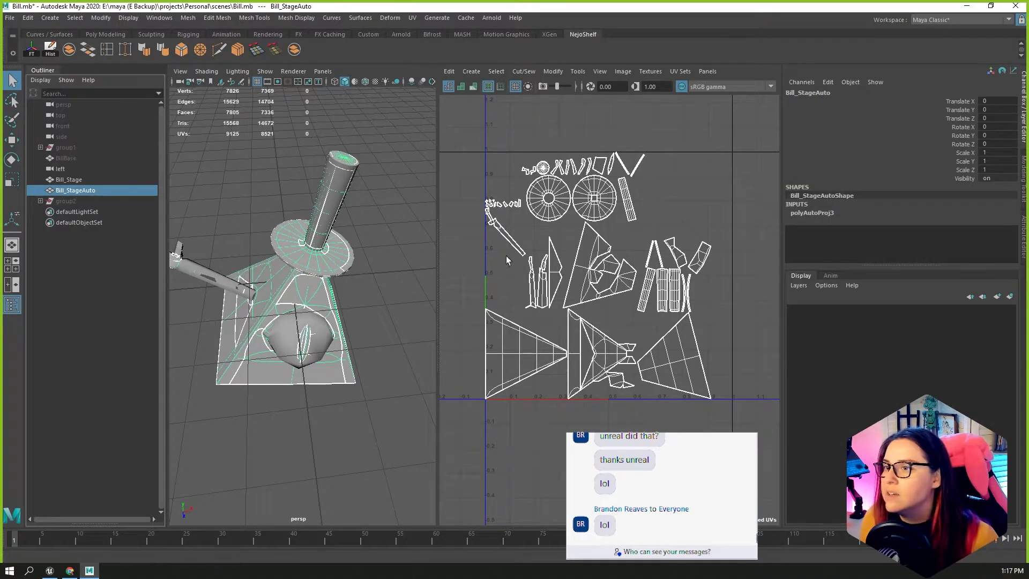
key("f")
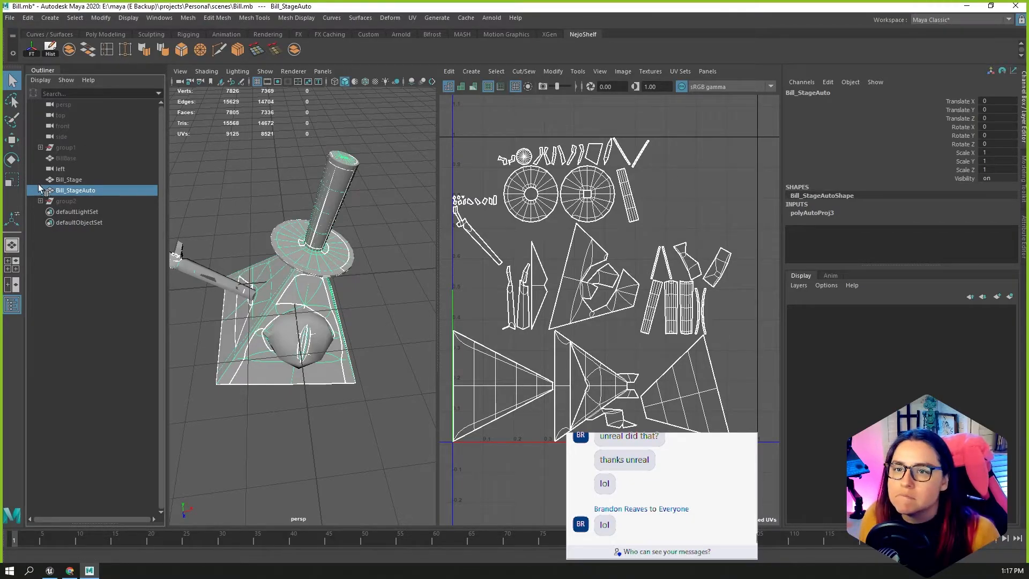
Export only the selected Bill_StageAuto mesh to the Desktop as FBX, overwriting Bill_AutoUnwrap.fbx.
right_click(82, 189)
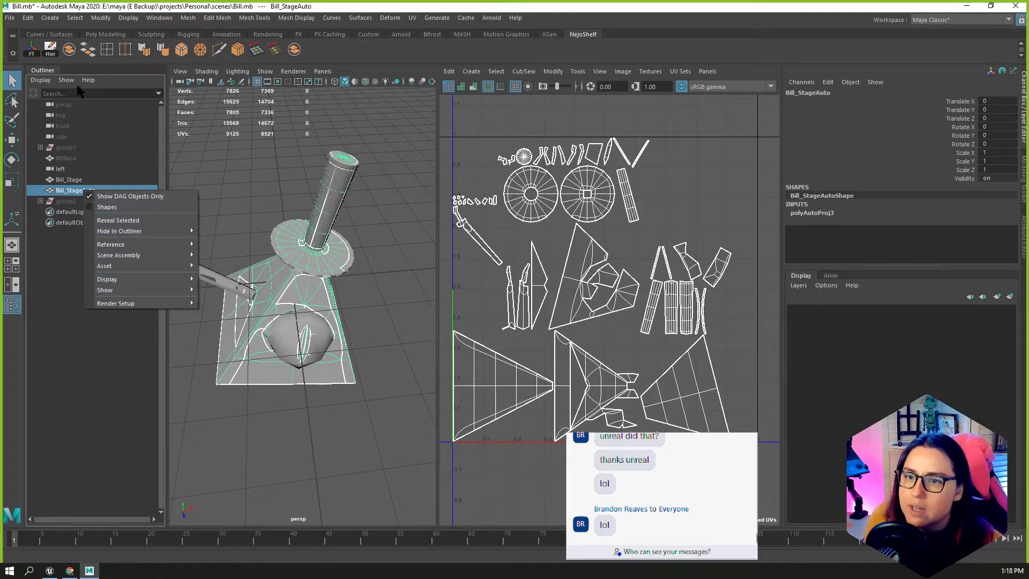
left_click(69, 191)
left_click(97, 243)
left_click(68, 191)
left_click(10, 17)
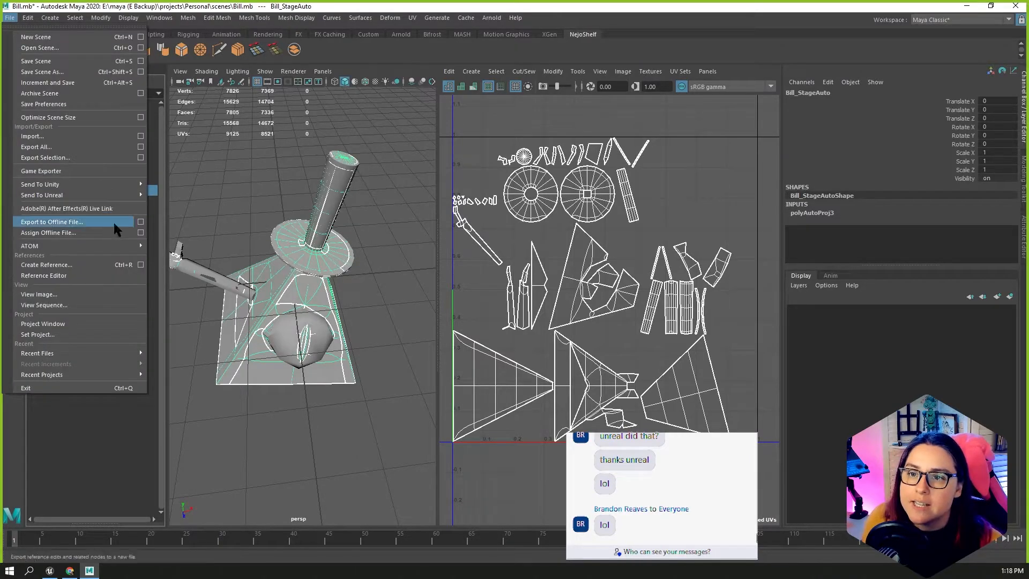
mouse_move(60, 199)
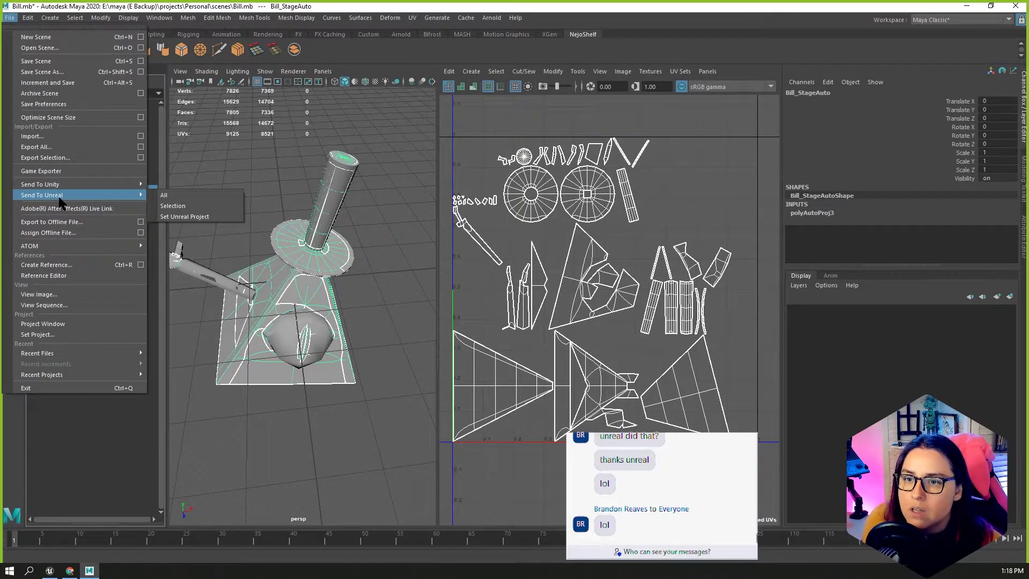
left_click(48, 157)
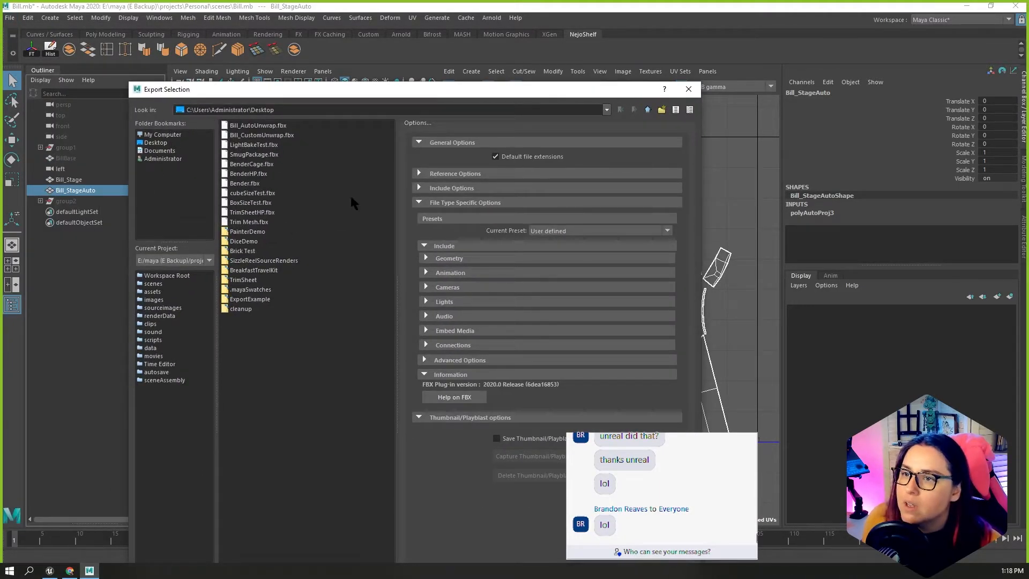
left_click(282, 125)
left_click_drag(328, 91, 323, 27)
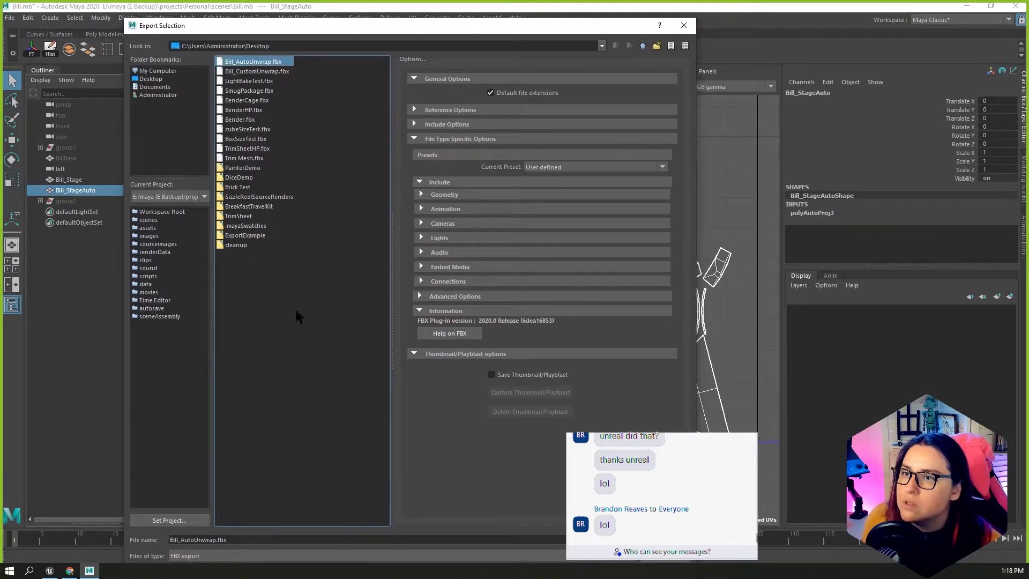
left_click(242, 537)
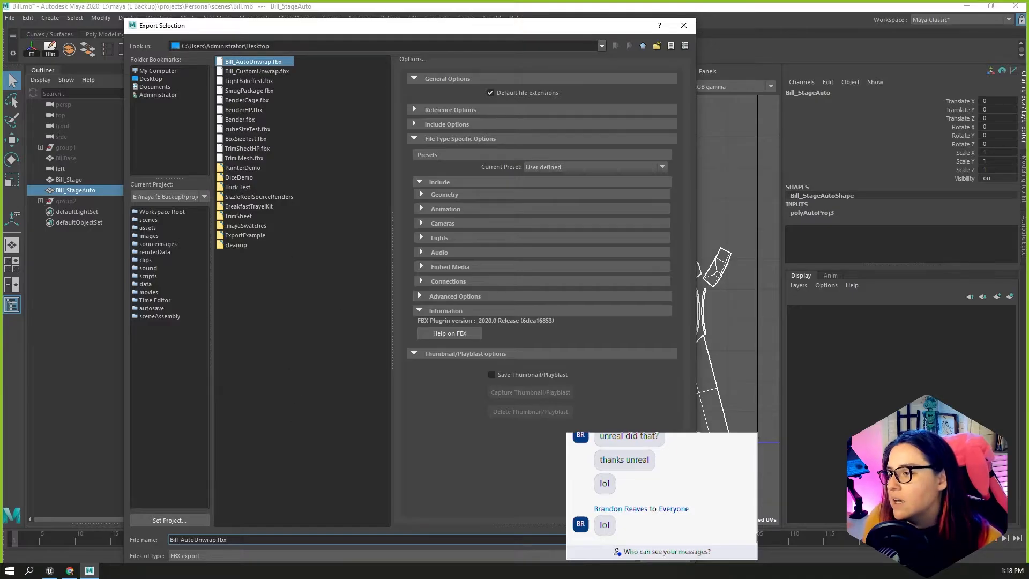
key("Return")
left_click(386, 313)
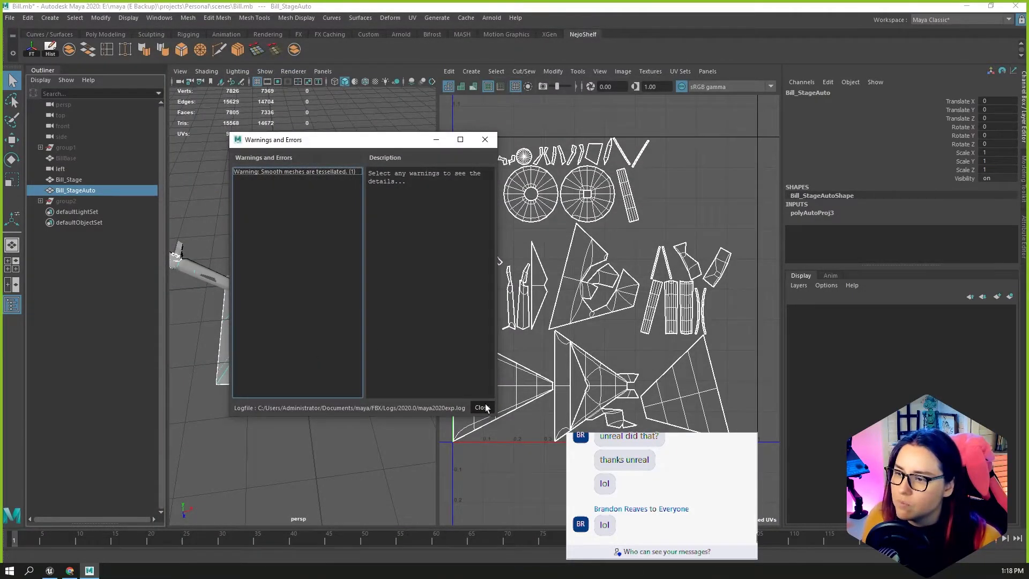
Hide Bill_StageAuto and turn on the smooth mesh preview for Bill_Stage.
left_click(482, 408)
left_click(81, 180)
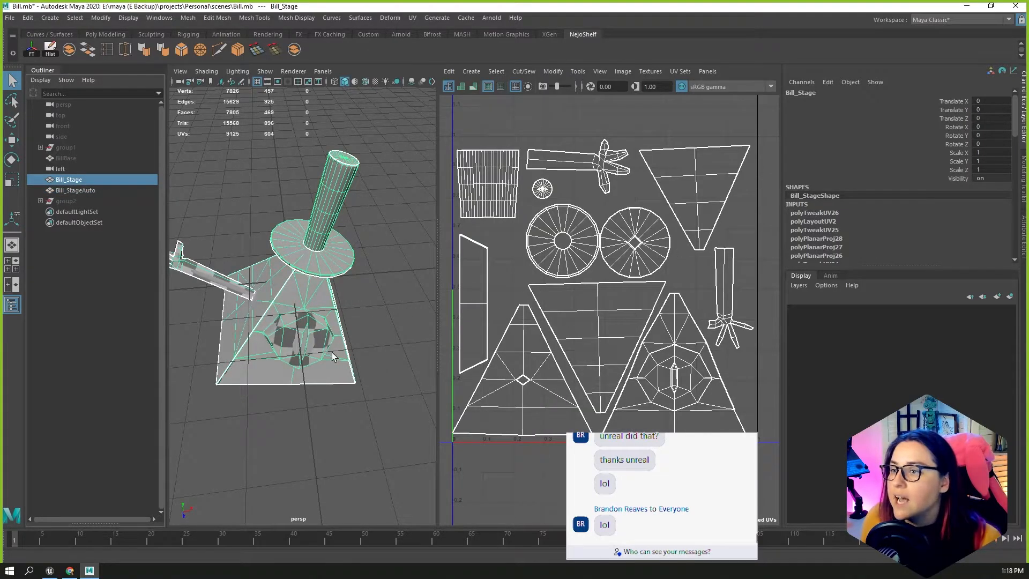
left_click(88, 188)
key("ctrl+h")
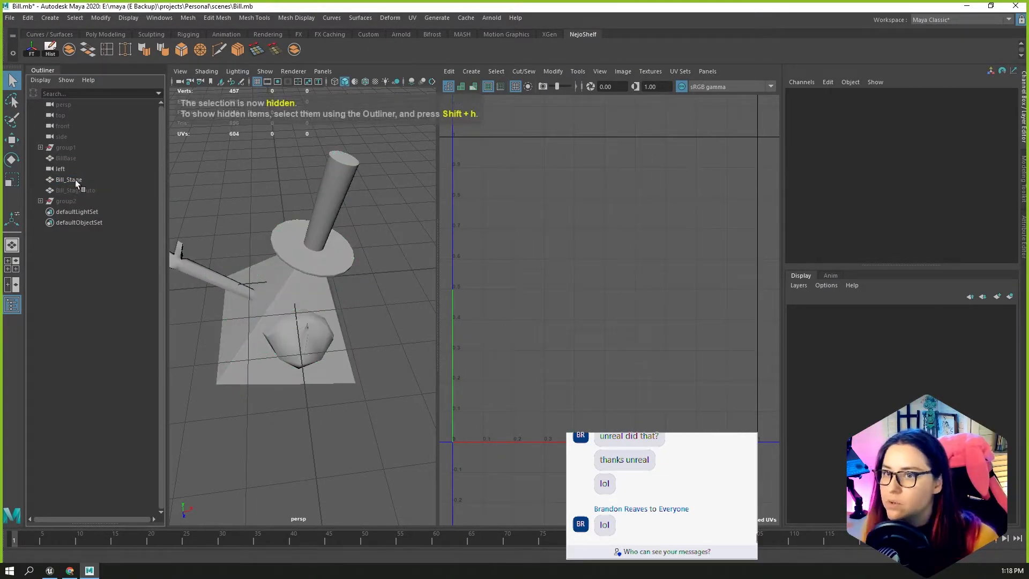
left_click(71, 181)
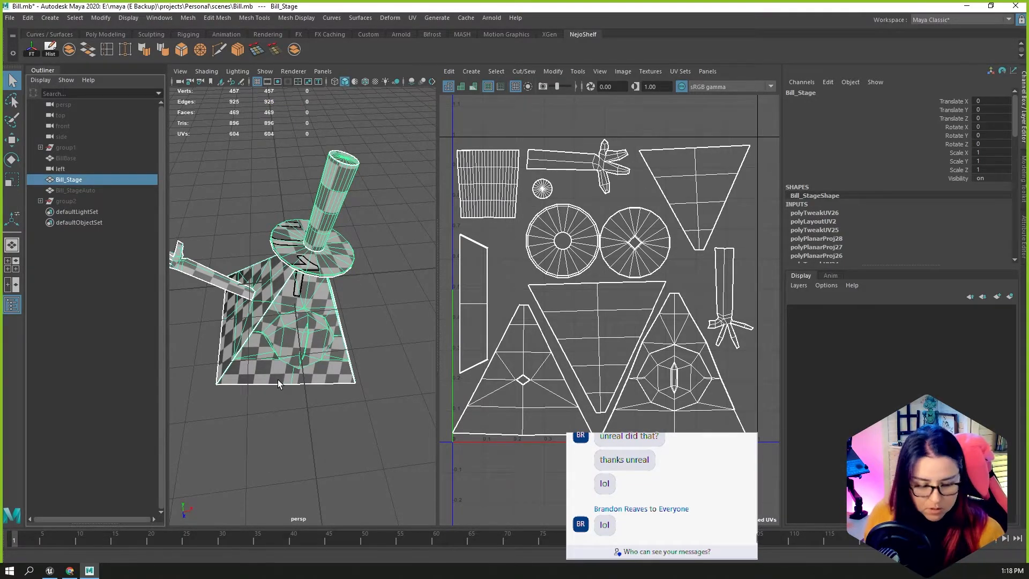
key("3")
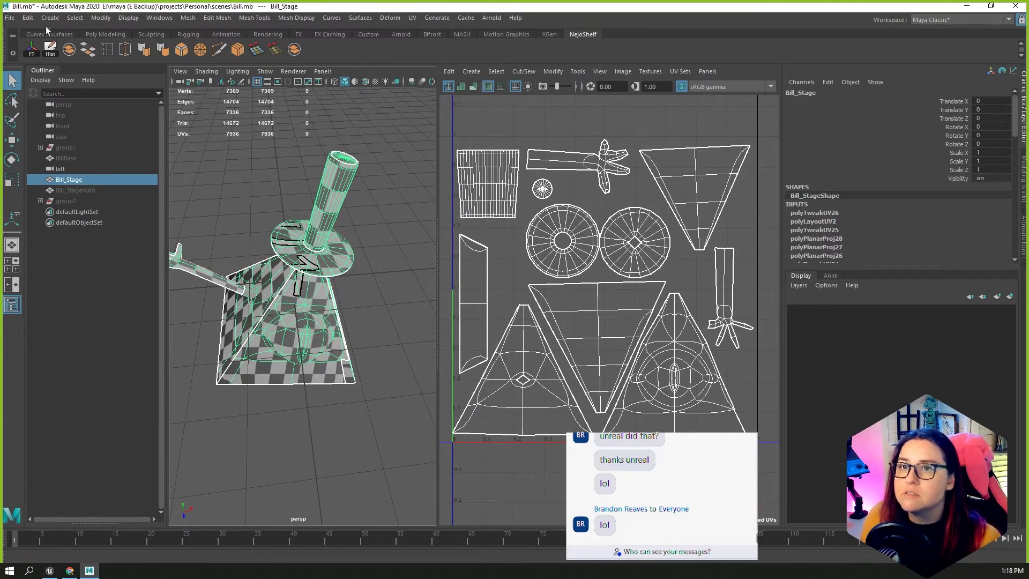
Check Bill_Stage's UnwrappedTest and LightBakeTest sets in the UV Set Editor, and close the editor.
left_click(11, 18)
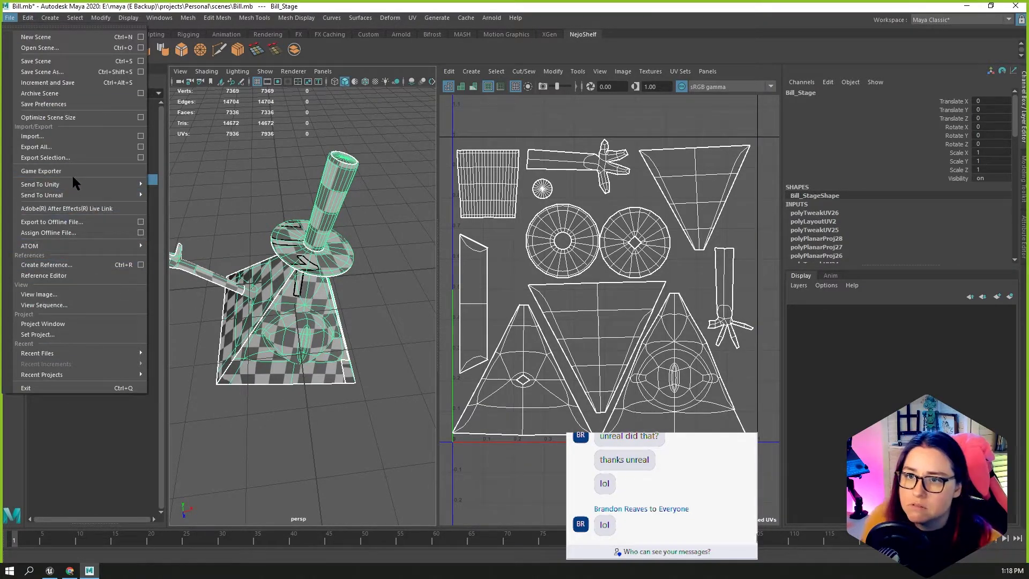
mouse_move(83, 193)
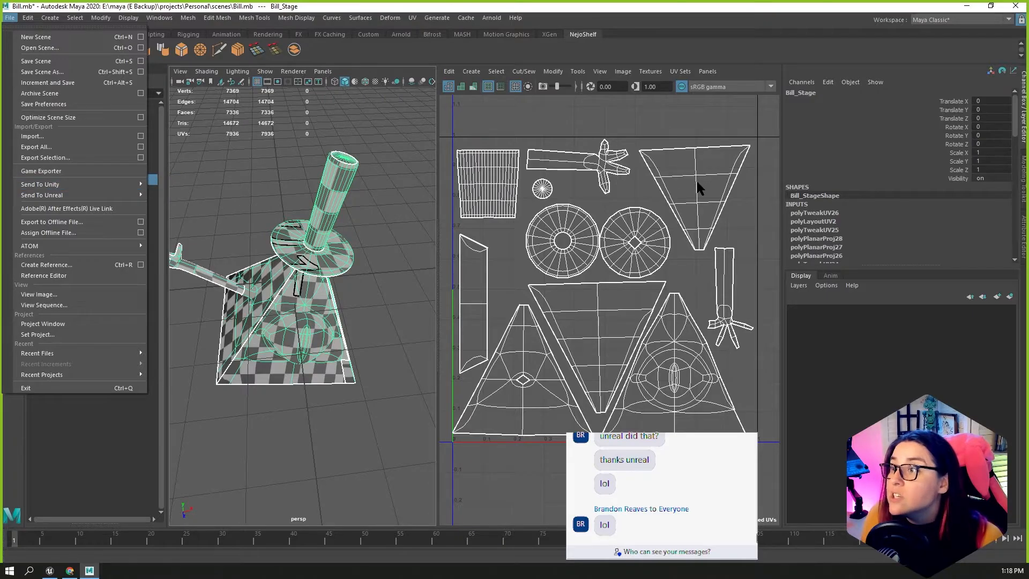
left_click(666, 234)
left_click(679, 71)
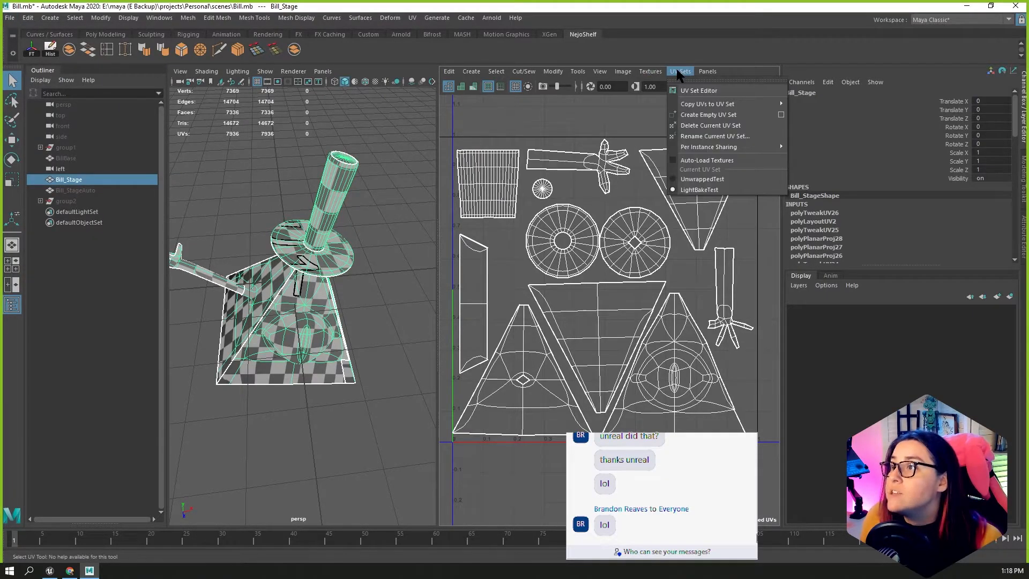
left_click(686, 92)
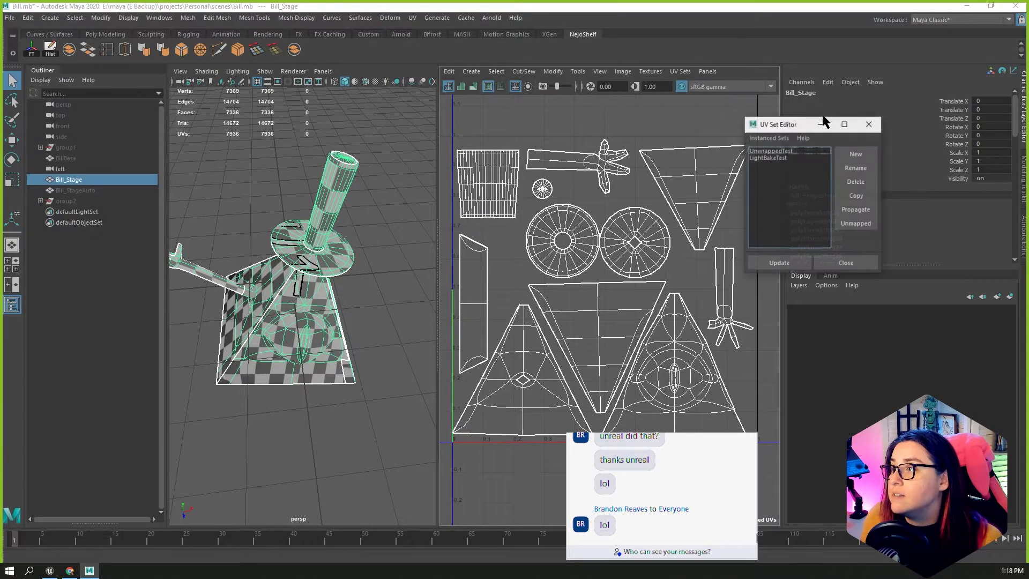
left_click(771, 152)
left_click(771, 159)
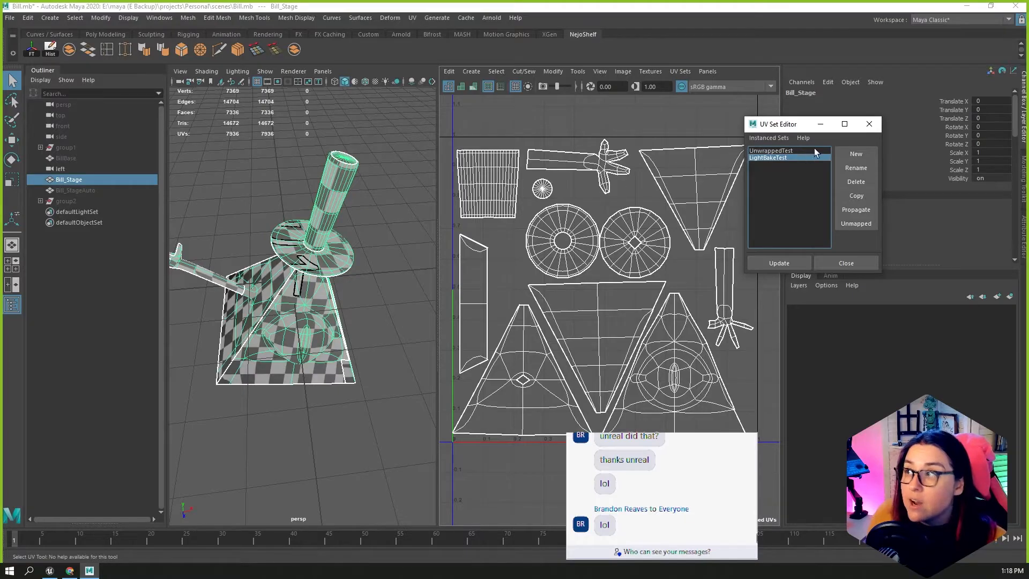
left_click(869, 124)
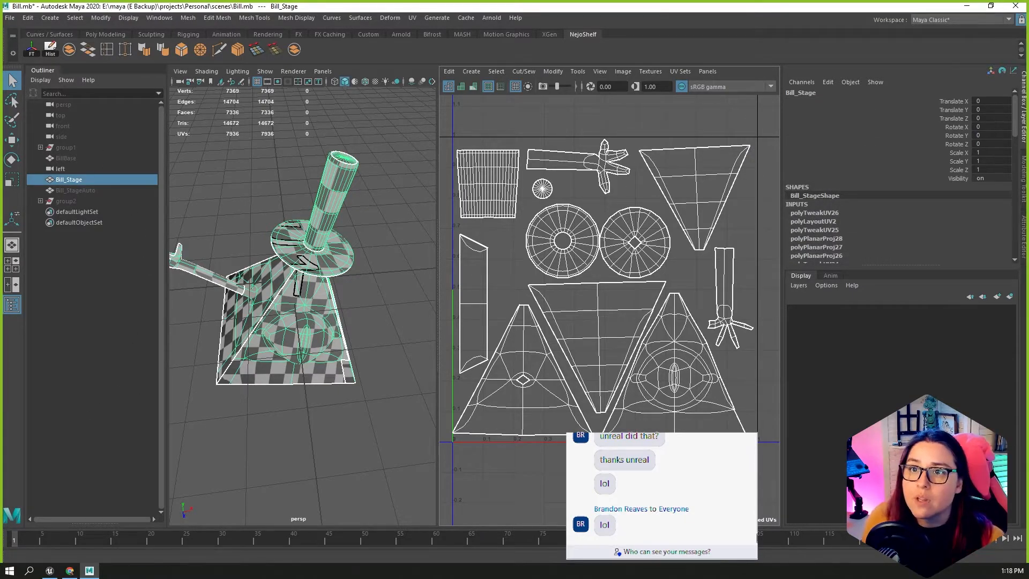
Export only the selected Bill_Stage mesh to the Desktop as FBX, overwriting Bill_CustomUnwrap.fbx.
left_click(10, 19)
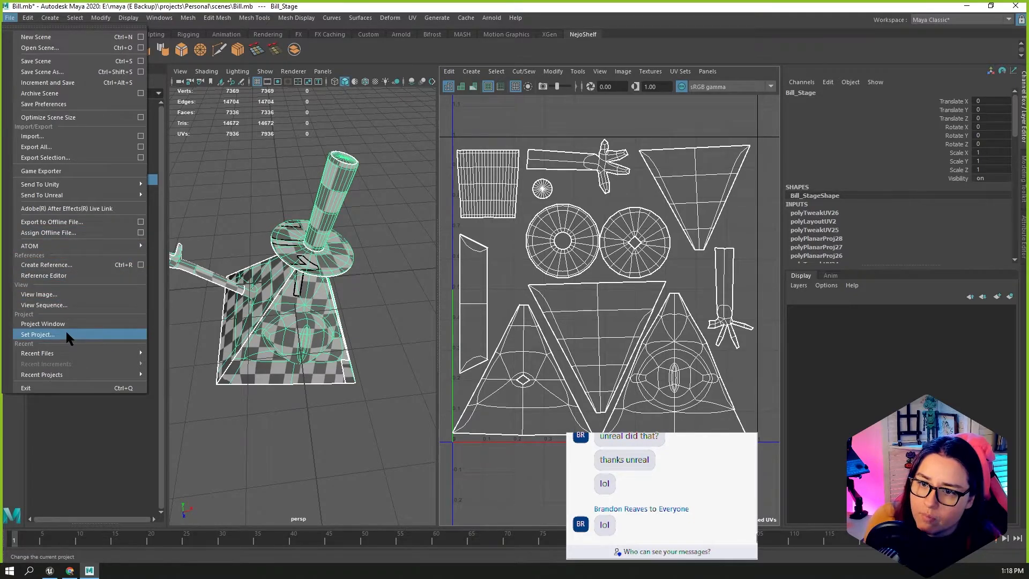
left_click(59, 171)
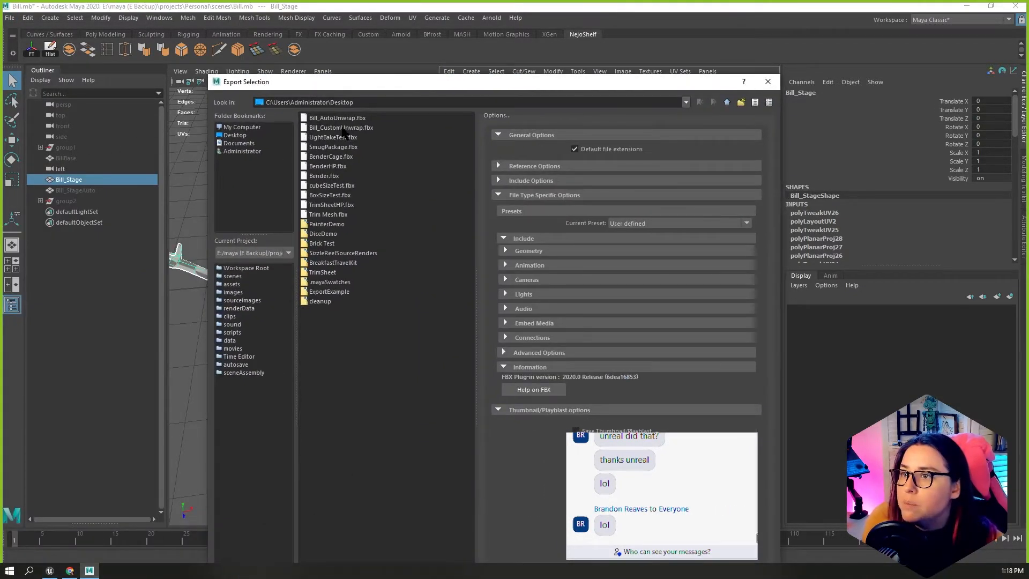
left_click(343, 127)
left_click_drag(371, 82, 335, 8)
left_click(697, 523)
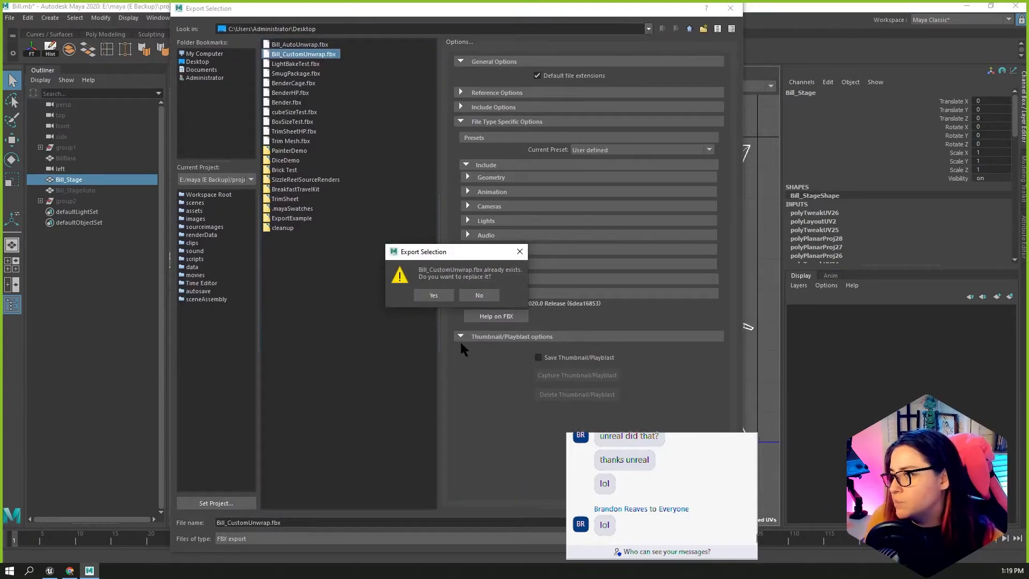
left_click(434, 295)
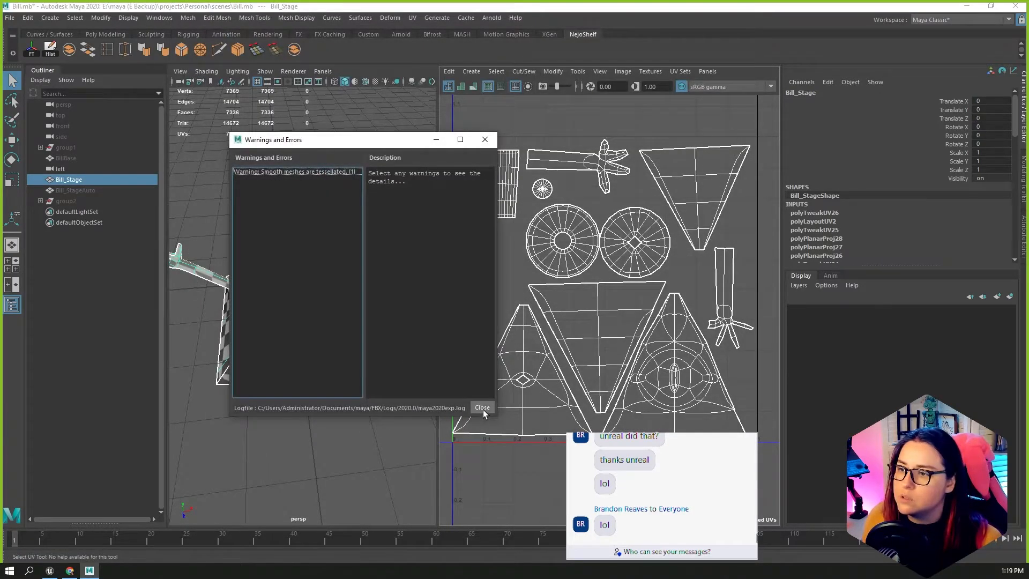
left_click(482, 408)
Unhide Bill_StageAuto in Maya and switch to the Unreal Editor.
left_click(75, 190)
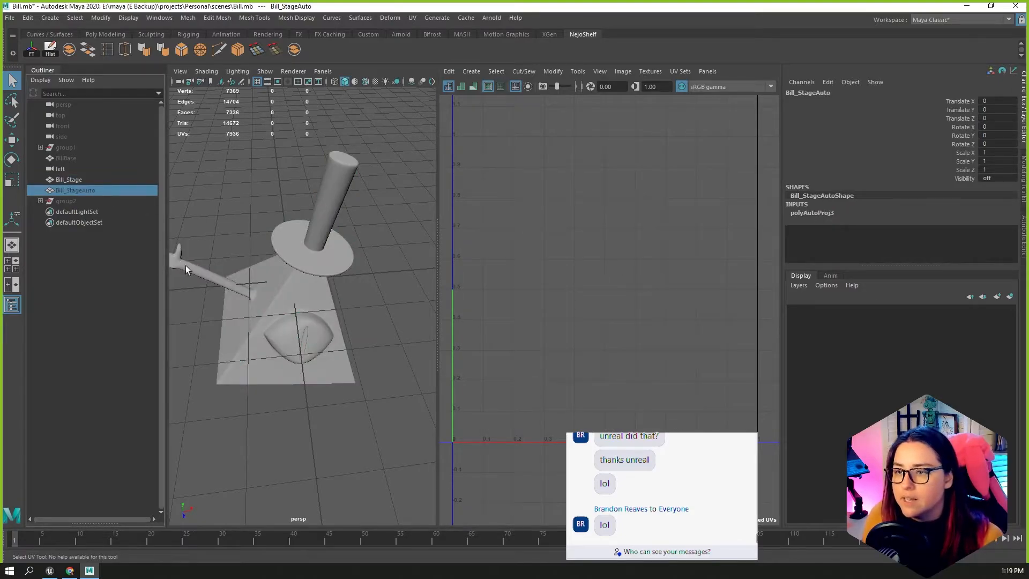
key("shift+h")
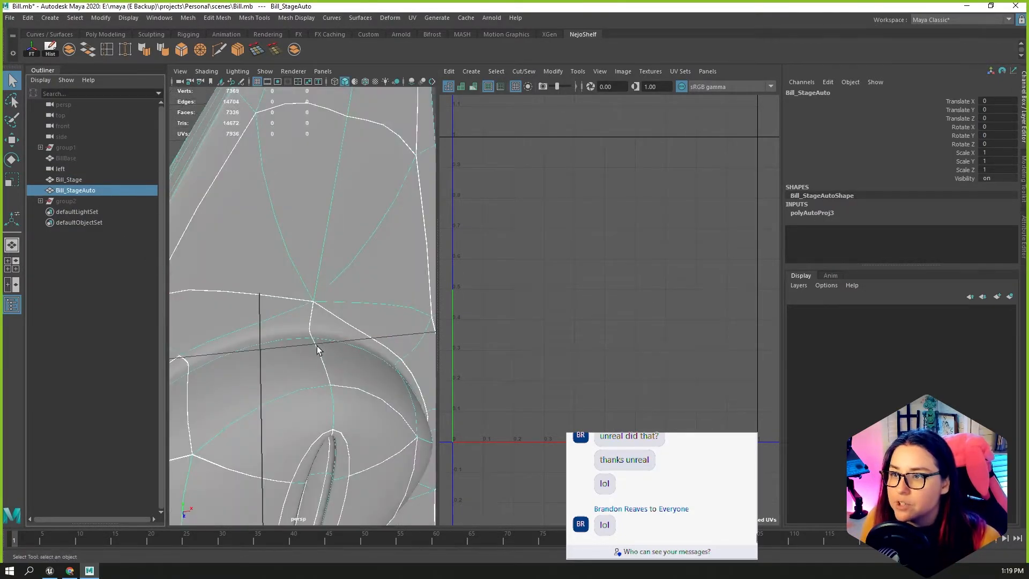
left_click(990, 7)
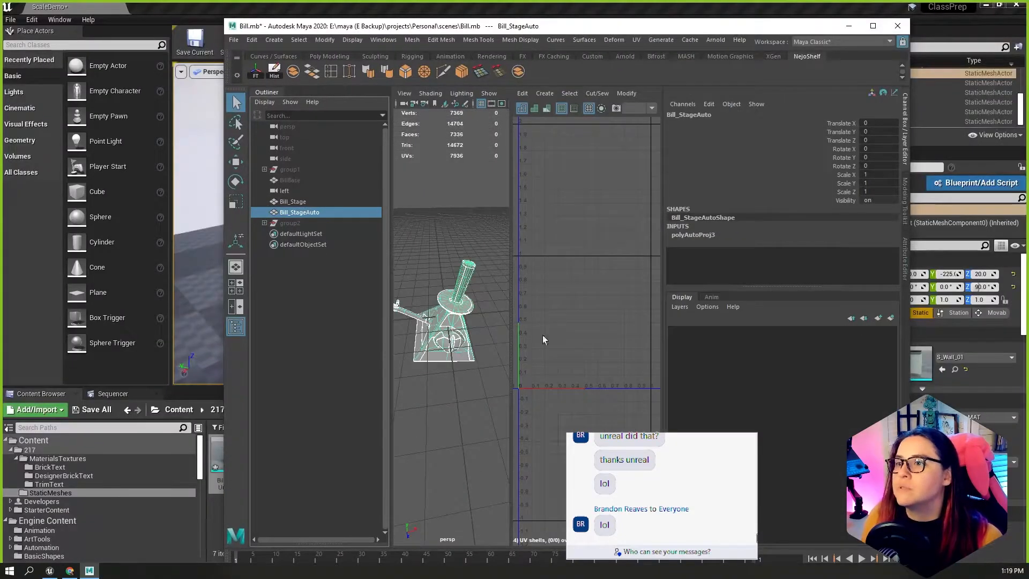
left_click(606, 5)
left_click(509, 290)
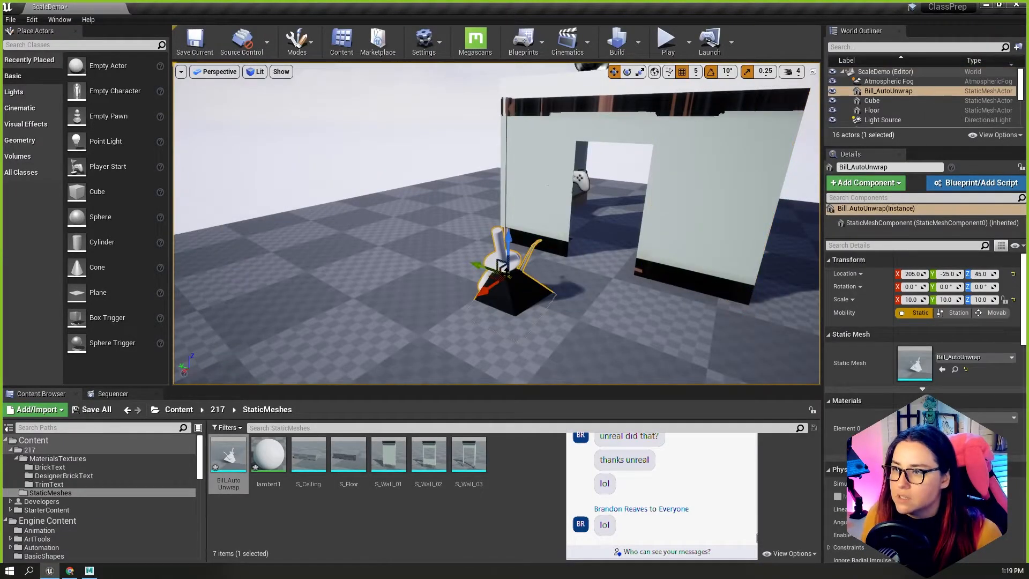
Force delete the Bill_AutoUnwrap static mesh asset and remove its actor from the level.
left_click(227, 459)
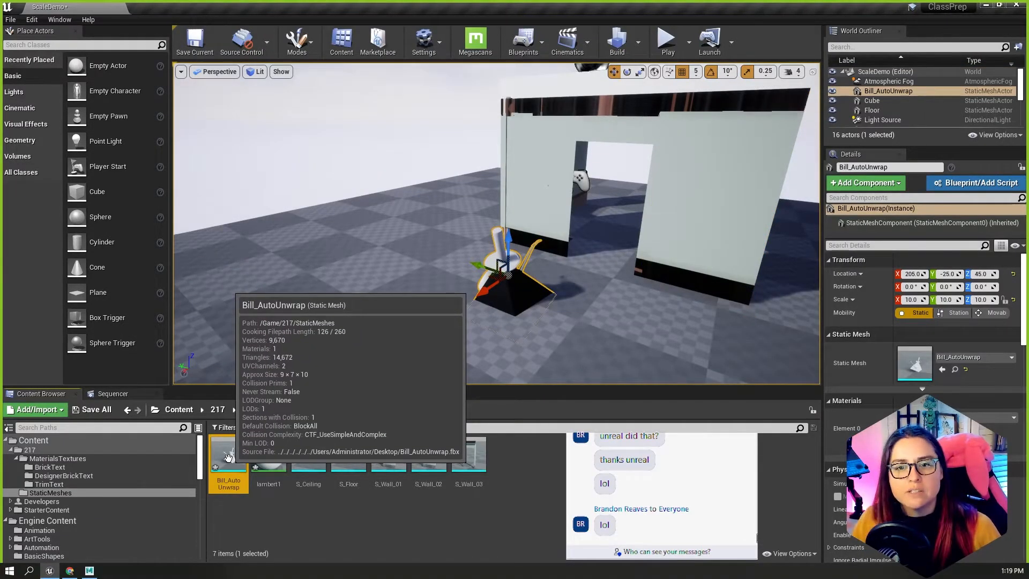
key("Delete")
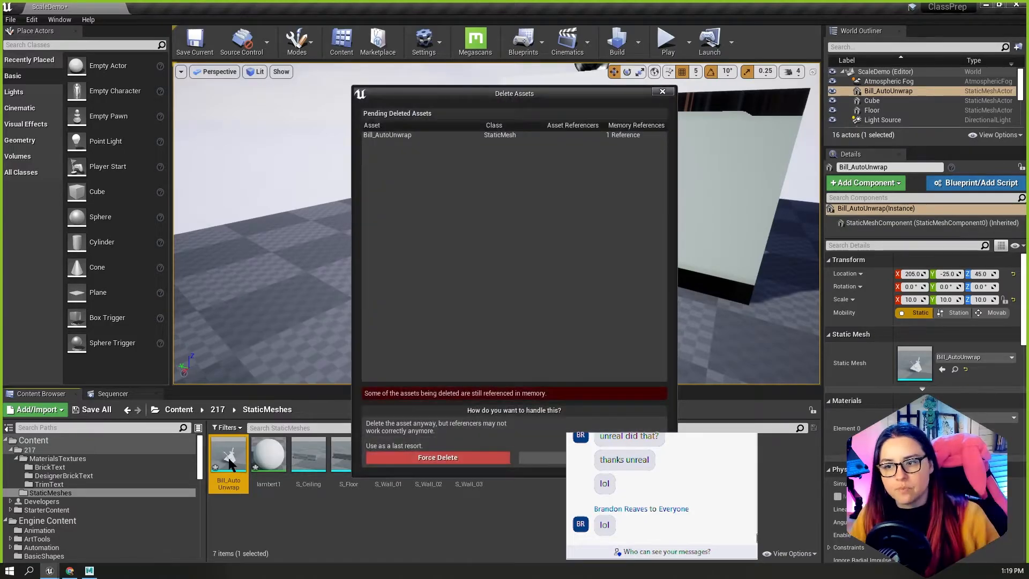
left_click(464, 458)
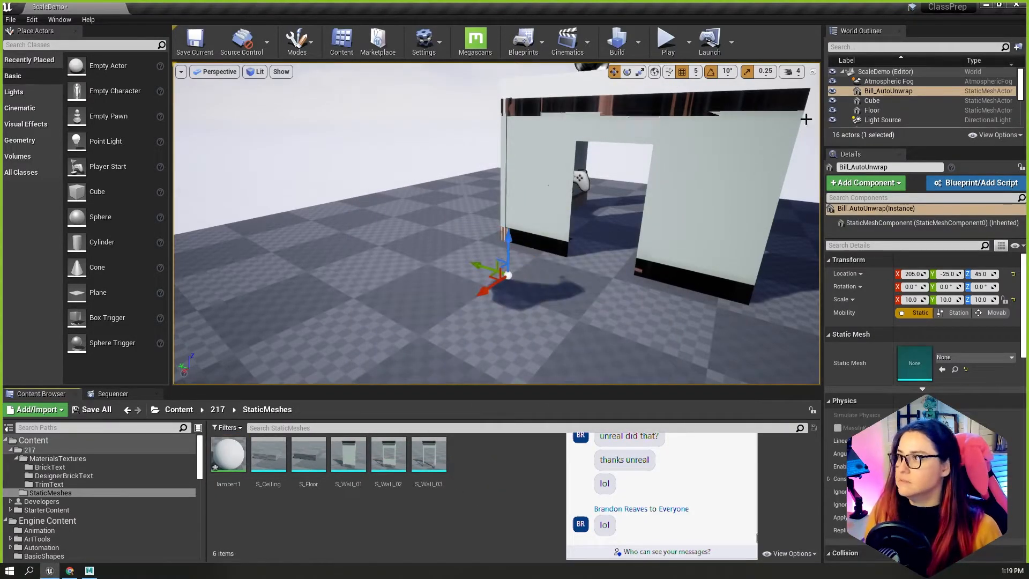
key("Delete")
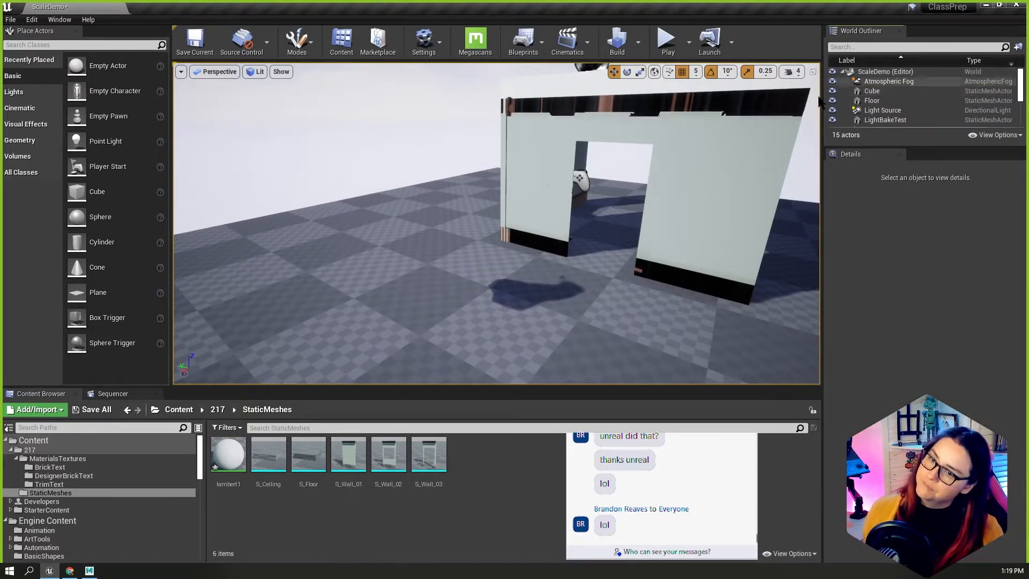
Delete the lambert1 material from the StaticMeshes folder.
left_click(236, 459)
key("Delete")
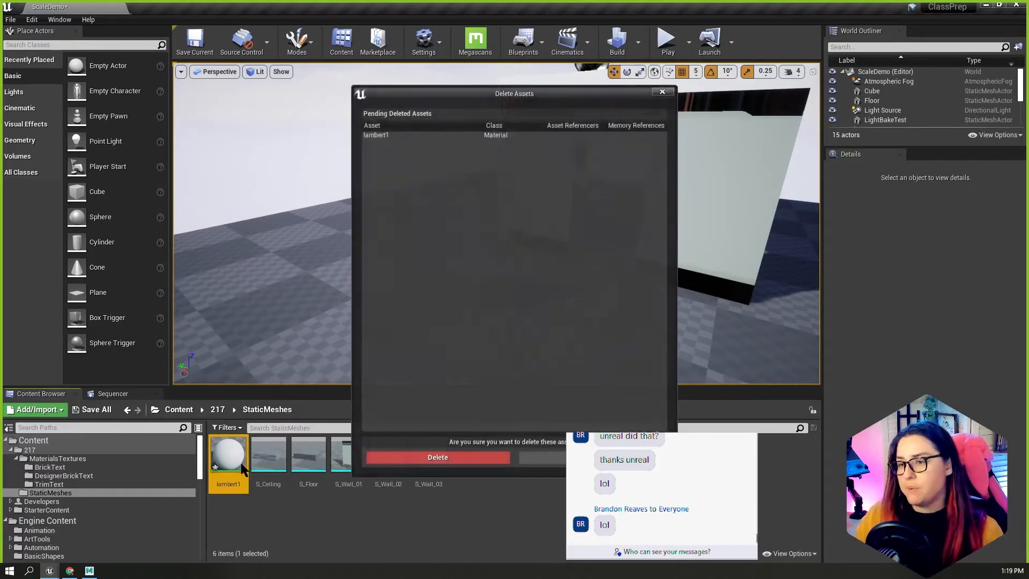
left_click(437, 457)
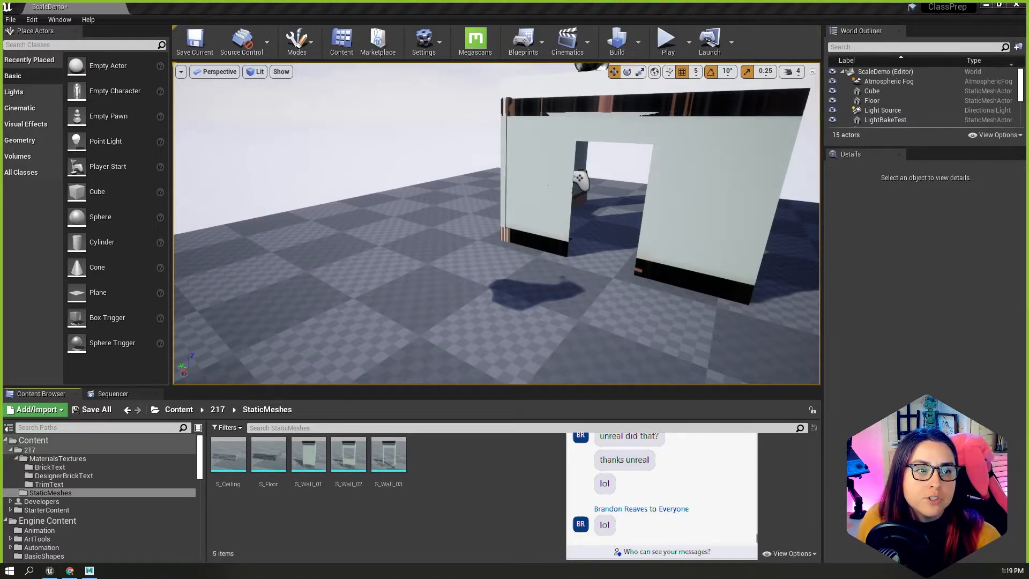
Import Bill_AutoUnwrap.fbx into the StaticMeshes folder with Generate Lightmap UVs turned off.
left_click_drag(537, 481, 537, 482)
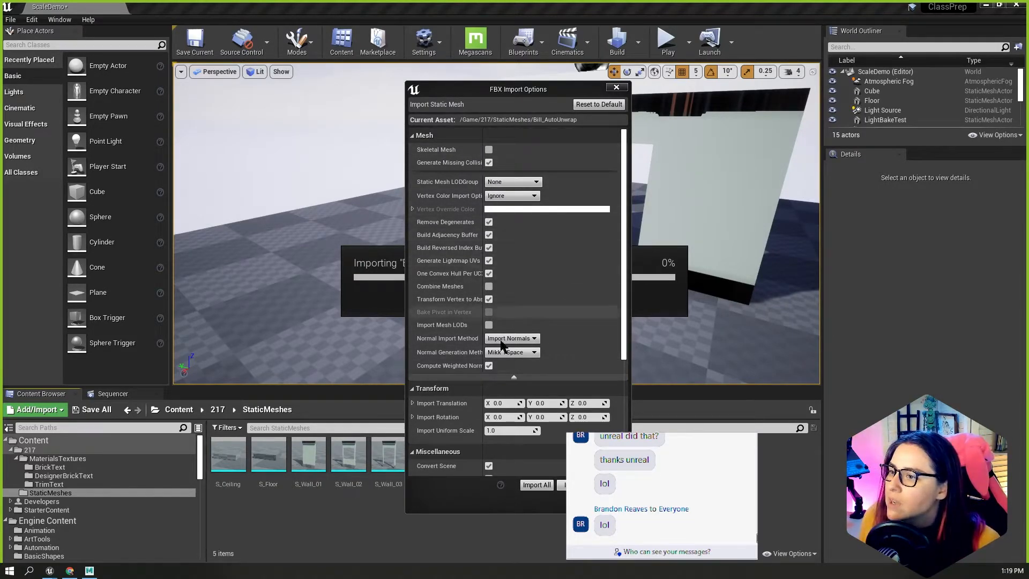
left_click(489, 261)
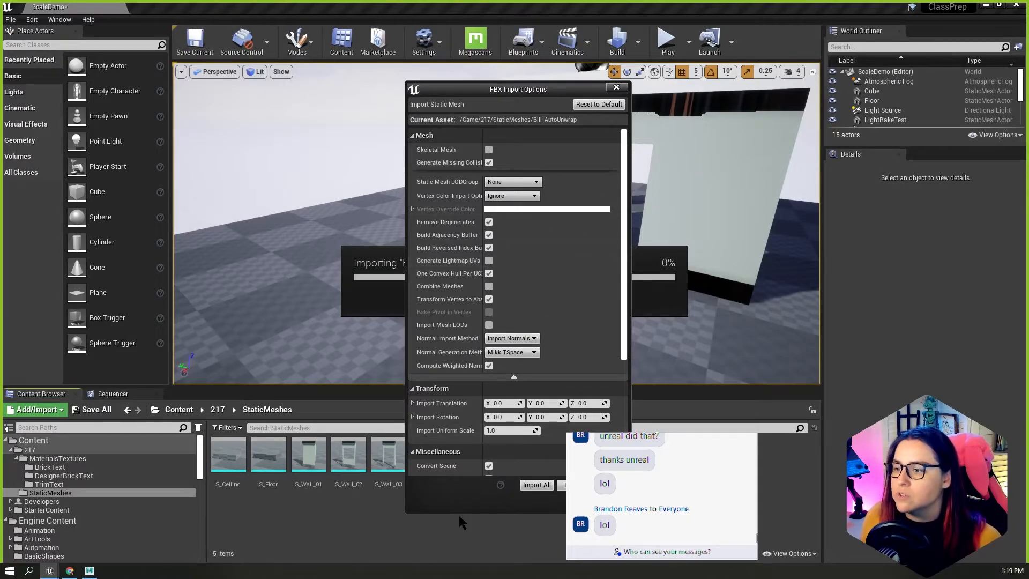
left_click(536, 485)
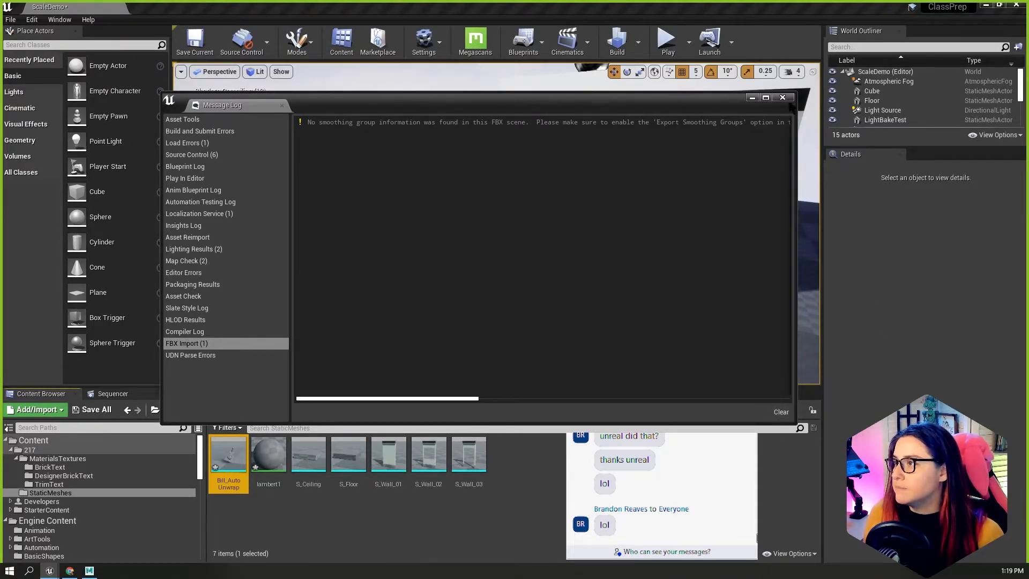
left_click(782, 97)
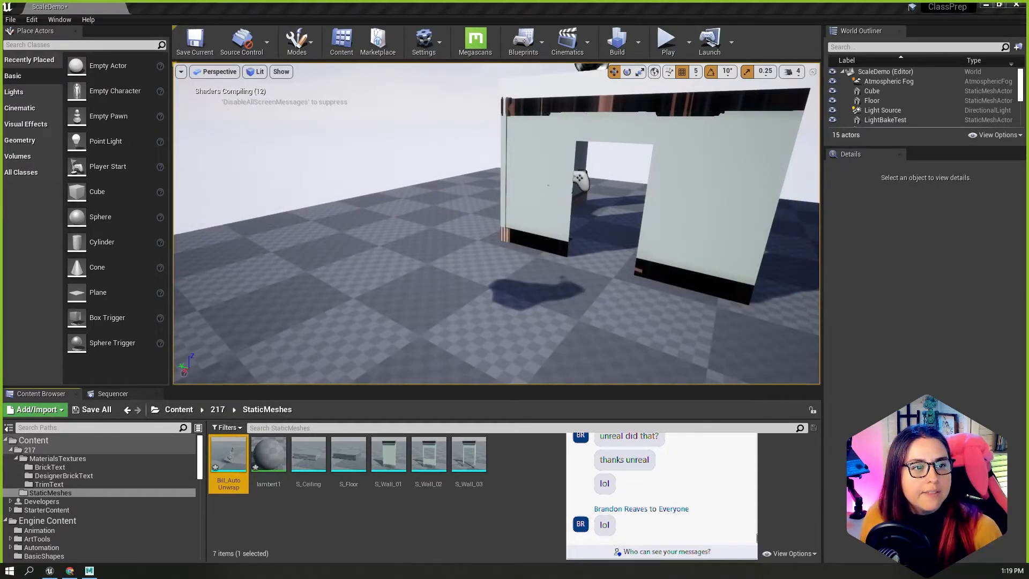
Import Bill_CustomUnwrap.fbx into the StaticMeshes folder, keeping Generate Lightmap UVs off.
left_click_drag(1028, 464, 558, 464)
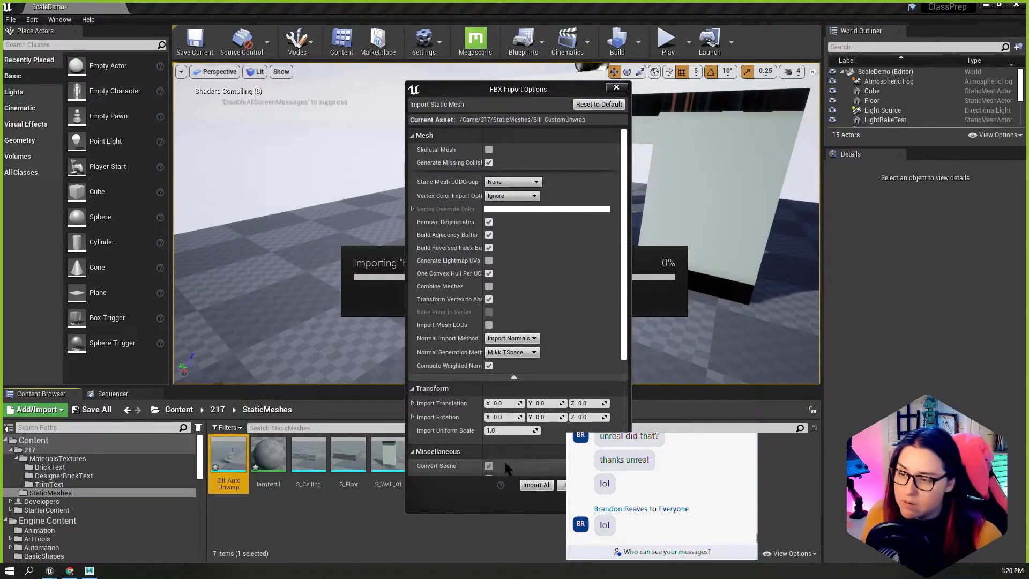
left_click(532, 486)
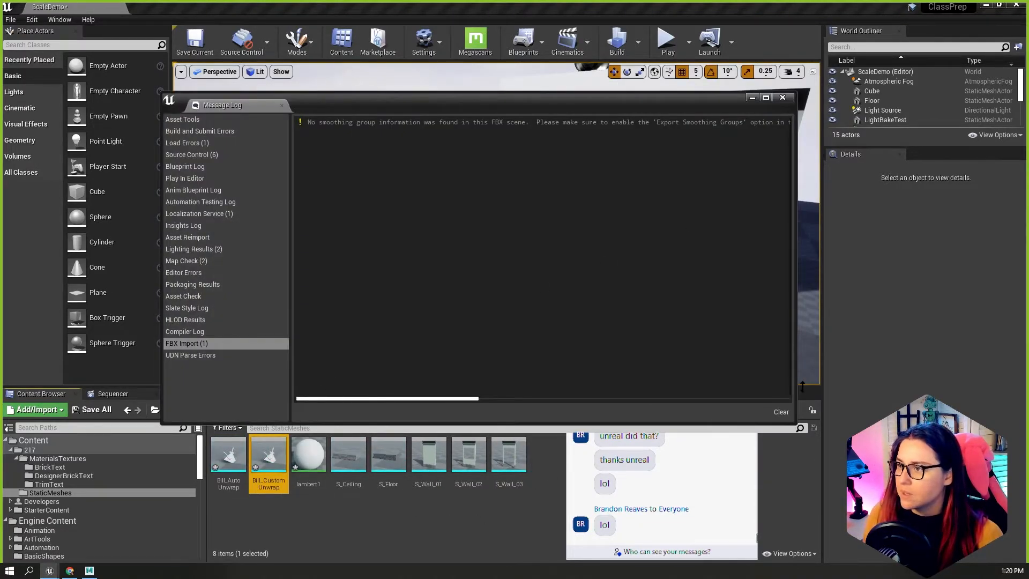
left_click(782, 97)
Place Bill_AutoUnwrap and Bill_CustomUnwrap on the open floor beside the wall and scale both uniformly to 10.
left_click_drag(229, 466, 292, 283)
left_click_drag(259, 456, 322, 306)
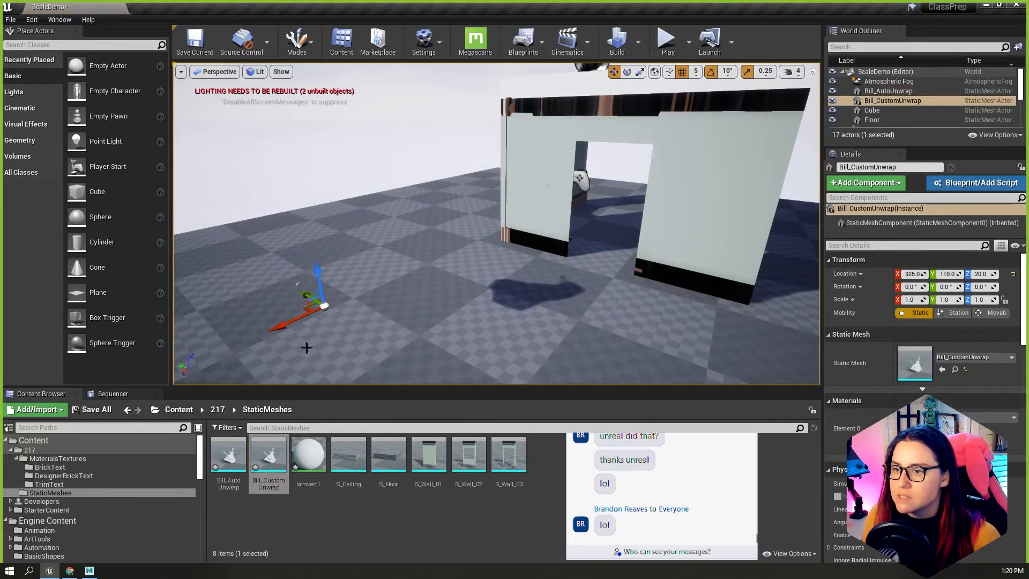
left_click(888, 90, "ctrl")
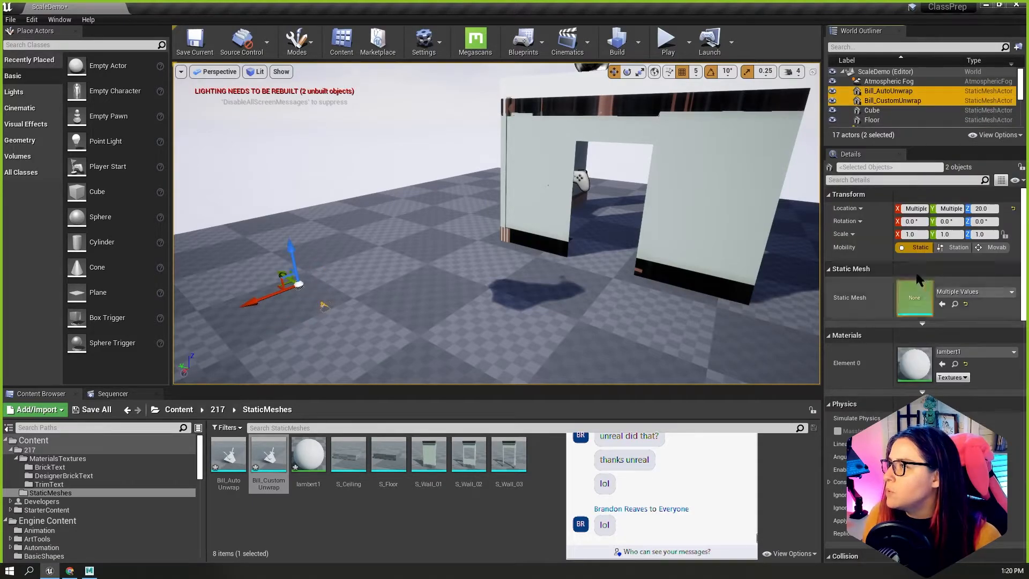
type("10")
key("Return")
Raise both Bill meshes together to a Z location of 50, and select Bill_AutoUnwrap alone.
left_click_drag(407, 230, 857, 294, "alt")
left_click_drag(718, 280, 393, 254, "alt")
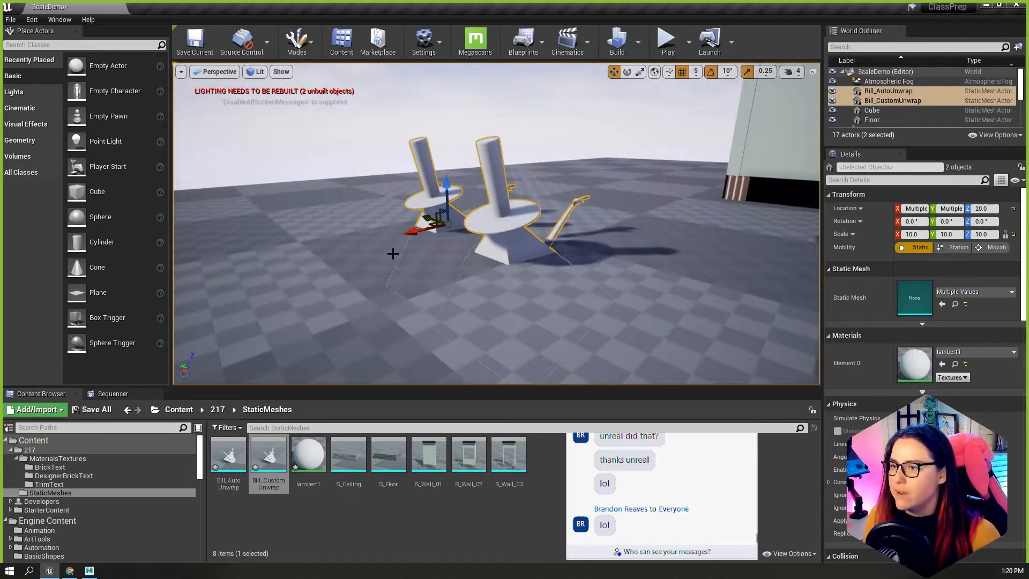
right_click_drag(614, 199, 558, 199)
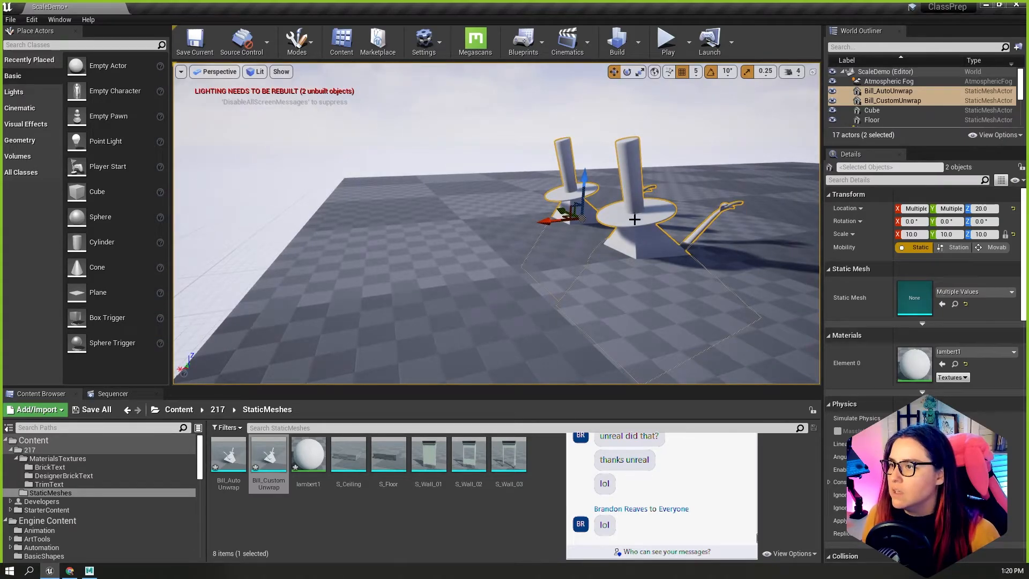
left_click_drag(585, 188, 503, 208)
left_click(393, 237)
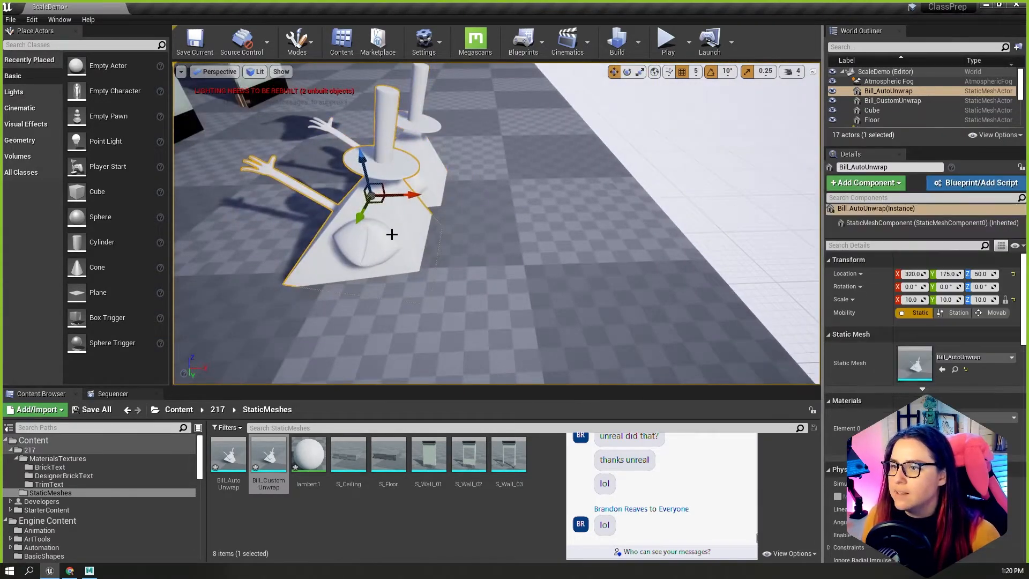
Select Bill_AutoUnwrap and Bill_CustomUnwrap together and lower them to a Z location of 45.
left_click(437, 171)
left_click_drag(416, 155, 541, 153)
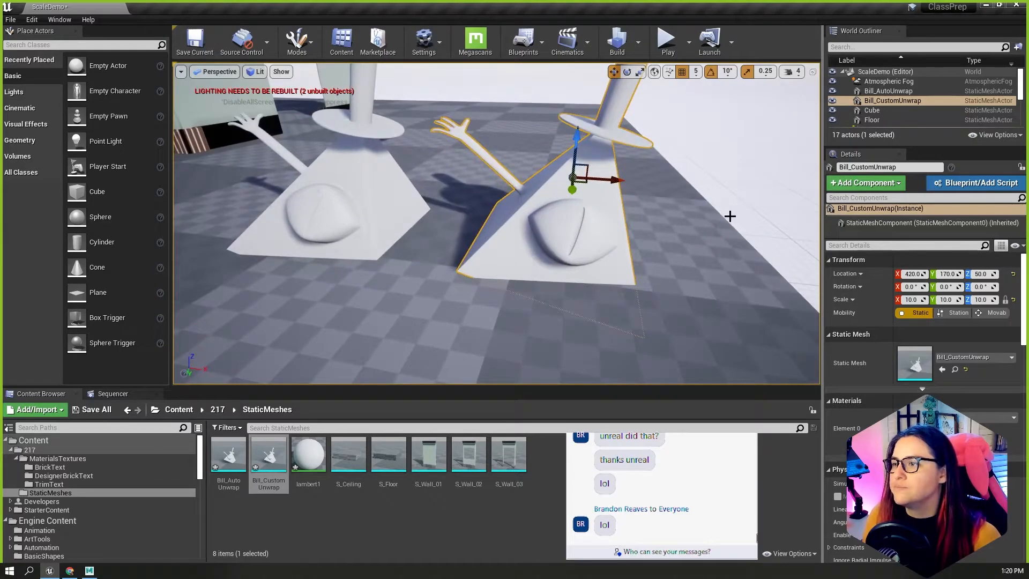
left_click(648, 227)
left_click(376, 215)
left_click(522, 223, "shift")
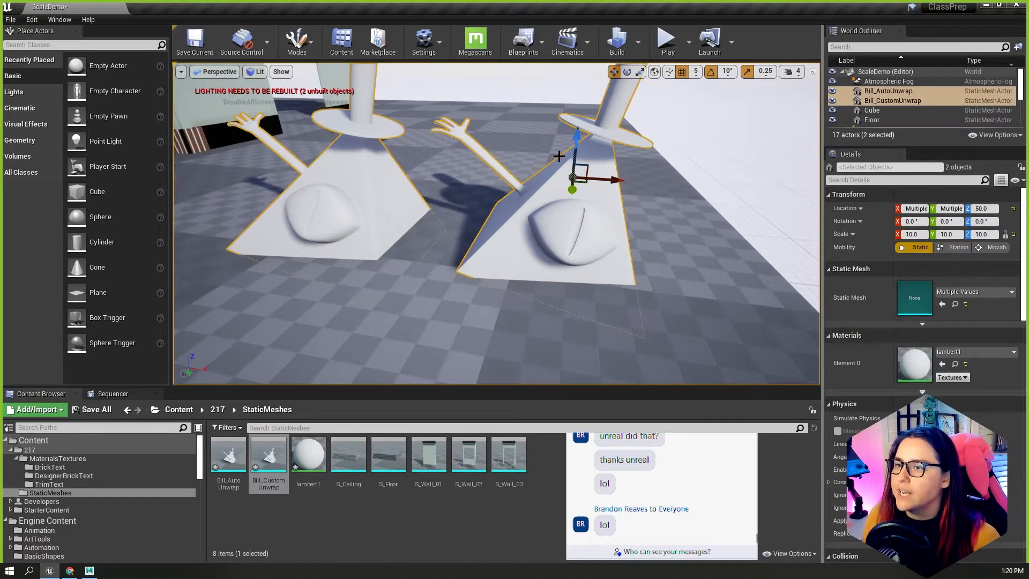
left_click_drag(573, 152, 574, 158)
left_click_drag(575, 201, 711, 210, "alt")
key("ctrl+z")
Build the level's lighting with both Bill meshes in place and close the message log.
left_click_drag(647, 177, 742, 158, "alt")
left_click_drag(571, 292, 608, 287, "alt")
scroll(571, 292, "down", 3)
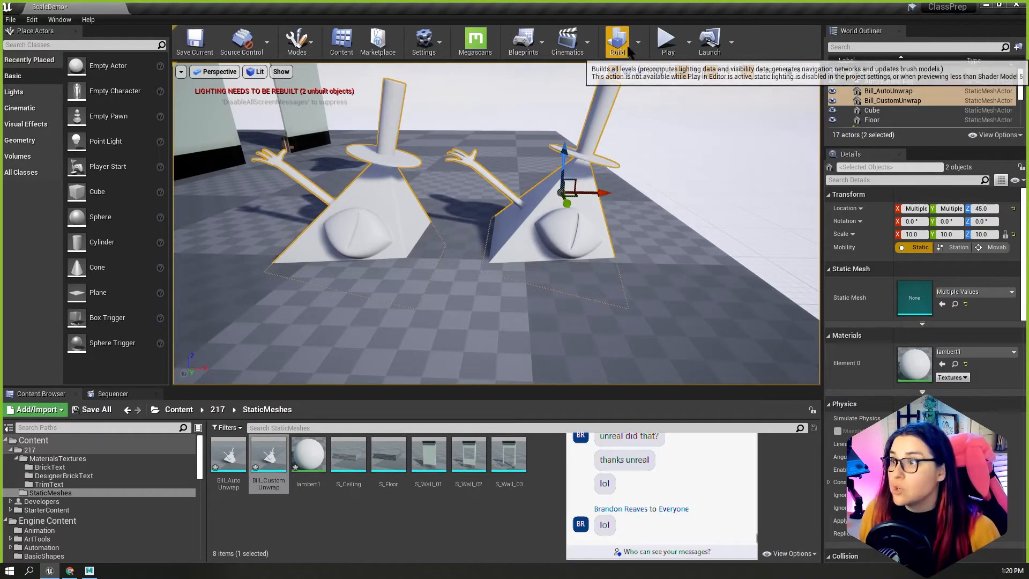
left_click(629, 48)
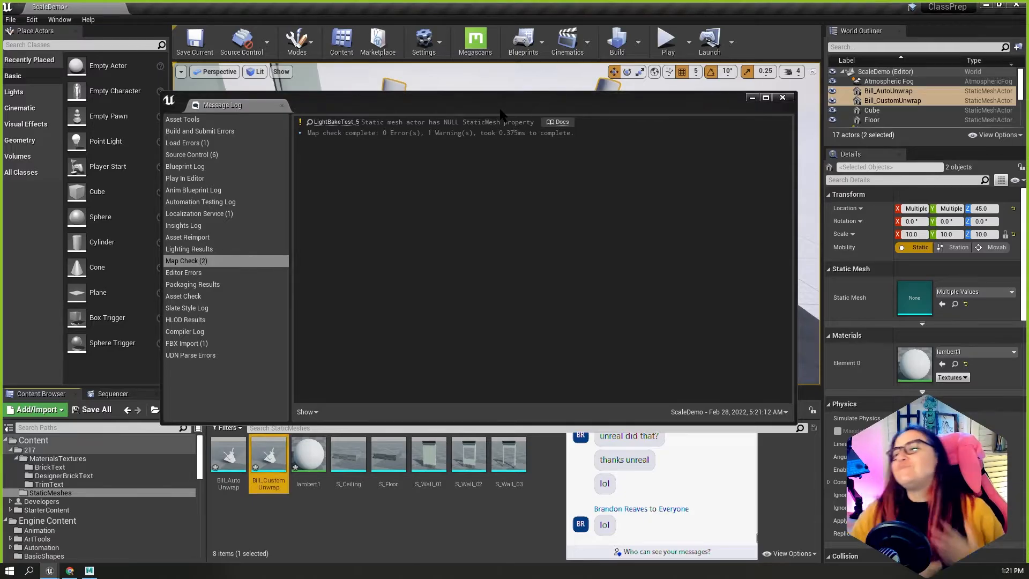
left_click(783, 98)
Compare the baked shading on the bodies and hat brims of the two Bill meshes from several angles.
right_click_drag(610, 265, 697, 241)
scroll(695, 229, "down", 4)
right_click_drag(292, 207, 351, 185)
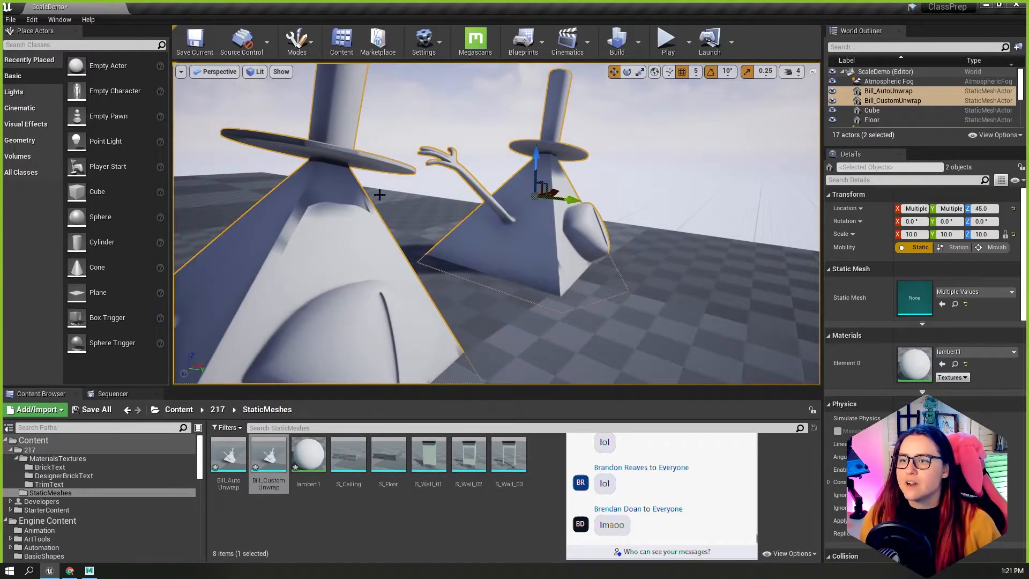
scroll(332, 232, "down", 6)
scroll(333, 232, "up", 6)
left_click_drag(332, 232, 225, 231, "alt")
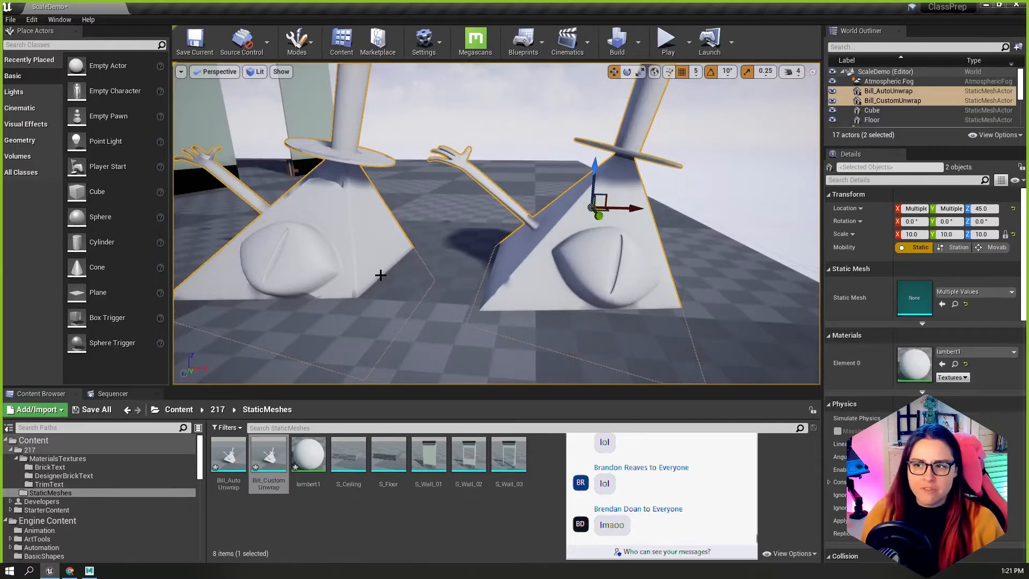
left_click_drag(380, 275, 437, 272, "alt")
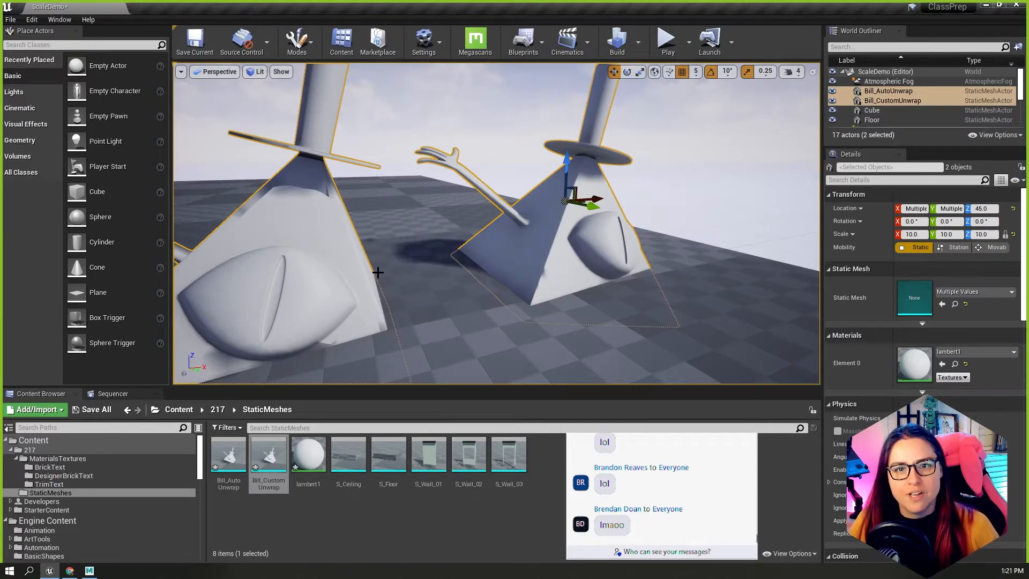
left_click(286, 249)
left_click(570, 201, "ctrl")
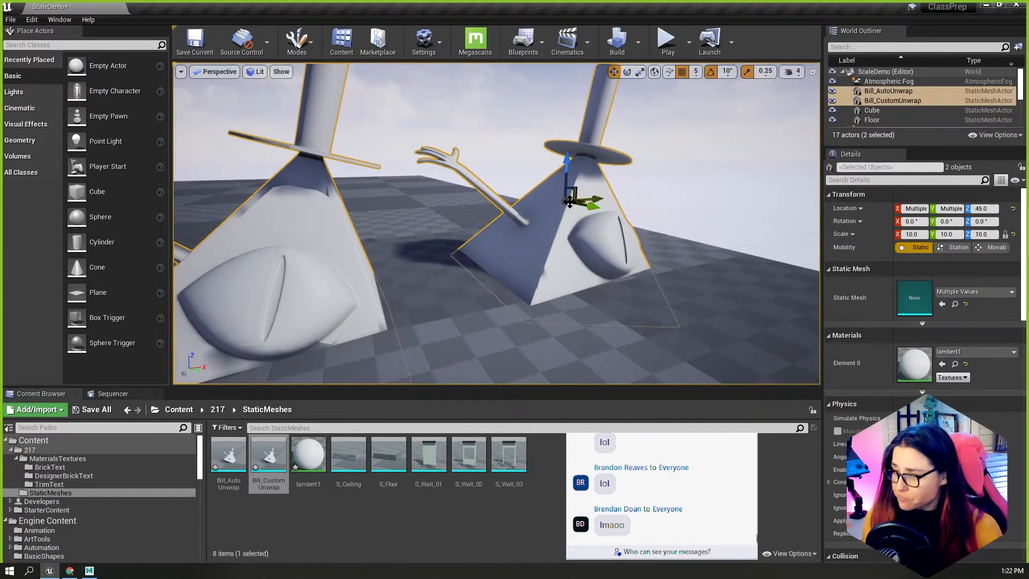
right_click_drag(281, 334, 541, 333)
left_click_drag(636, 241, 621, 341, "alt")
right_click_drag(636, 241, 691, 242, "alt")
left_click_drag(606, 240, 603, 282, "alt")
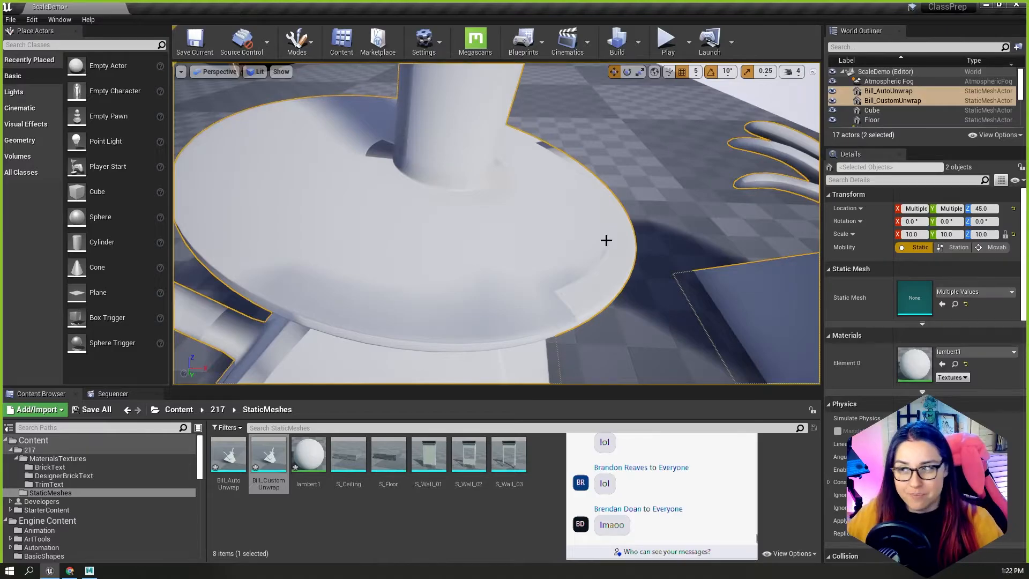
key("f")
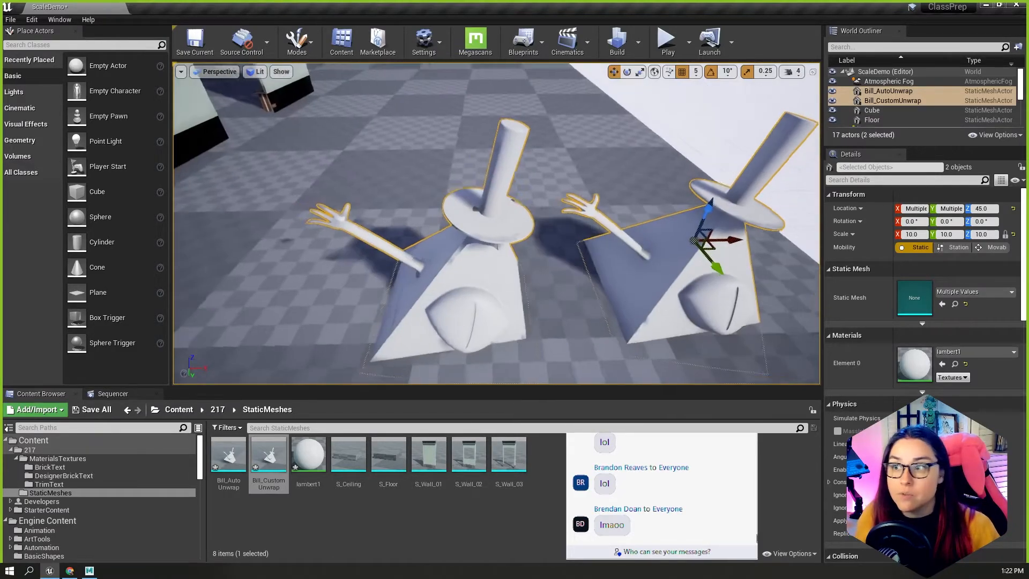
mouse_move(602, 281)
right_mouse_down()
mouse_move(579, 280)
mouse_move(592, 281)
right_mouse_up()
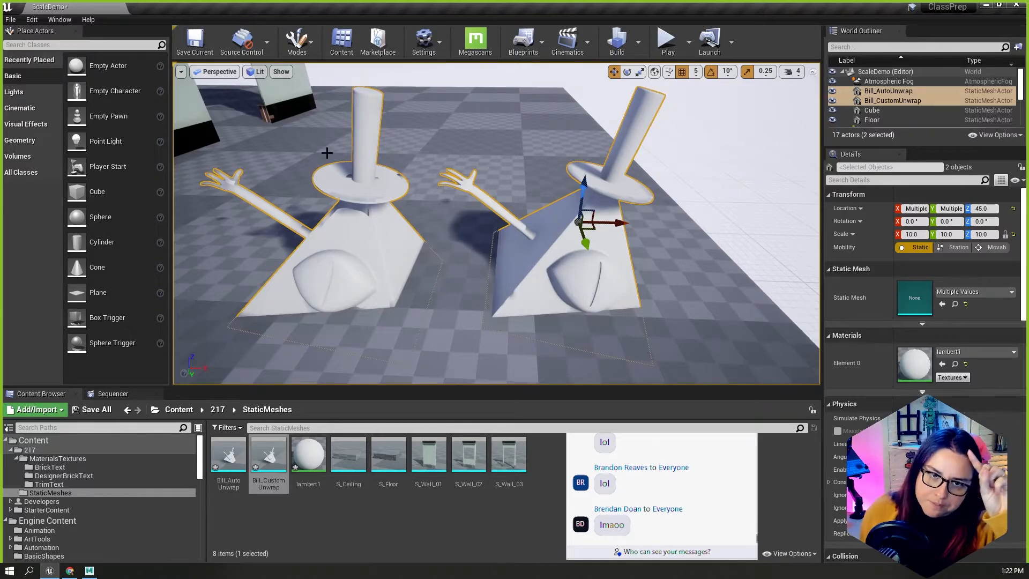
Switch the viewport to the Lightmap Density view mode and inspect the checker pattern on both Bill meshes.
left_click(258, 75)
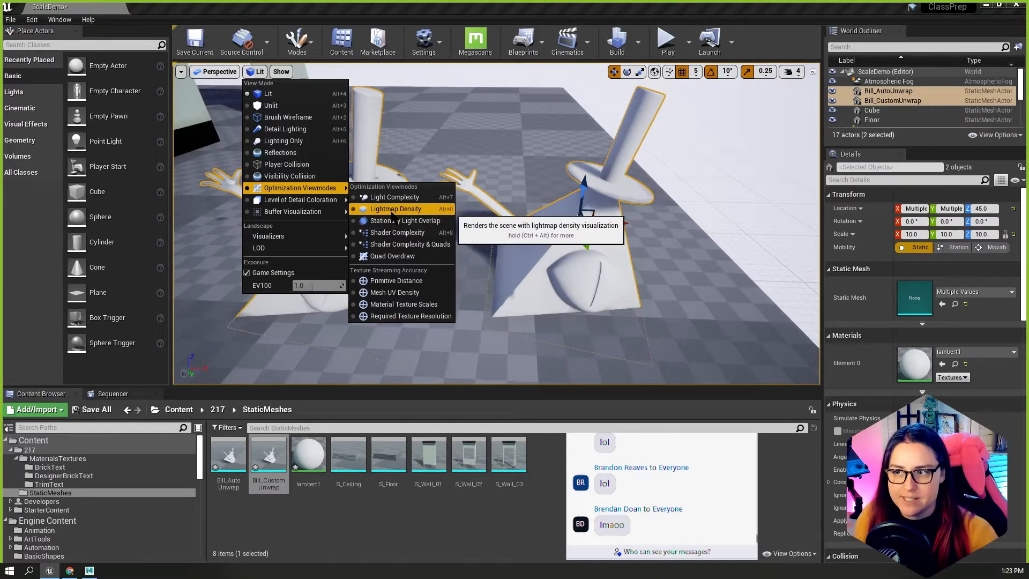
left_click(393, 212)
scroll(692, 289, "down", 5)
scroll(664, 306, "up", 3)
left_click_drag(660, 301, 715, 292, "alt")
scroll(629, 292, "up", 4)
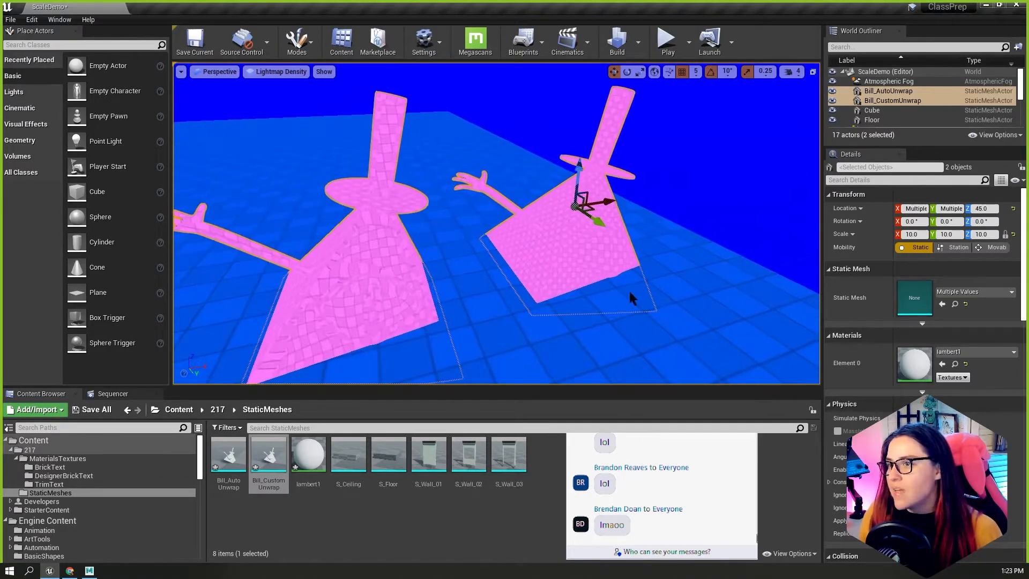
left_click_drag(629, 294, 587, 268, "alt")
scroll(586, 268, "up", 3)
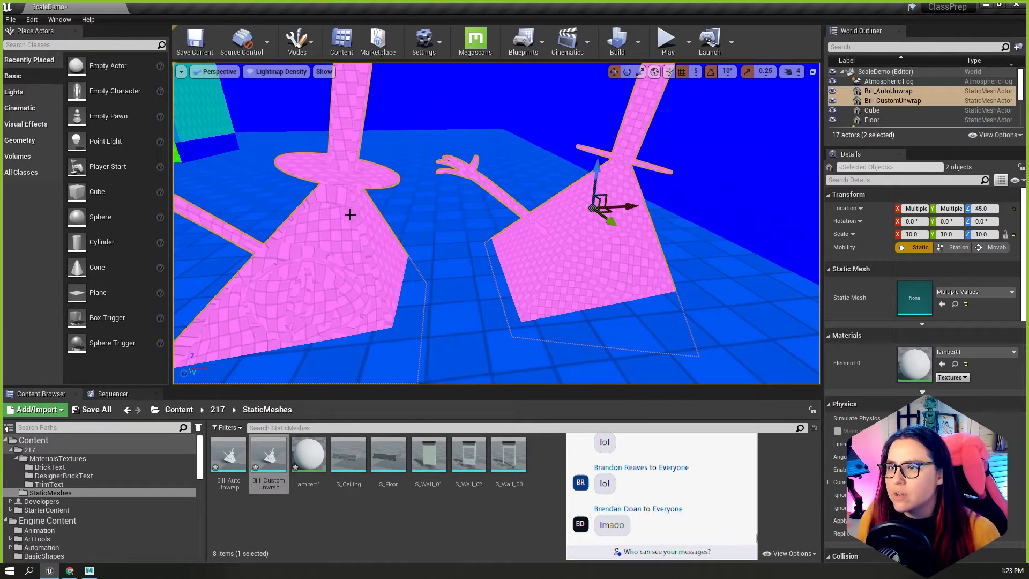
left_click_drag(250, 280, 349, 218, "alt")
left_click_drag(359, 311, 408, 245, "alt")
mouse_move(578, 262)
left_mouse_down("alt")
mouse_move(279, 243)
mouse_move(566, 254)
left_mouse_up("alt")
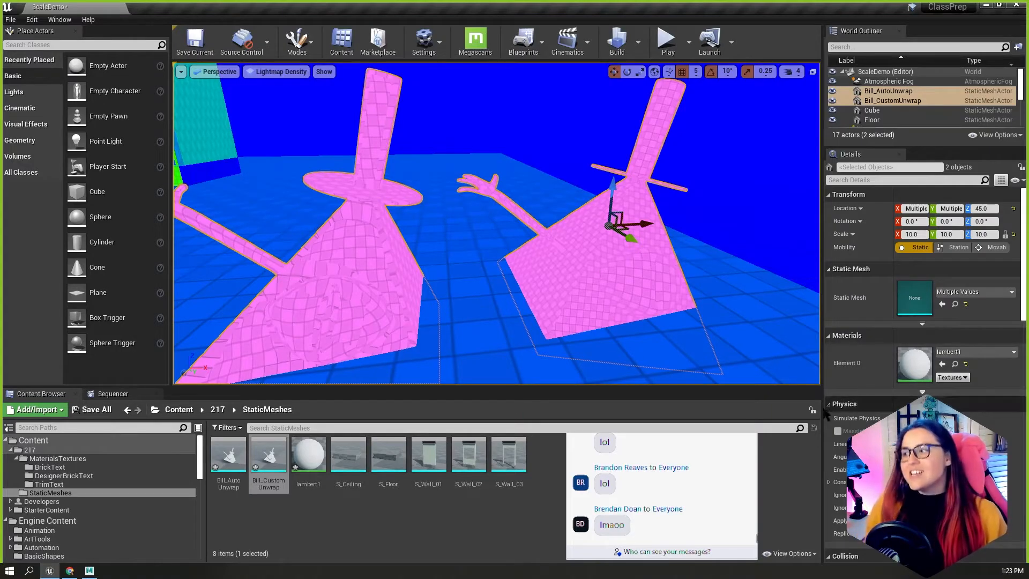
Clear the selection of the two Bill meshes to check their density colours, and reselect Bill_CustomUnwrap.
scroll(828, 410, "down", 3)
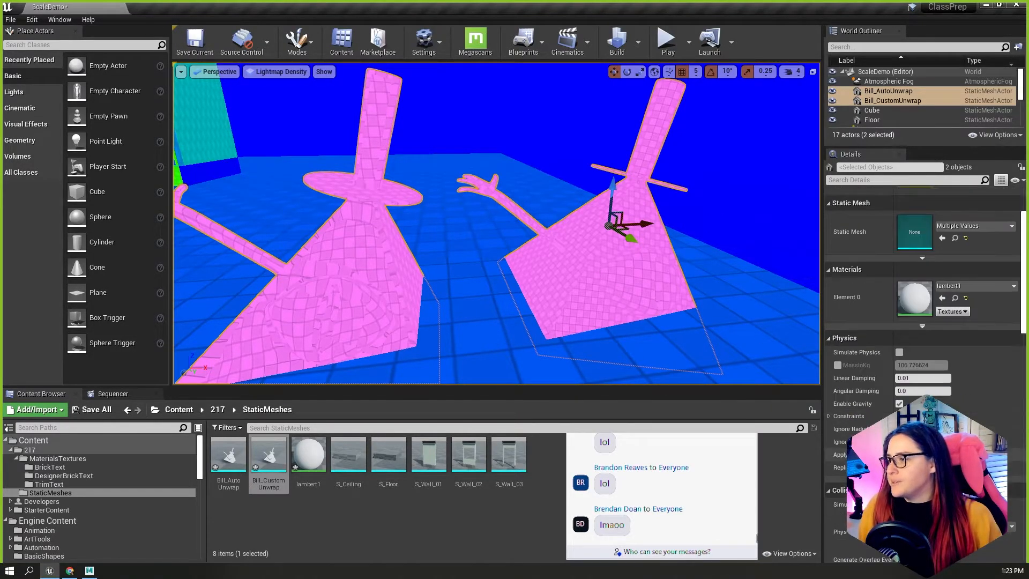
scroll(857, 410, "down", 1)
left_click(904, 92)
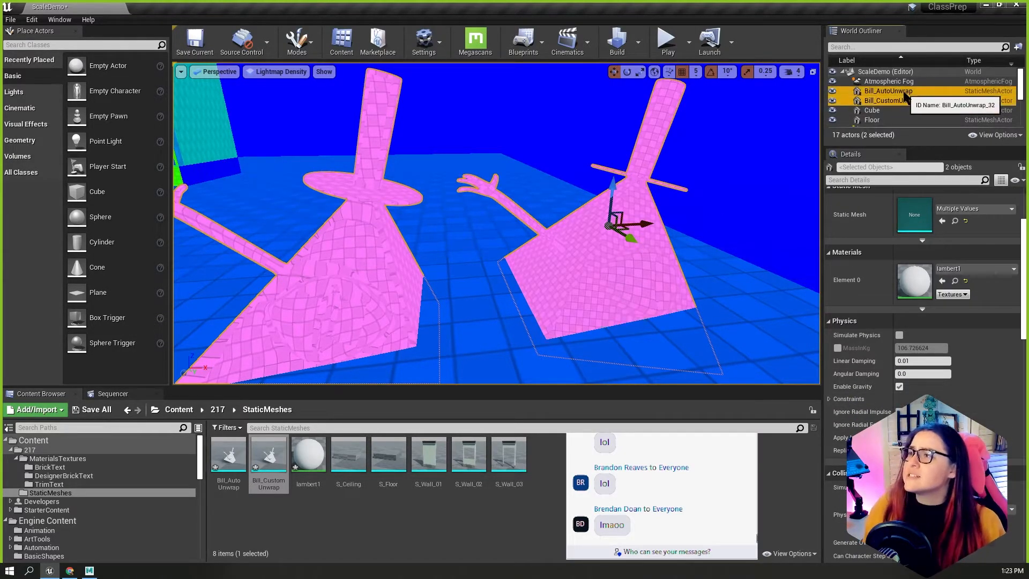
left_click(906, 100, "shift")
left_click(723, 156)
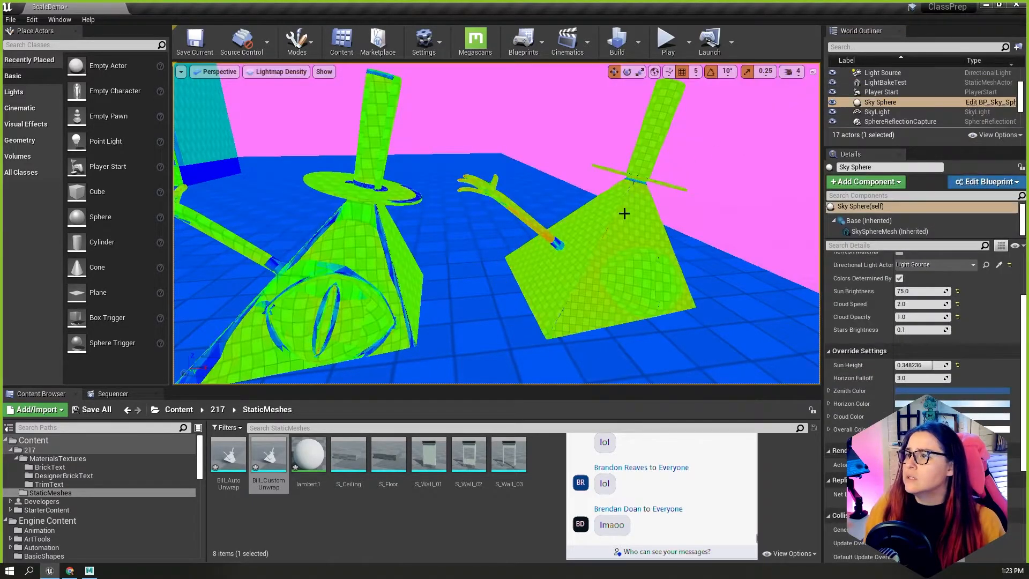
left_click(630, 203)
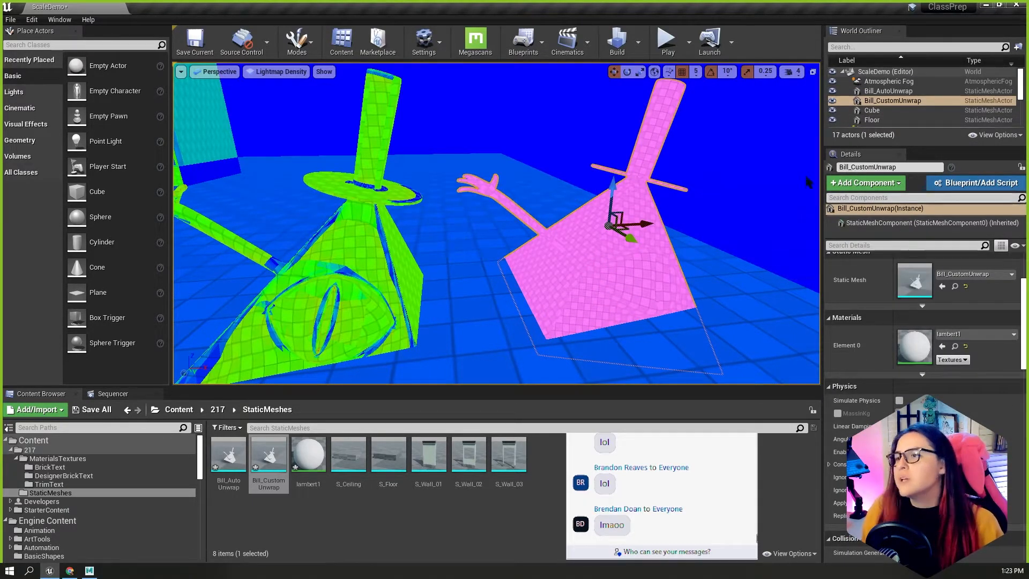
left_click(318, 296)
key("ctrl+z")
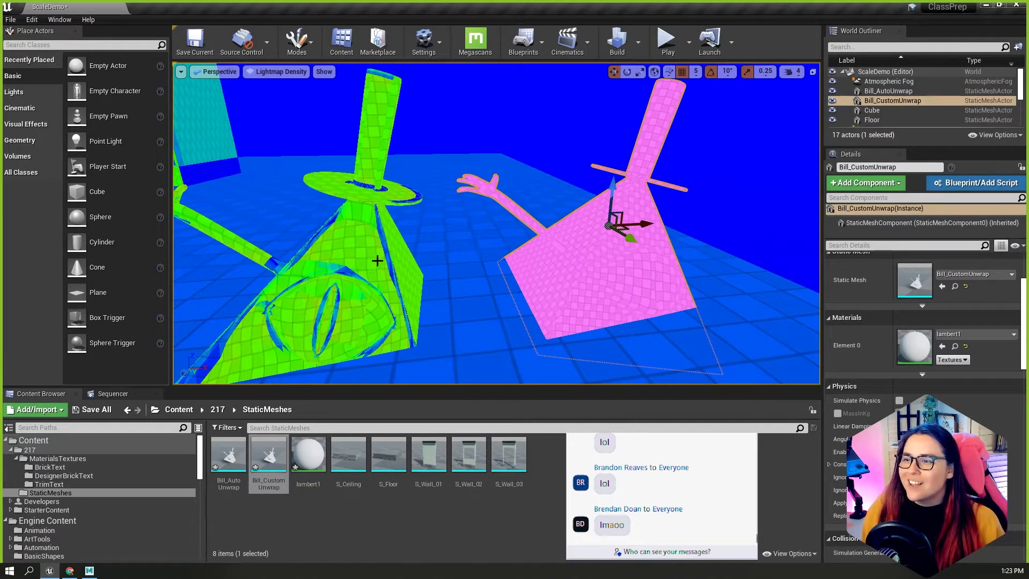
Examine the lightmap density colours of both Bill meshes against those of the floor and the building's walls.
scroll(439, 255, "down", 5)
mouse_move(475, 260)
left_mouse_down("alt")
mouse_move(455, 279)
mouse_move(458, 259)
left_mouse_up("alt")
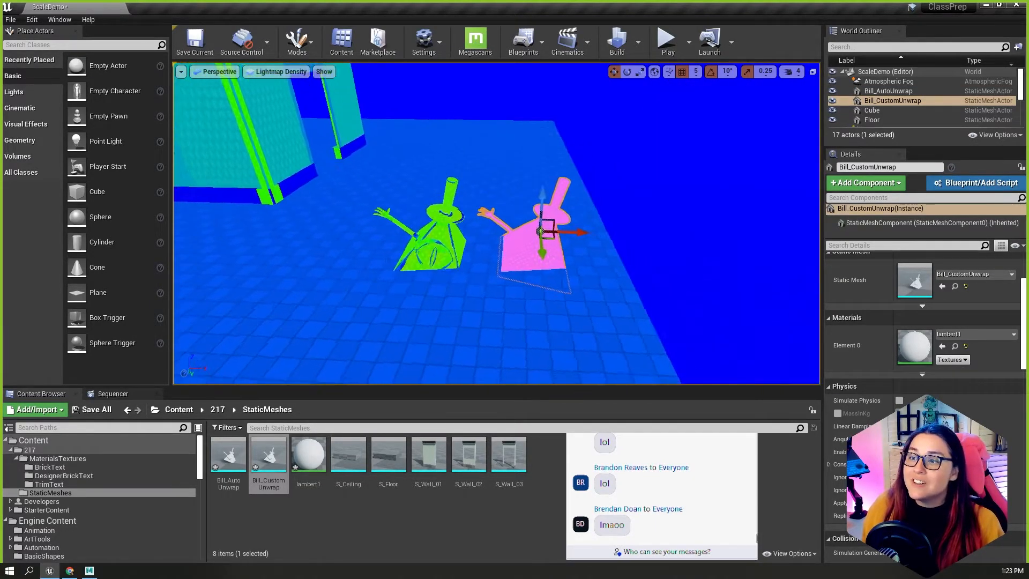
scroll(555, 233, "up", 6)
scroll(646, 234, "down", 4)
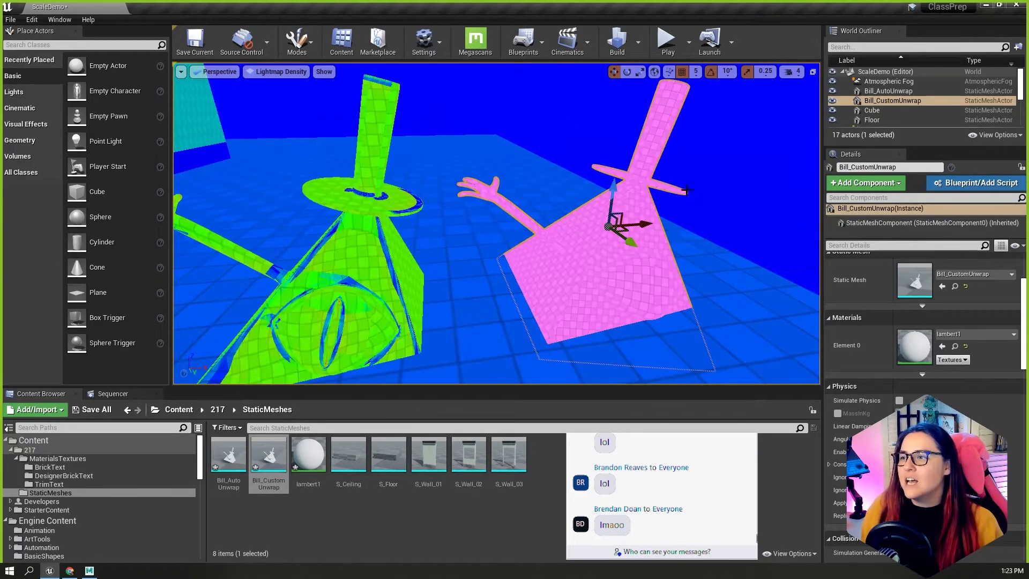
left_click(741, 193)
scroll(621, 236, "down", 2)
scroll(618, 228, "down", 3)
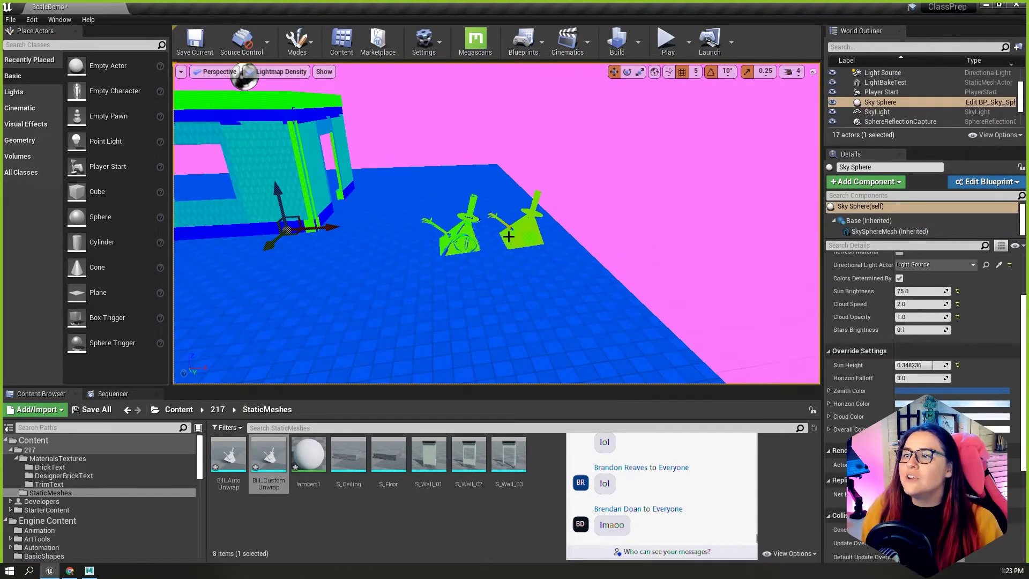
scroll(648, 215, "up", 2)
left_click(554, 248)
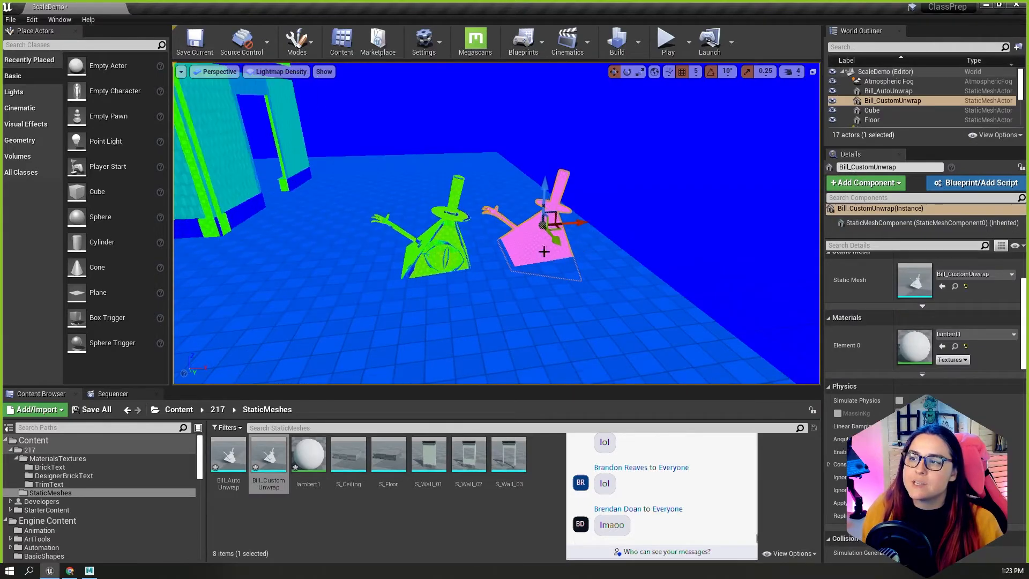
left_click(629, 307)
scroll(590, 300, "up", 5)
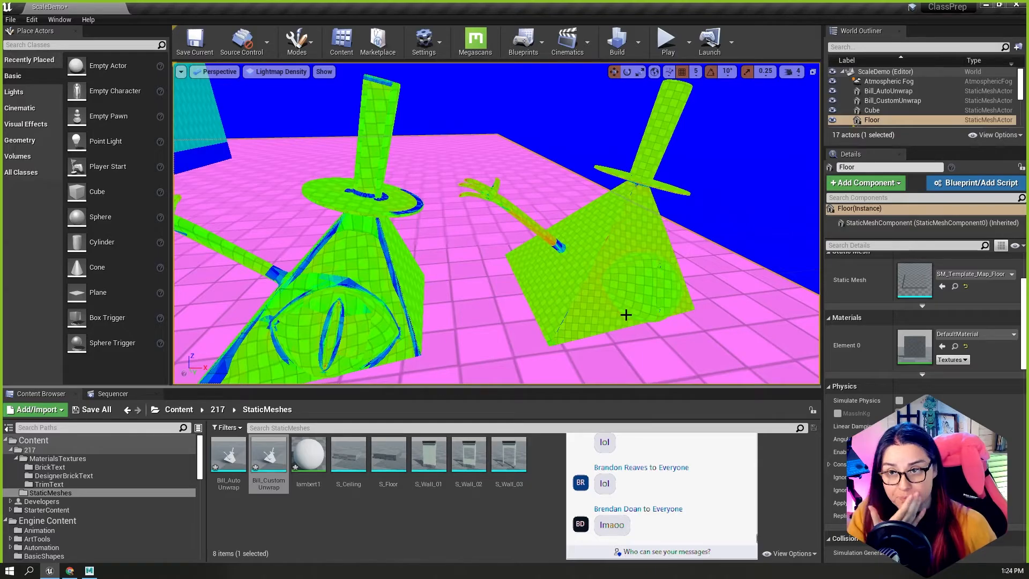
middle_click_drag(567, 306, 560, 292)
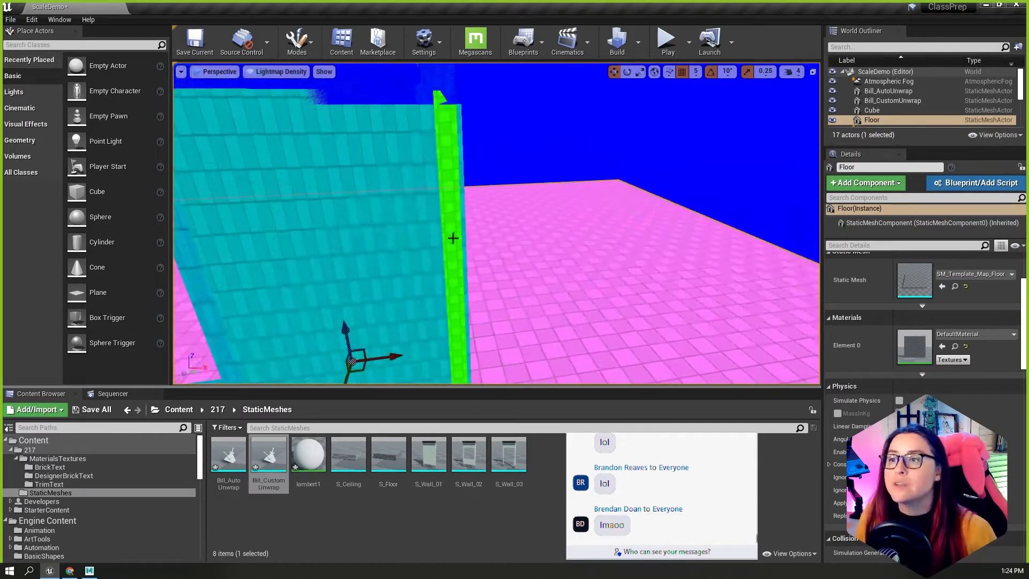
left_click(328, 138)
scroll(328, 137, "down", 5)
mouse_move(318, 230)
left_mouse_down("alt")
mouse_move(590, 233)
mouse_move(317, 228)
left_mouse_up("alt")
right_click_drag(496, 225, 547, 264)
Select Bill_CustomUnwrap alone, enable its Overridden Light Map Res, and widen the property names so they read in full.
left_click(617, 281)
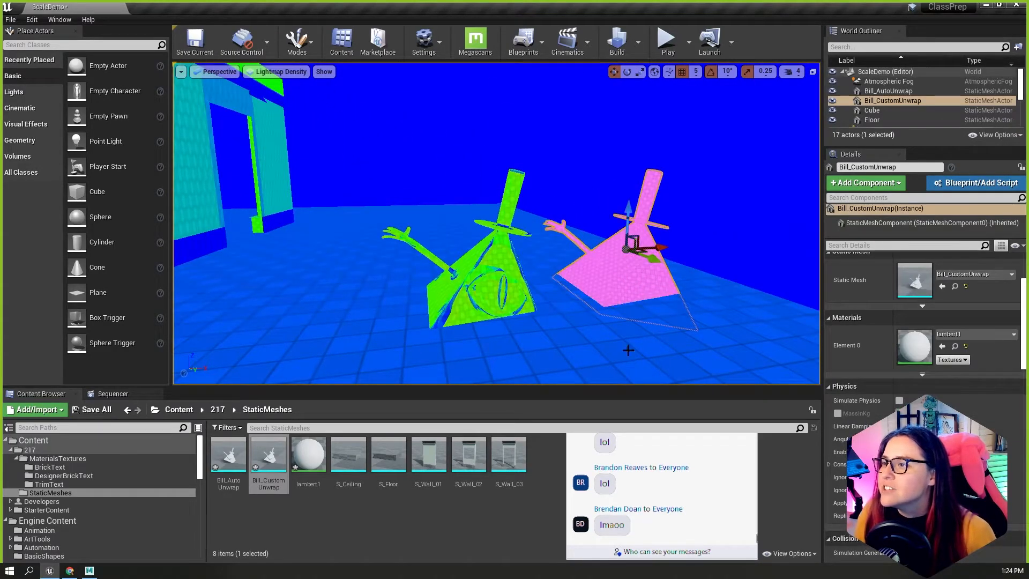
left_click(502, 285, "ctrl")
key("f")
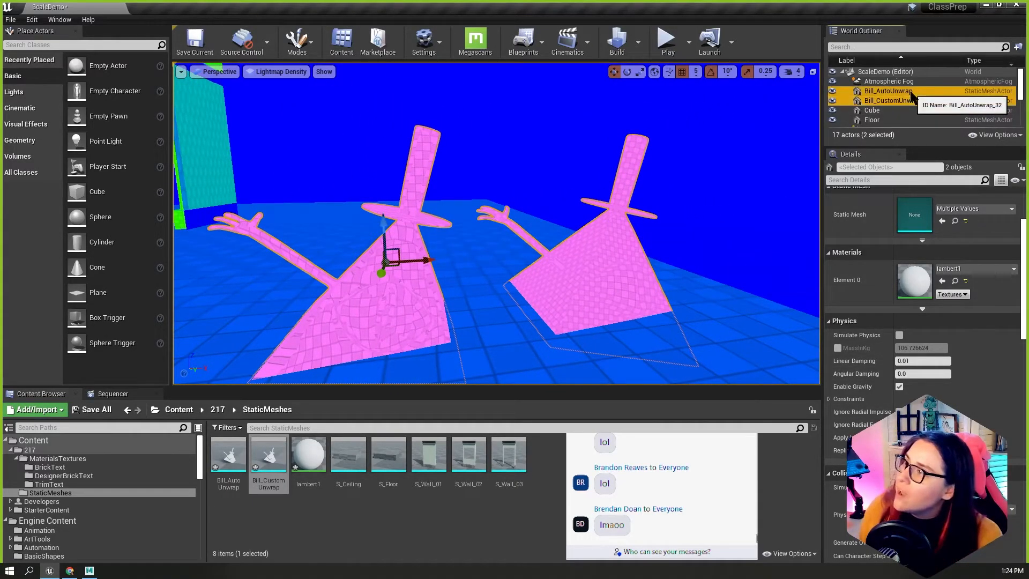
left_click(879, 90)
left_click(866, 101)
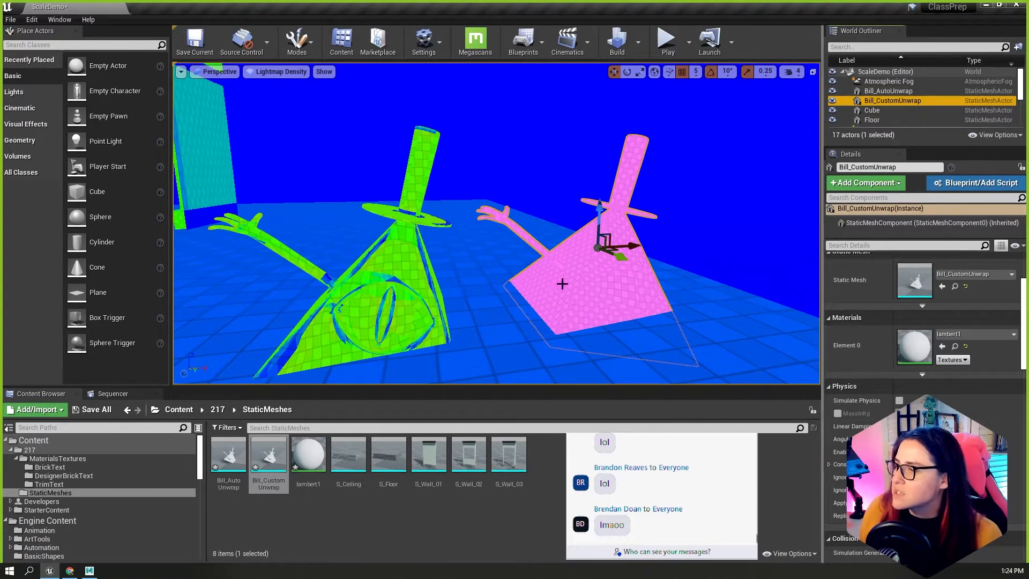
scroll(862, 372, "down", 7)
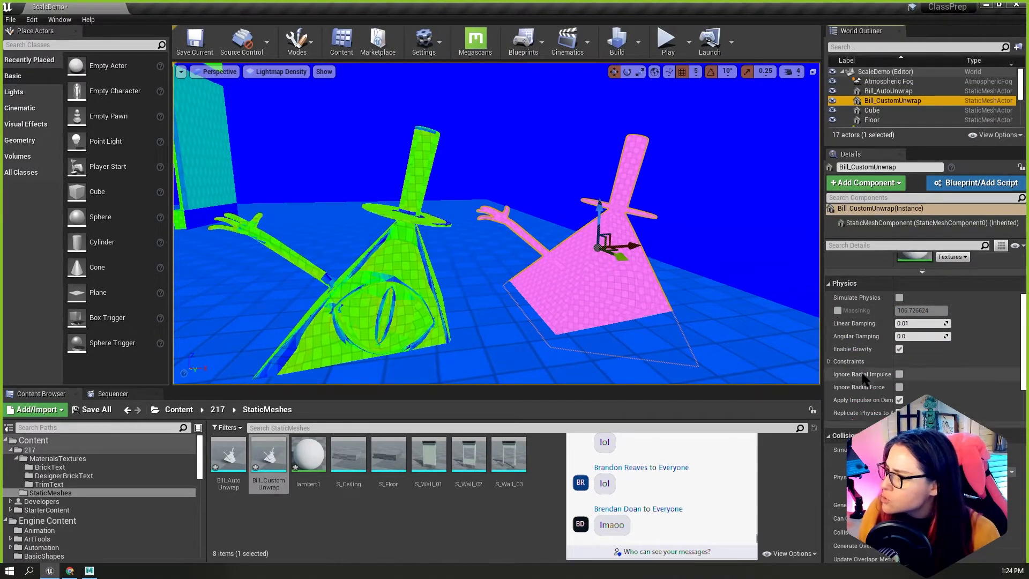
scroll(861, 371, "down", 5)
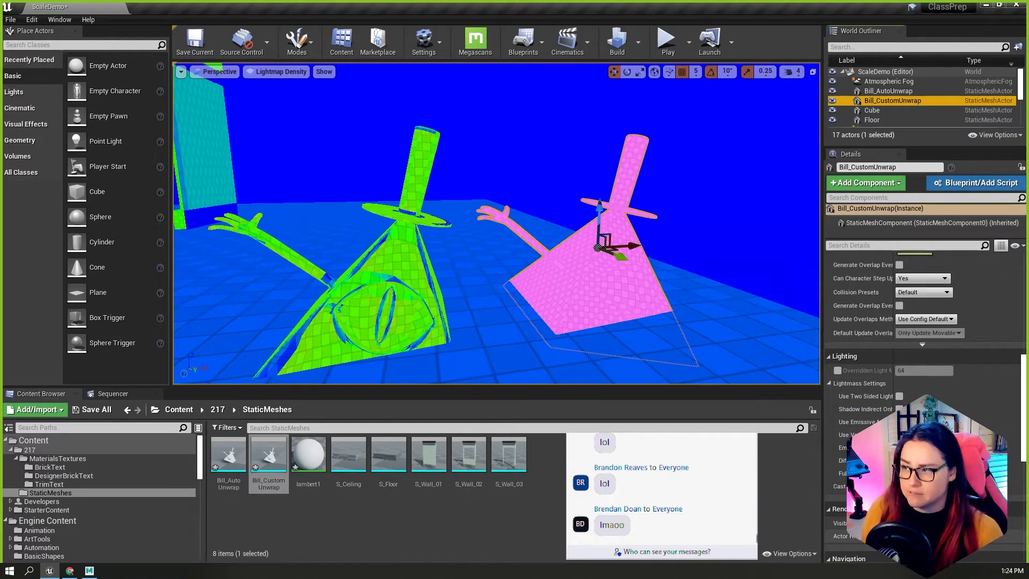
left_click(837, 370)
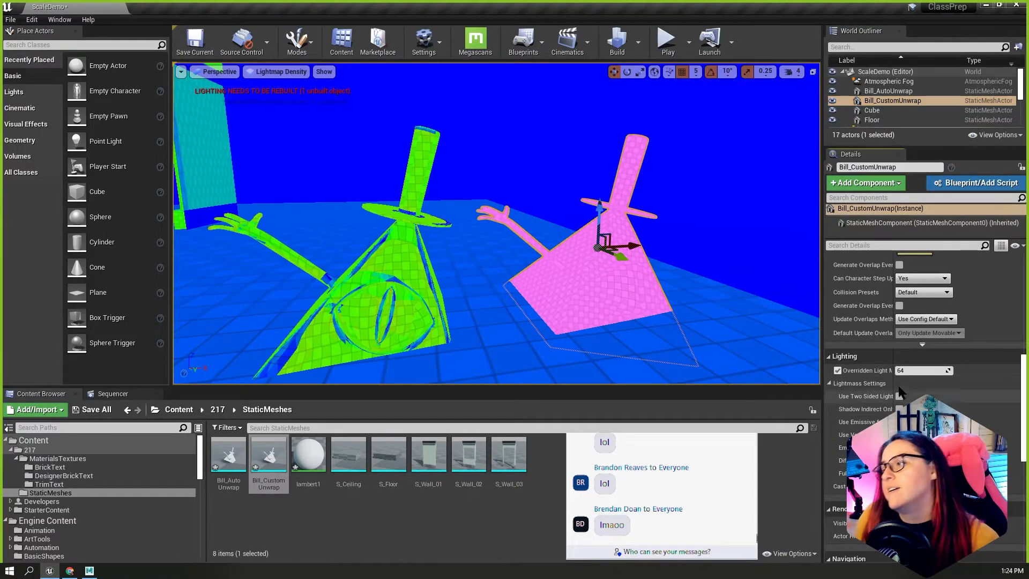
left_click_drag(893, 381, 936, 381)
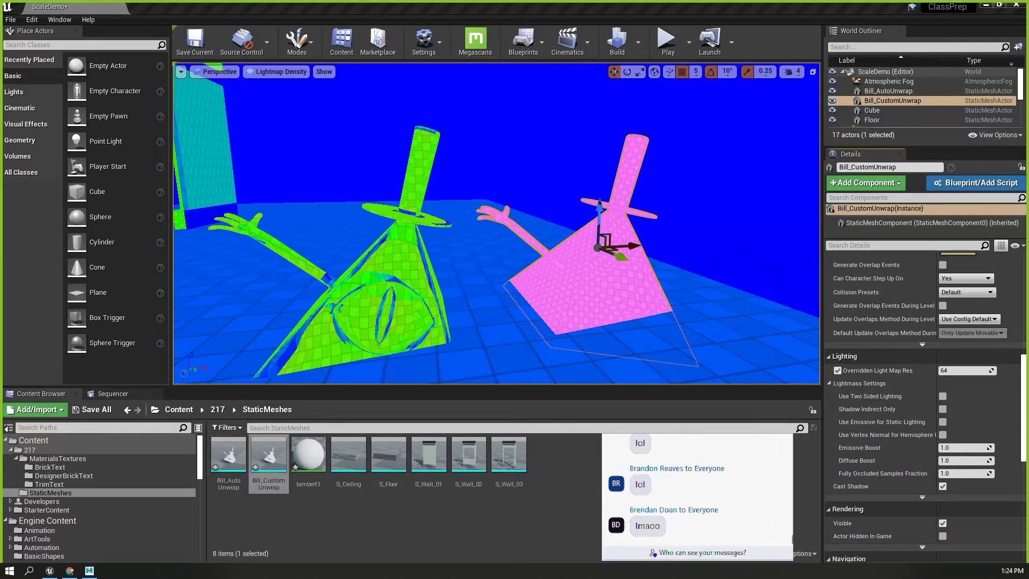
Raise Bill_CustomUnwrap's overridden light map resolution and deselect the mesh to reveal its density colour.
left_click(947, 372)
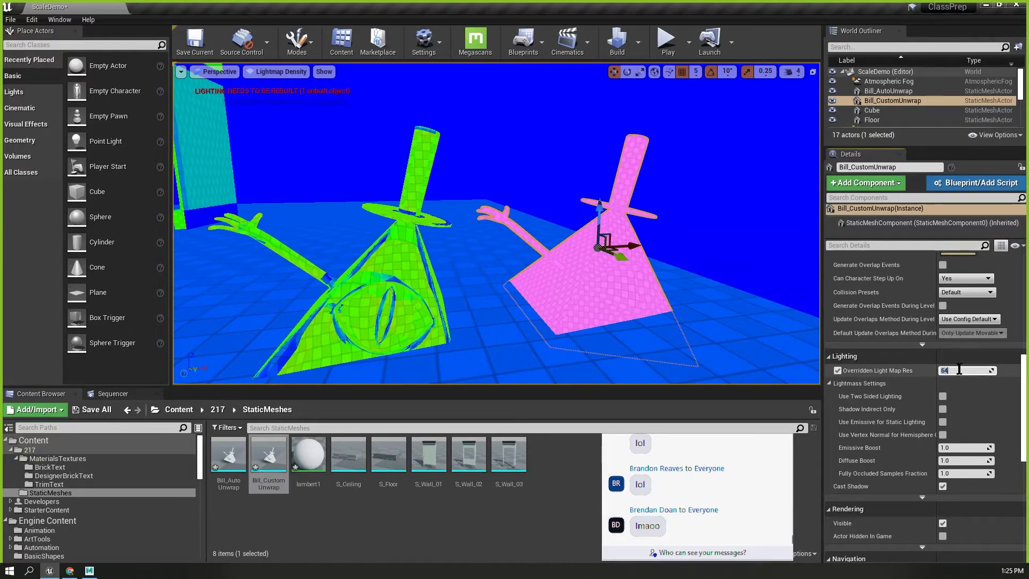
type("8")
key("Return")
left_click(613, 293)
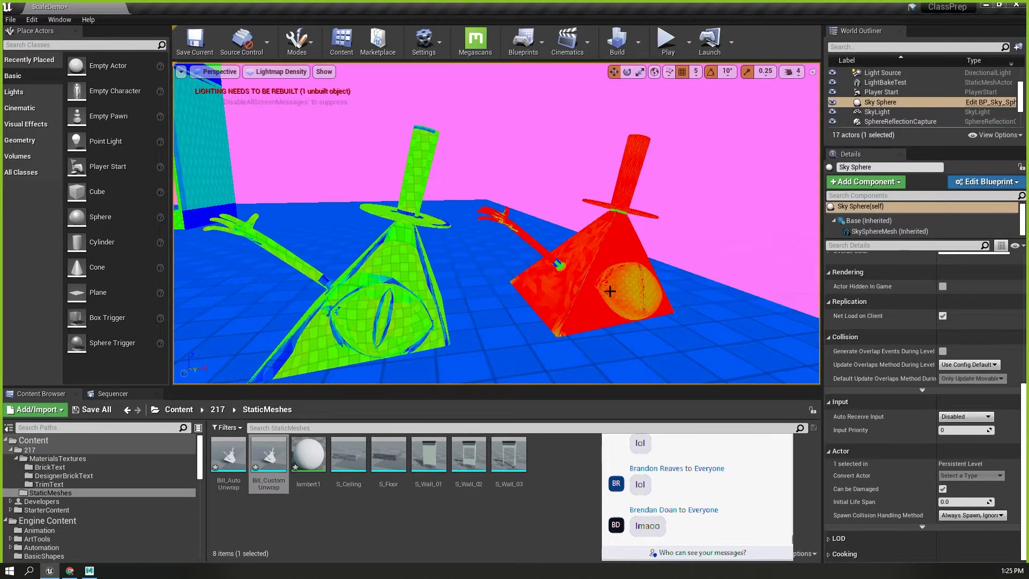
Enable Overridden Light Map Res on Bill_AutoUnwrap and set it to 128, the same as Bill_CustomUnwrap.
left_click(614, 284)
scroll(613, 284, "down", 1)
scroll(614, 284, "up", 5)
scroll(613, 284, "down", 3)
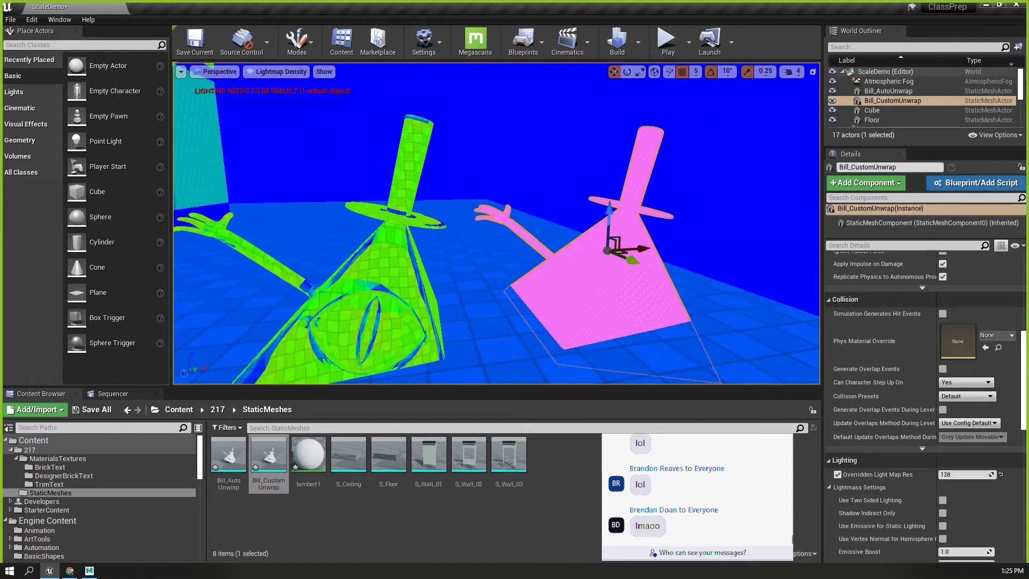
left_click(391, 311)
scroll(879, 396, "down", 2)
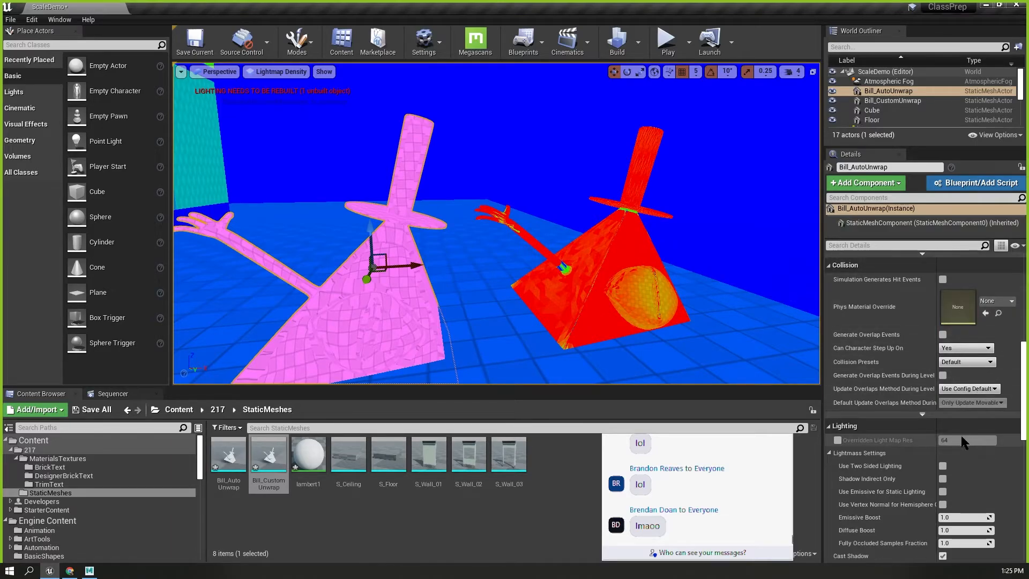
left_click(838, 440)
left_click(965, 440)
type("128")
key("Return")
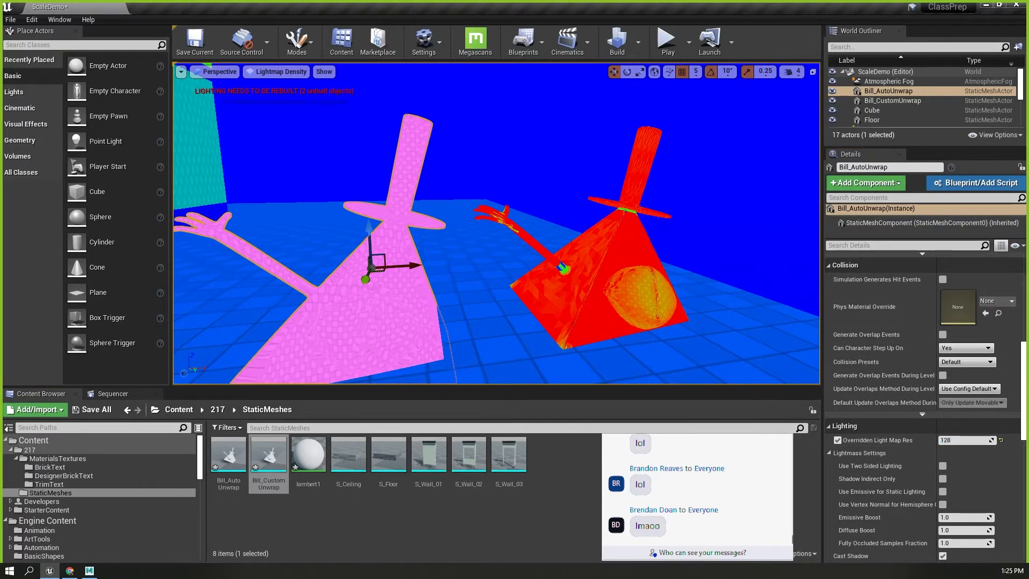
Return the viewport to Lit shading, rebuild the level's lighting, and dismiss the message log.
left_click(268, 71)
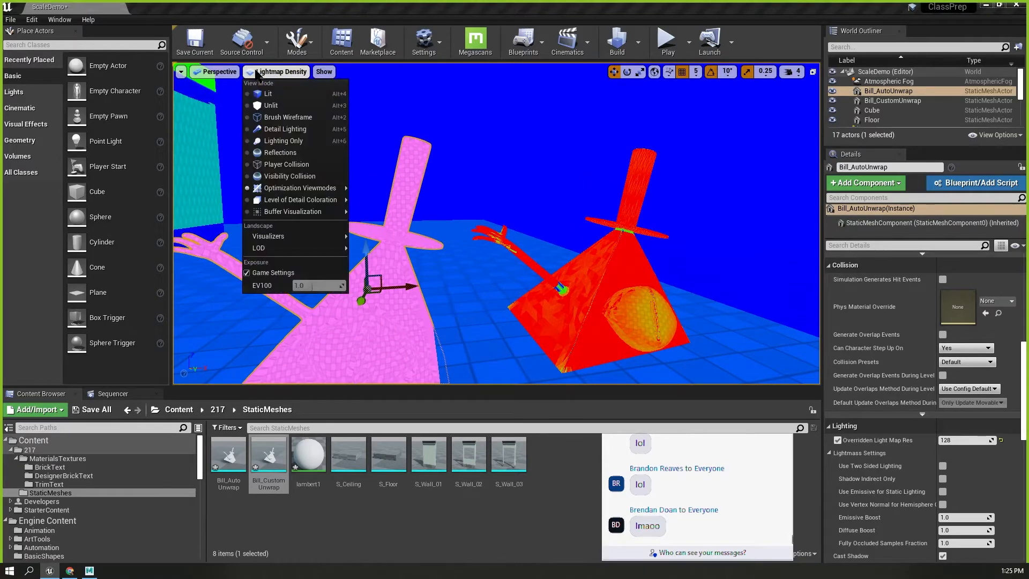
left_click(257, 95)
mouse_move(739, 273)
right_mouse_down()
mouse_move(750, 278)
mouse_move(720, 274)
right_mouse_up()
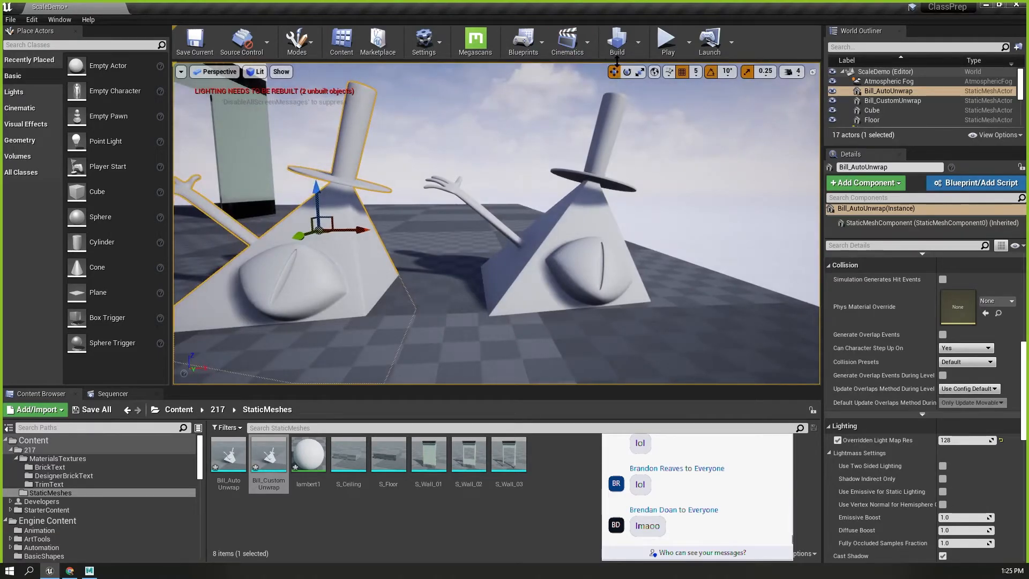
left_click(618, 43)
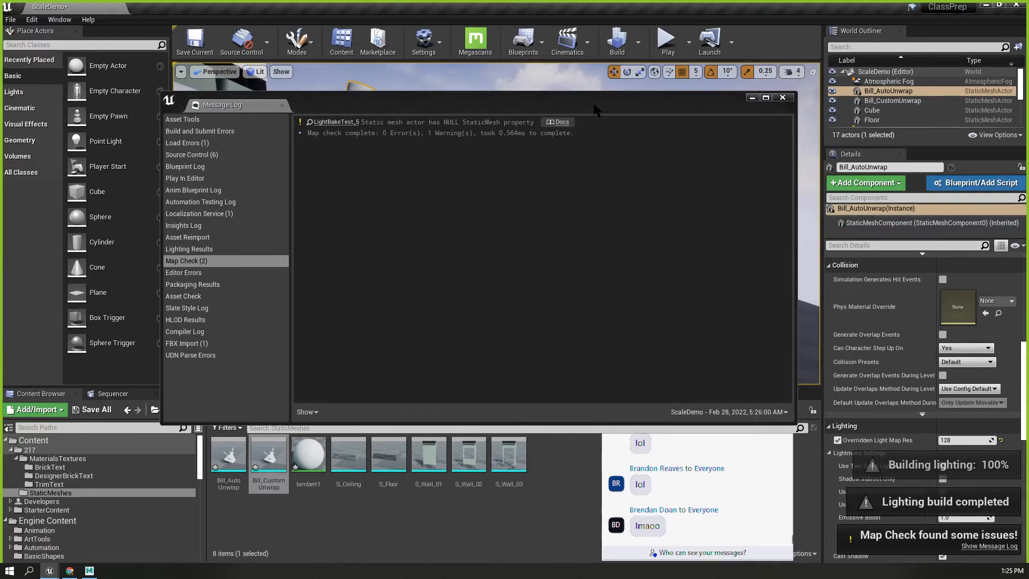
left_click_drag(595, 109, 348, 239)
left_click(535, 226)
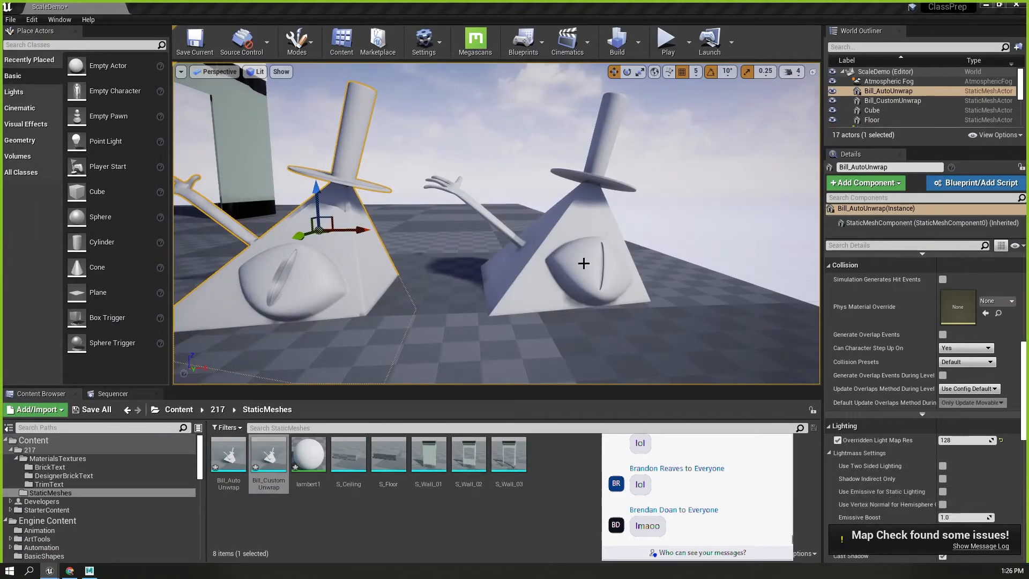
Examine the baked shadows and seams on both Bill meshes up close, especially around the hat brims and eyes.
left_click_drag(723, 269, 803, 269, "alt")
scroll(552, 304, "up", 3)
left_click_drag(552, 304, 482, 304, "alt")
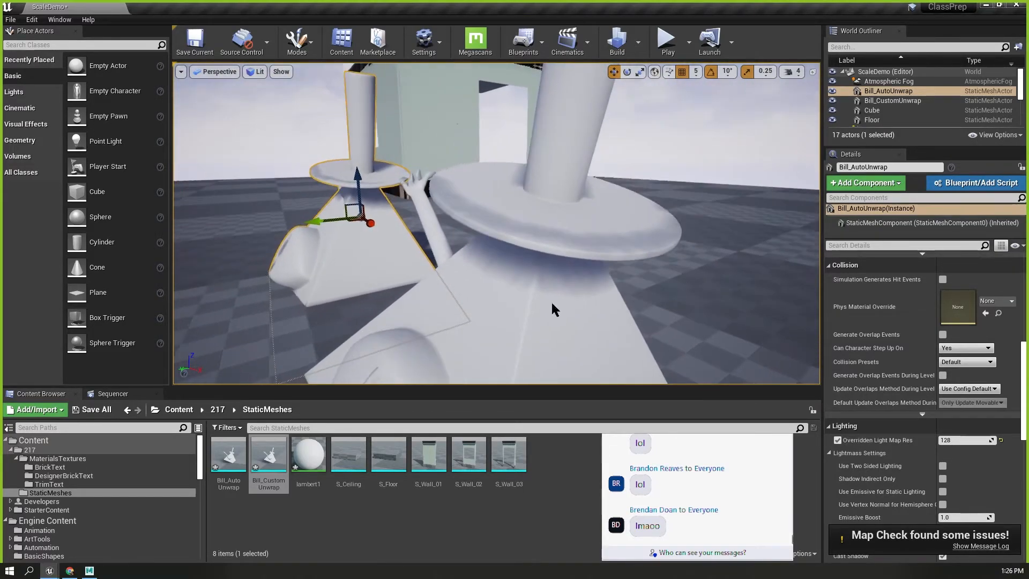
left_click(560, 322)
key("f")
scroll(857, 399, "down", 2)
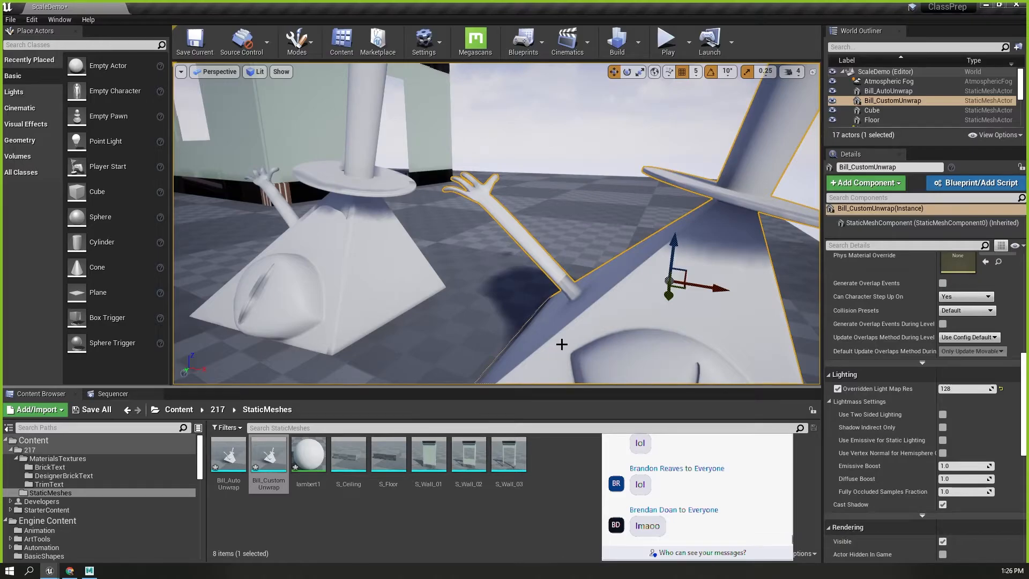
scroll(587, 298, "down", 5)
scroll(563, 309, "up", 3)
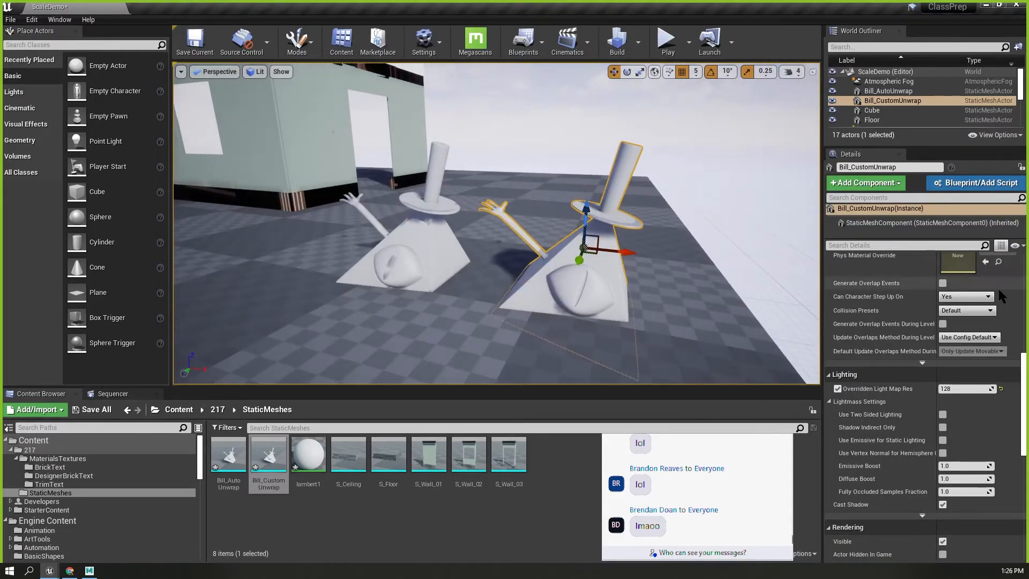
Switch Bill_CustomUnwrap's mobility to Stationary and back to Static, and go back to its lighting settings.
scroll(911, 287, "up", 10)
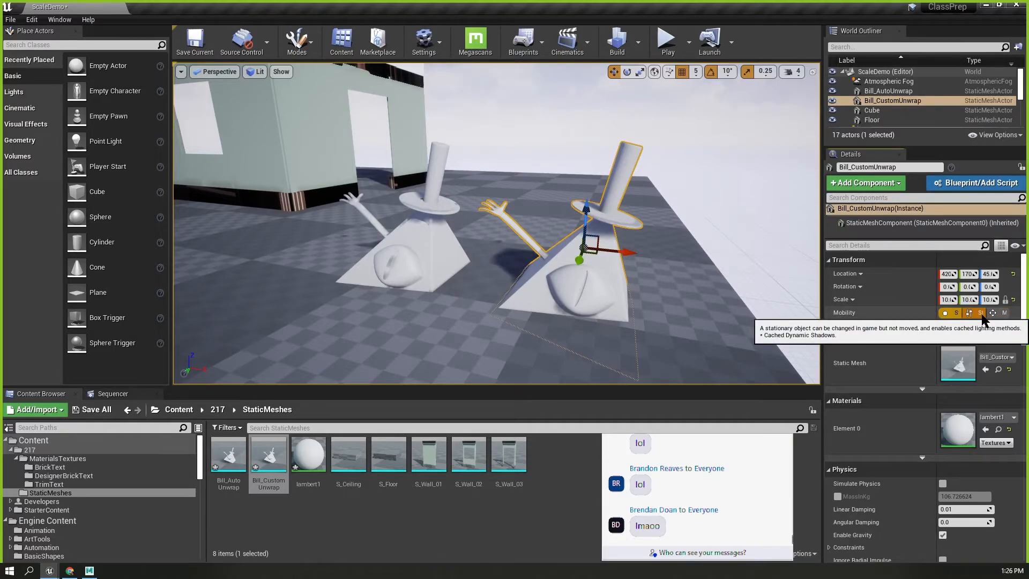
left_click(982, 314)
left_click(946, 314)
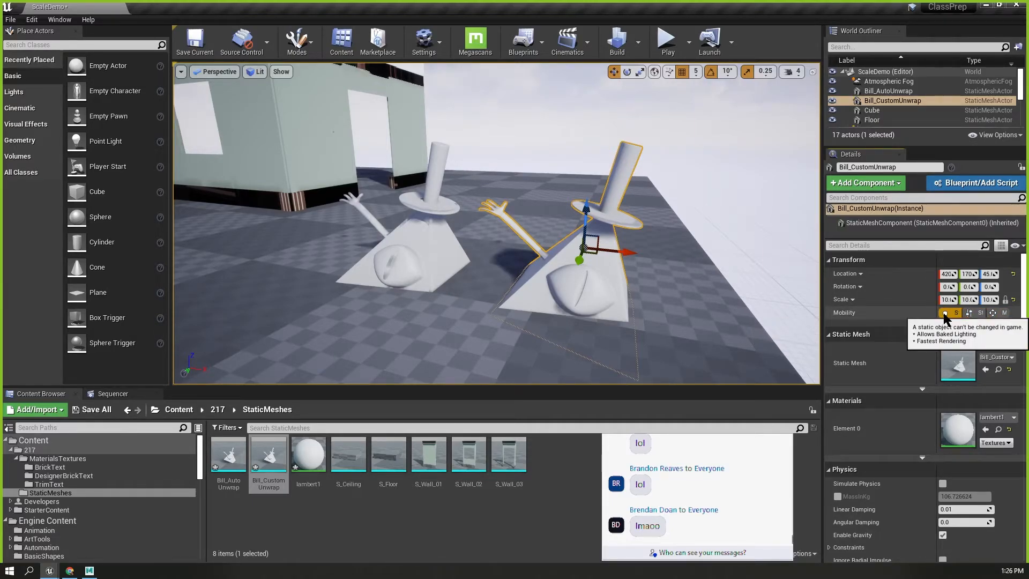
scroll(957, 384, "down", 5)
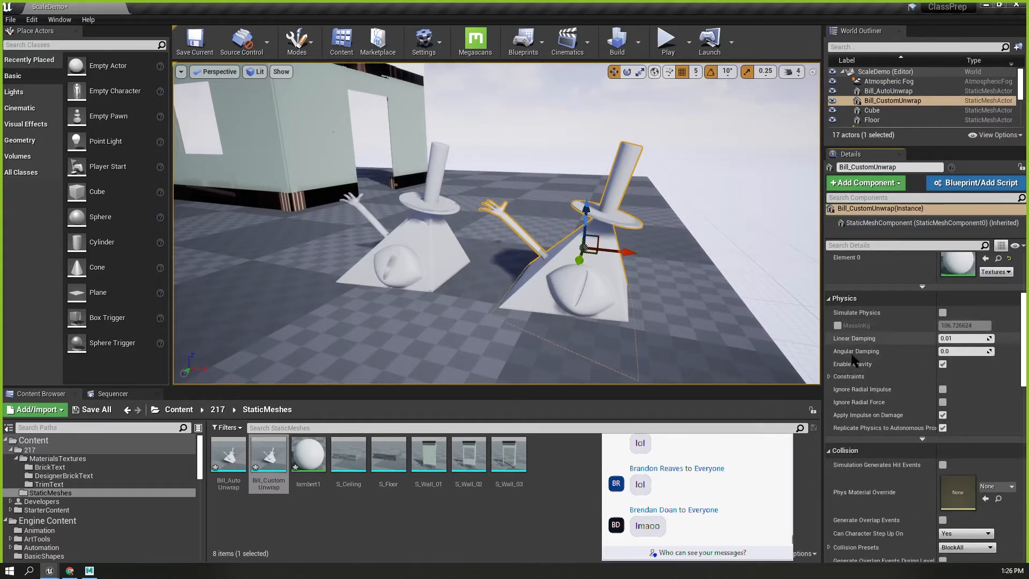
scroll(882, 465, "down", 4)
scroll(857, 475, "down", 1)
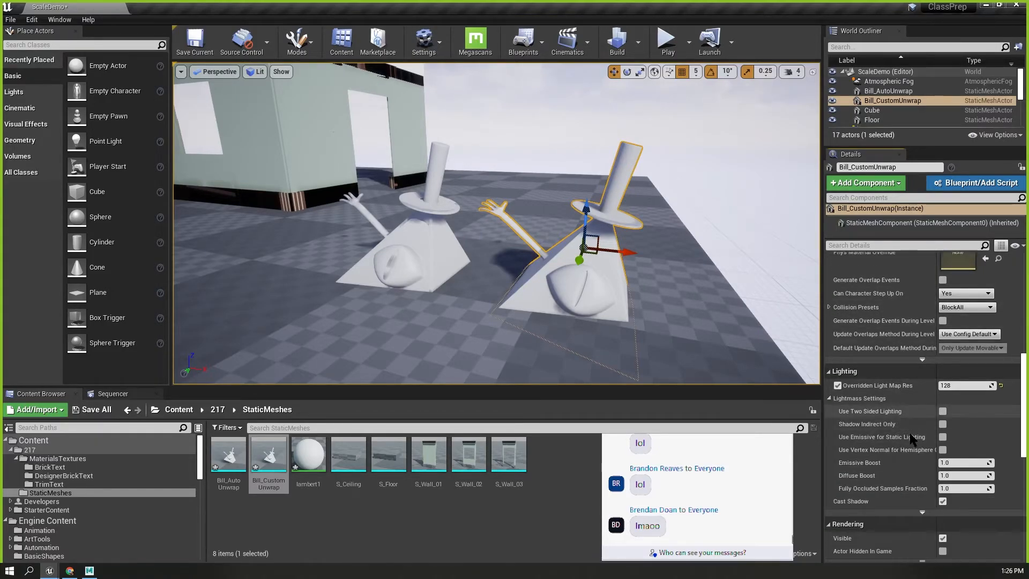
Go inside the building and select all six of its wall meshes together.
mouse_move(611, 345)
right_mouse_down()
mouse_move(596, 344)
mouse_move(628, 344)
right_mouse_up()
scroll(611, 345, "up", 4)
left_click_drag(604, 344, 817, 273, "alt")
scroll(843, 267, "down", 3)
left_click_drag(643, 268, 713, 268, "alt")
right_click_drag(486, 308, 509, 292)
left_click(487, 204)
left_click(379, 158, "ctrl")
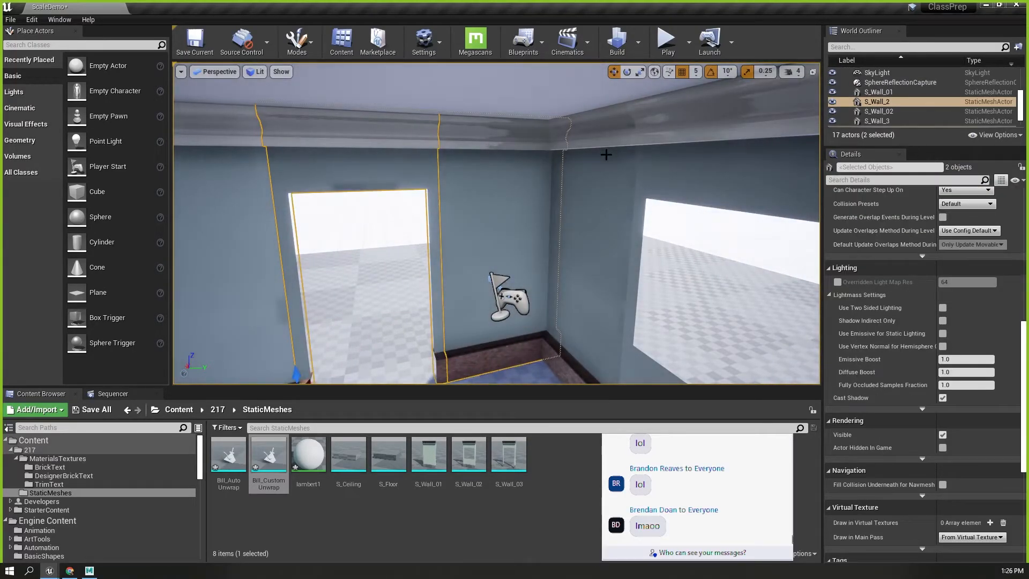
left_click(606, 155, "ctrl")
left_click(723, 150, "ctrl")
scroll(439, 193, "down", 3)
left_click(319, 215, "ctrl")
left_click(746, 191, "ctrl")
right_click_drag(685, 262, 664, 249)
scroll(449, 146, "up", 3)
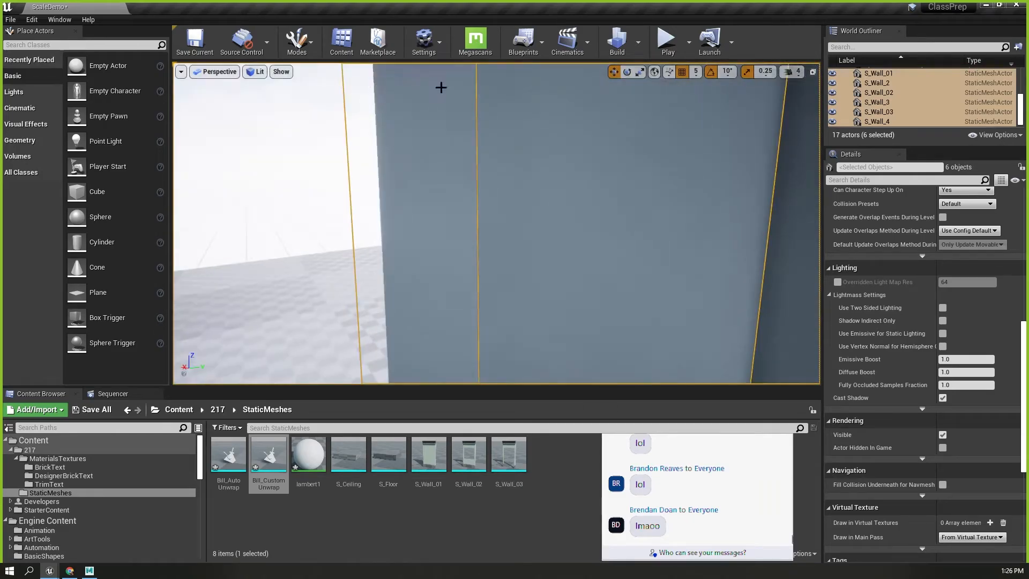
Override the light map resolution of the six selected walls at 256 and rebuild the lighting.
scroll(551, 121, "down", 2)
scroll(981, 457, "down", 10)
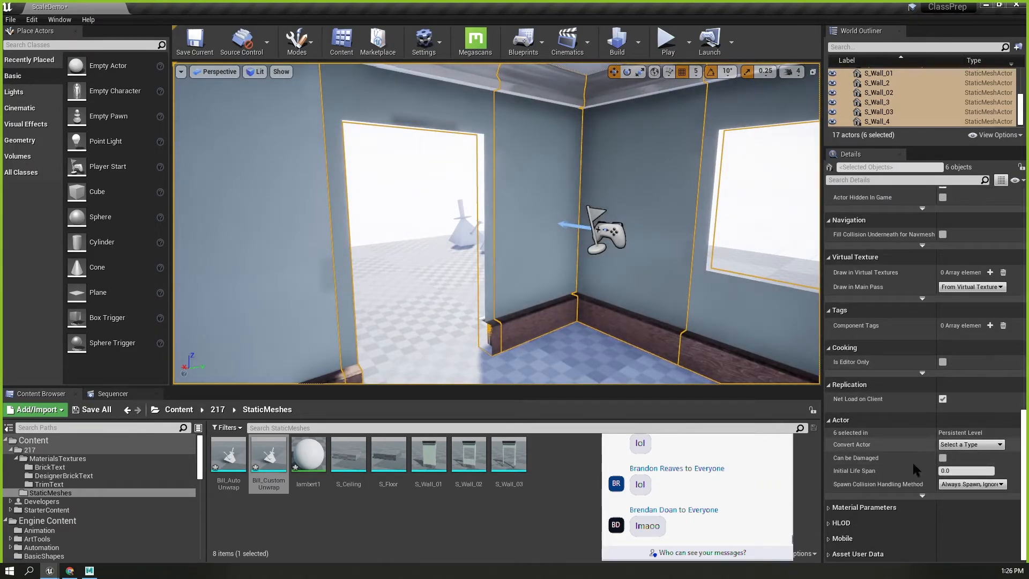
scroll(921, 453, "up", 8)
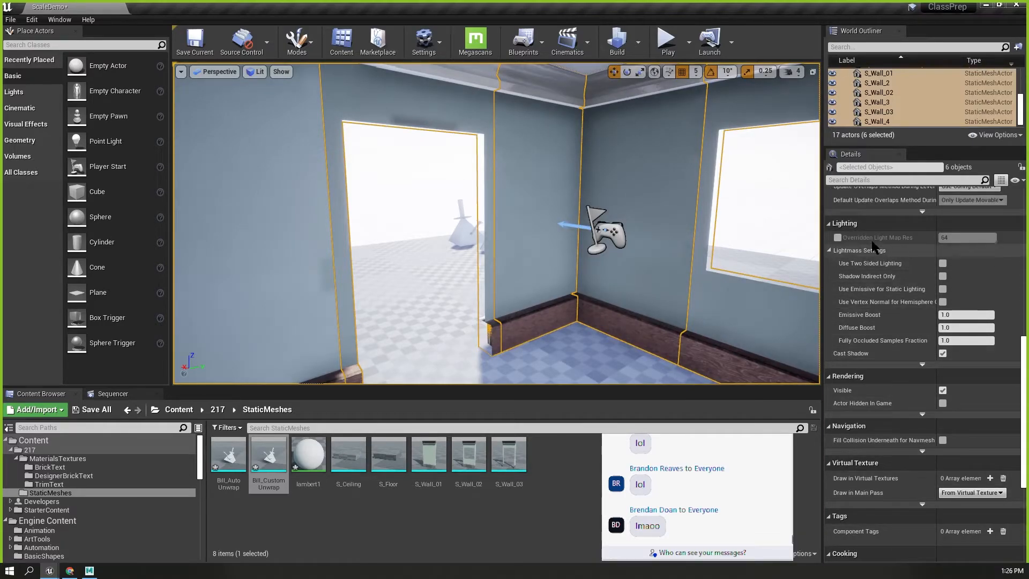
left_click(838, 237)
left_click(956, 237)
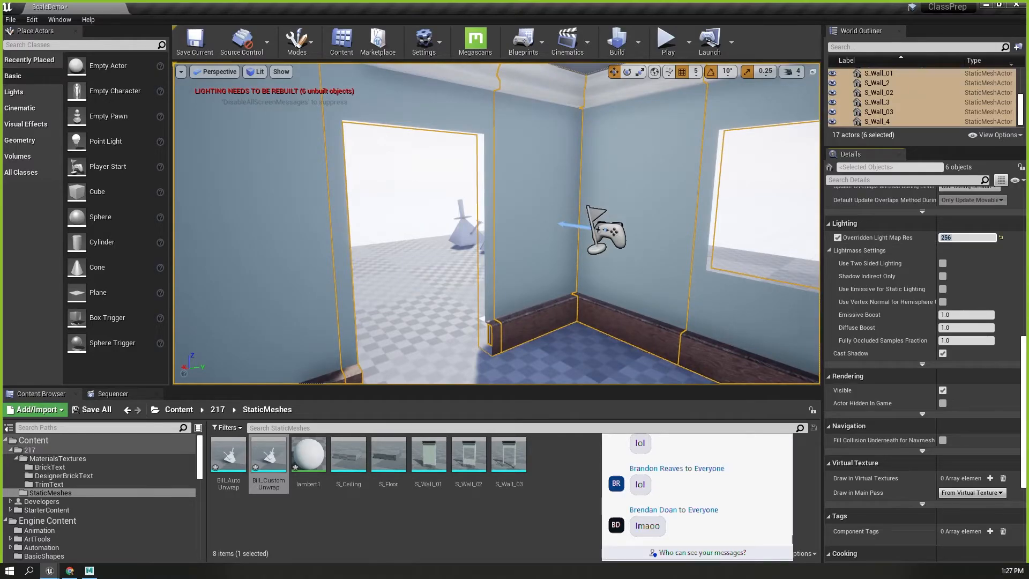
left_click(617, 41)
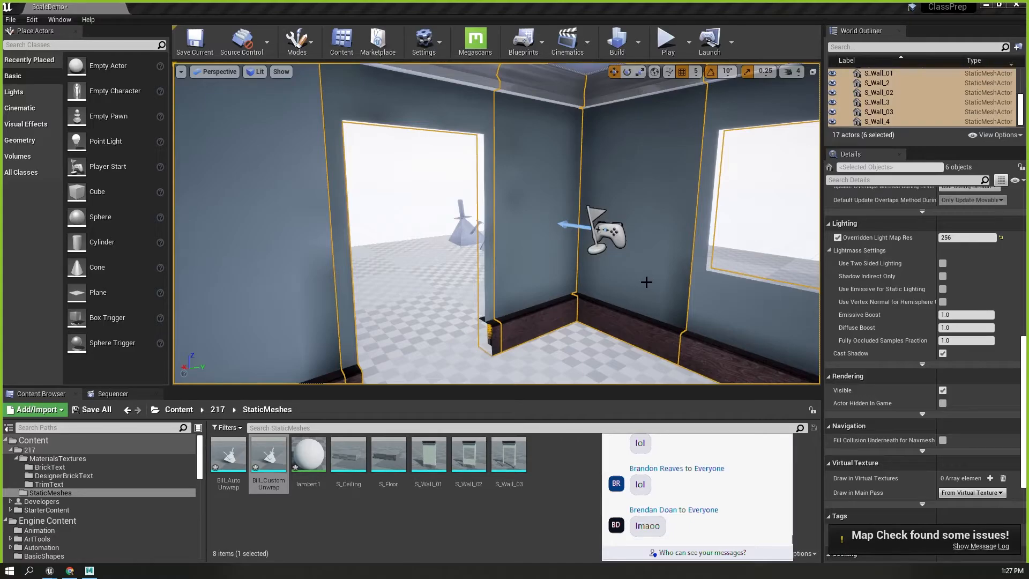
Examine the rebuilt shading where the wall pieces meet at the room's corner and beside the doorway.
left_click(616, 349)
key("f")
scroll(608, 291, "up", 5)
left_click_drag(609, 291, 675, 289, "alt")
scroll(609, 291, "up", 5)
left_click(581, 276)
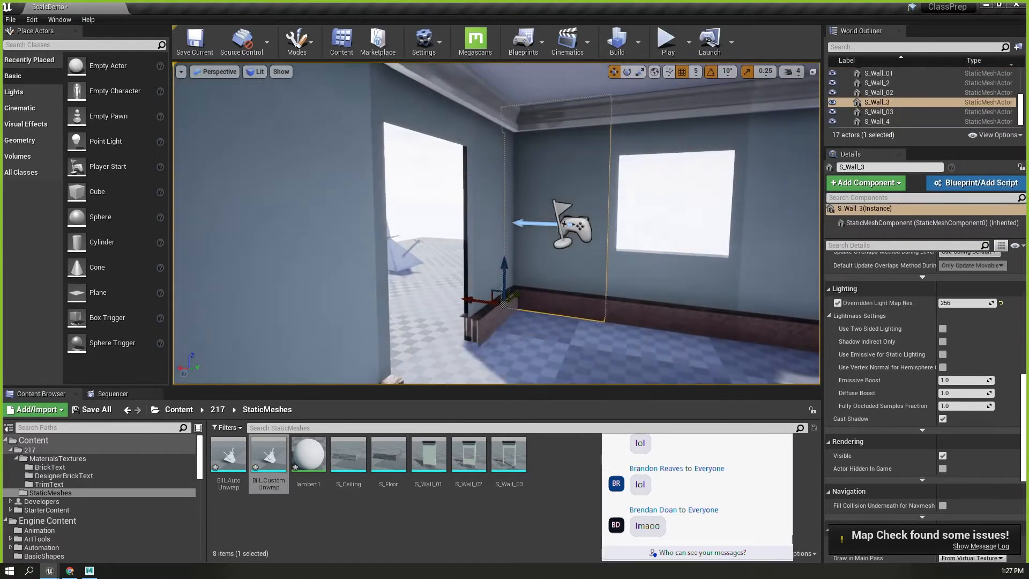
left_click_drag(581, 276, 527, 273, "alt")
left_click_drag(521, 108, 560, 109, "alt")
left_click(520, 113)
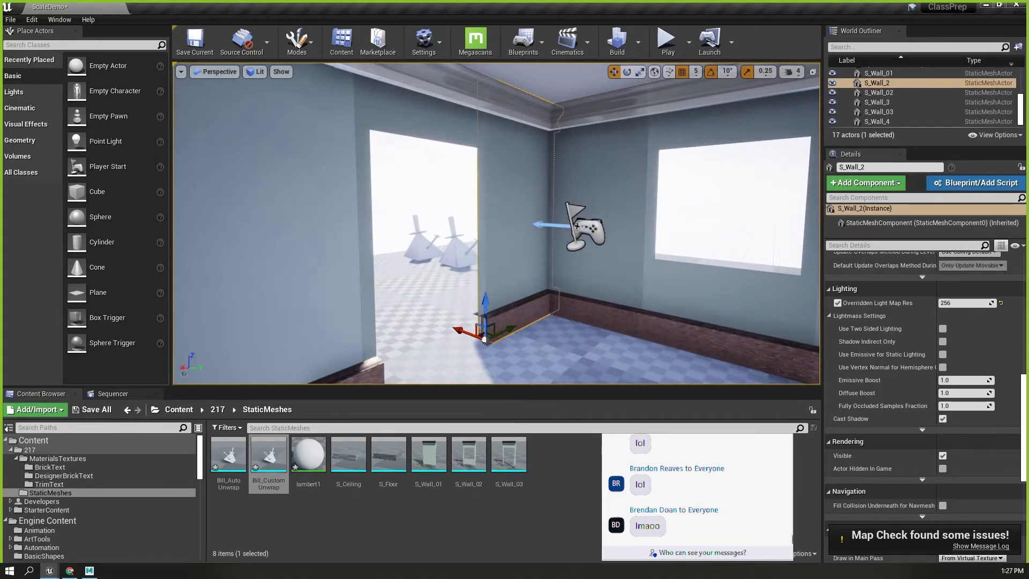
left_click(602, 154)
scroll(601, 154, "up", 5)
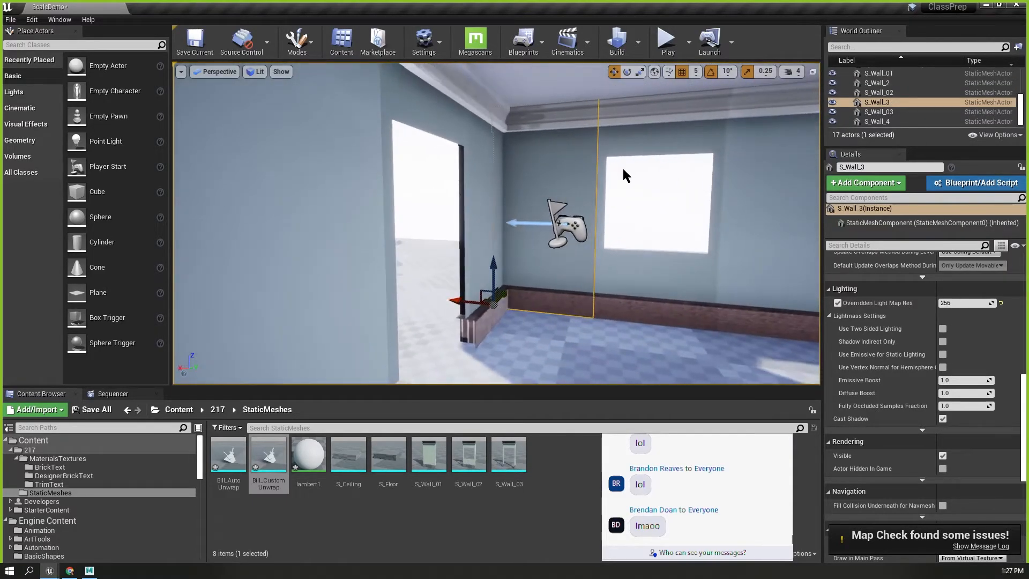
Examine the baked shading along the ceiling, the crown moulding and the seams of the walls beneath it.
right_click_drag(626, 172, 629, 252)
left_click(629, 253)
scroll(629, 253, "up", 4)
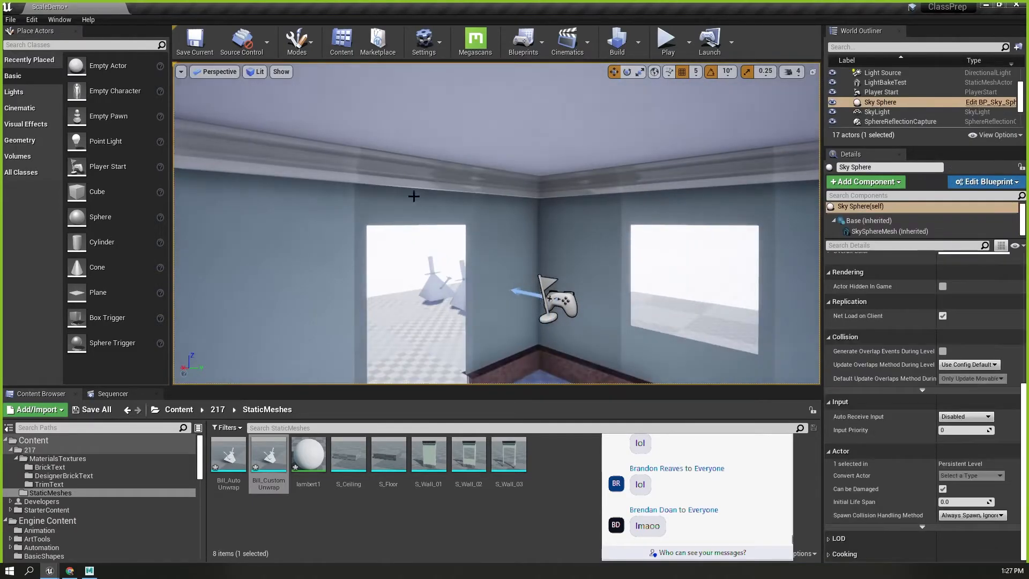
scroll(340, 203, "up", 1)
left_click(316, 195)
left_click(226, 207)
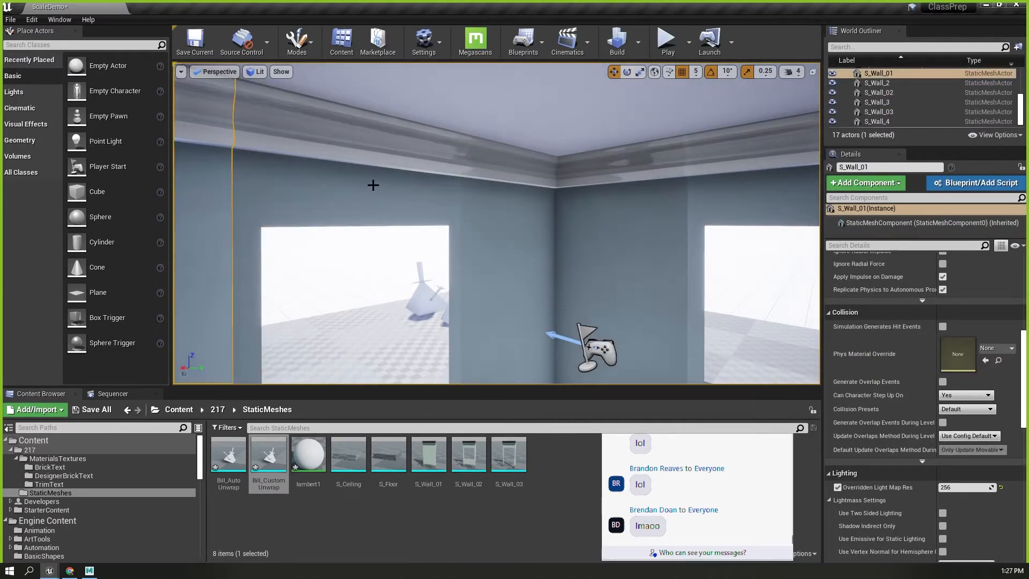
scroll(349, 187, "down", 3)
left_click(533, 174)
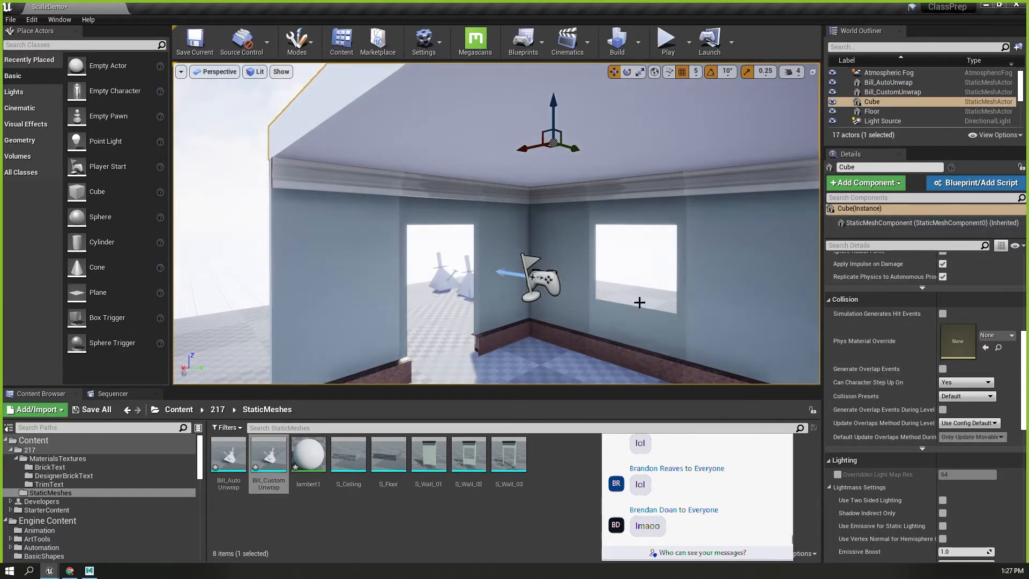
left_click(584, 255)
scroll(586, 255, "up", 2)
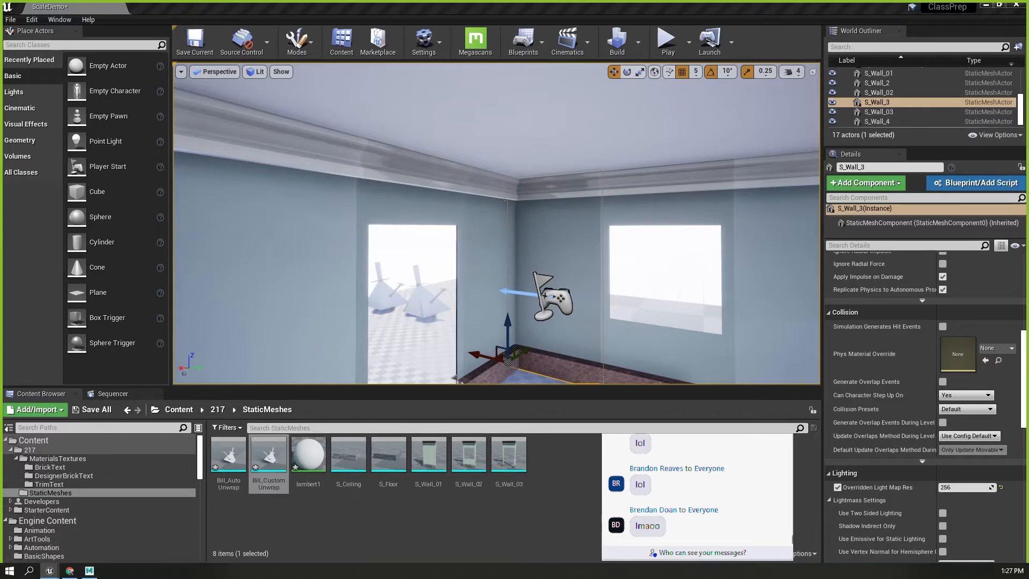
mouse_move(632, 279)
right_mouse_down()
mouse_move(619, 268)
mouse_move(638, 293)
mouse_move(671, 300)
mouse_move(626, 294)
right_mouse_up()
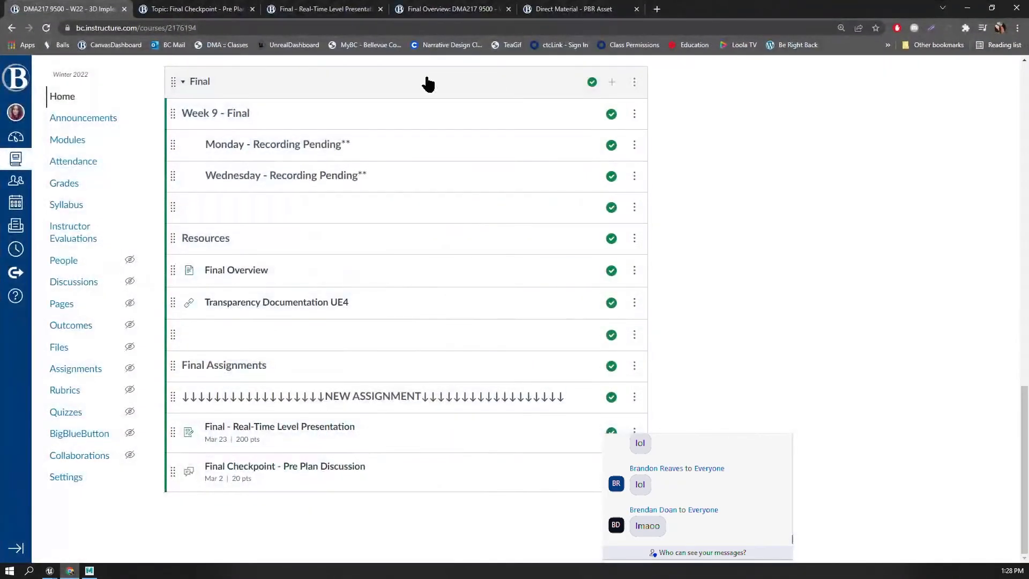
In Chrome, search the web for "GPU lightmass bakes" and read Unreal's documentation on enabling GPU Lightmass.
left_click(664, 10)
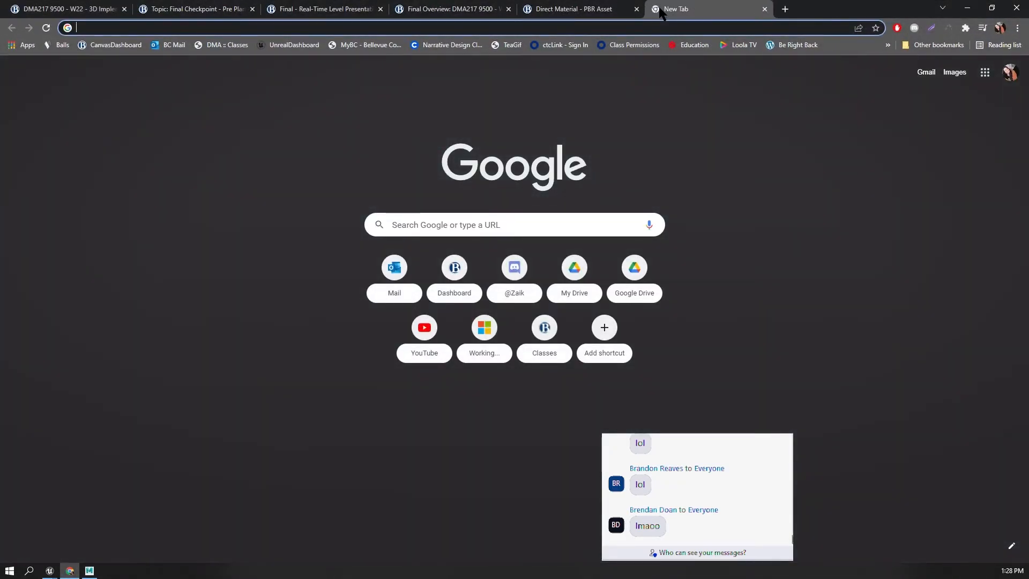
type("GPU lightmass bakes")
key("Return")
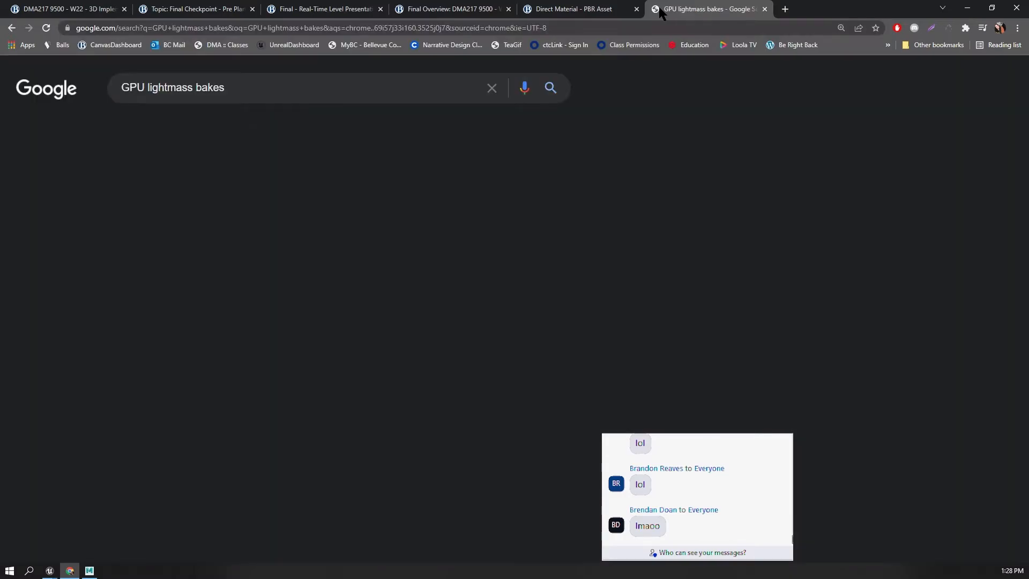
middle_click(232, 206)
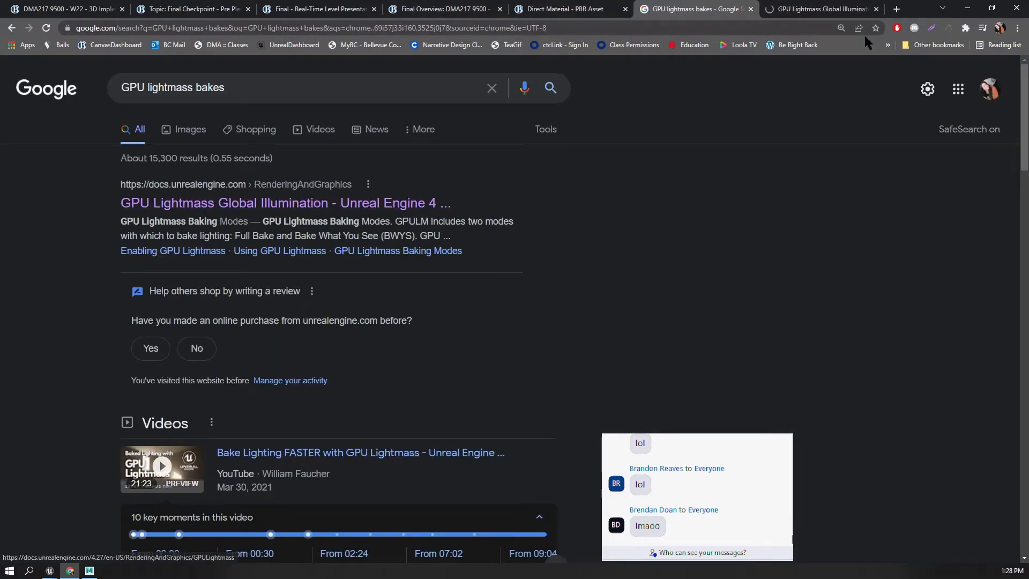
left_click(848, 10)
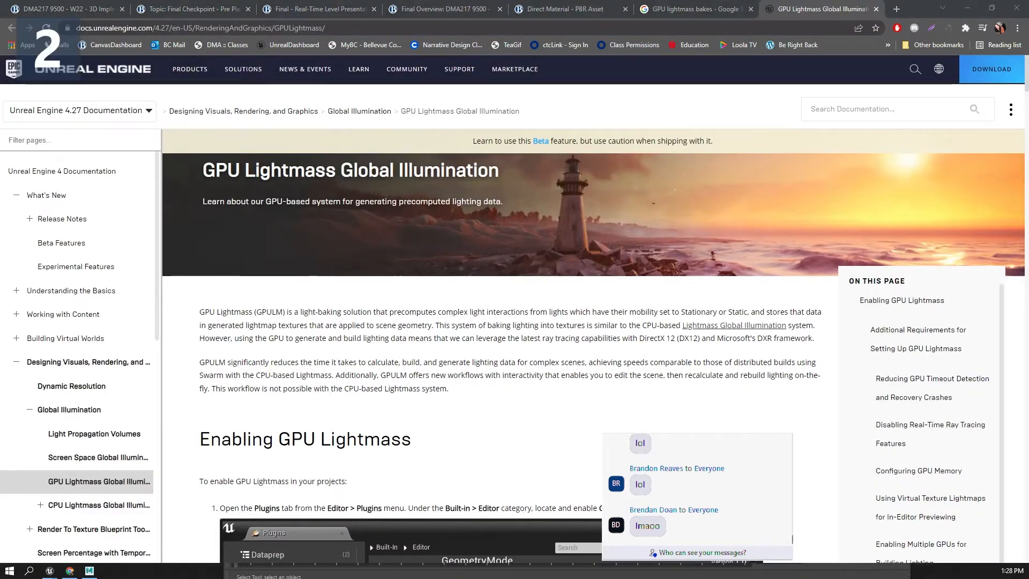
scroll(558, 302, "down", 6)
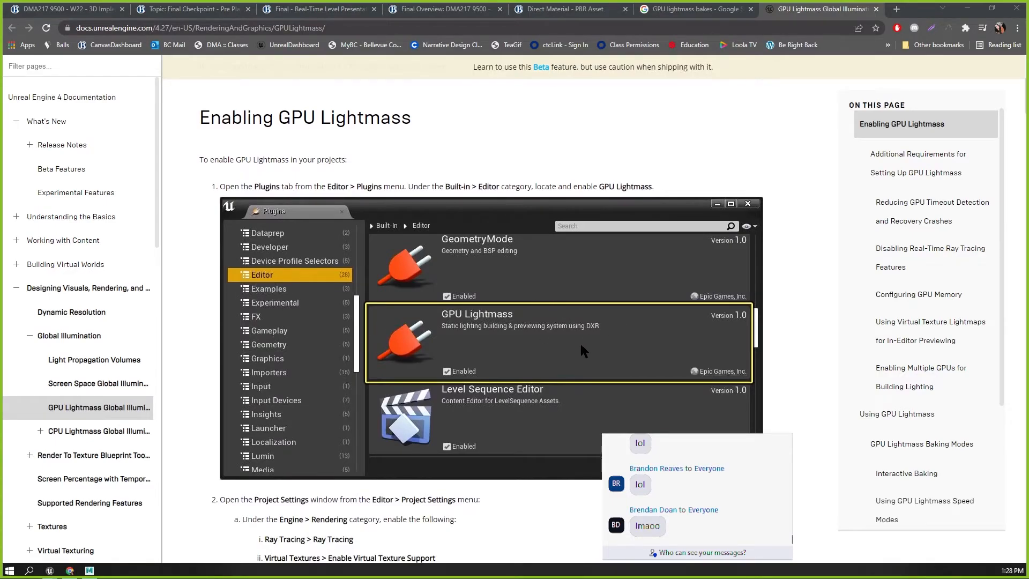
scroll(574, 343, "down", 2)
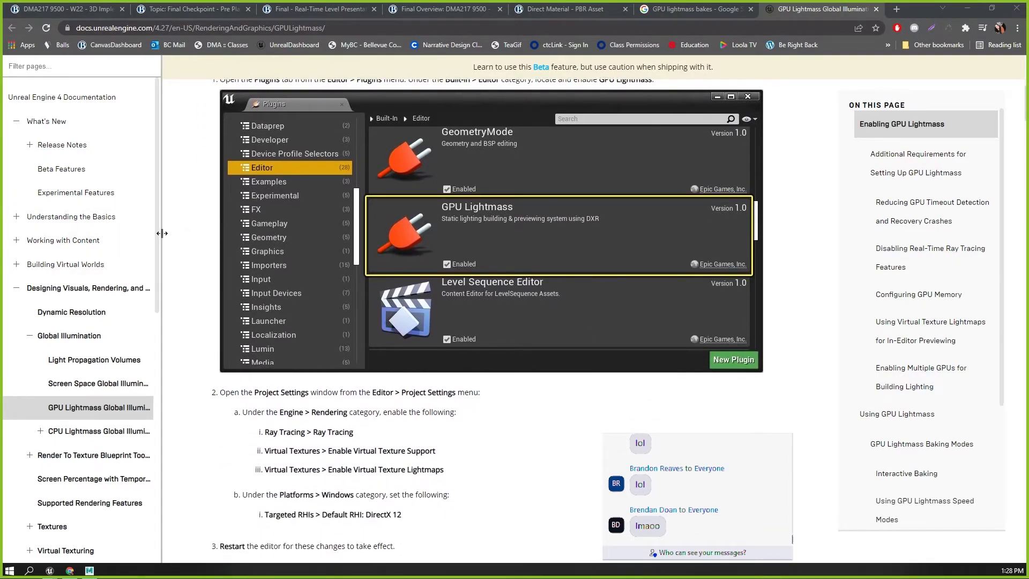